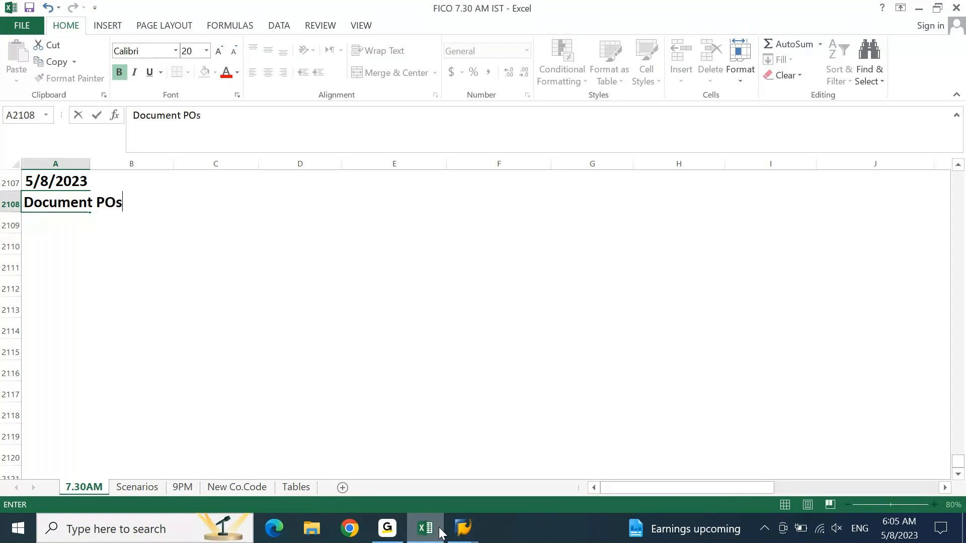
# Finish the A2108 heading as "Document Postings.." and list "1. Balance Sheet Entry" and "2. Profit & Loss Account Entry" beneath it.
pyautogui.press('Return')
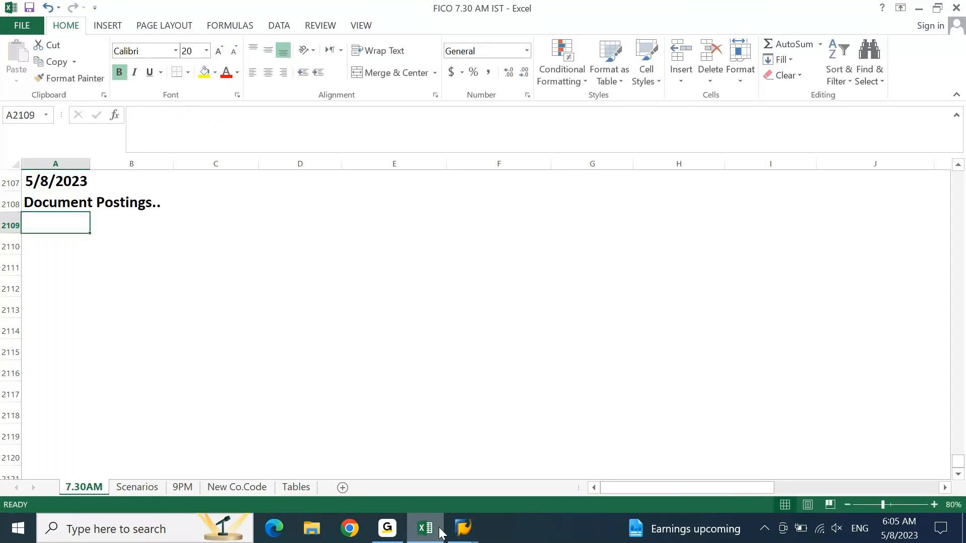
pyautogui.write('1. B')
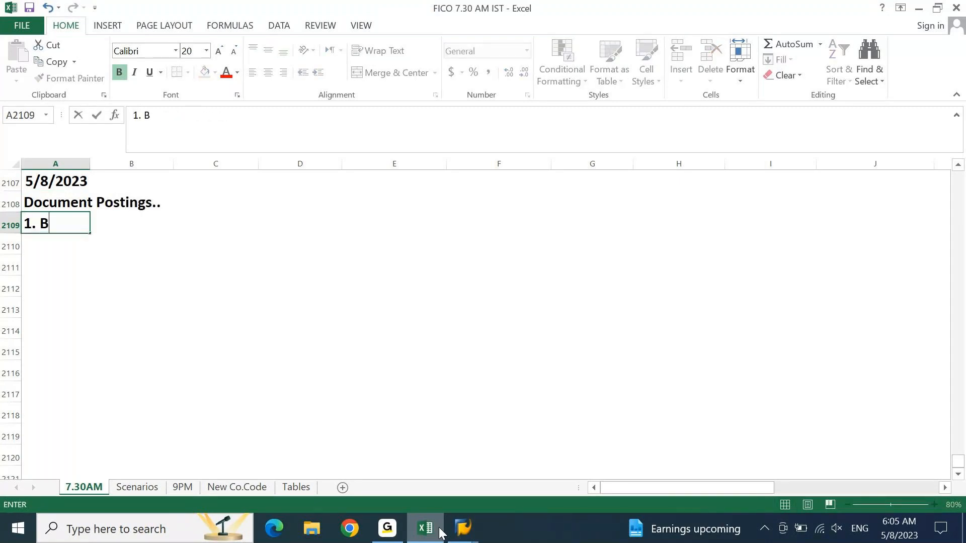
pyautogui.write('alance Sheet ')
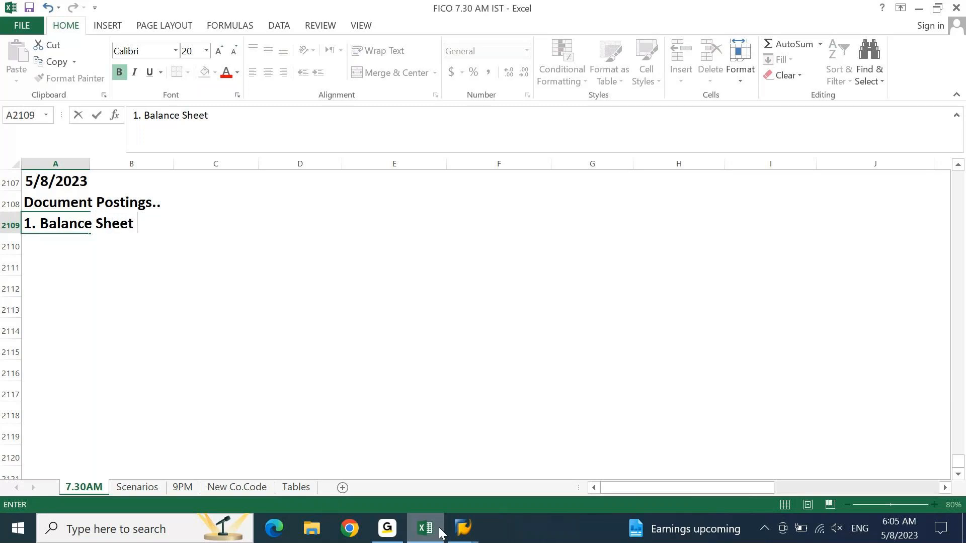
pyautogui.write('ENtry')
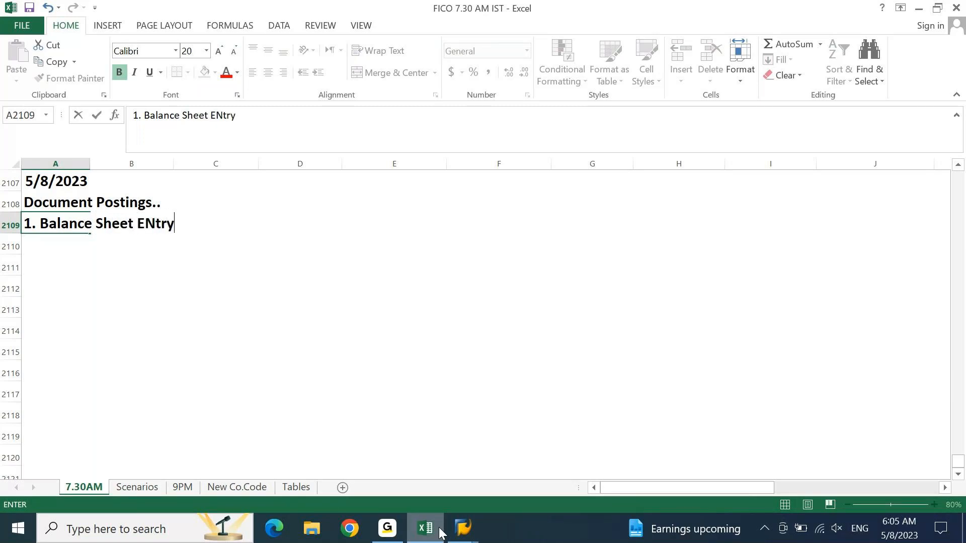
pyautogui.press('Return')
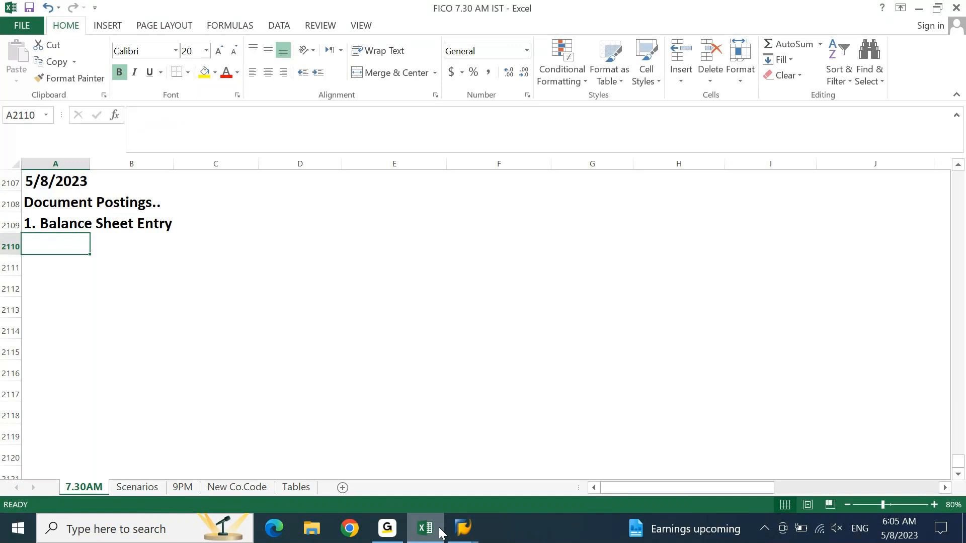
pyautogui.write('2. Profit & Loss A')
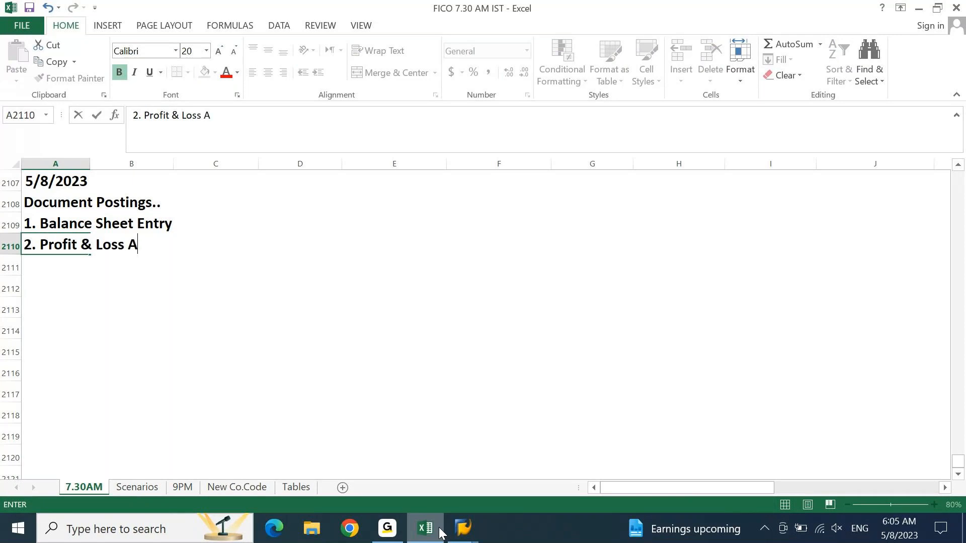
pyautogui.write('ccount ENtry')
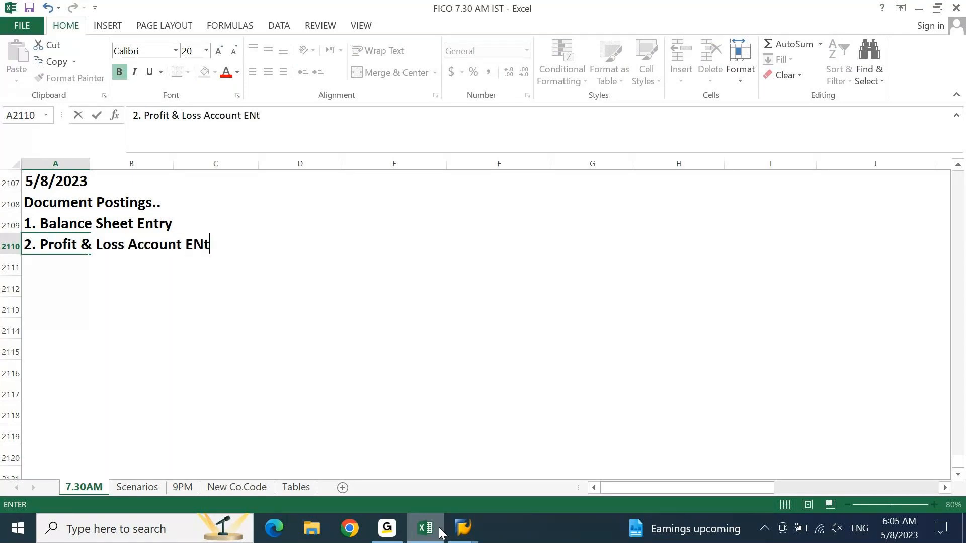
pyautogui.press('Return')
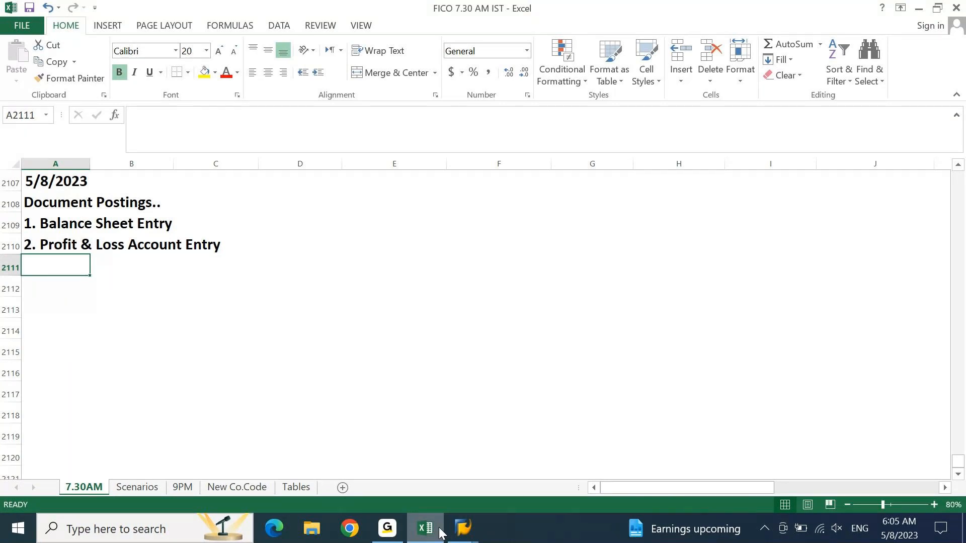
# Switch to the SAP Easy Access window and run transaction fs00.
pyautogui.click(462, 532)
pyautogui.click(484, 480)
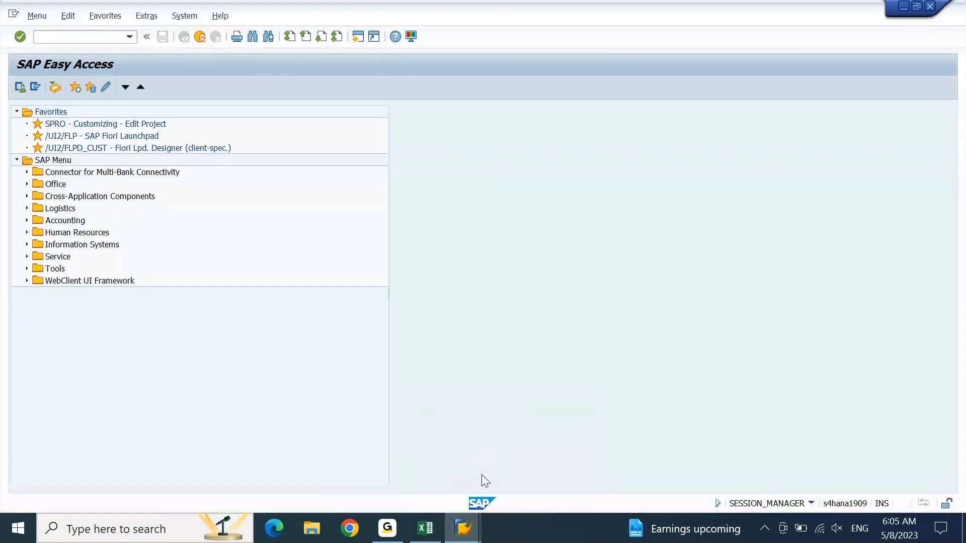
pyautogui.write('fs00')
pyautogui.press('Return')
# Expand the SAP menu tree through Accounting and Financial Accounting to the contents of General Ledger.
pyautogui.click(68, 224)
pyautogui.doubleClick(68, 224)
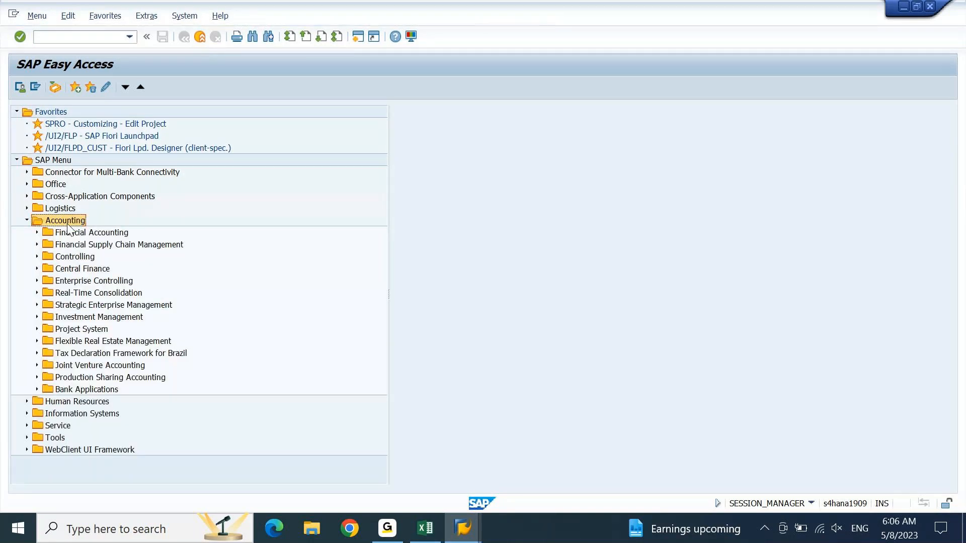
pyautogui.click(74, 236)
pyautogui.doubleClick(73, 235)
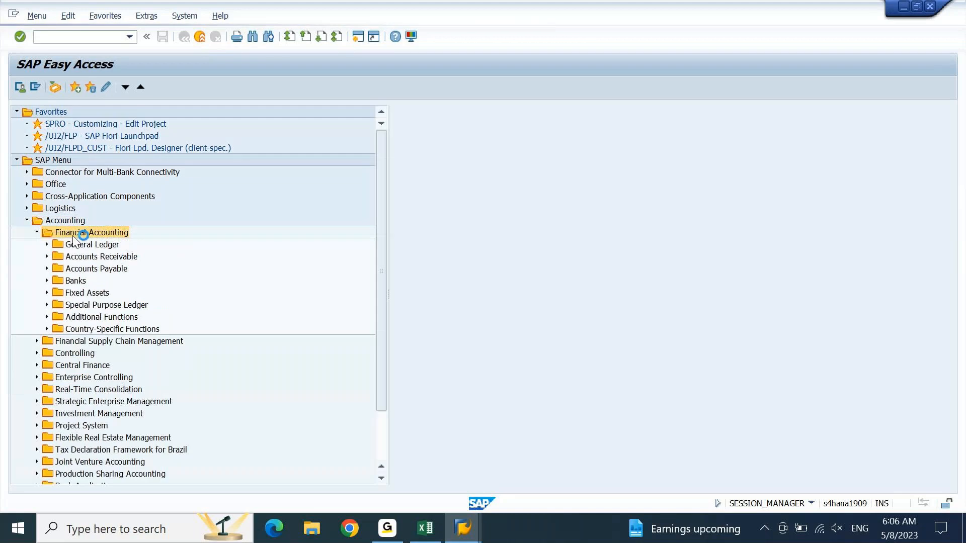
pyautogui.click(79, 246)
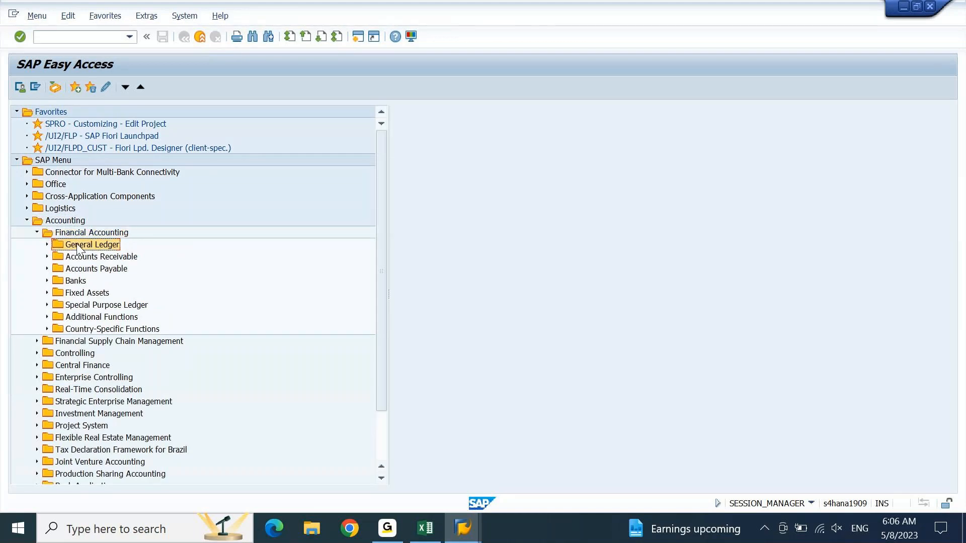
pyautogui.doubleClick(76, 244)
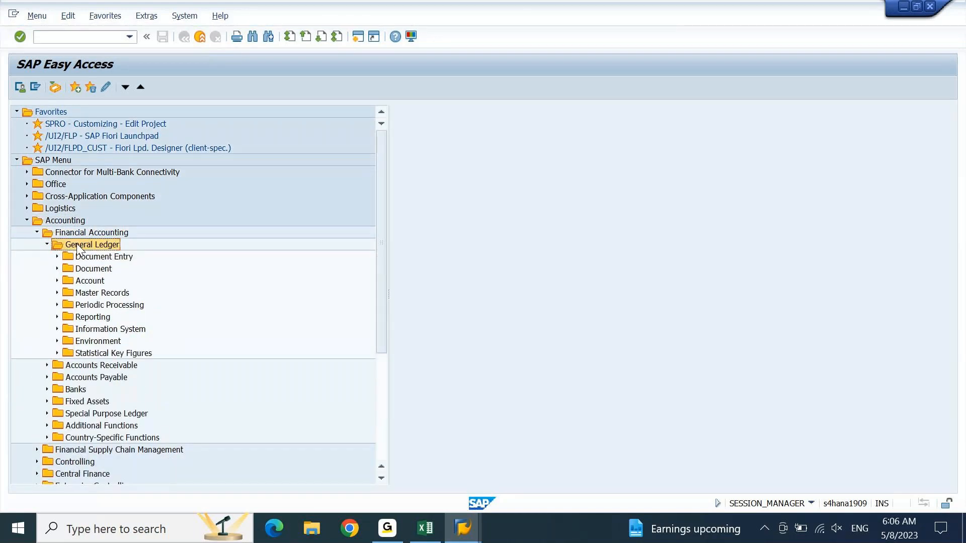
# Expand Information System, General Ledger Reports and Master Data, and select the S_ALR_87012333 - G/L Accounts List entry.
pyautogui.click(96, 331)
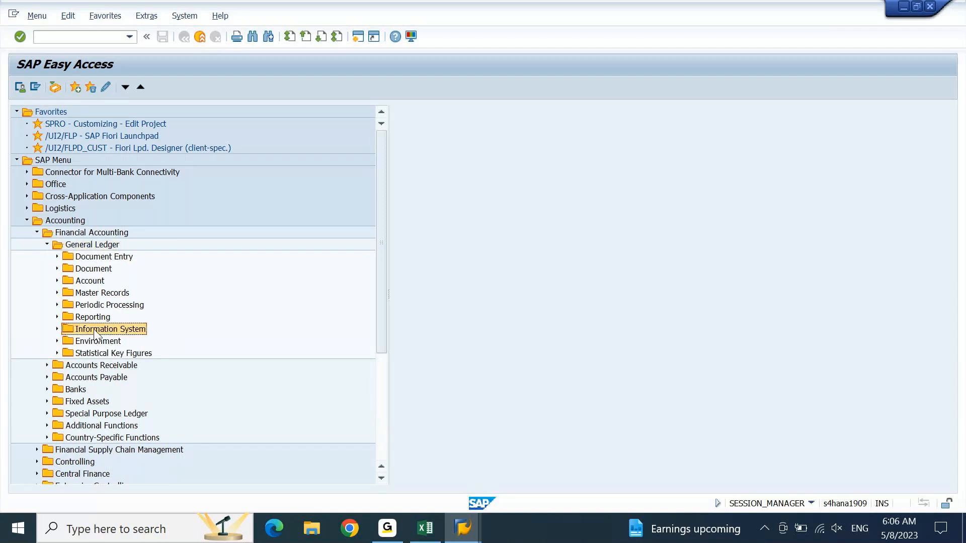
pyautogui.doubleClick(96, 330)
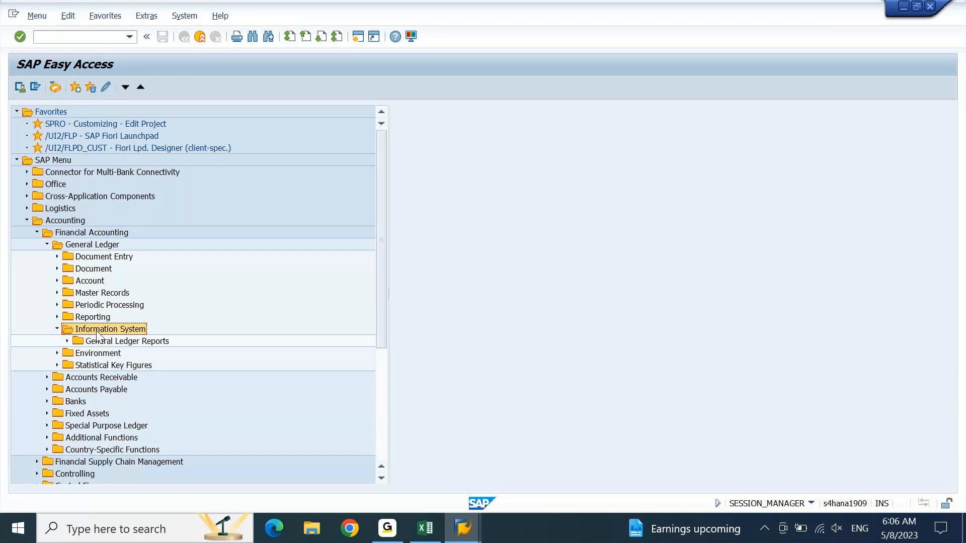
pyautogui.doubleClick(108, 339)
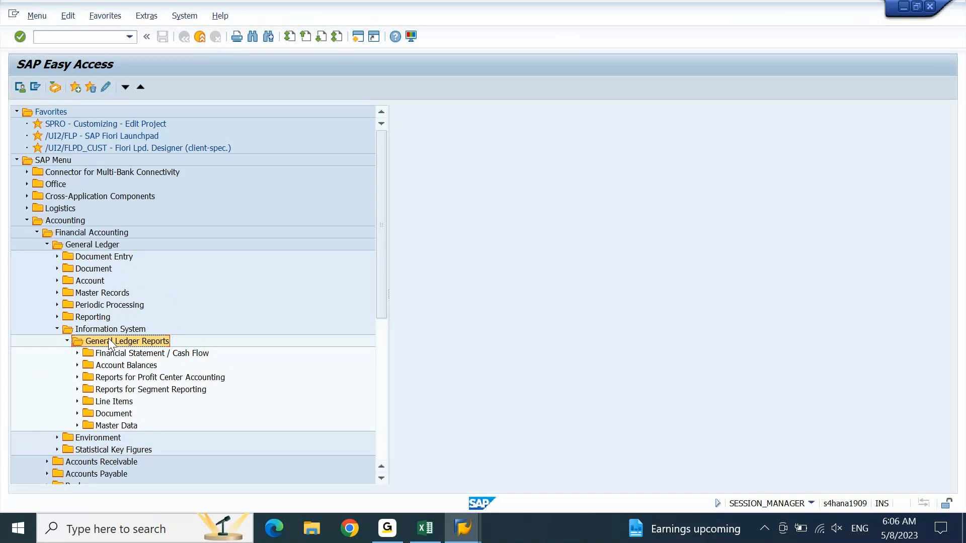
pyautogui.click(110, 425)
pyautogui.doubleClick(111, 427)
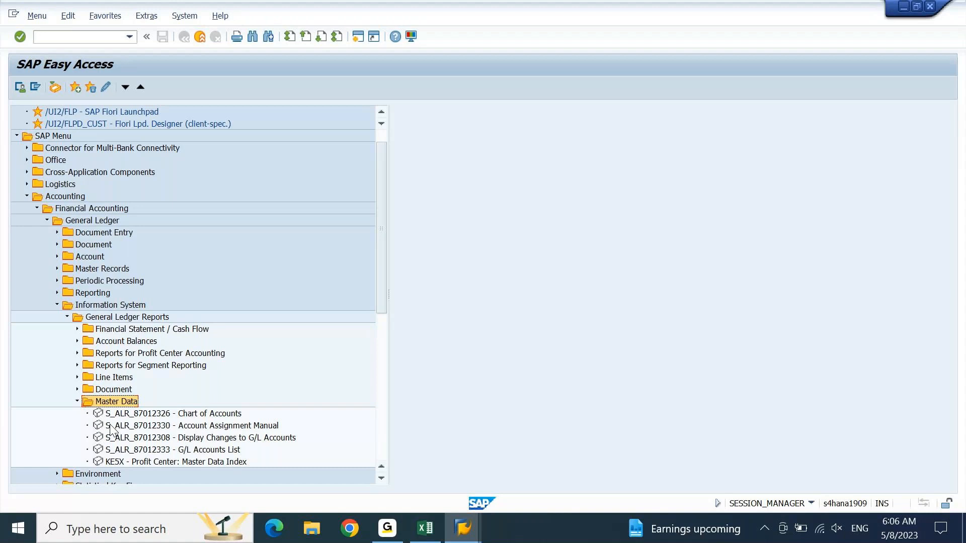
pyautogui.click(179, 453)
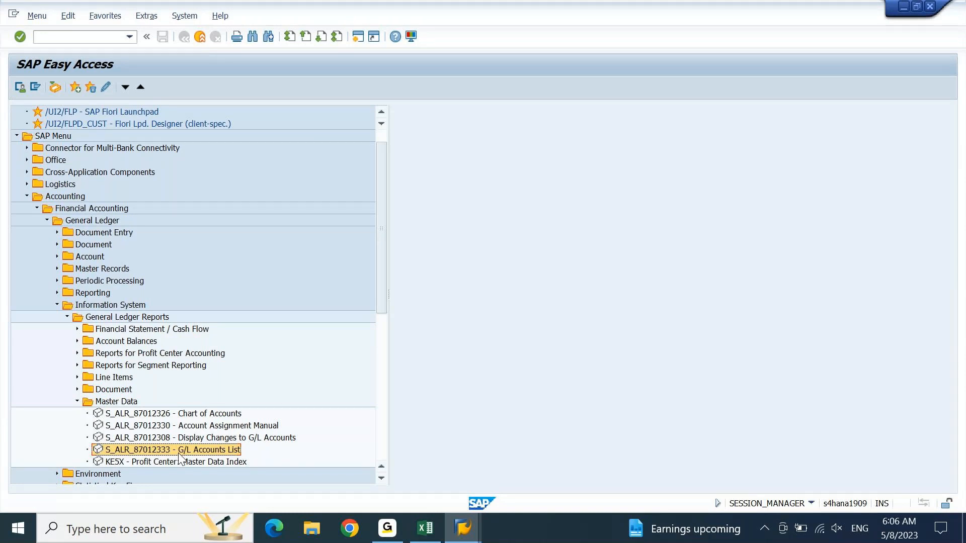
# Switch to the Excel notes, enter "S_ALR_87012333 - G/L Accounts List" in A2112 and save the workbook.
pyautogui.click(426, 528)
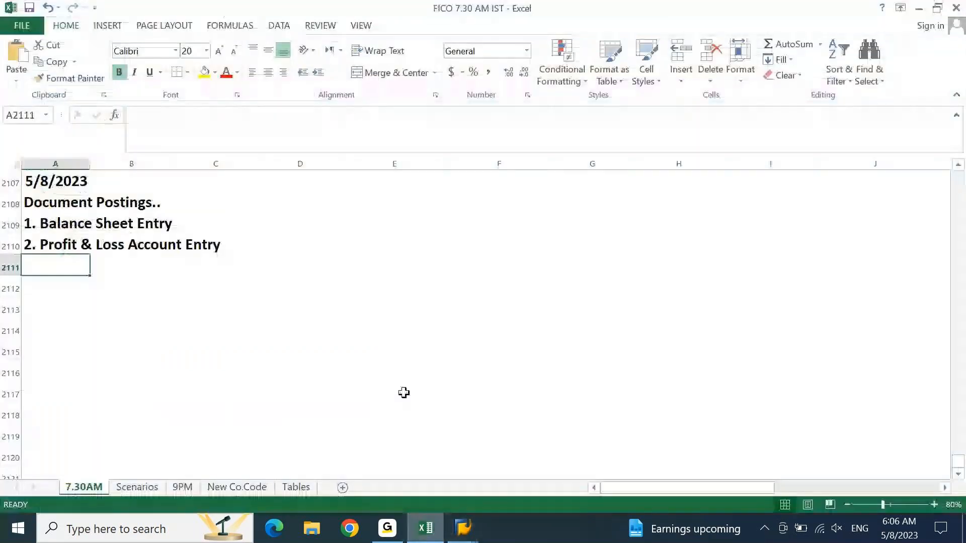
pyautogui.press('Return')
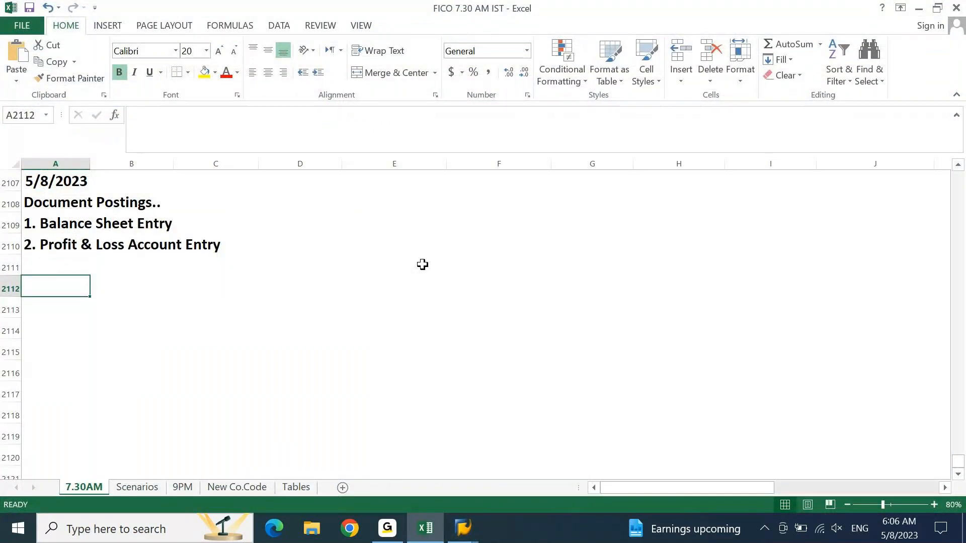
pyautogui.write('S_ALR_87012333 - G/L Accounts List')
pyautogui.press('Return')
pyautogui.hotkey('ctrl', 's')
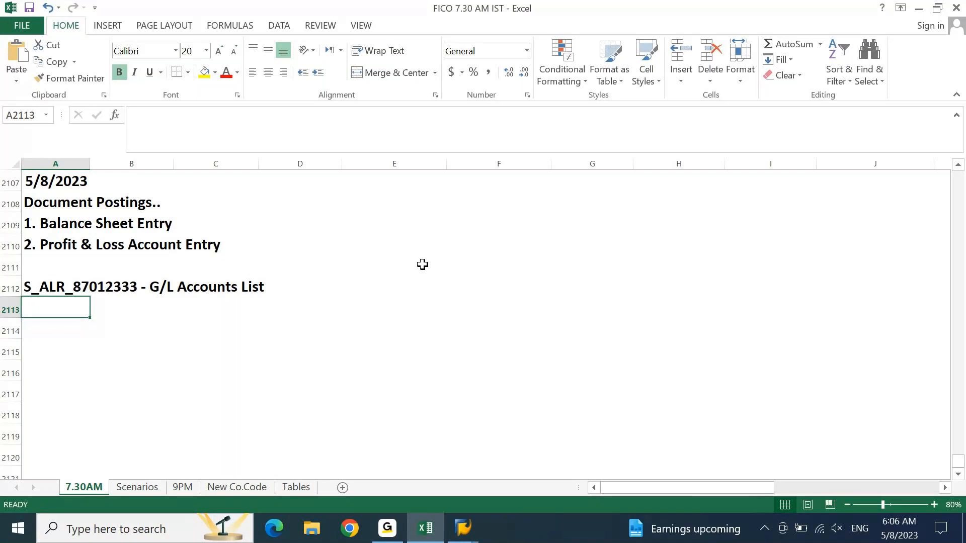
# Move the G/L Accounts List note from A2112 to H2109.
pyautogui.press('Up')
pyautogui.hotkey('ctrl', 'c')
pyautogui.press('Right')
pyautogui.press('Right')
pyautogui.press('Right')
pyautogui.press('Right')
pyautogui.press('Right')
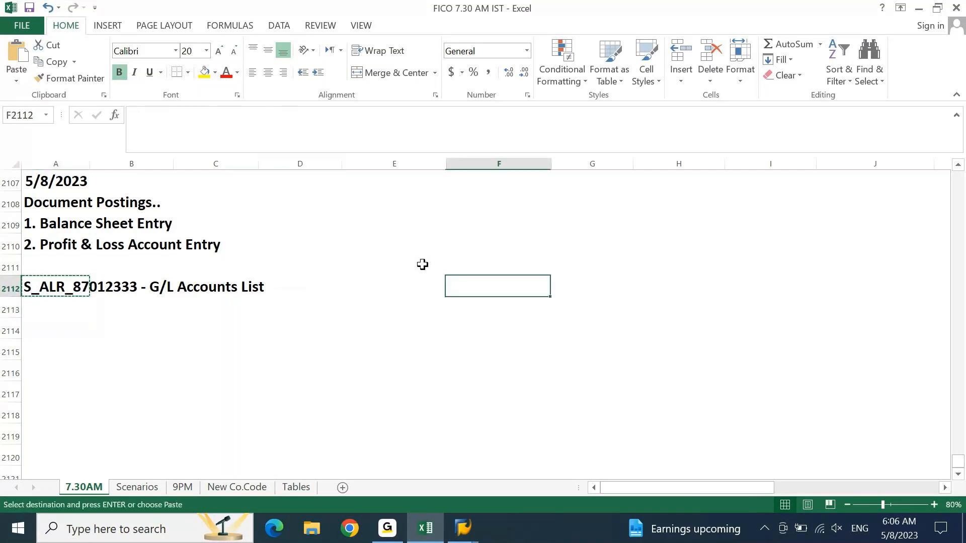
pyautogui.press('Up')
pyautogui.press('Up')
pyautogui.press('Up')
pyautogui.press('Right')
pyautogui.press('Right')
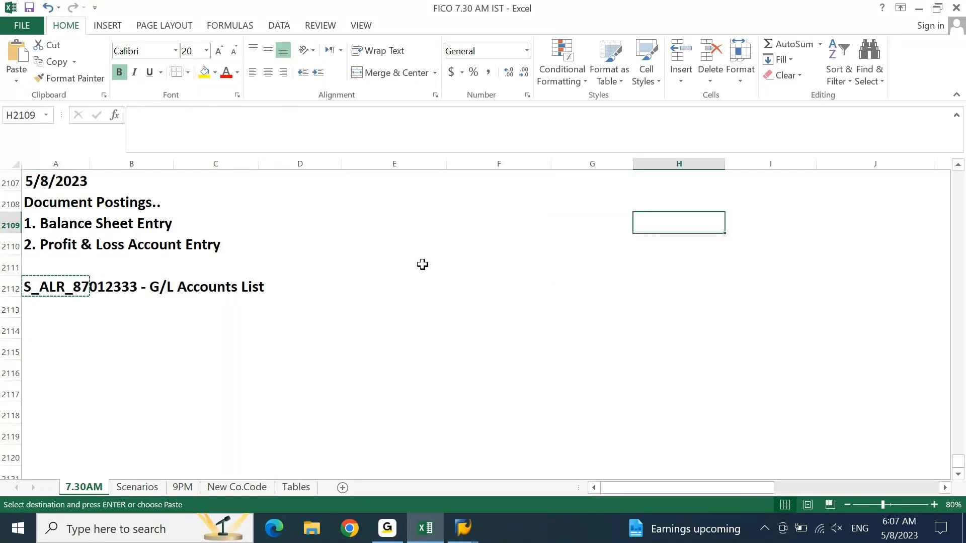
pyautogui.hotkey('ctrl', 'v')
pyautogui.press('Down')
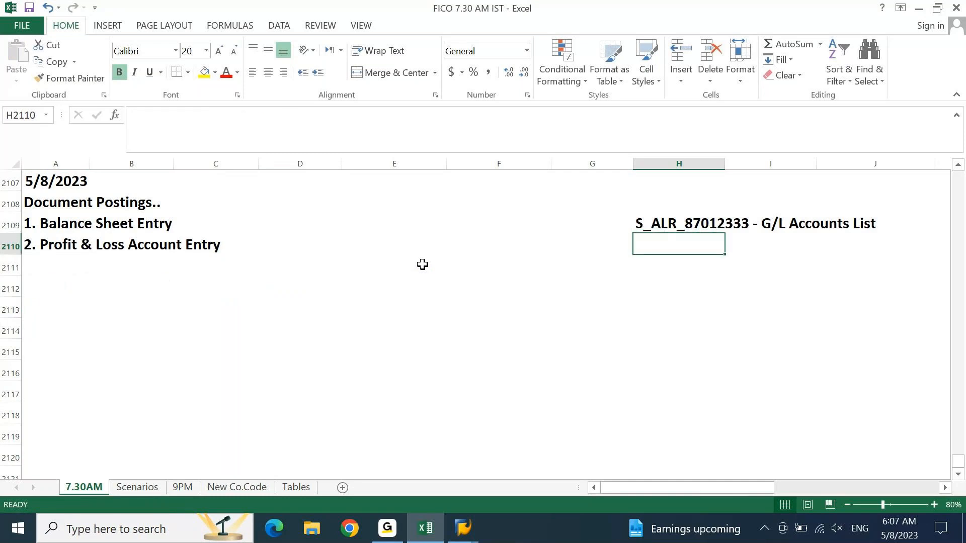
# Move the G/L Accounts List note from H2109 to G2109 and return to A2109.
pyautogui.press('Up')
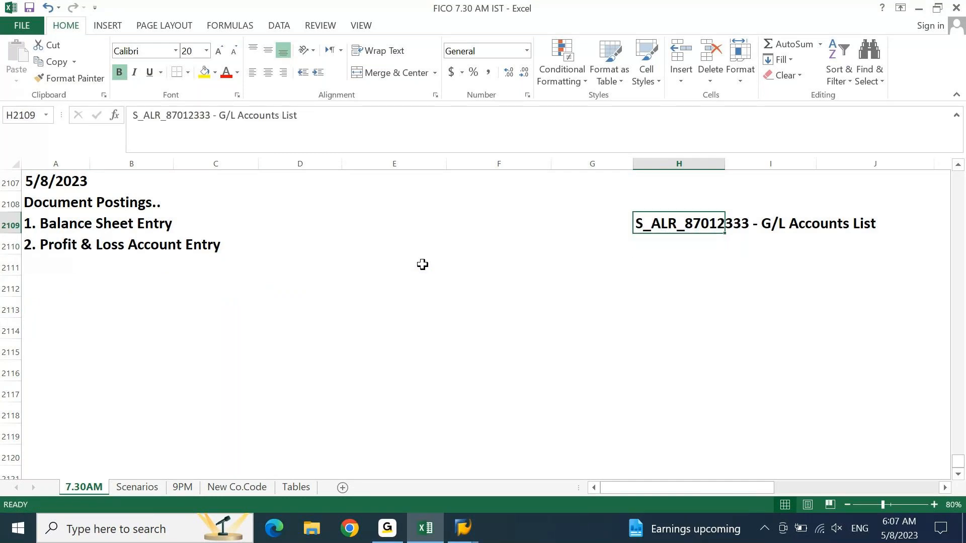
pyautogui.hotkey('ctrl', 'x')
pyautogui.press('Left')
pyautogui.hotkey('ctrl', 'v')
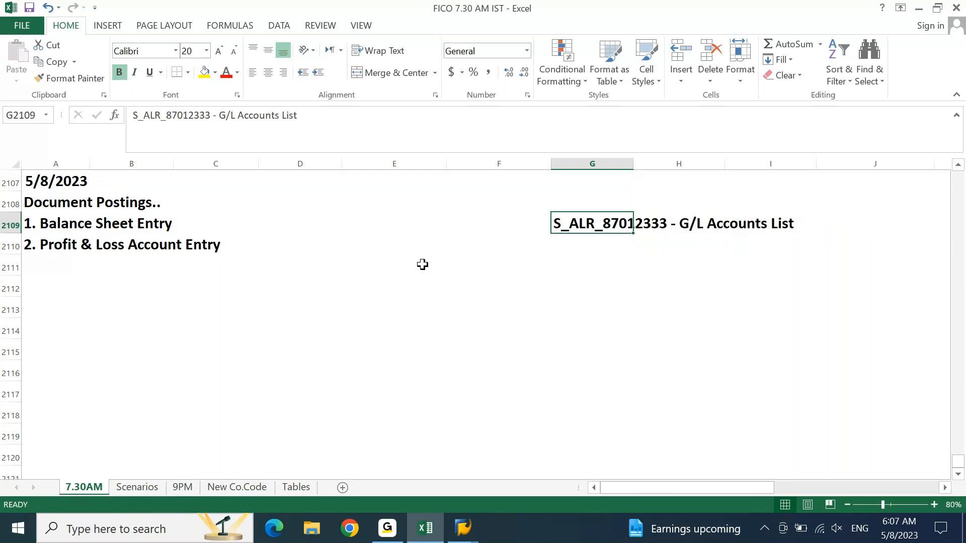
pyautogui.press('Home')
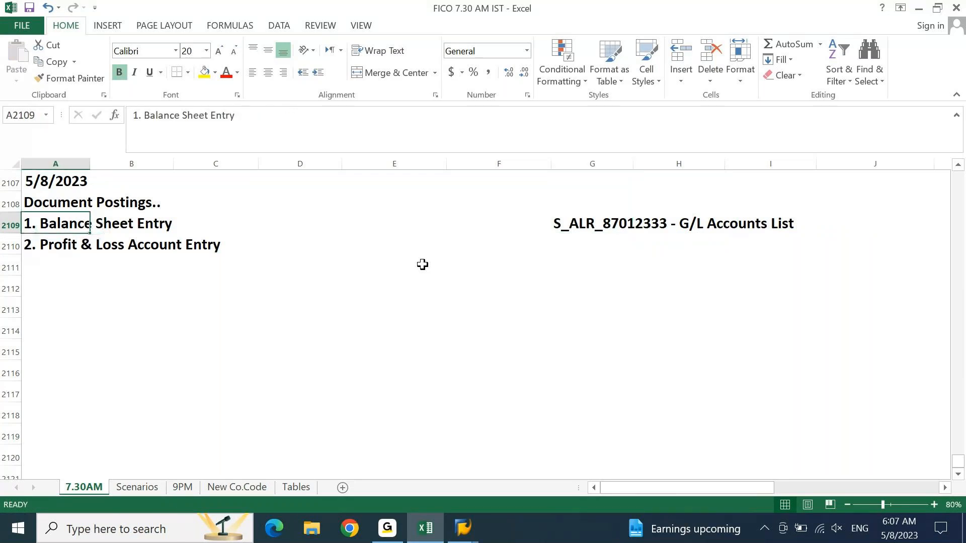
# Switch back to SAP Easy Access and open the S_ALR_87012333 - G/L Accounts List report.
pyautogui.click(463, 536)
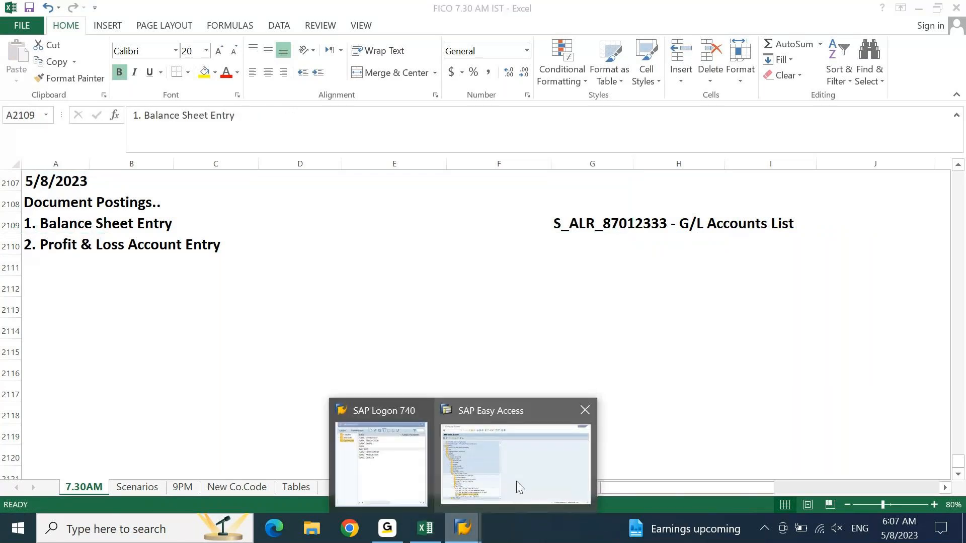
pyautogui.click(517, 486)
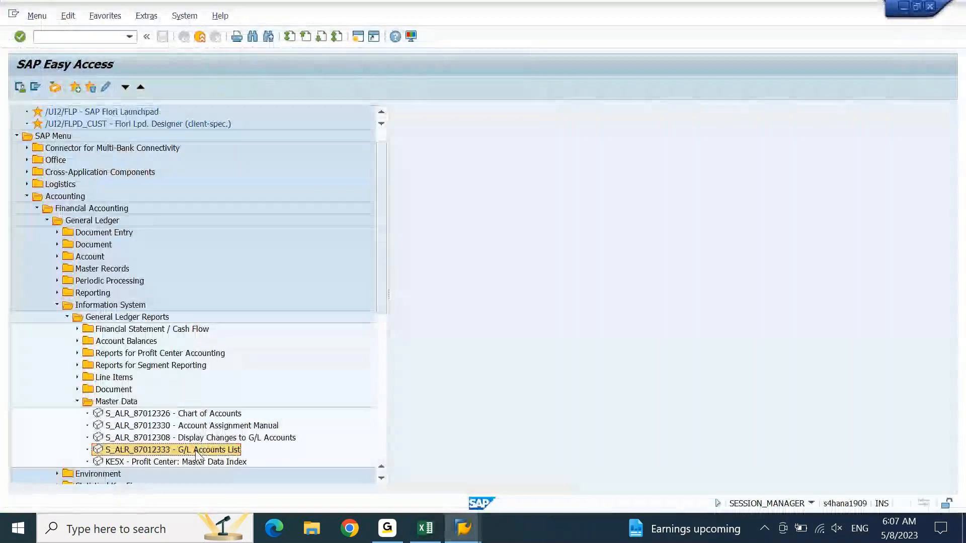
pyautogui.doubleClick(197, 452)
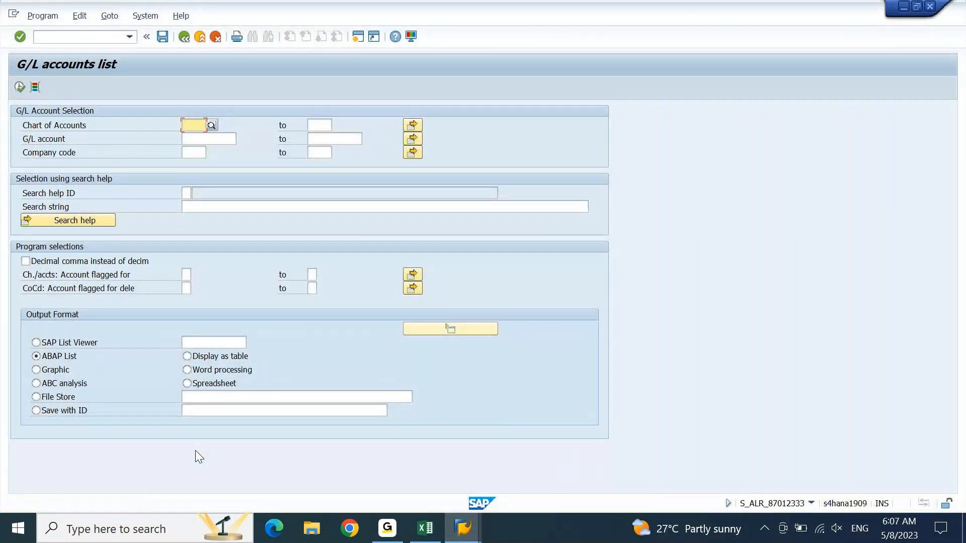
# Run the G/L accounts list for company code DEIN and page down through the listed accounts.
pyautogui.press('Tab')
pyautogui.press('Tab')
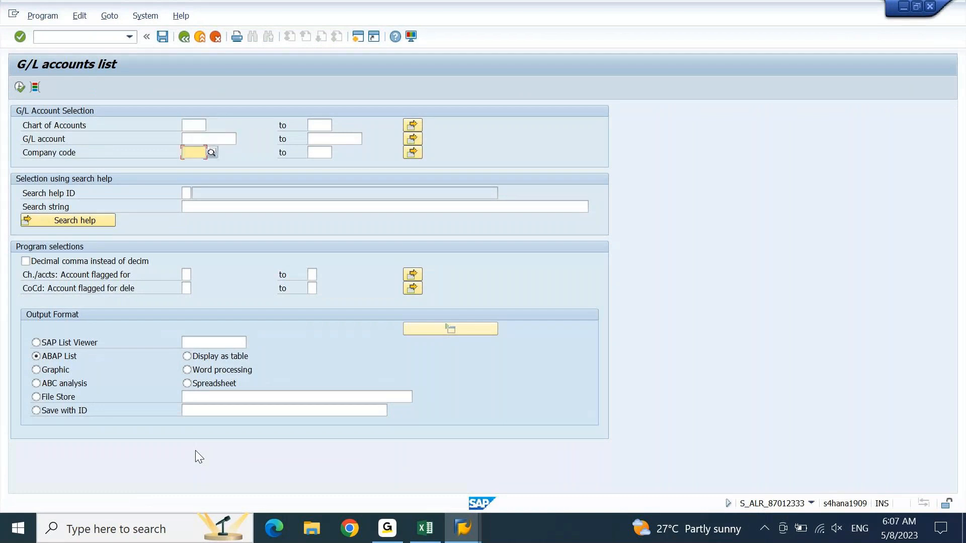
pyautogui.write('dein')
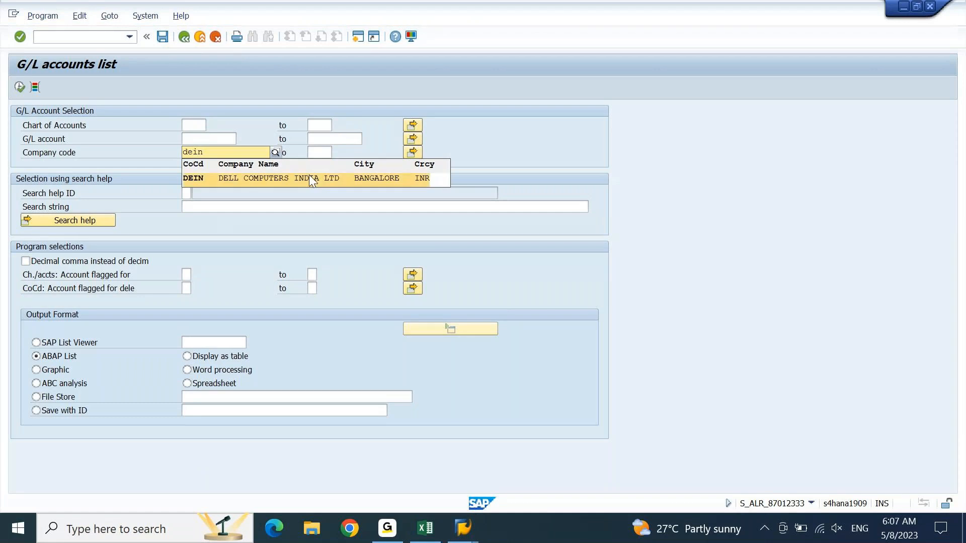
pyautogui.click(309, 176)
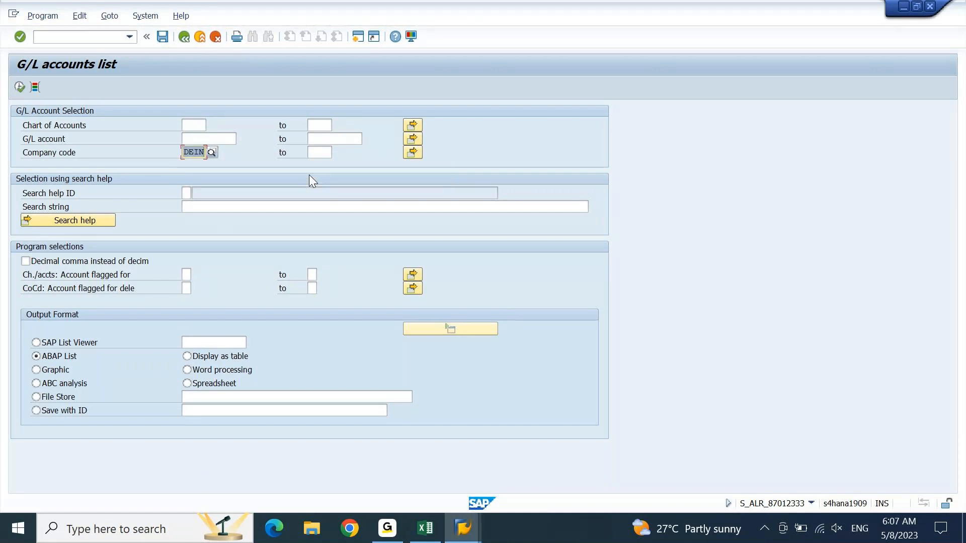
pyautogui.click(21, 86)
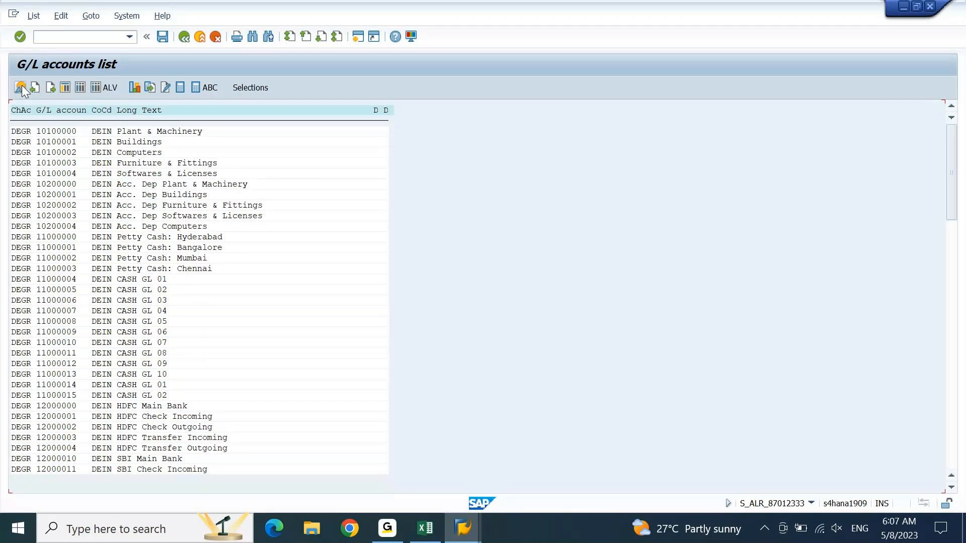
pyautogui.press('pagedown')
pyautogui.press('pagedown')
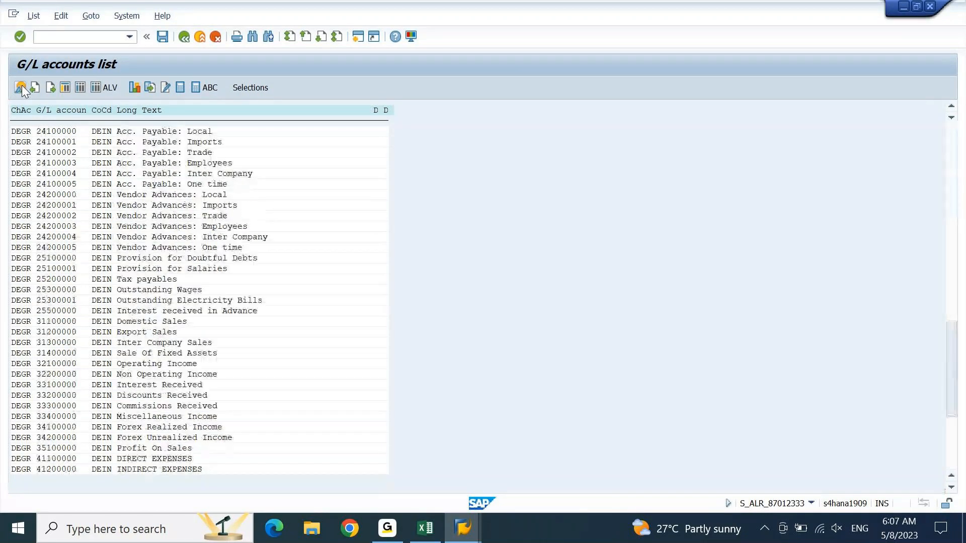
# Page to the end of the G/L accounts list and try to call up a report for the TRAVEL EXPENSES account.
pyautogui.press('pagedown')
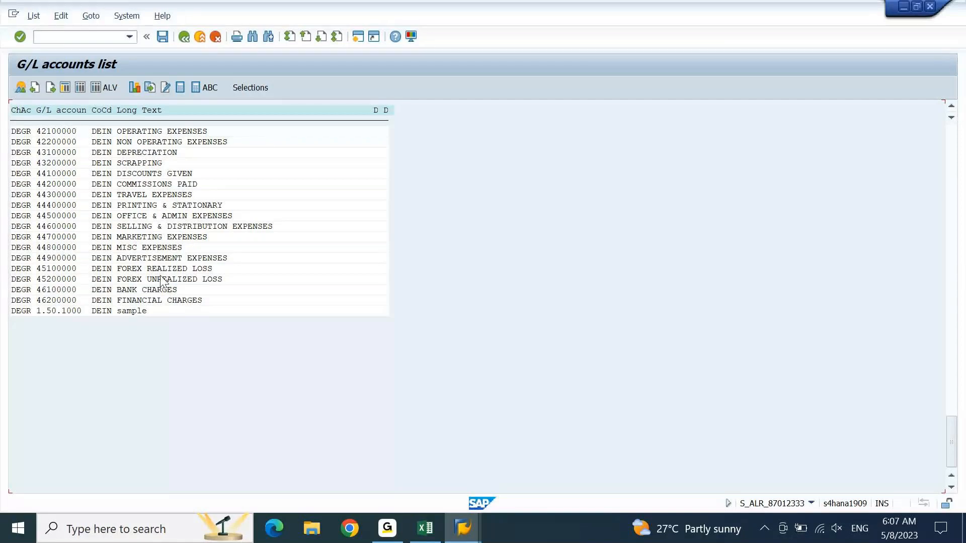
pyautogui.click(114, 195)
pyautogui.click(53, 196)
pyautogui.moveTo(38, 194); pyautogui.dragTo(147, 195)
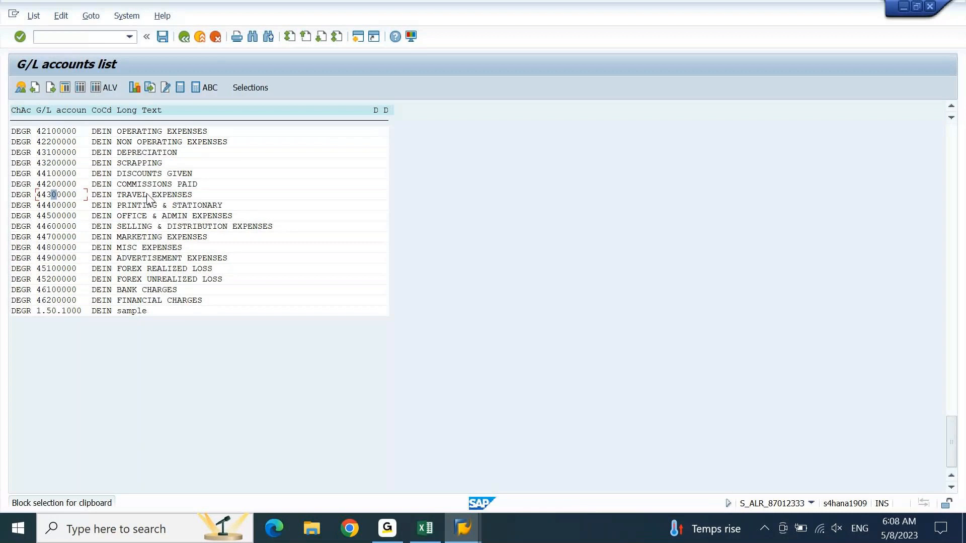
pyautogui.doubleClick(53, 195)
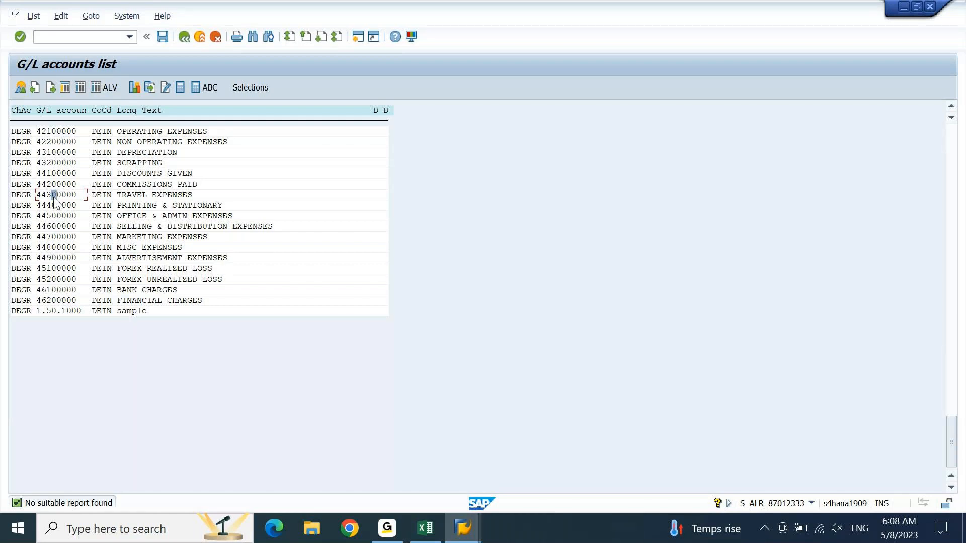
pyautogui.doubleClick(53, 197)
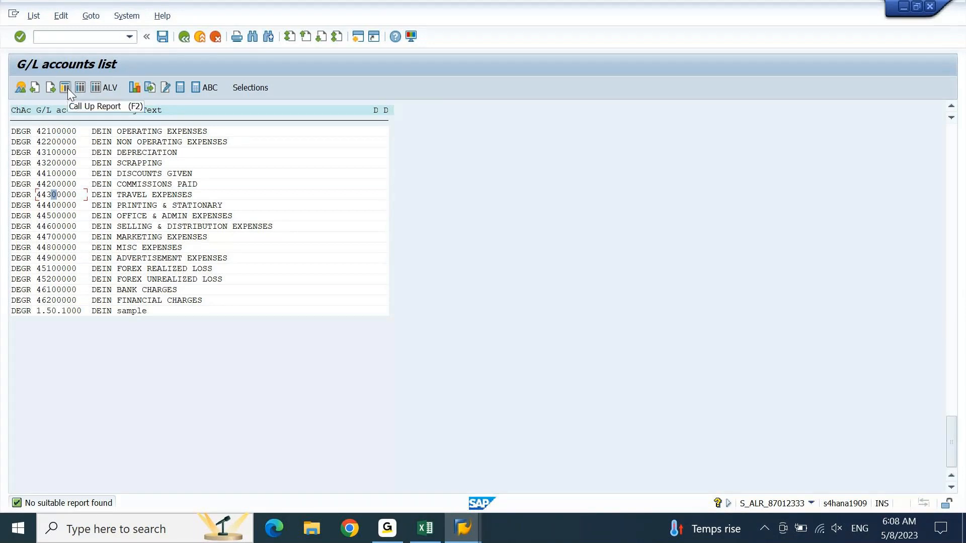
pyautogui.click(70, 196)
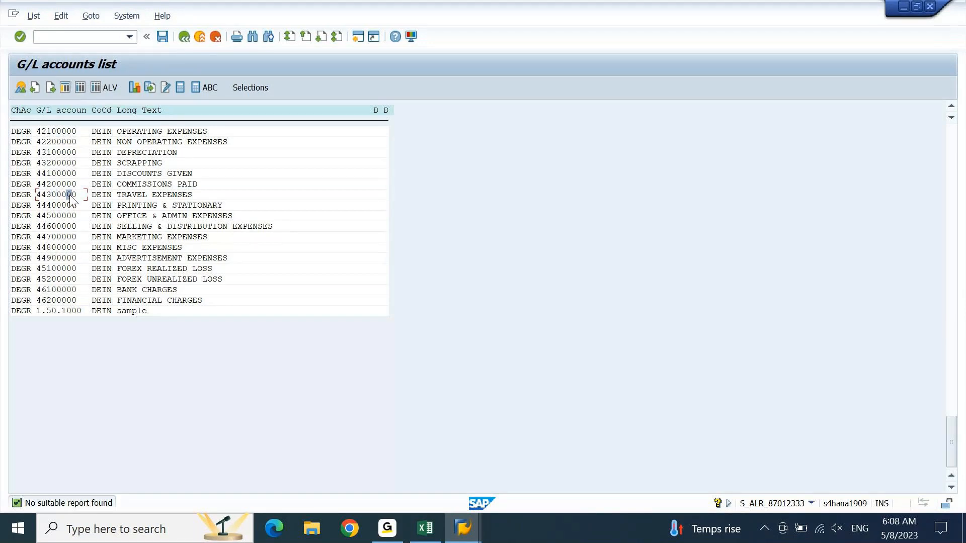
pyautogui.click(67, 88)
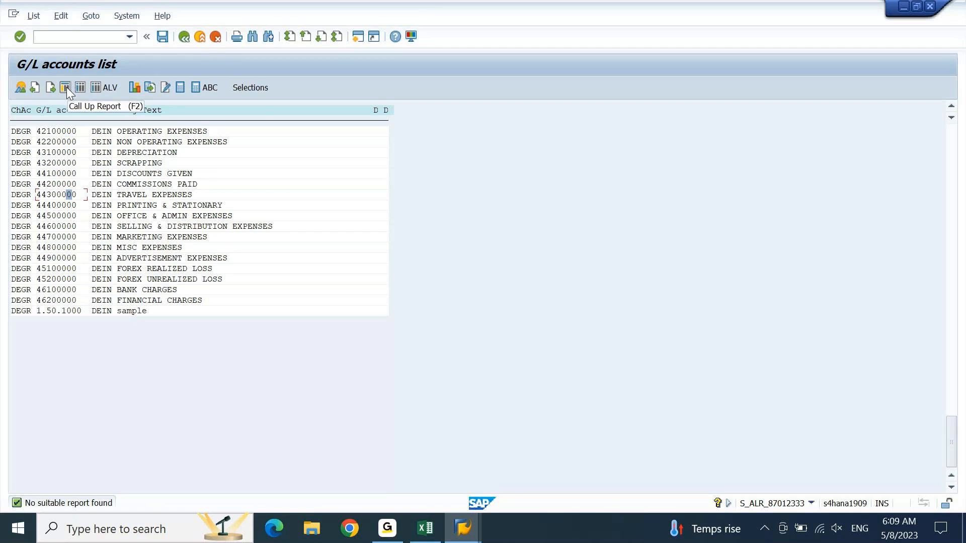
# Display the G/L accounts list as an ALV grid and copy the G/L account number of TRAVEL EXPENSES.
pyautogui.click(80, 87)
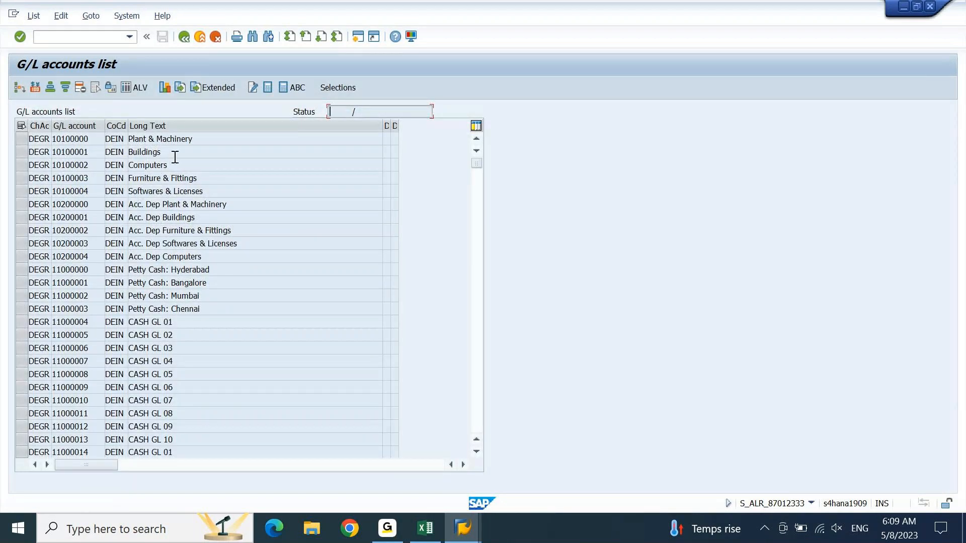
pyautogui.click(129, 87)
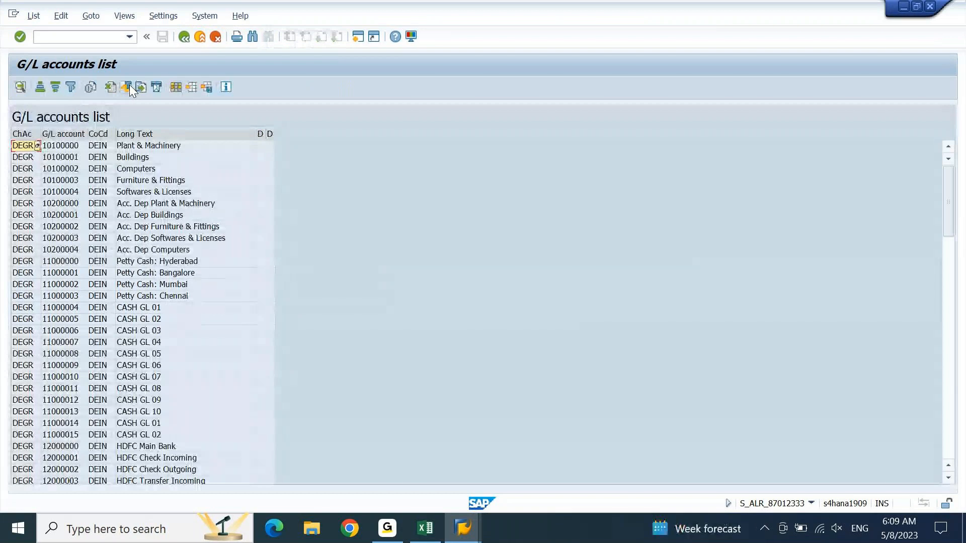
pyautogui.click(166, 239)
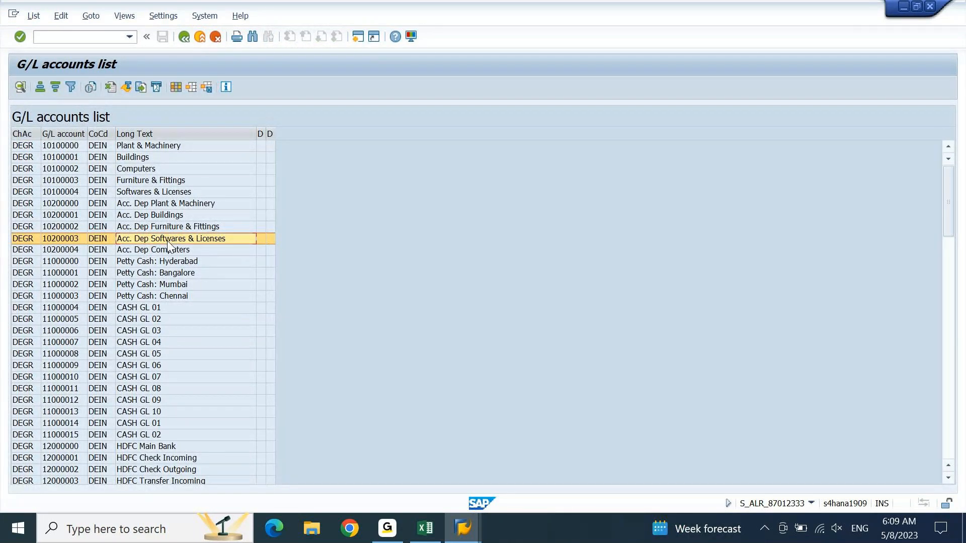
pyautogui.hotkey('ctrl', 'End')
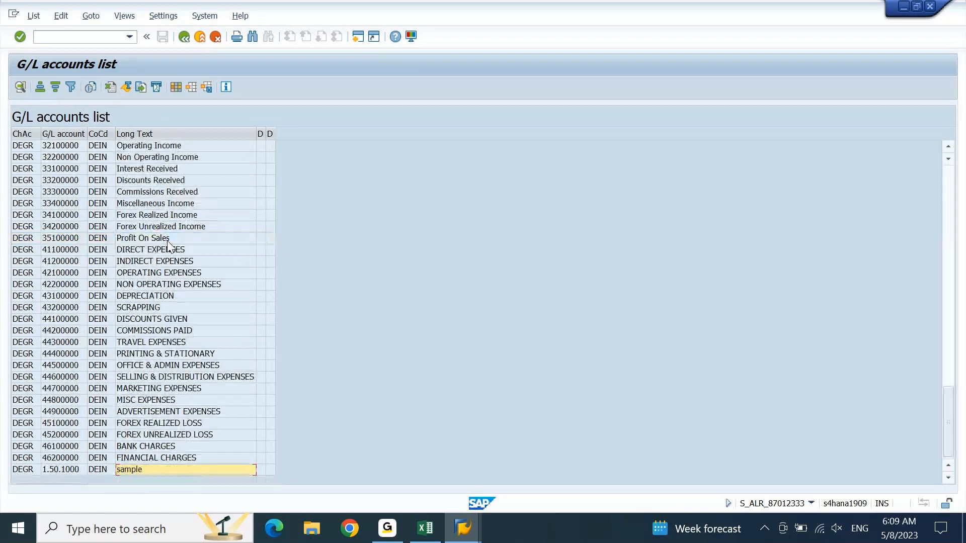
pyautogui.press('Up')
pyautogui.press('Up')
pyautogui.press('Up')
pyautogui.press('Up')
pyautogui.press('Up')
pyautogui.press('Up')
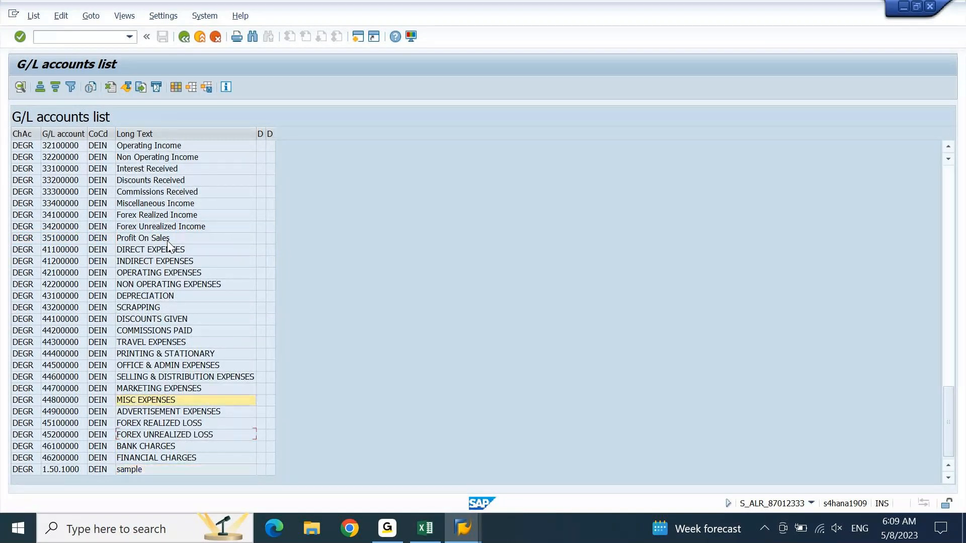
pyautogui.press('Up')
pyautogui.press('Up')
pyautogui.press('Up')
pyautogui.press('Up')
pyautogui.press('Up')
pyautogui.press('Left')
pyautogui.press('Left')
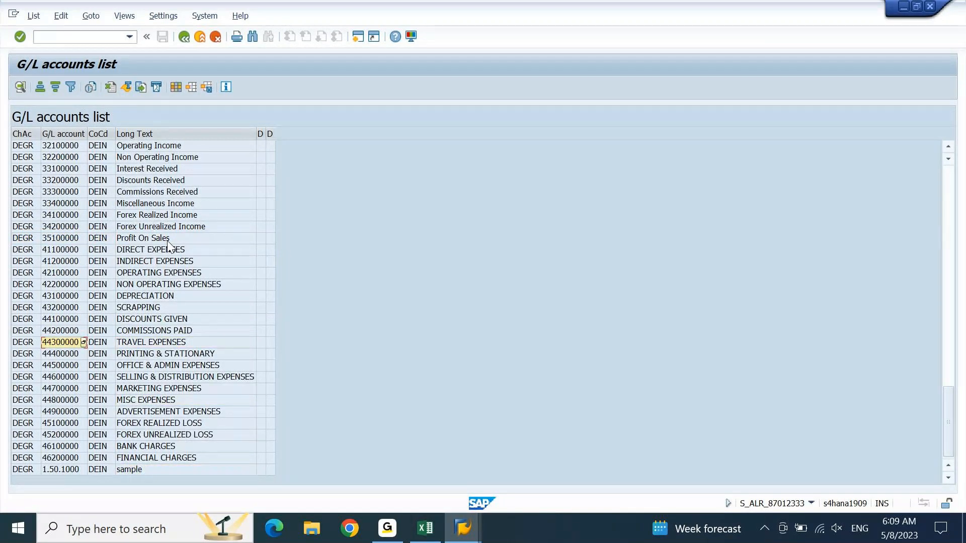
pyautogui.hotkey('ctrl', 'c')
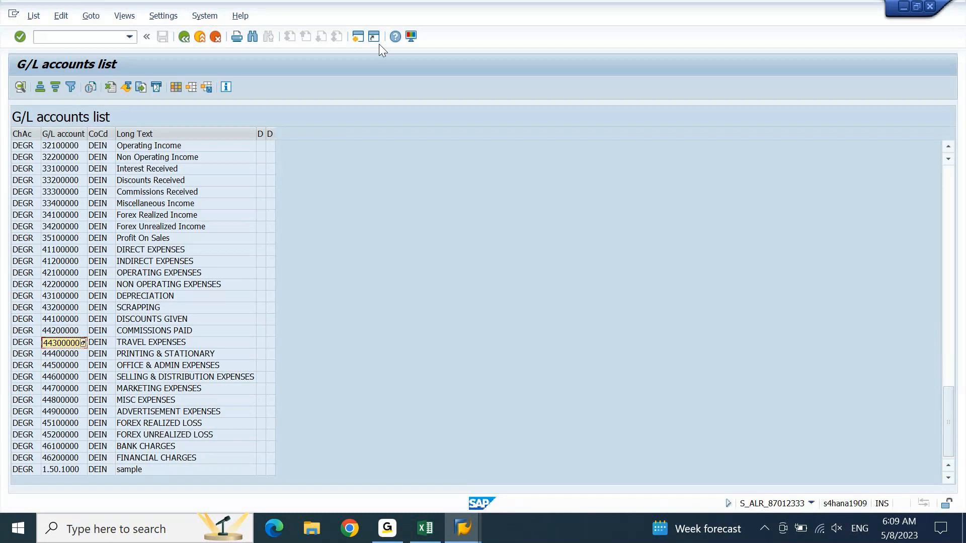
# Open transaction FS00 in a new session to edit G/L accounts centrally.
pyautogui.click(362, 38)
pyautogui.write('fs')
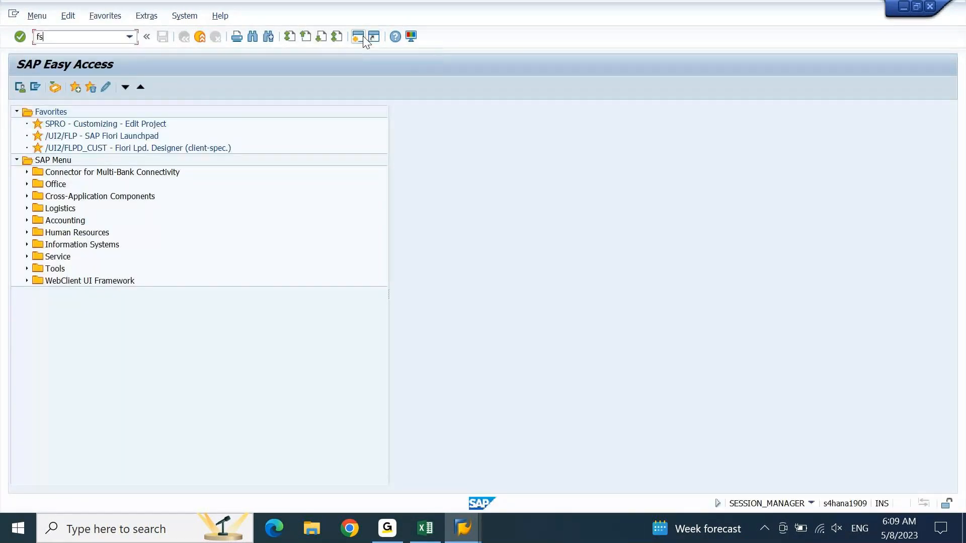
pyautogui.write('00')
pyautogui.press('Return')
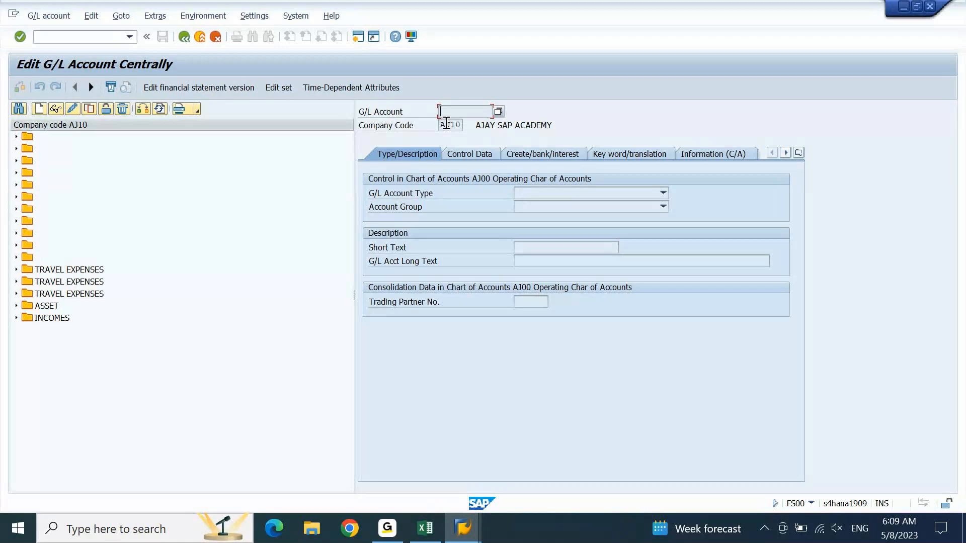
# Change the company code of the G/L account tree to DEIN.
pyautogui.doubleClick(443, 124)
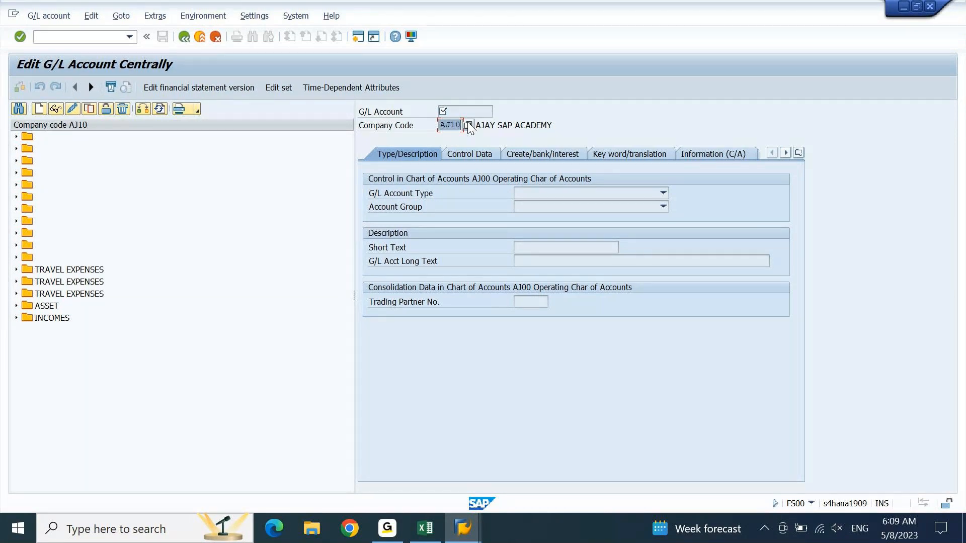
pyautogui.click(143, 109)
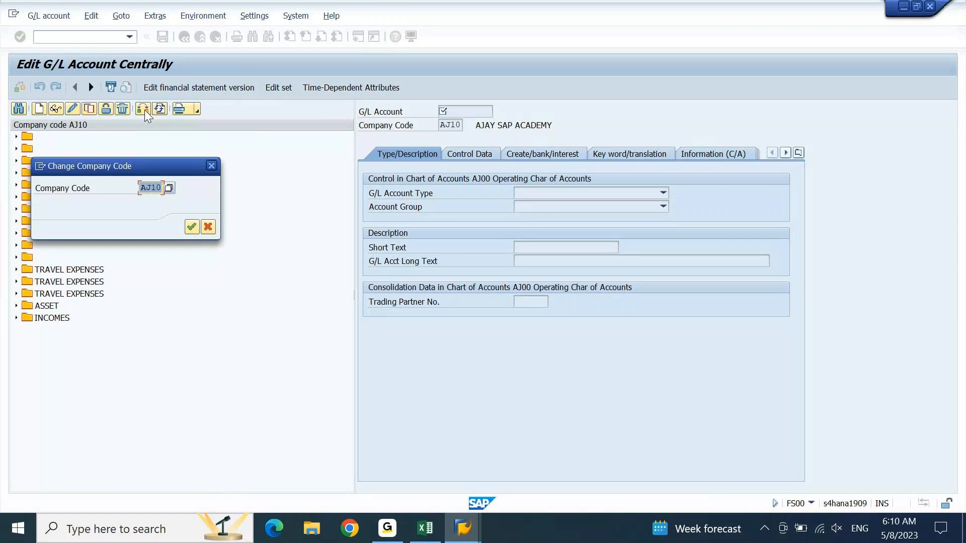
pyautogui.write('dein')
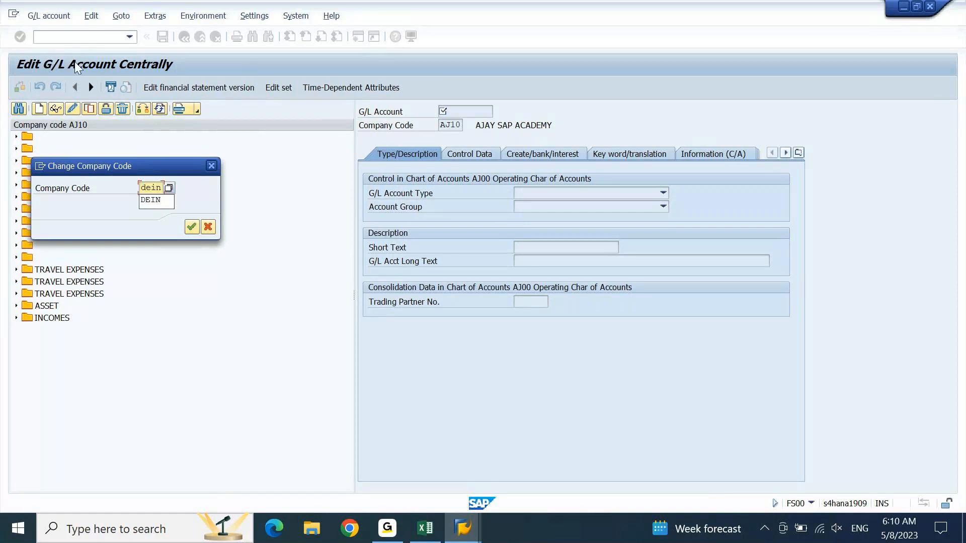
pyautogui.click(150, 200)
pyautogui.click(193, 229)
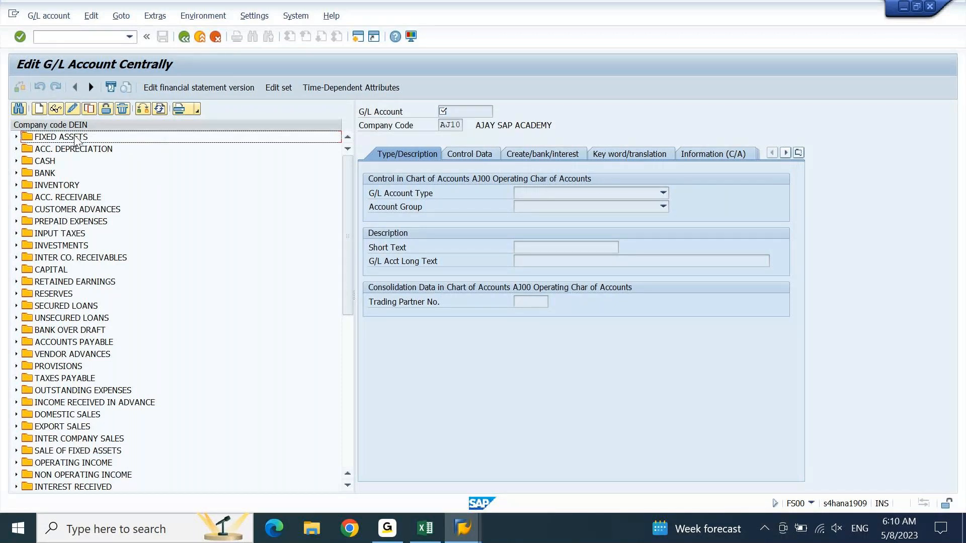
# Find the copied TRAVEL EXPENSES account number in the account tree and display that G/L account's master data.
pyautogui.click(19, 110)
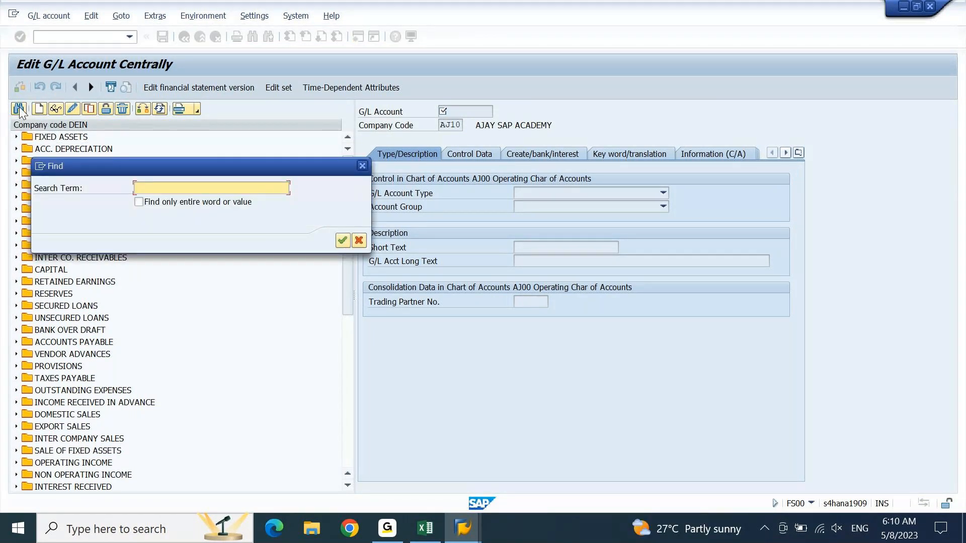
pyautogui.hotkey('ctrl', 'v')
pyautogui.click(343, 242)
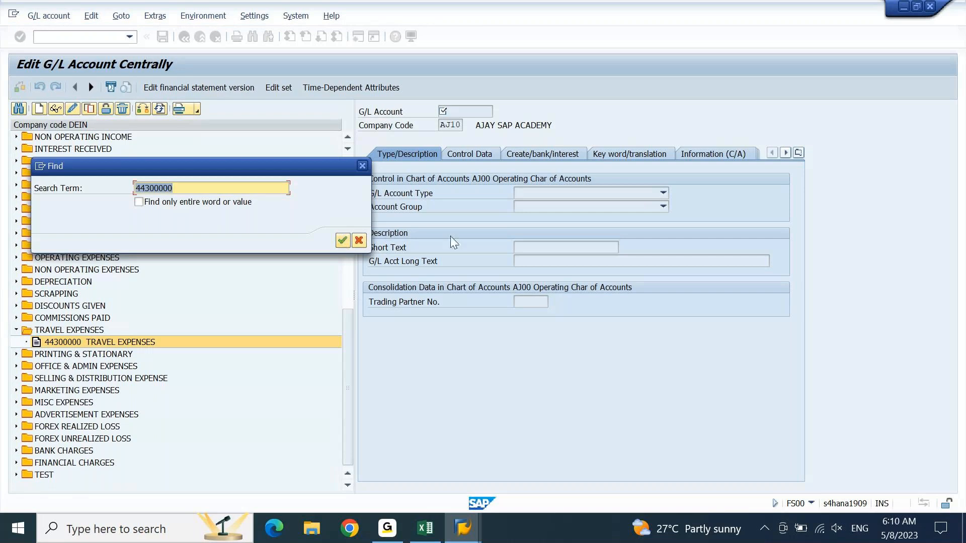
pyautogui.click(363, 166)
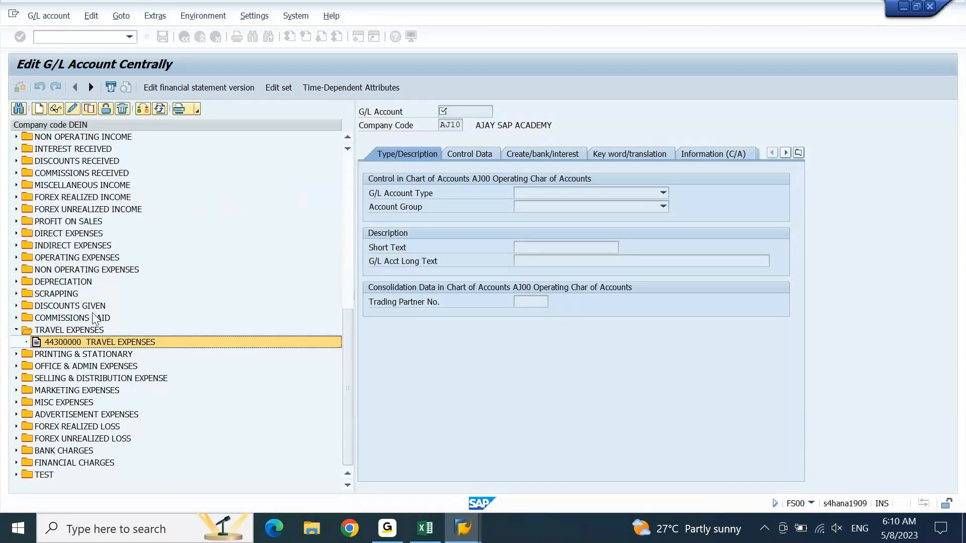
pyautogui.click(115, 344)
pyautogui.doubleClick(113, 344)
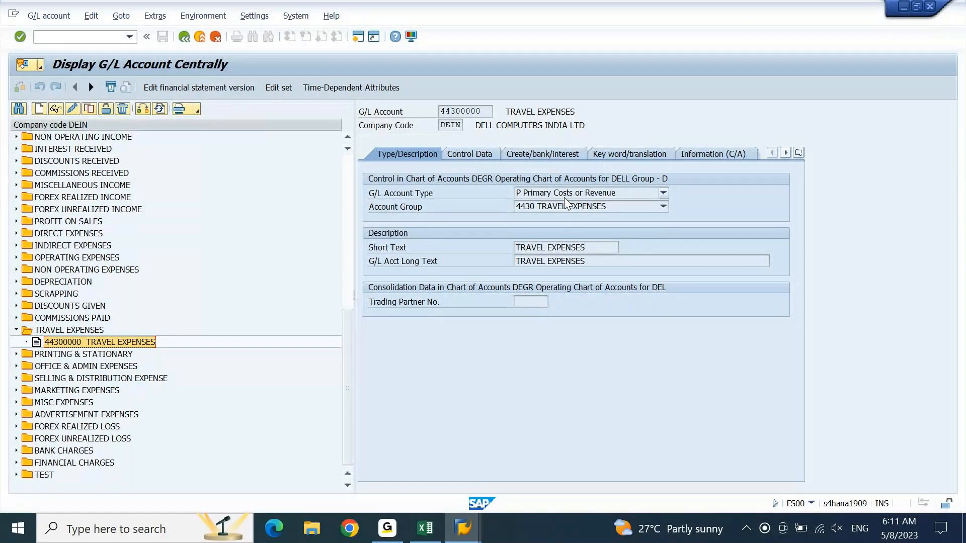
# Open the G/L account posting transaction F-02 in a new session from the G/L account display.
pyautogui.click(460, 538)
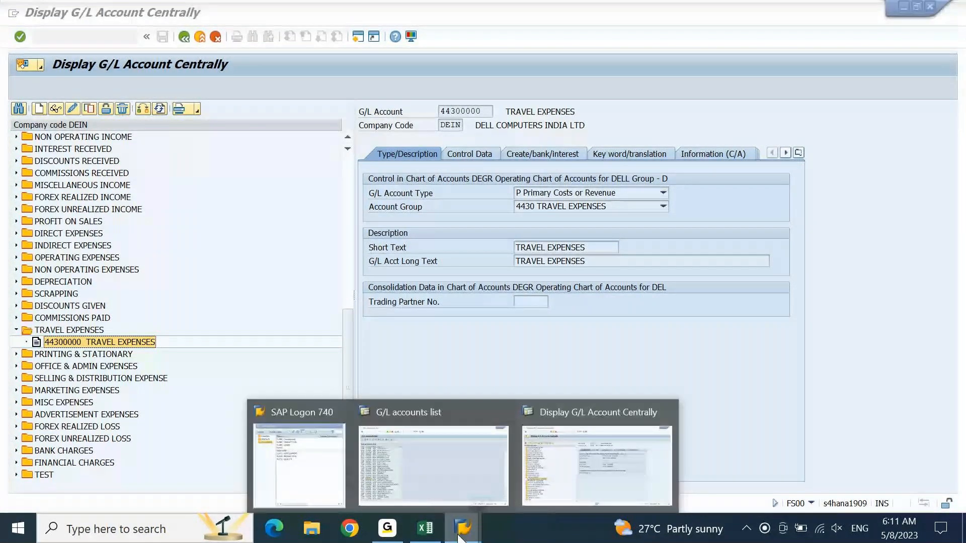
pyautogui.click(551, 475)
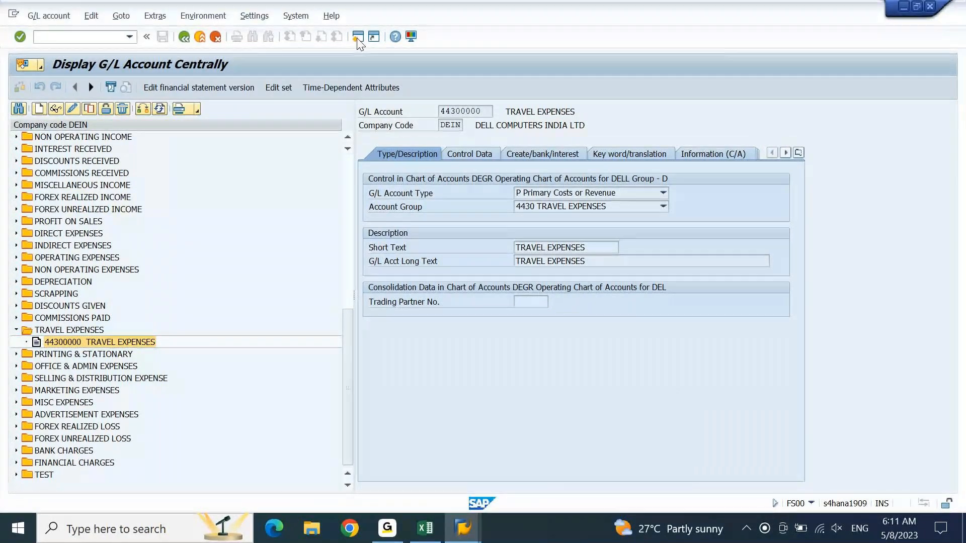
pyautogui.click(358, 36)
pyautogui.write('F-02')
pyautogui.press('Return')
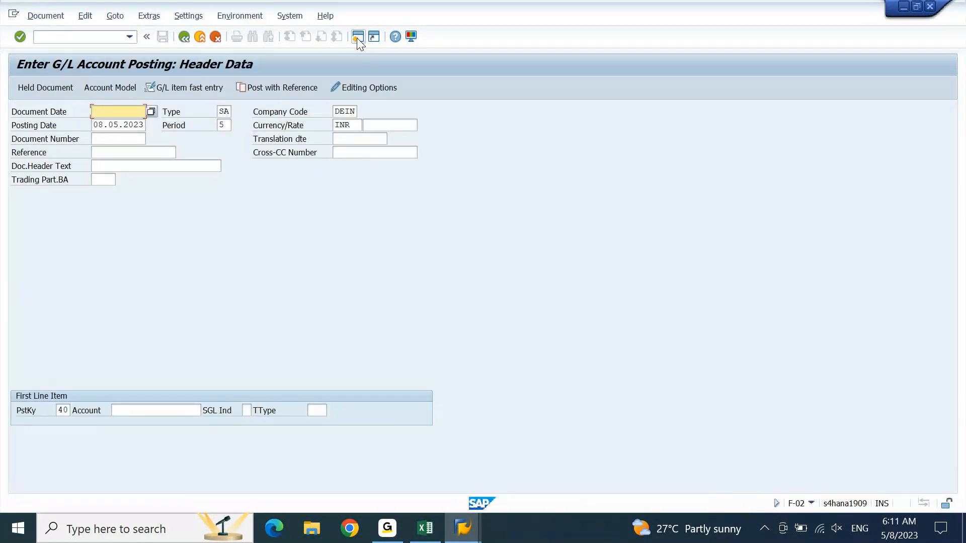
# Copy the posting date 08.05.2023 into the document date of the posting header.
pyautogui.press('Down')
pyautogui.hotkey('shift', 'End')
pyautogui.hotkey('ctrl', 'c')
pyautogui.press('Up')
pyautogui.press('Up')
pyautogui.hotkey('ctrl', 'v')
pyautogui.press('Tab')
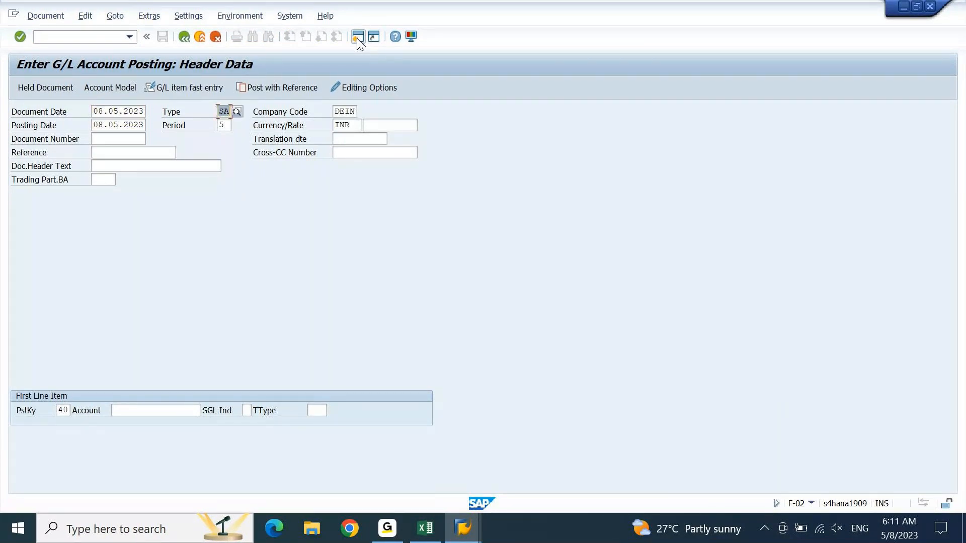
# Switch to the Excel notes and enter the heading "Expense Entry:" in A2112.
pyautogui.click(429, 531)
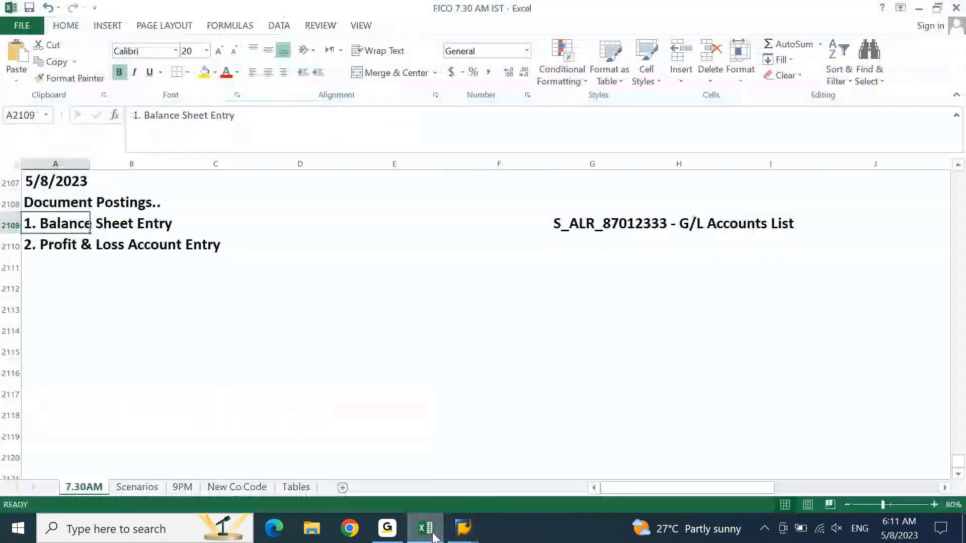
pyautogui.press('Down')
pyautogui.press('Down')
pyautogui.press('Down')
pyautogui.write('eXPEN')
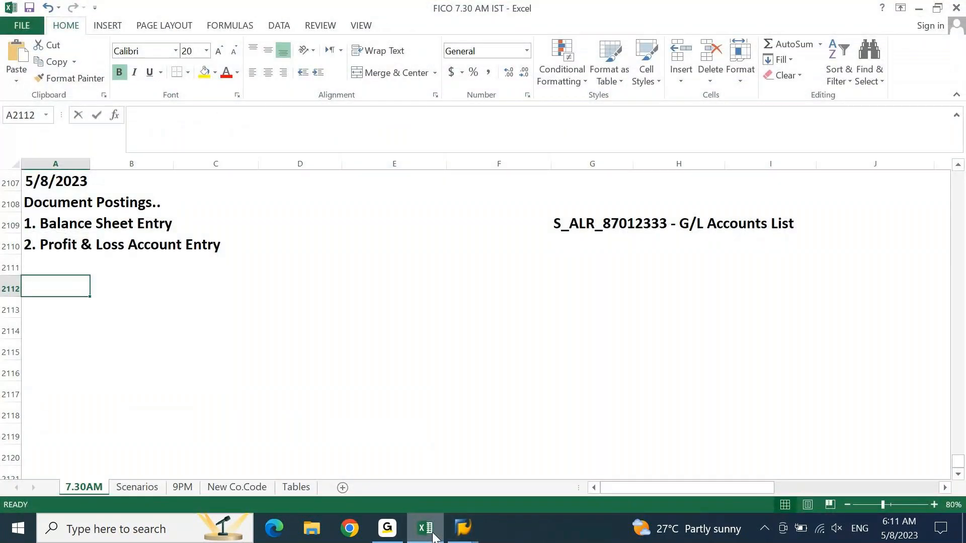
pyautogui.write('SE EN')
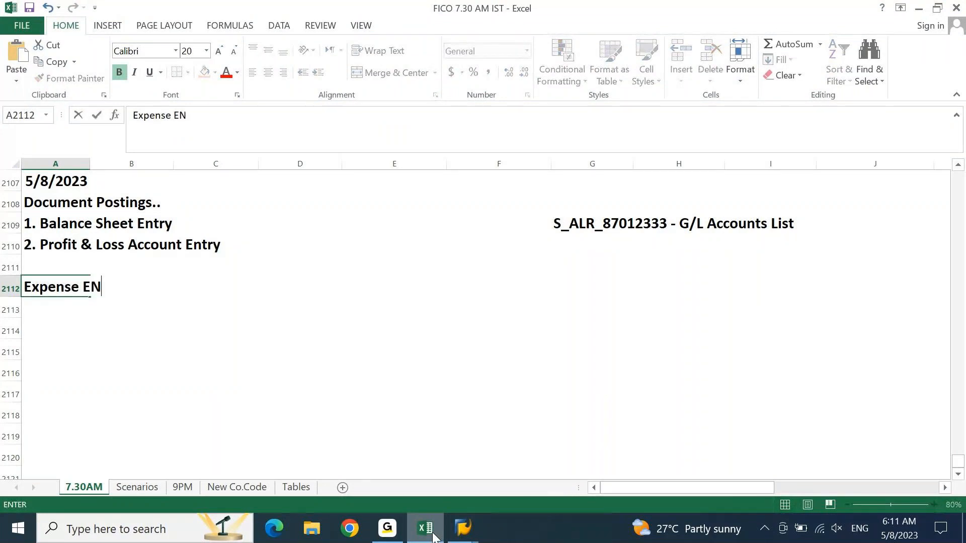
pyautogui.write('try:')
pyautogui.press('Return')
# Enter the line "Travel Expense DEBIT" in B2113, below the Expense Entry heading.
pyautogui.press('Right')
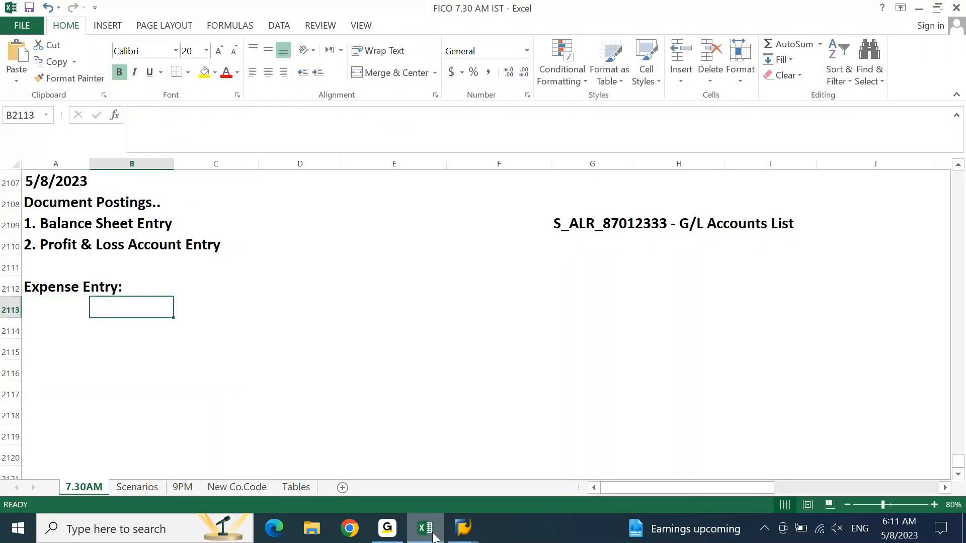
pyautogui.write('Travel E')
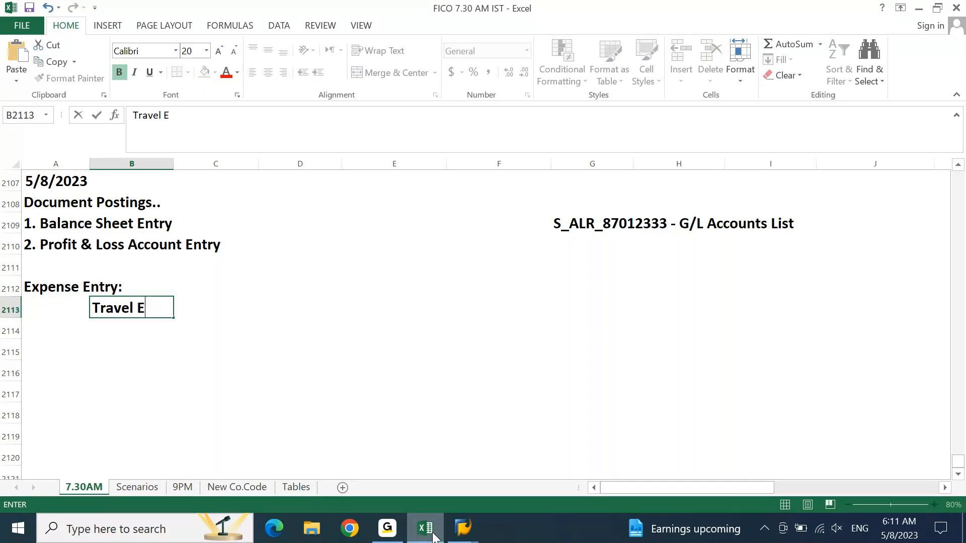
pyautogui.write('xpense D')
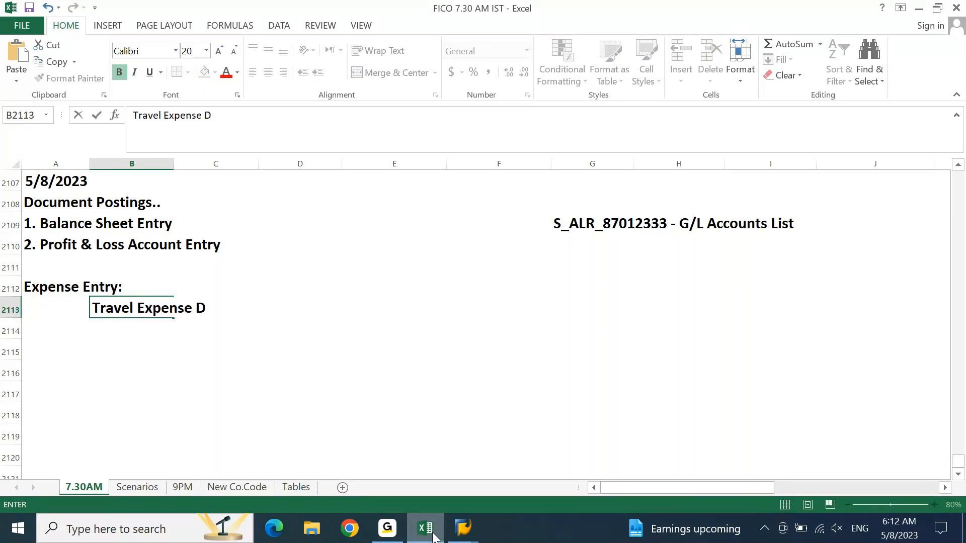
pyautogui.write('EBI')
pyautogui.write('T')
pyautogui.press('Return')
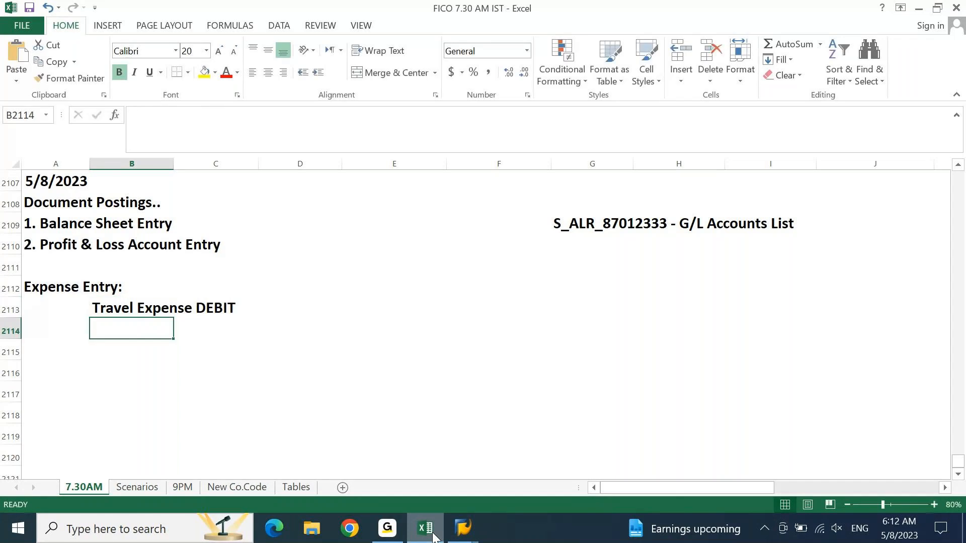
# Enter the indented line "Bank Account CREDIT" in B2114.
pyautogui.write('Bank Acco')
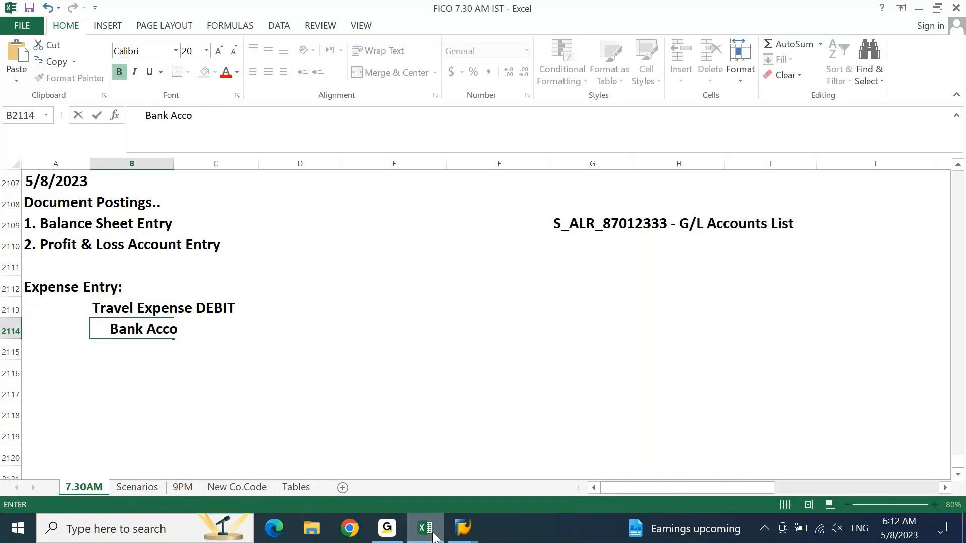
pyautogui.write('unt CRED')
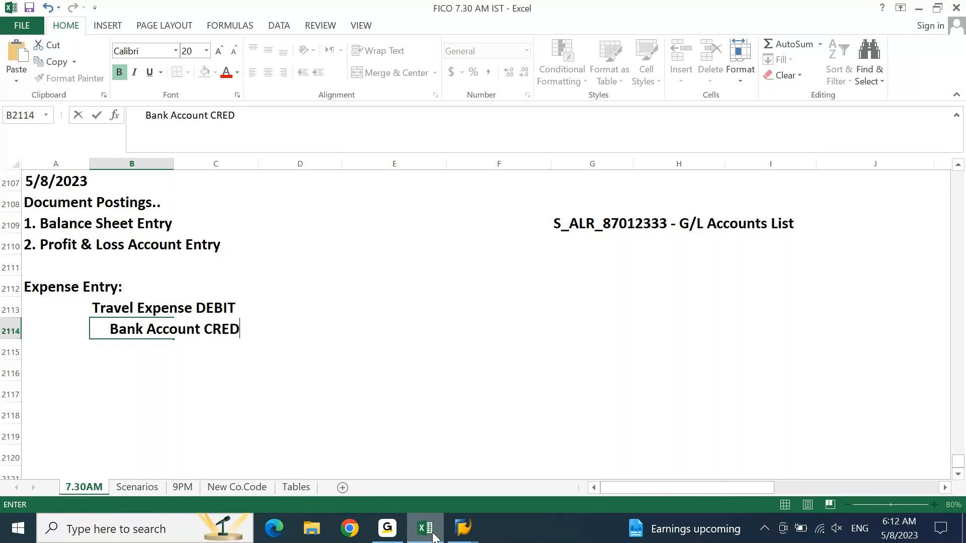
pyautogui.write('IT')
pyautogui.press('Return')
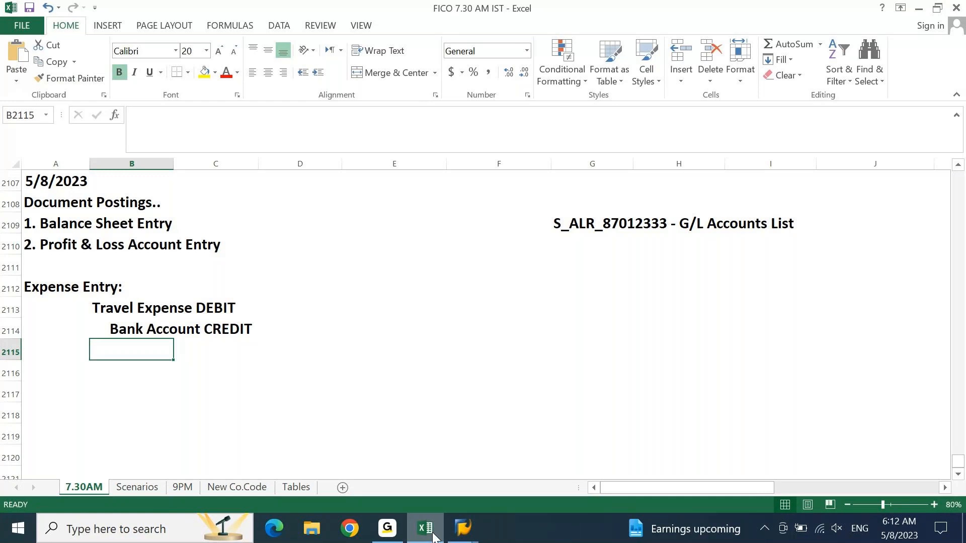
# Enter the amounts 10000 in D2113 for the travel expense and -10000 in D2114 for the bank account.
pyautogui.press('Up')
pyautogui.press('Up')
pyautogui.press('Right')
pyautogui.press('Right')
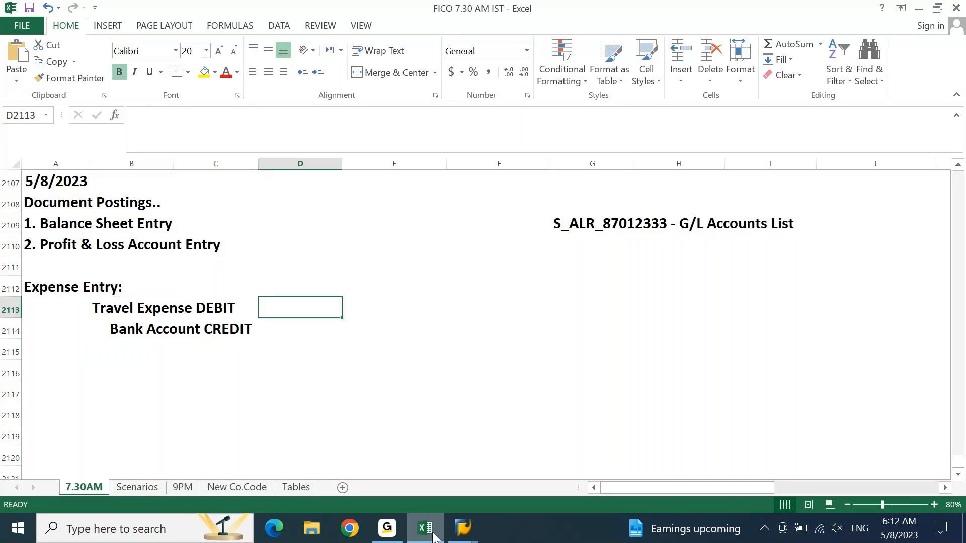
pyautogui.write('10000')
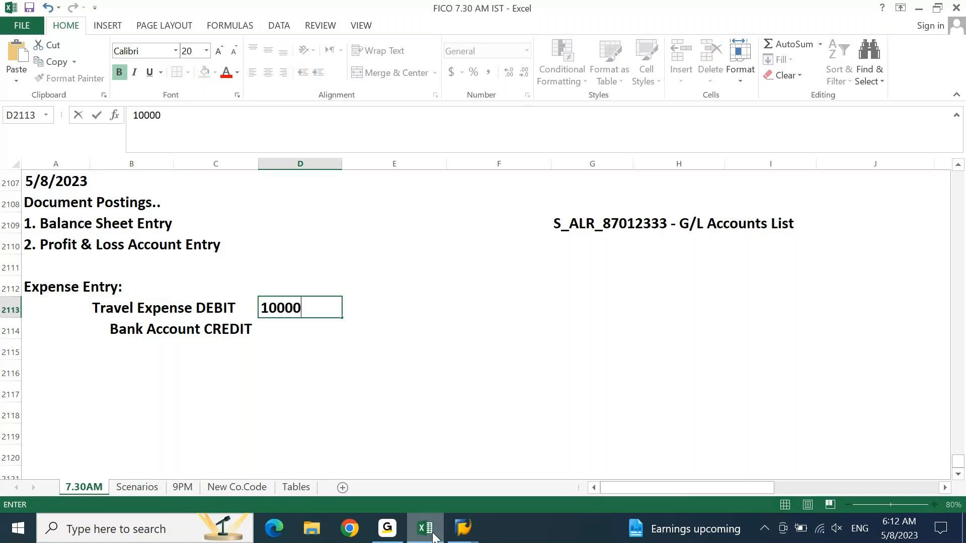
pyautogui.press('Return')
pyautogui.write('-')
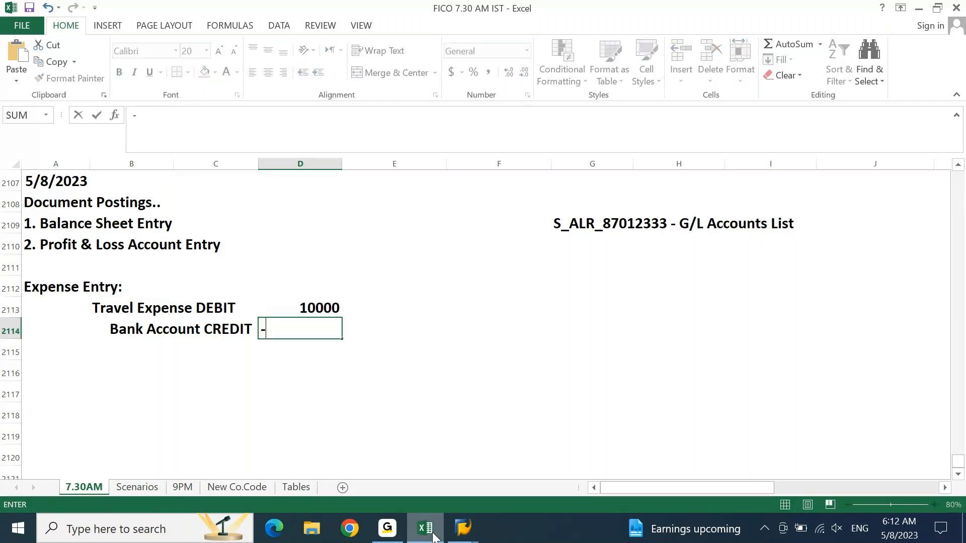
pyautogui.write('10000')
pyautogui.press('Return')
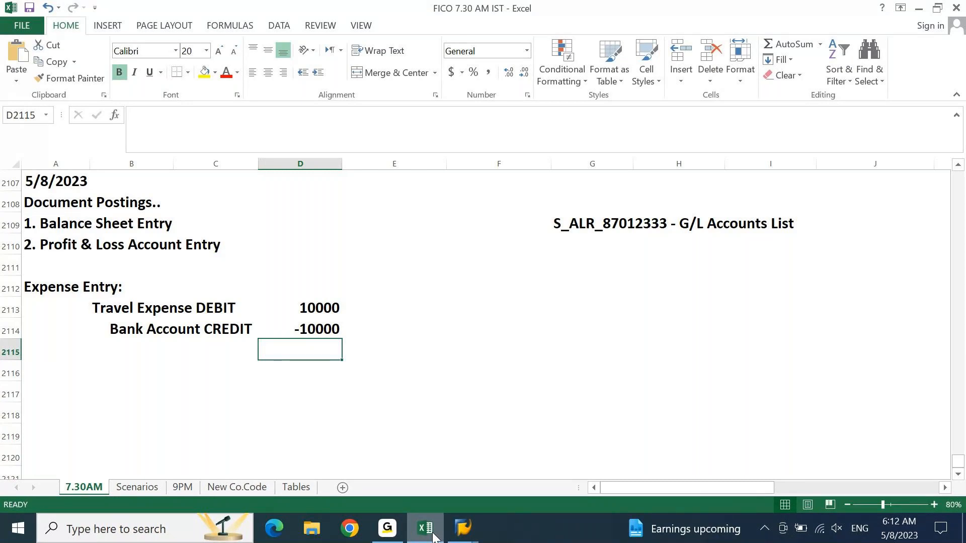
# Add the column headings "Amt" in D2112 and "PRCTR" in E2112.
pyautogui.press('Up')
pyautogui.press('Up')
pyautogui.press('Up')
pyautogui.press('Up')
pyautogui.press('Down')
pyautogui.press('Right')
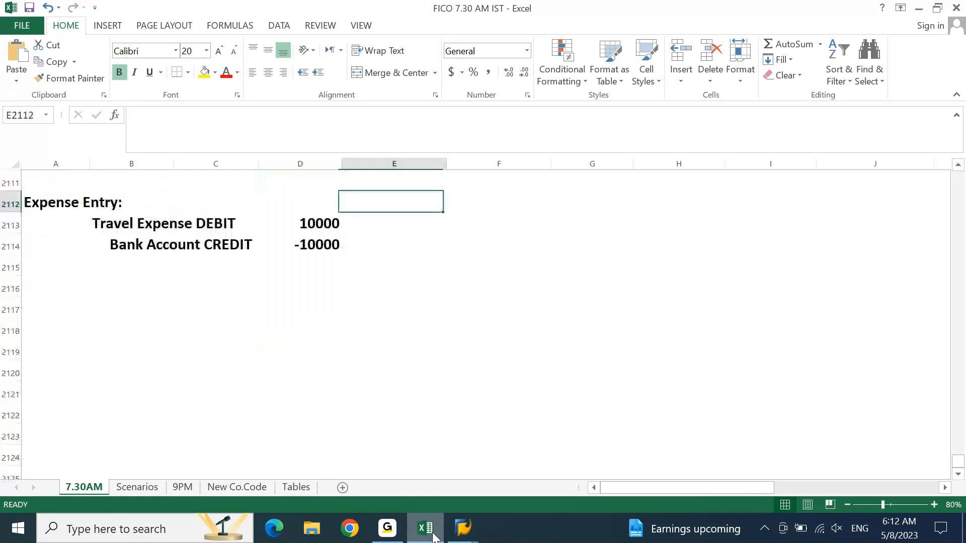
pyautogui.press('Right')
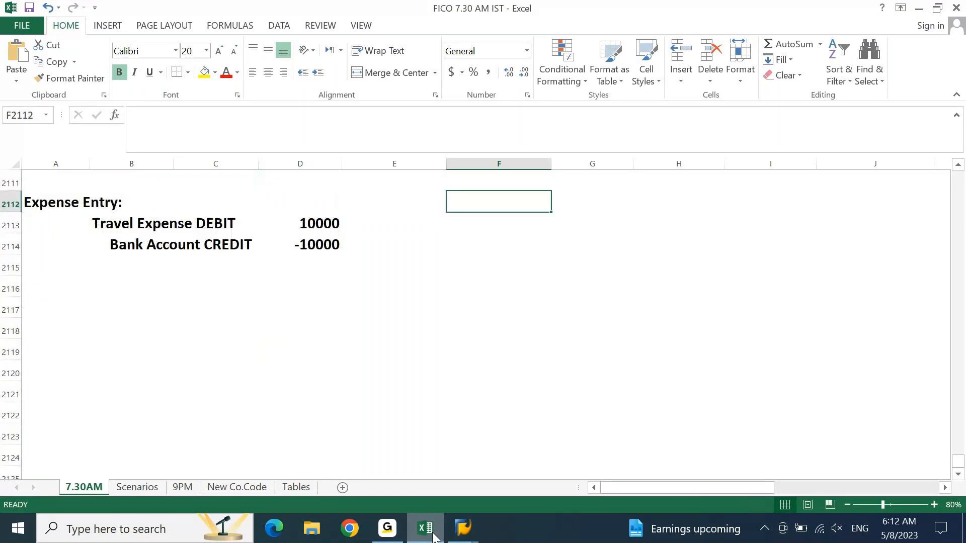
pyautogui.press('Left')
pyautogui.press('Left')
pyautogui.write('Amt')
pyautogui.press('Right')
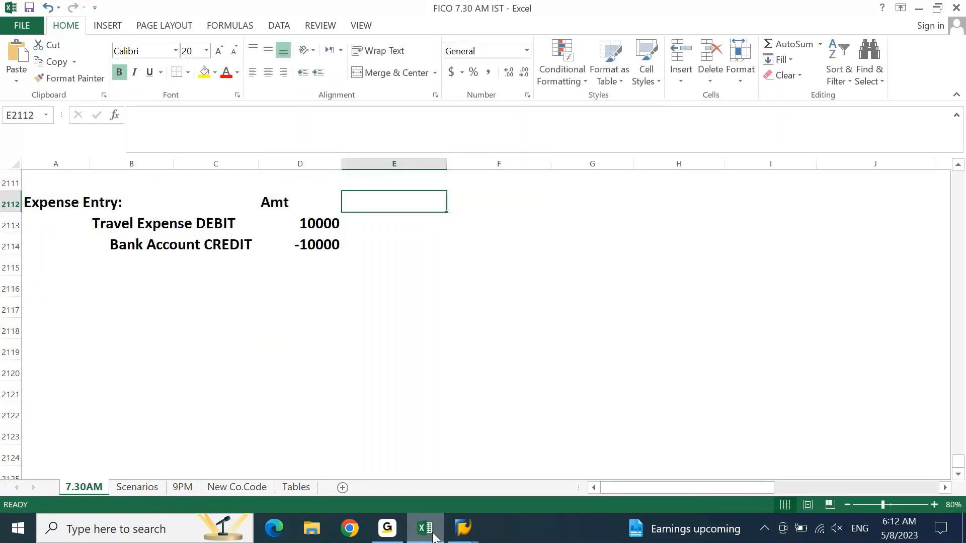
pyautogui.write('PRCTR')
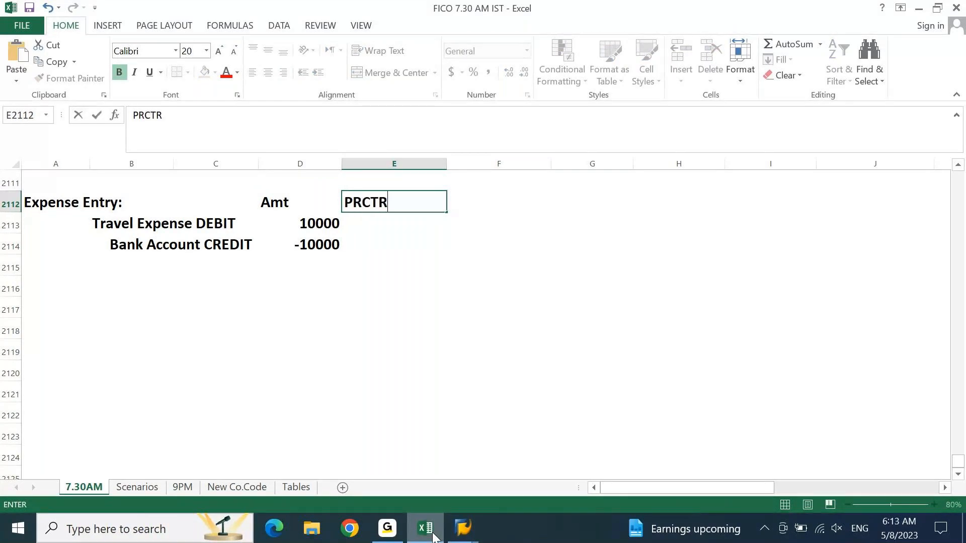
pyautogui.press('Down')
pyautogui.press('Left')
pyautogui.press('Right')
pyautogui.press('Up')
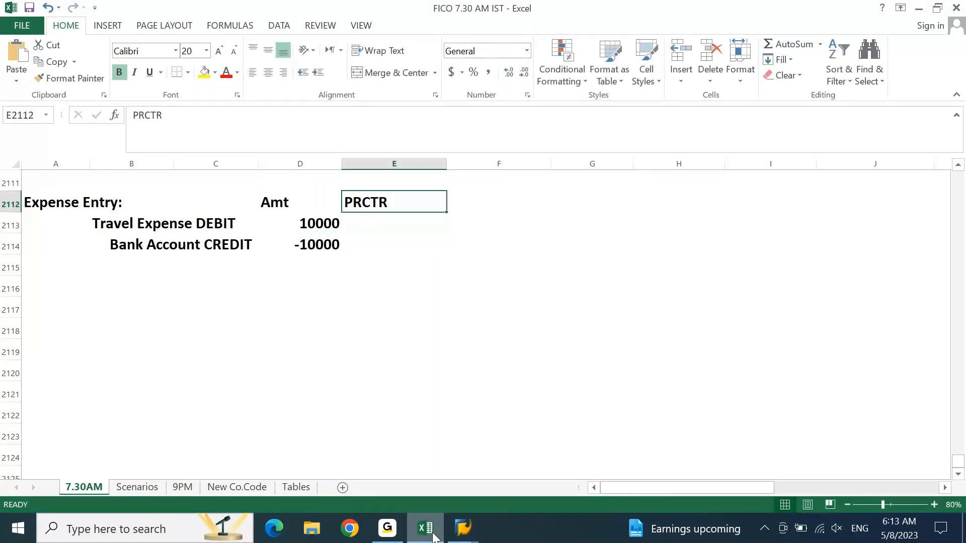
# AutoFit the widths of columns D and E to the contents of D2112:E2114.
pyautogui.press('Down')
pyautogui.press('Left')
pyautogui.hotkey('alt', 'o')
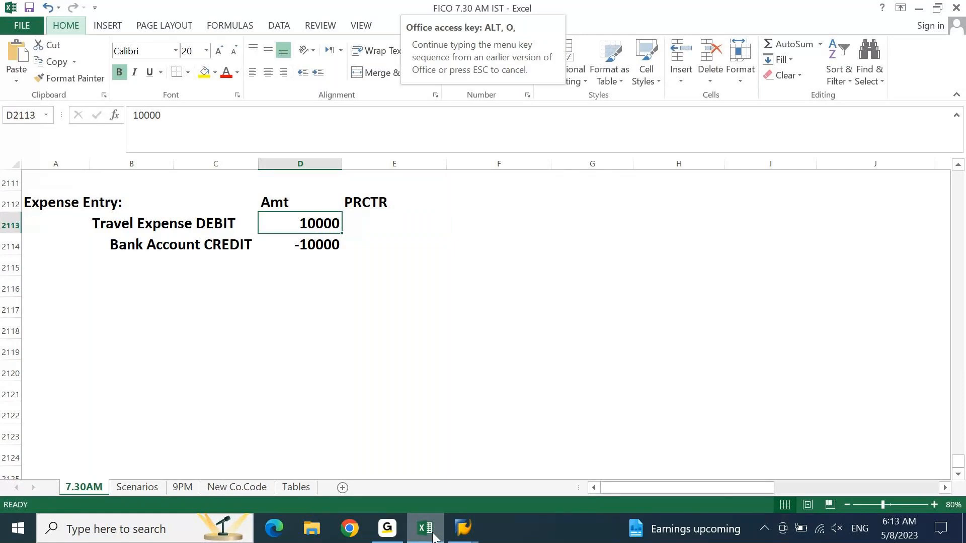
pyautogui.press('c')
pyautogui.press('a')
pyautogui.press('Down')
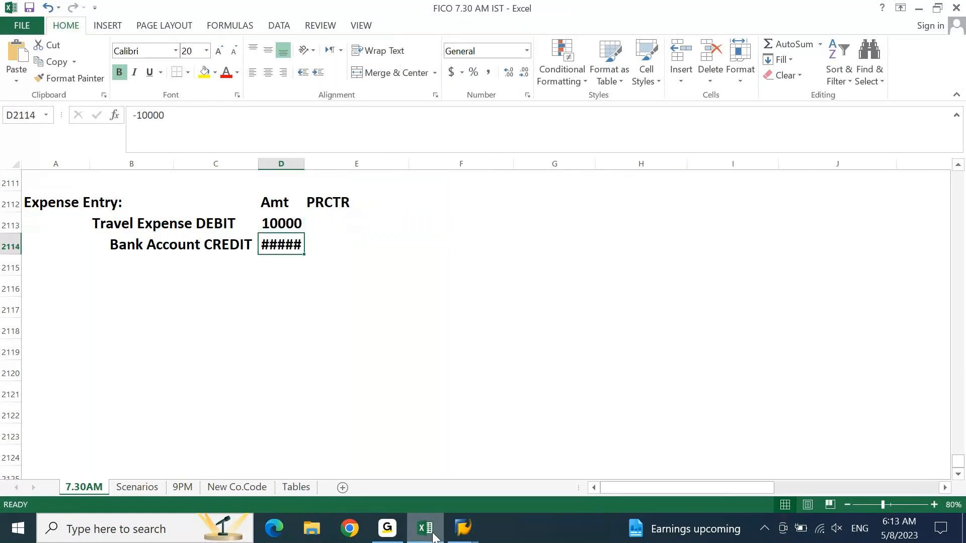
pyautogui.hotkey('alt', 'o')
pyautogui.press('c')
pyautogui.press('a')
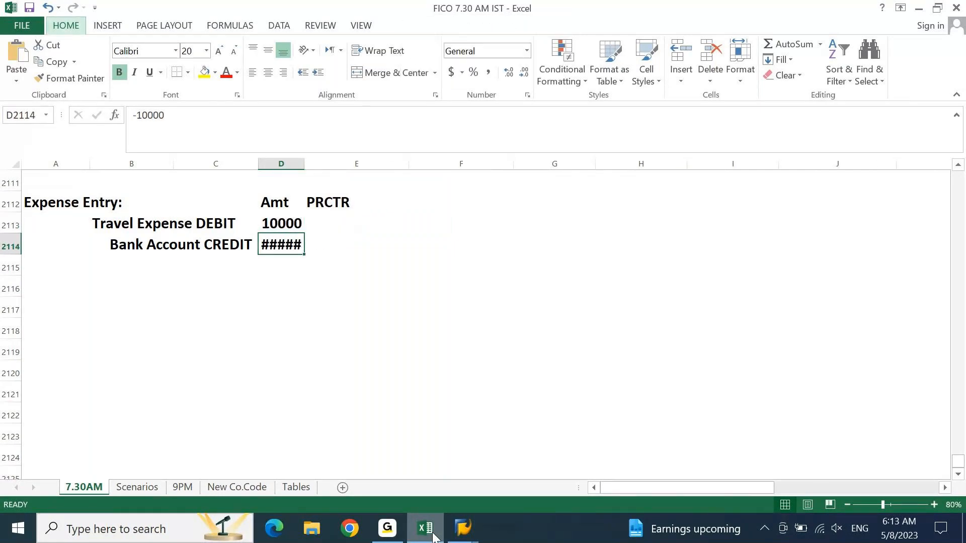
pyautogui.hotkey('alt', 'o')
pyautogui.press('a')
pyautogui.press('Return')
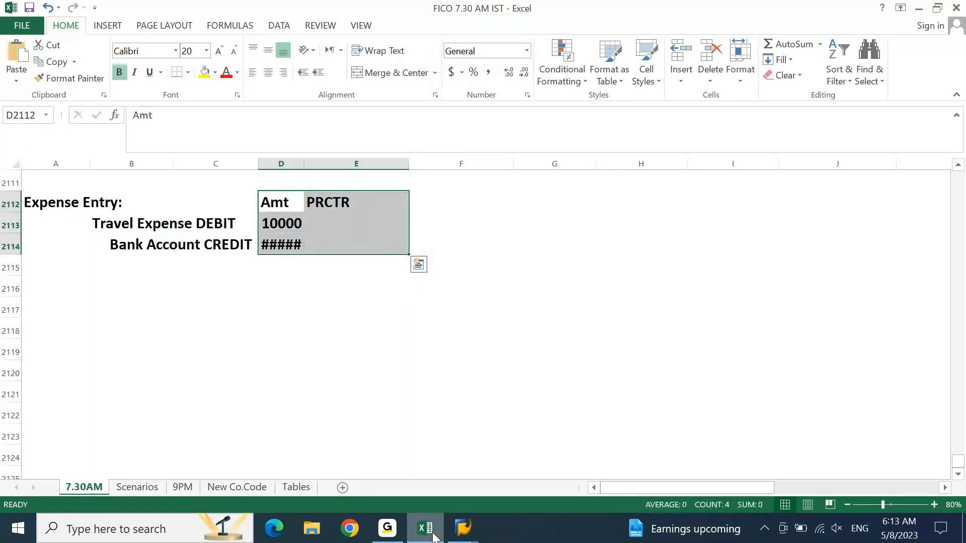
# Enter LAPTOP as the profit center for both entry lines in E2113 and E2114.
pyautogui.press('Down')
pyautogui.press('Right')
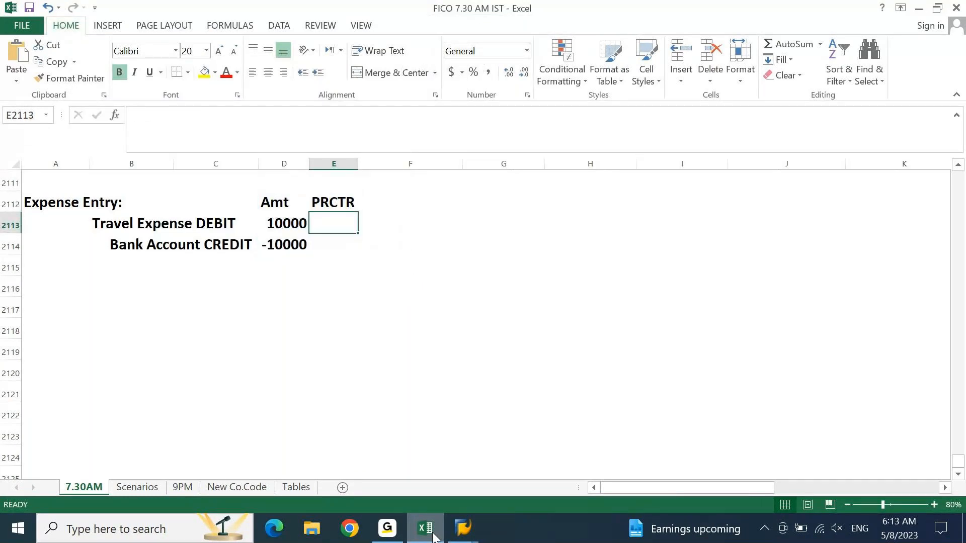
pyautogui.write('LAPTOP')
pyautogui.press('Return')
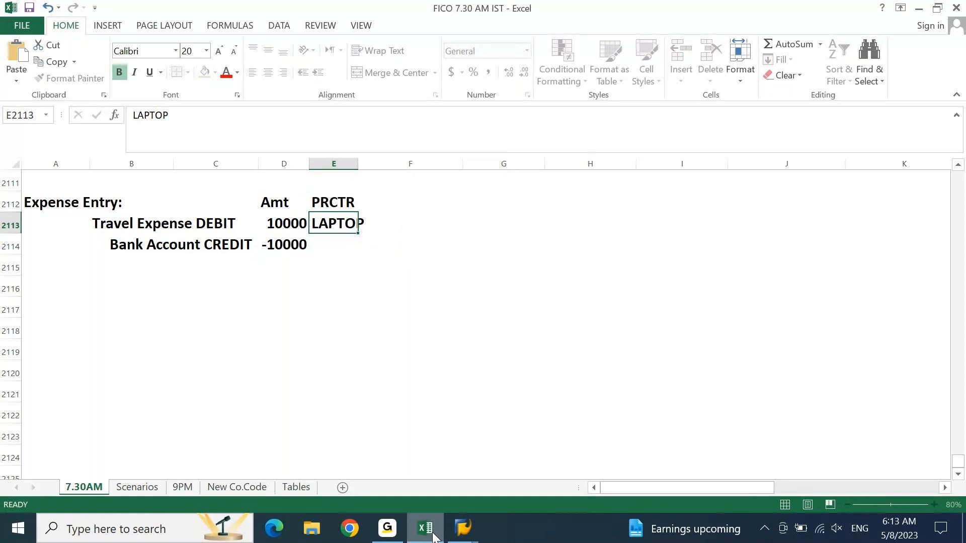
pyautogui.write('LAPTOP')
pyautogui.press('Up')
pyautogui.press('Up')
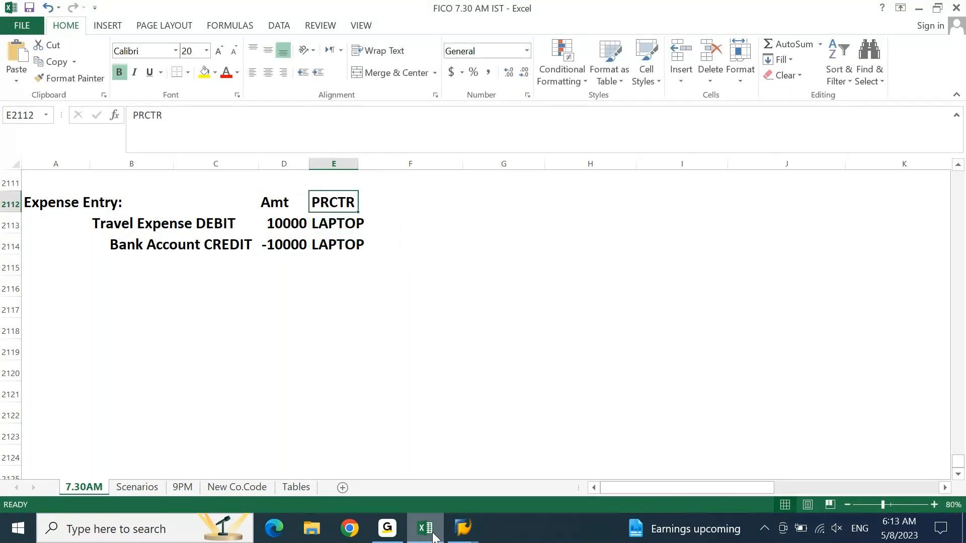
# AutoFit the width of column E to the LAPTOP entry in E2113.
pyautogui.press('Down')
pyautogui.hotkey('alt', 'p')
pyautogui.press('o')
pyautogui.press('Escape')
pyautogui.press('Escape')
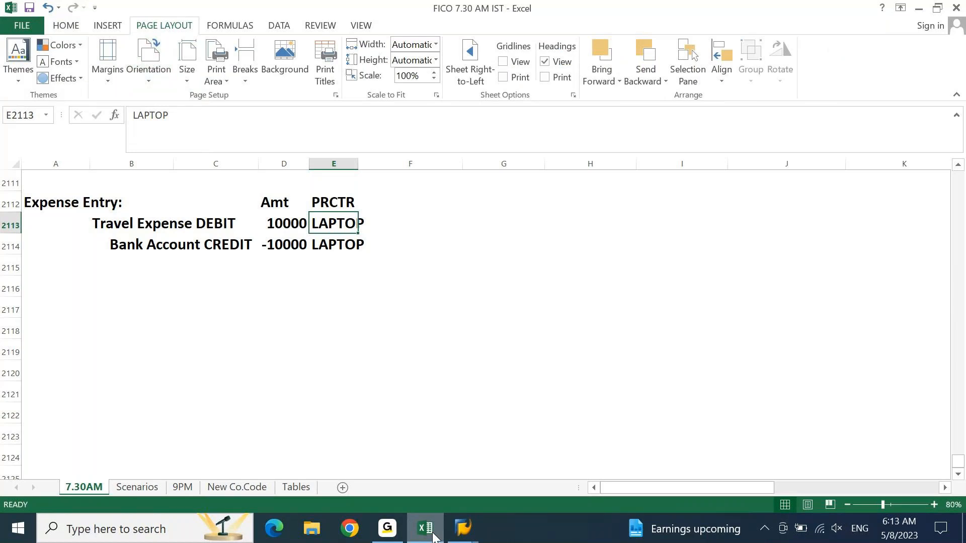
pyautogui.hotkey('alt', 'o')
pyautogui.press('c')
pyautogui.press('a')
# Add the column heading "CCTR" in F2112, beside the PRCTR heading.
pyautogui.press('Left')
pyautogui.press('Left')
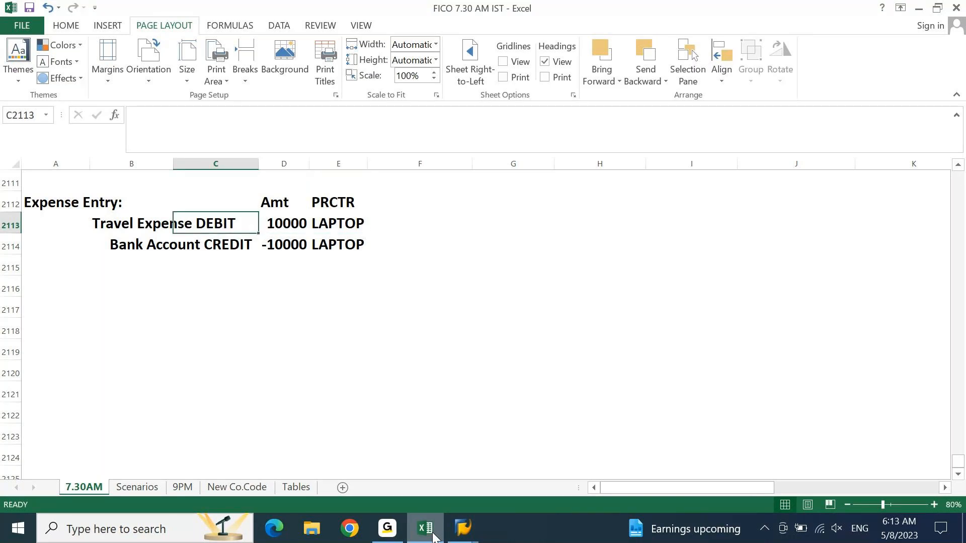
pyautogui.press('Up')
pyautogui.press('Right')
pyautogui.press('Right')
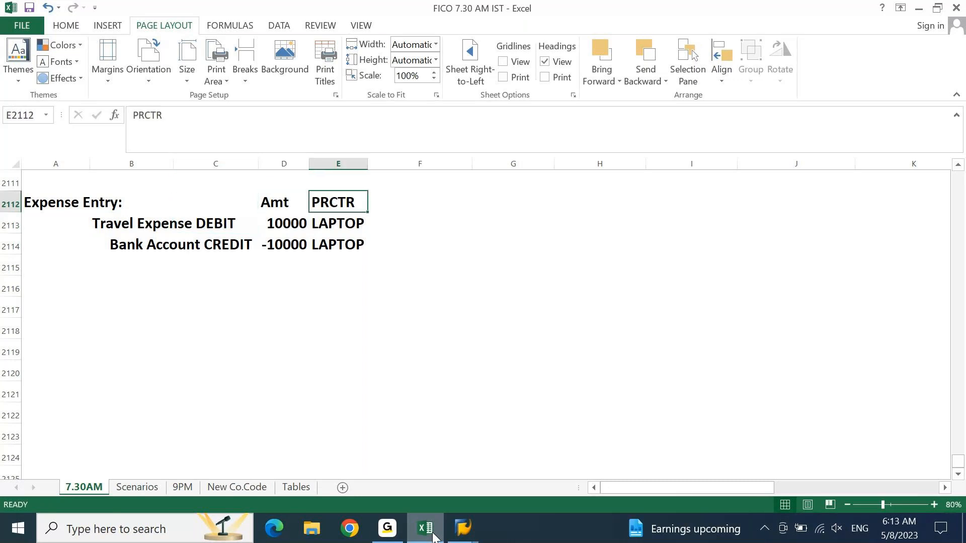
pyautogui.press('Down')
pyautogui.press('Up')
pyautogui.press('Right')
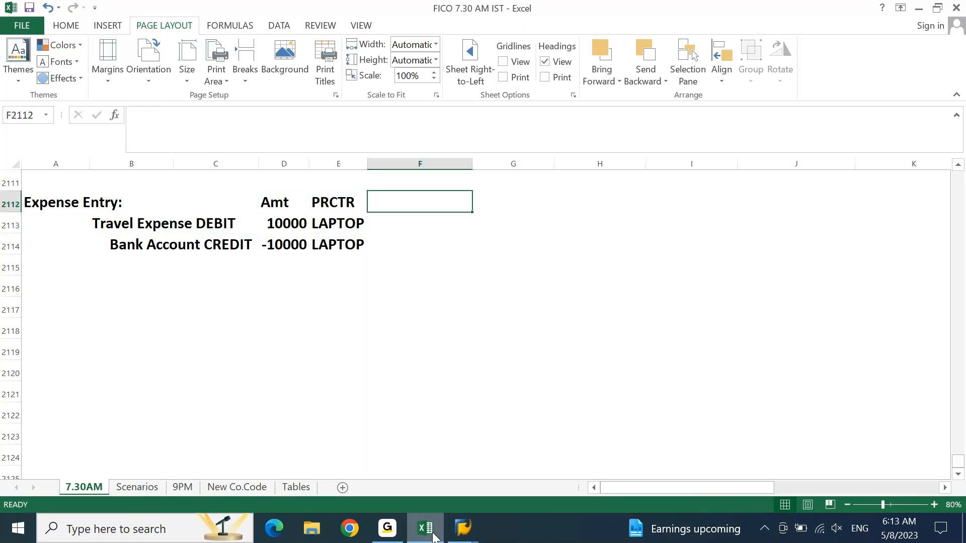
pyautogui.write('CCTR')
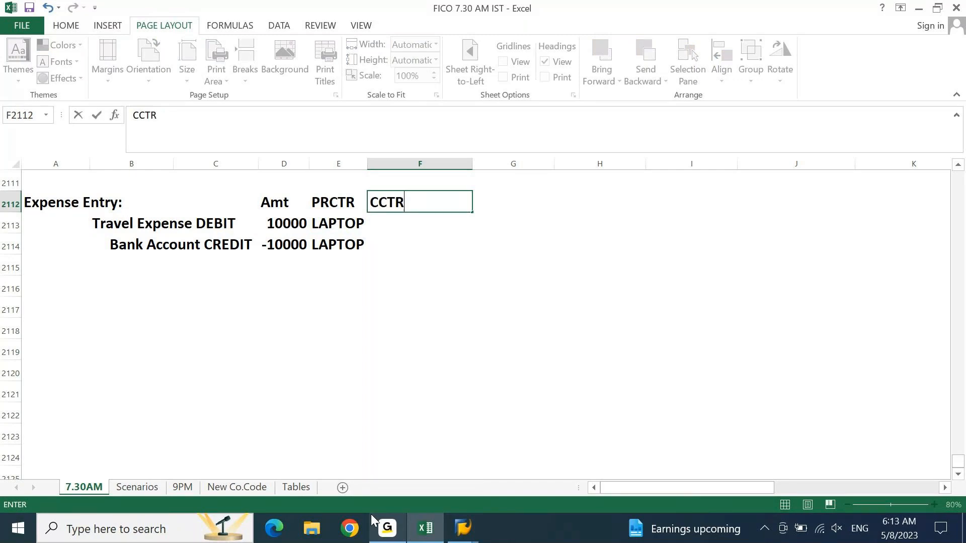
pyautogui.press('Return')
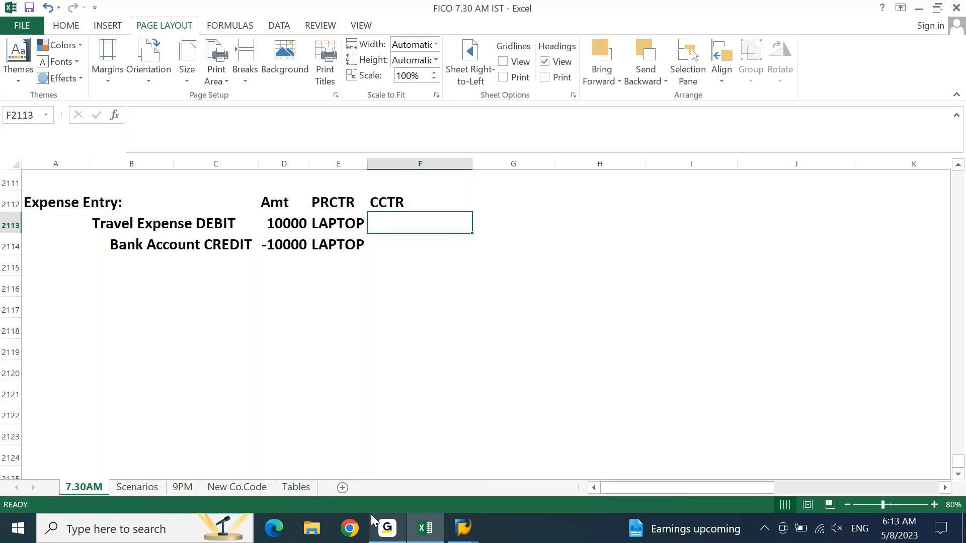
pyautogui.press('Down')
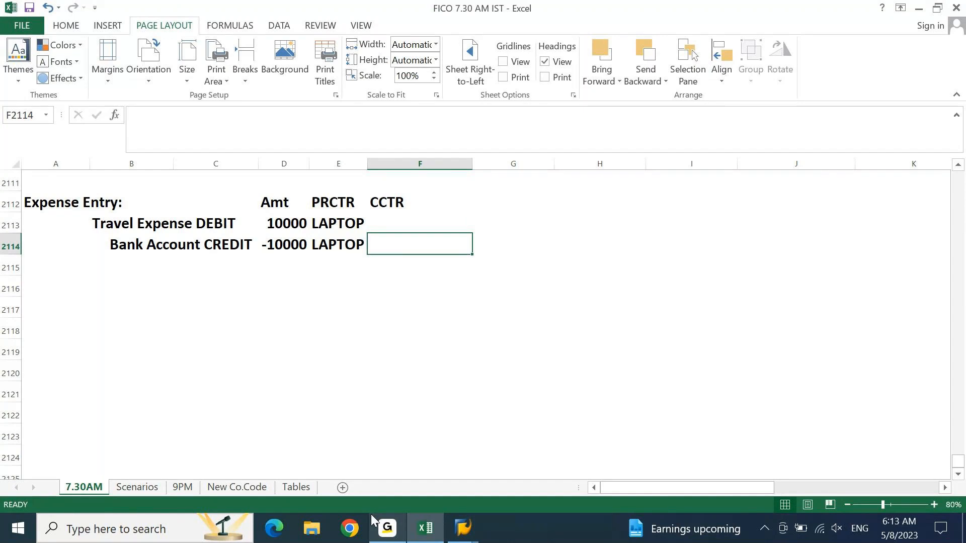
pyautogui.press('Up')
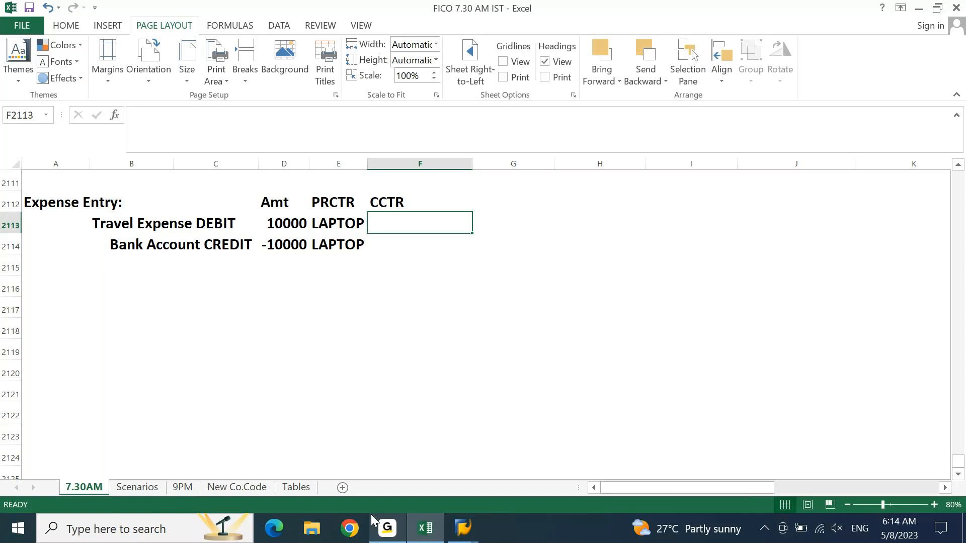
# Add the note "FS00 - Individual GL Master" in G2110, directly below the S_ALR_87012333 note.
pyautogui.press('Right')
pyautogui.press('Right')
pyautogui.press('Right')
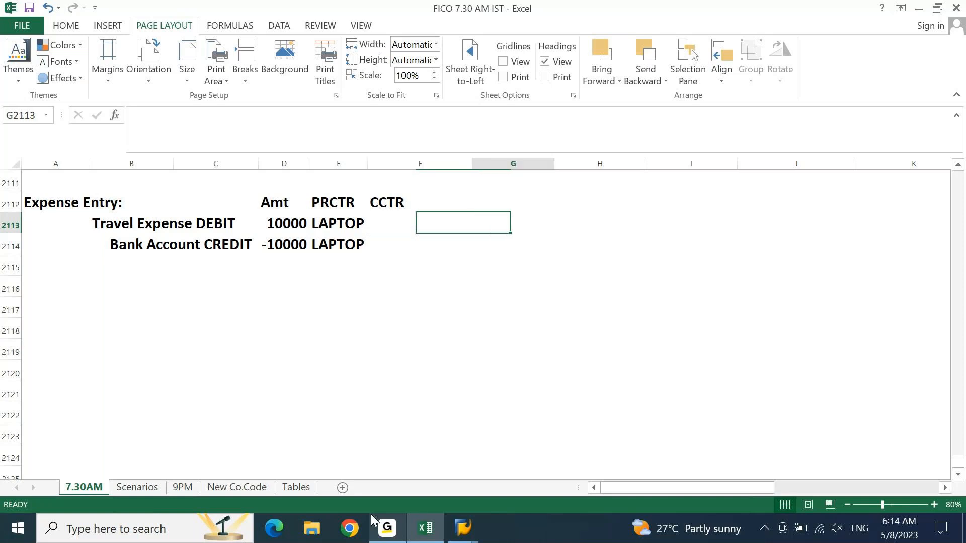
pyautogui.press('Up')
pyautogui.press('Up')
pyautogui.press('Up')
pyautogui.press('Up')
pyautogui.press('Up')
pyautogui.press('Up')
pyautogui.press('Up')
pyautogui.press('Up')
pyautogui.press('Up')
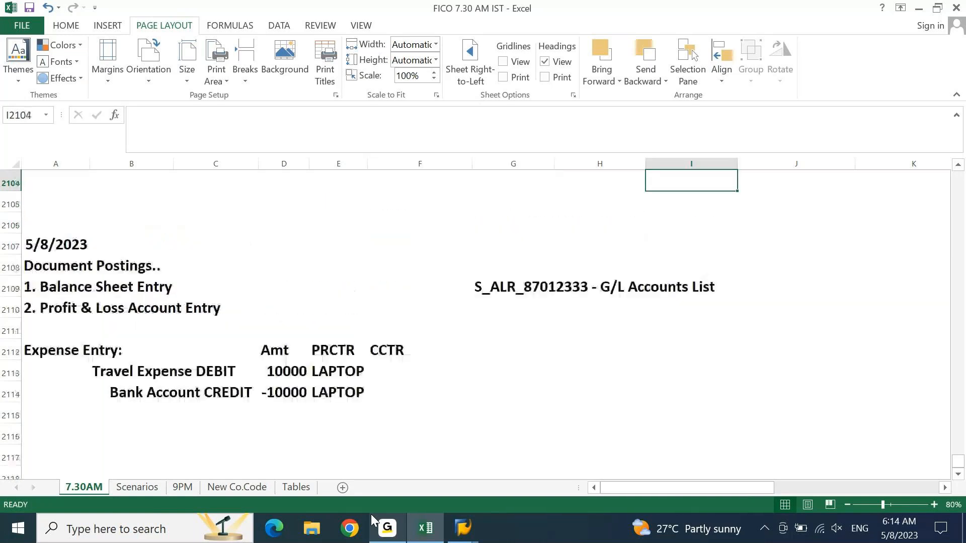
pyautogui.press('Down')
pyautogui.press('Down')
pyautogui.press('Down')
pyautogui.press('Down')
pyautogui.press('Down')
pyautogui.press('Left')
pyautogui.press('Down')
pyautogui.press('Left')
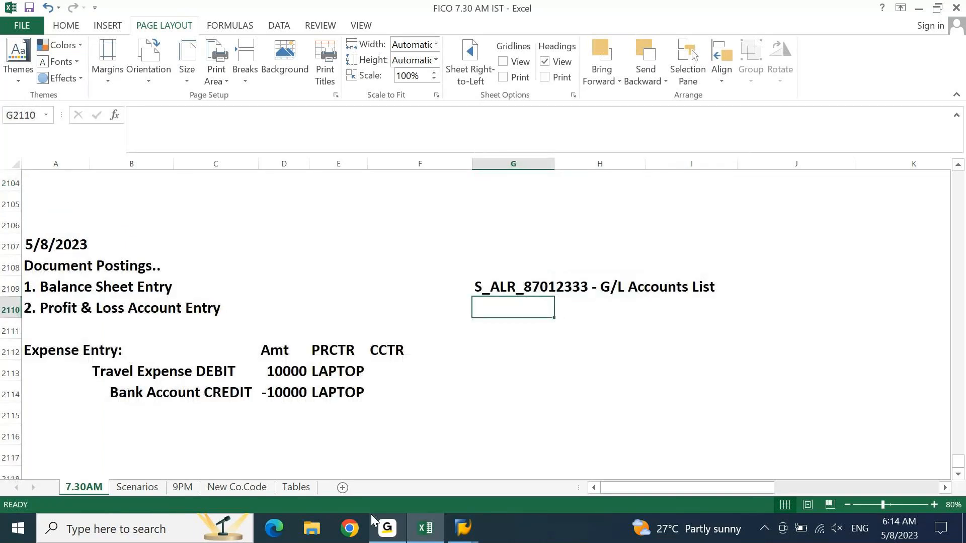
pyautogui.write('FS00 - gl m')
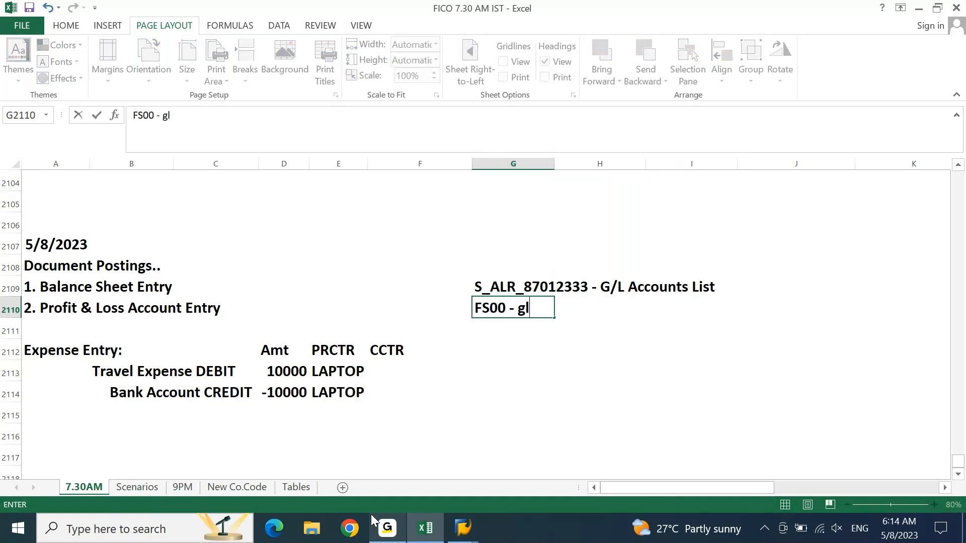
pyautogui.press('BackSpace')
pyautogui.press('BackSpace')
pyautogui.press('BackSpace')
pyautogui.press('BackSpace')
pyautogui.press('BackSpace')
pyautogui.write('iN')
pyautogui.press('BackSpace')
pyautogui.press('BackSpace')
pyautogui.write('Indivis')
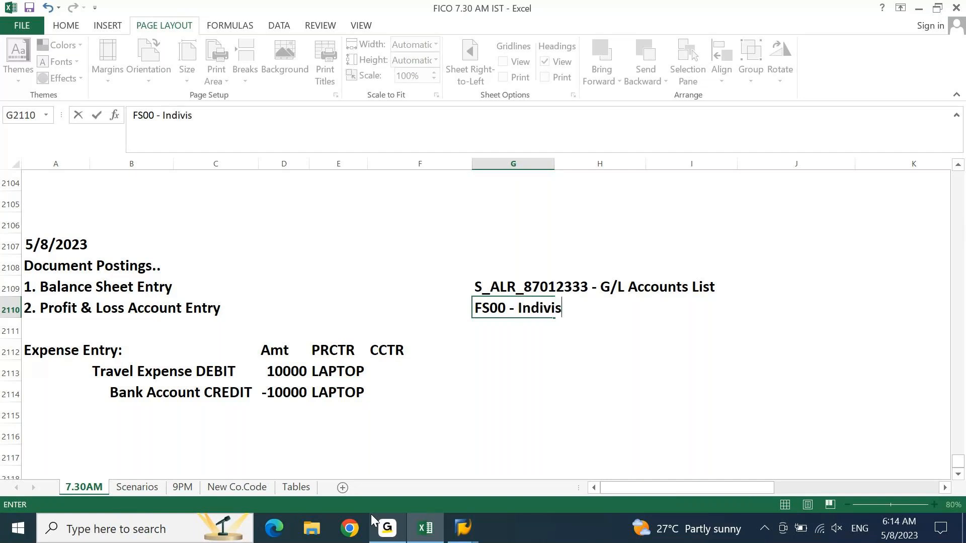
pyautogui.write('ual GL Master')
pyautogui.press('F2')
pyautogui.press('Left')
pyautogui.press('Left')
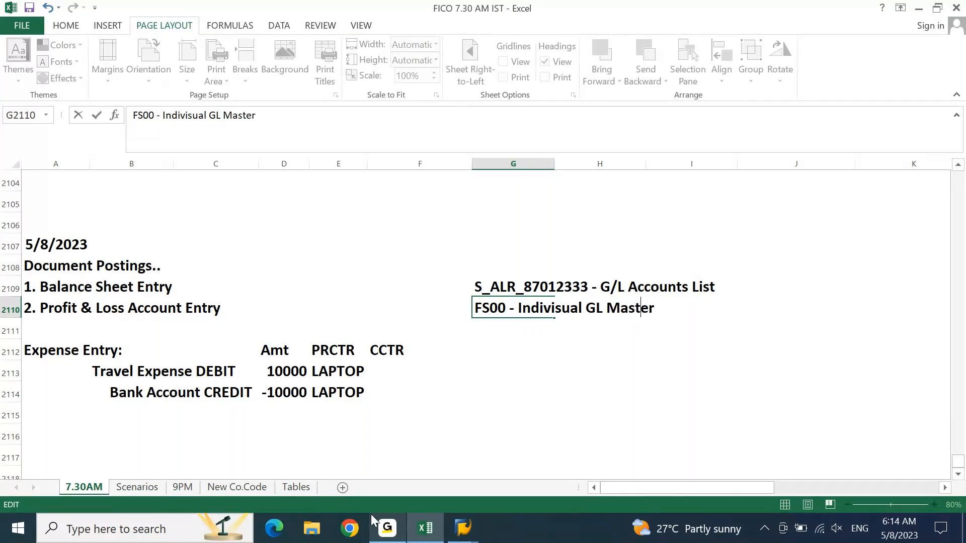
pyautogui.press('Left')
pyautogui.press('Left')
pyautogui.press('Left')
pyautogui.press('Left')
pyautogui.press('Left')
pyautogui.press('Left')
pyautogui.press('Left')
pyautogui.press('Left')
pyautogui.press('Left')
pyautogui.press('Left')
pyautogui.press('Left')
pyautogui.press('Left')
pyautogui.hotkey('shift', 'Right')
pyautogui.write('d')
pyautogui.press('Return')
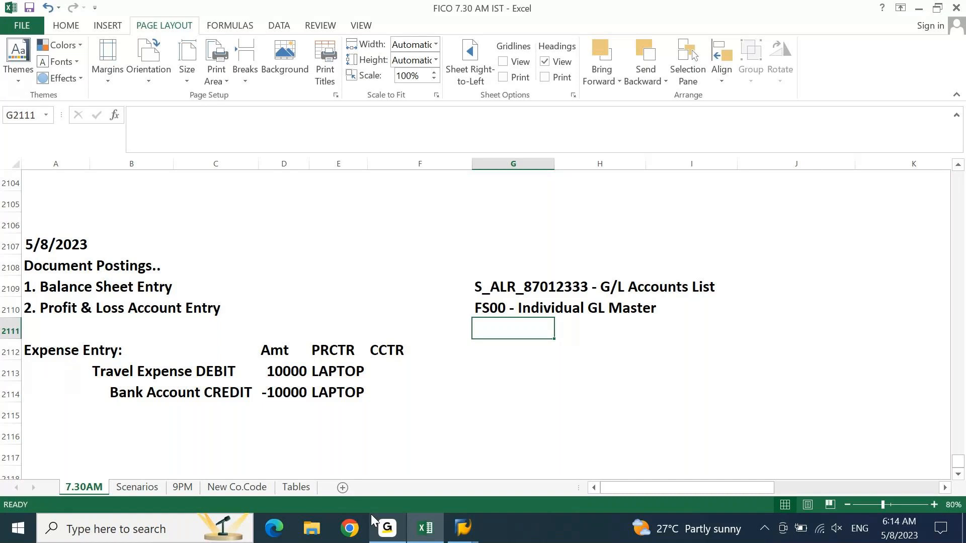
# Add the note " - Profit Center List" as text in G2111, leaving room for its transaction code in front.
pyautogui.write('-')
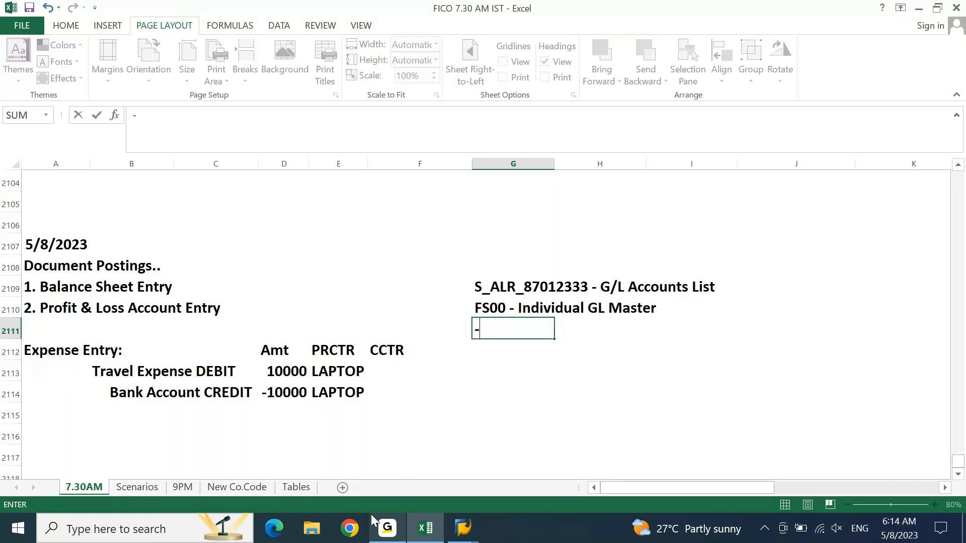
pyautogui.press('Escape')
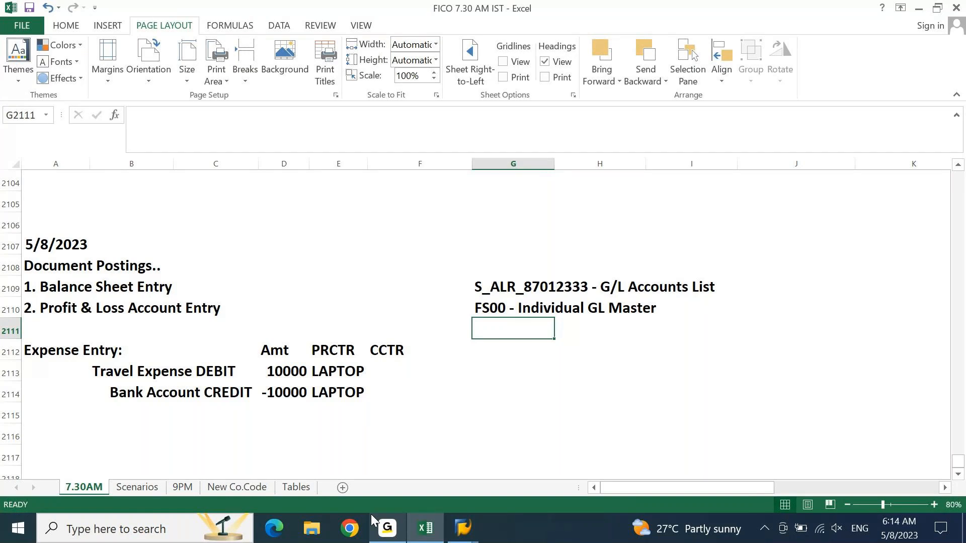
pyautogui.write("'- Profi")
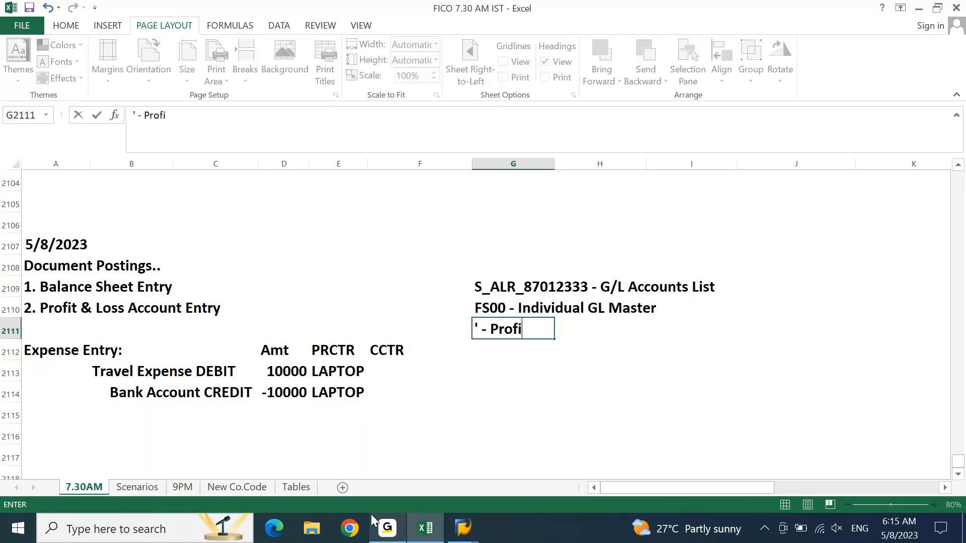
pyautogui.write('t Center ')
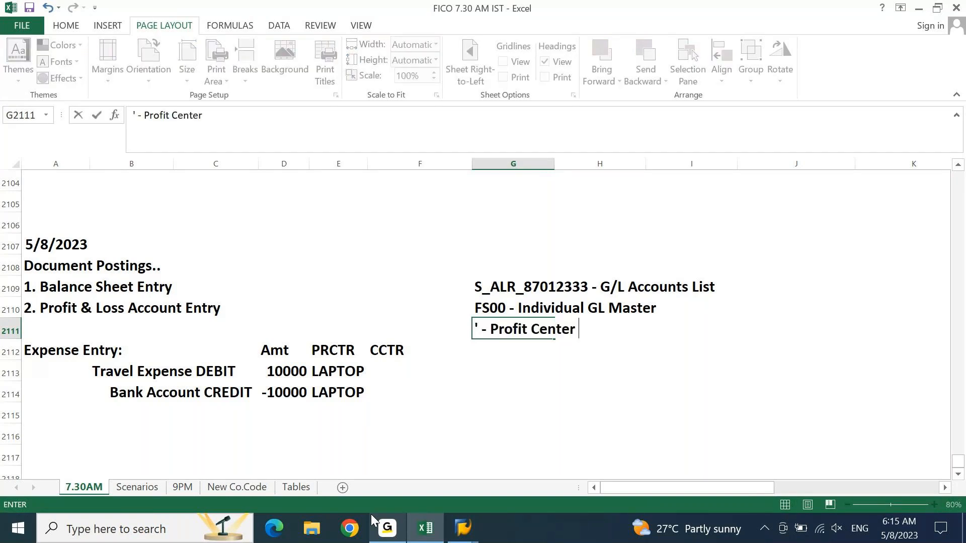
pyautogui.write('List')
pyautogui.press('Return')
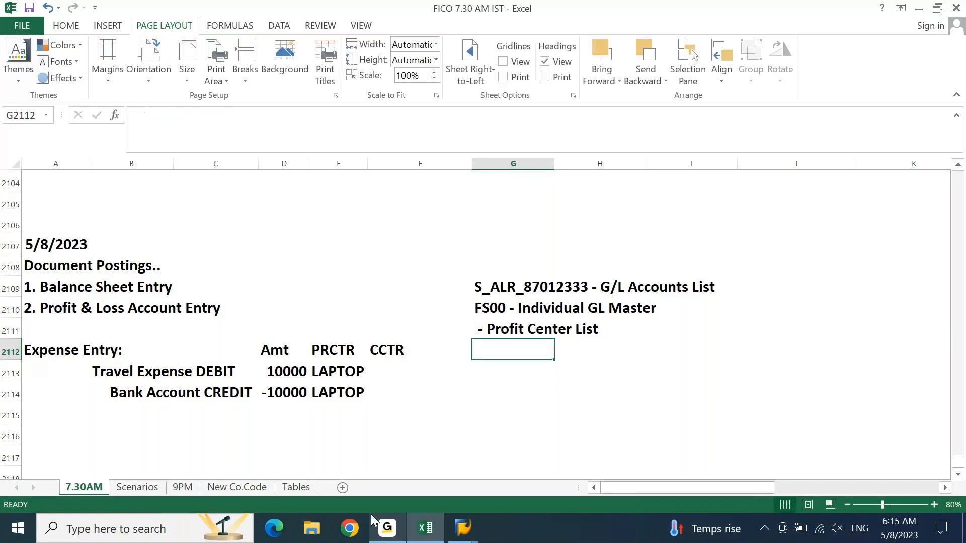
# Copy the profit center note down into G2112 and reword it as " - Cost Center List".
pyautogui.hotkey('ctrl', "'")
pyautogui.hotkey('ctrl', 'Left')
pyautogui.hotkey('ctrl', 'Left')
pyautogui.hotkey('ctrl', 'shift', 'Left')
pyautogui.write('C ost')
pyautogui.press('Return')
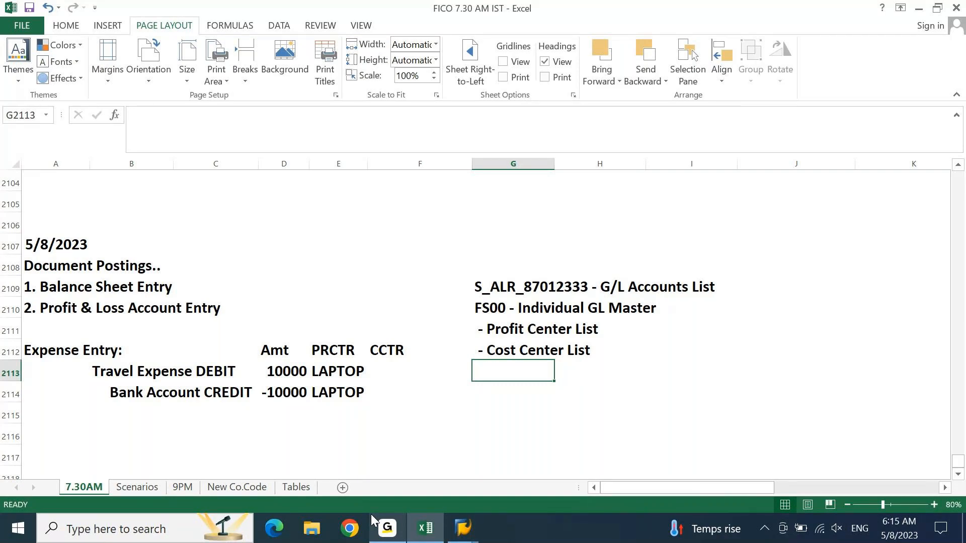
pyautogui.moveTo(389, 515)
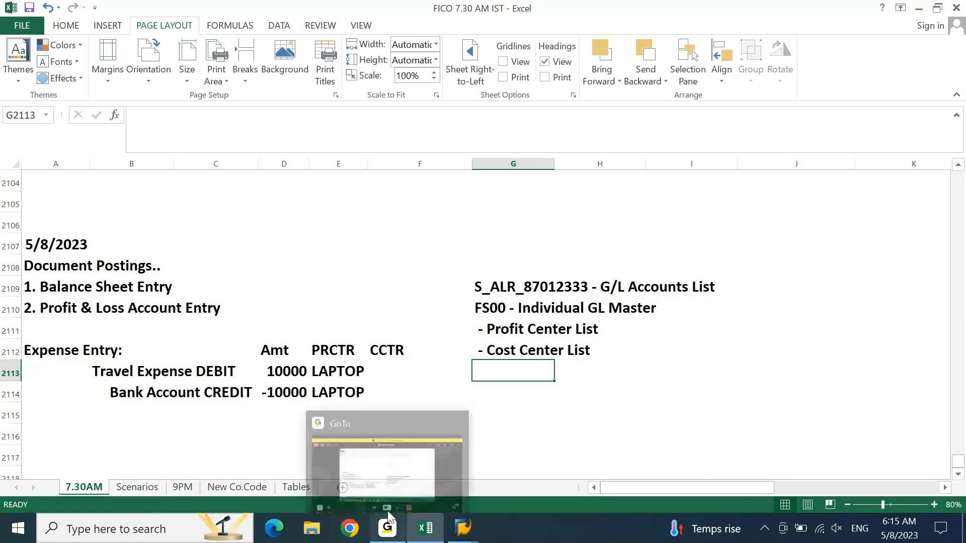
pyautogui.press('Up')
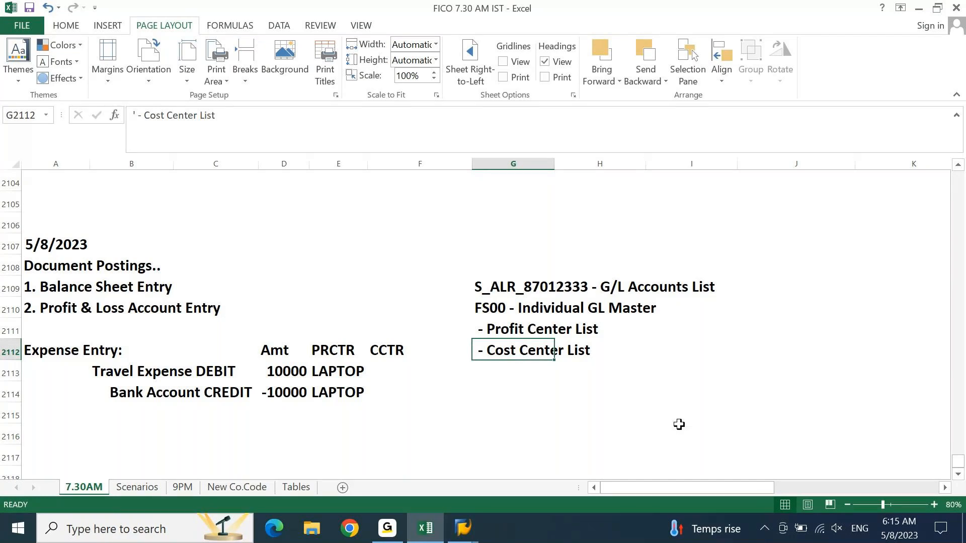
# Switch to the SAP session displaying the G/L account, open transaction KS03 and set the controlling area to DEGR.
pyautogui.click(467, 532)
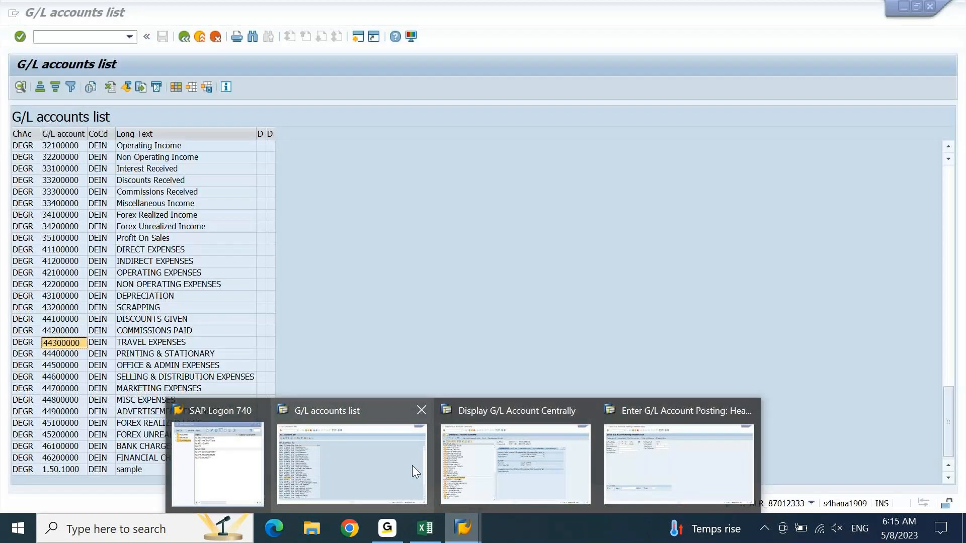
pyautogui.click(516, 463)
pyautogui.write('/n')
pyautogui.press('Return')
pyautogui.write('ks03')
pyautogui.press('Return')
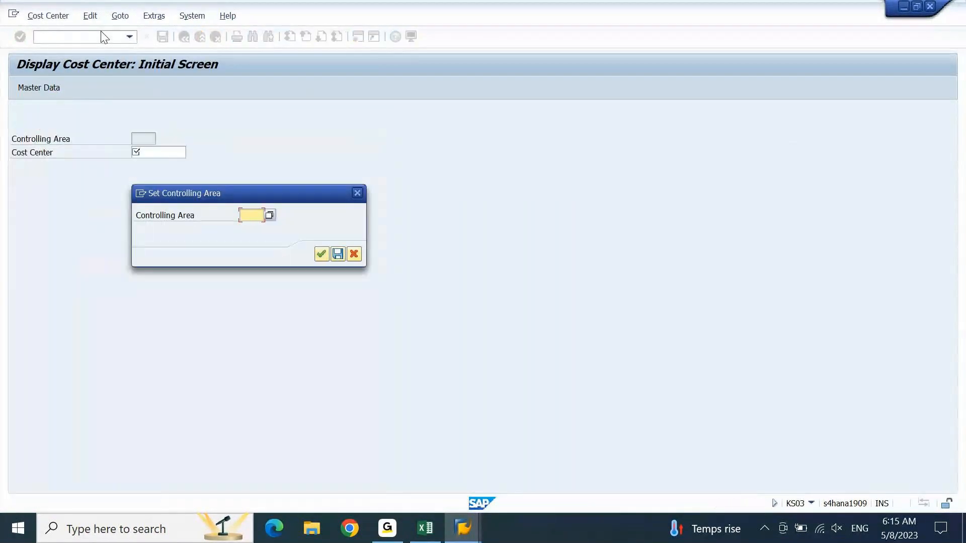
pyautogui.write('degr')
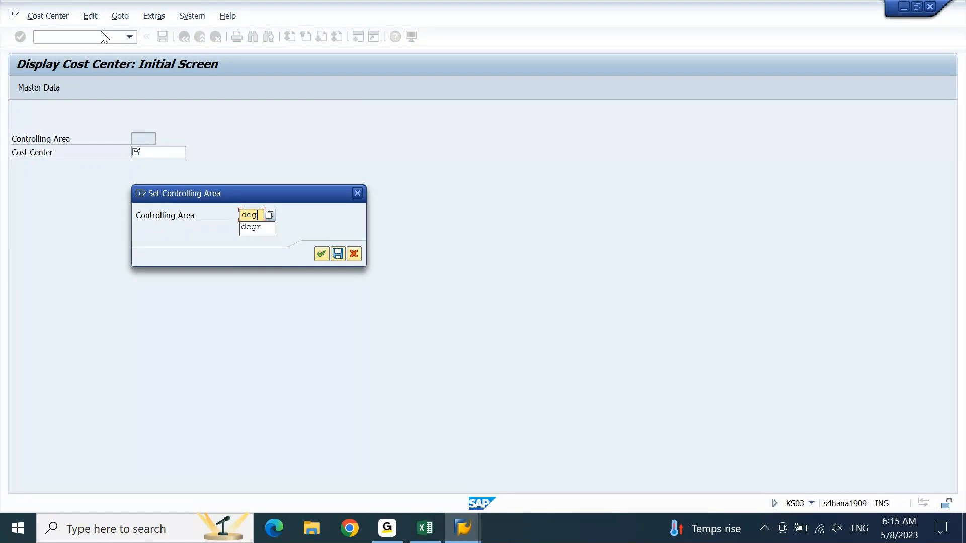
pyautogui.press('Return')
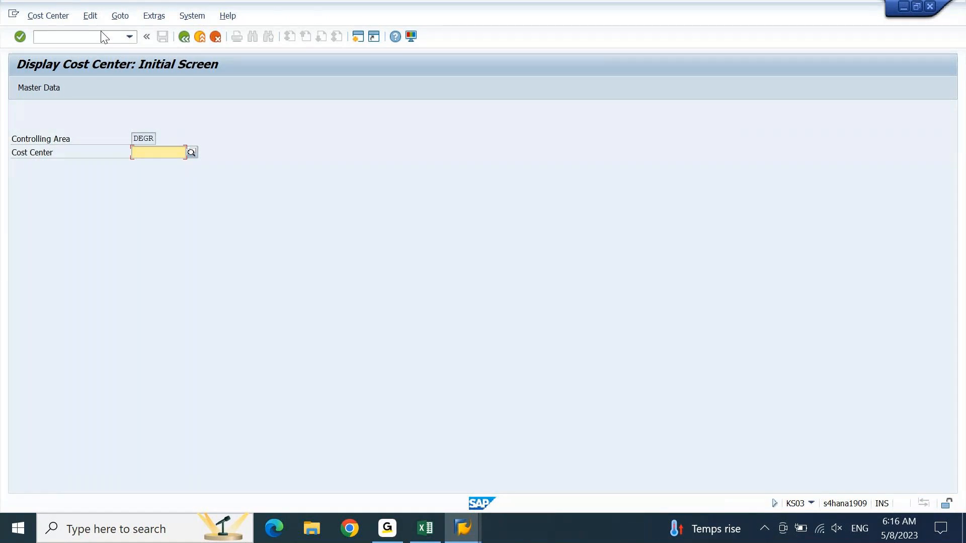
# Leave the cost center display and return to the SAP Easy Access screen.
pyautogui.click(99, 37)
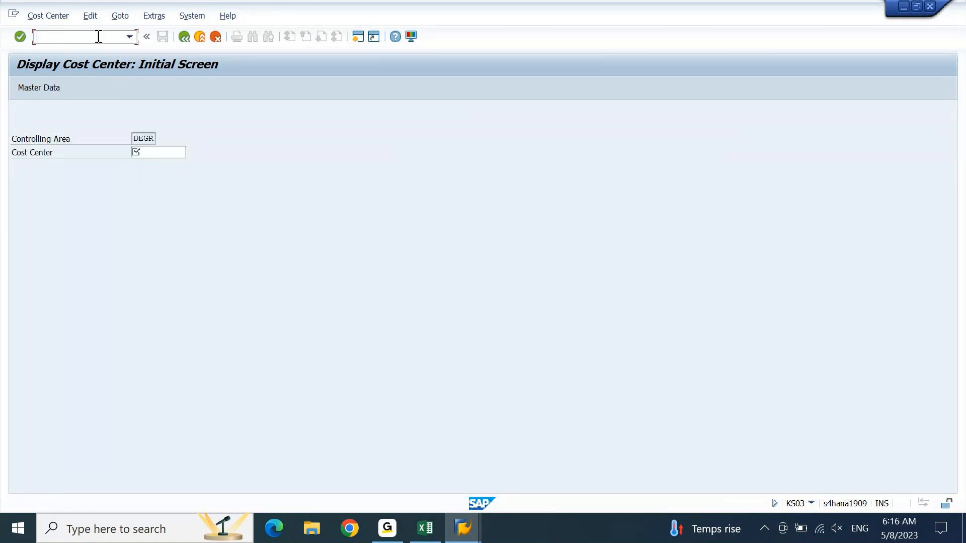
pyautogui.write('/m')
pyautogui.press('BackSpace')
pyautogui.write('n')
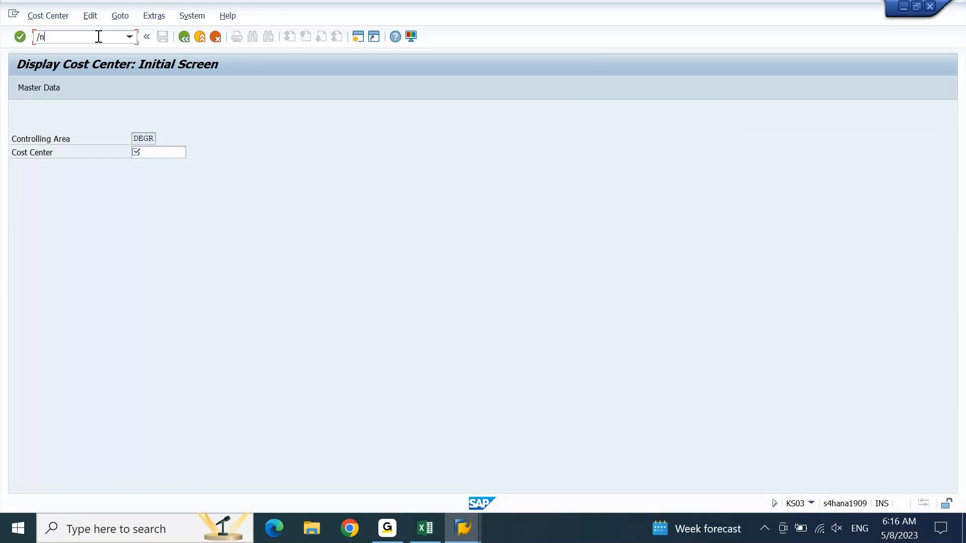
pyautogui.press('Return')
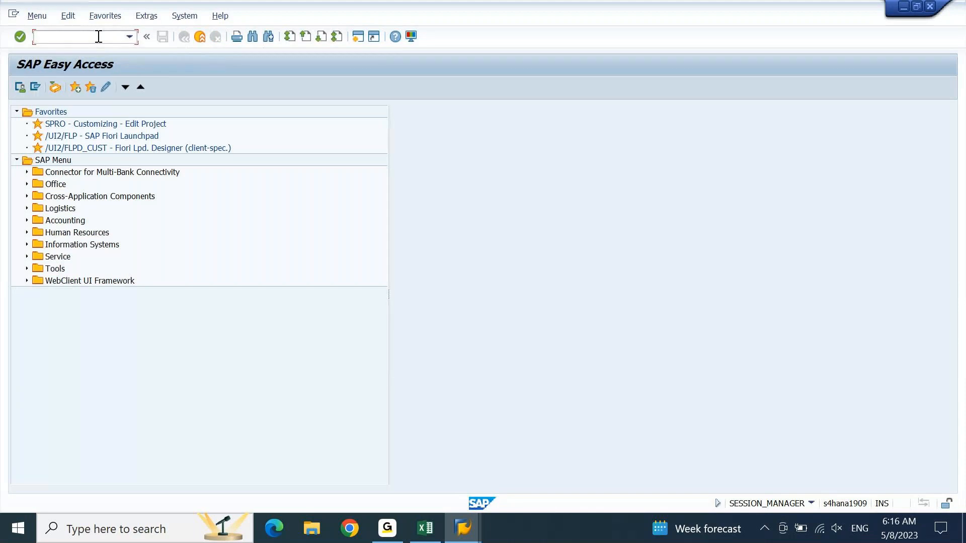
# Expand the SAP Menu tree down through Accounting and Controlling to the contents of Cost Center Accounting.
pyautogui.click(55, 221)
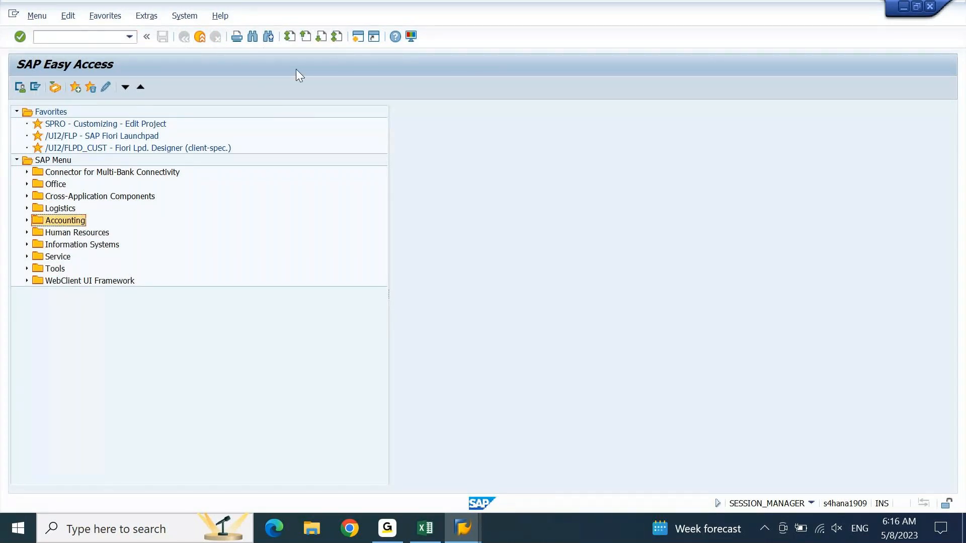
pyautogui.press('Right')
pyautogui.press('Down')
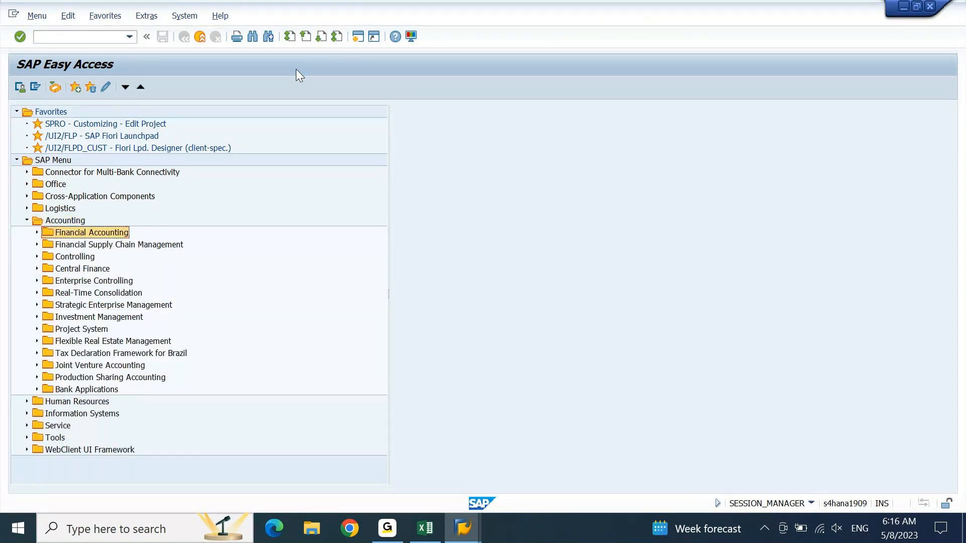
pyautogui.press('Right')
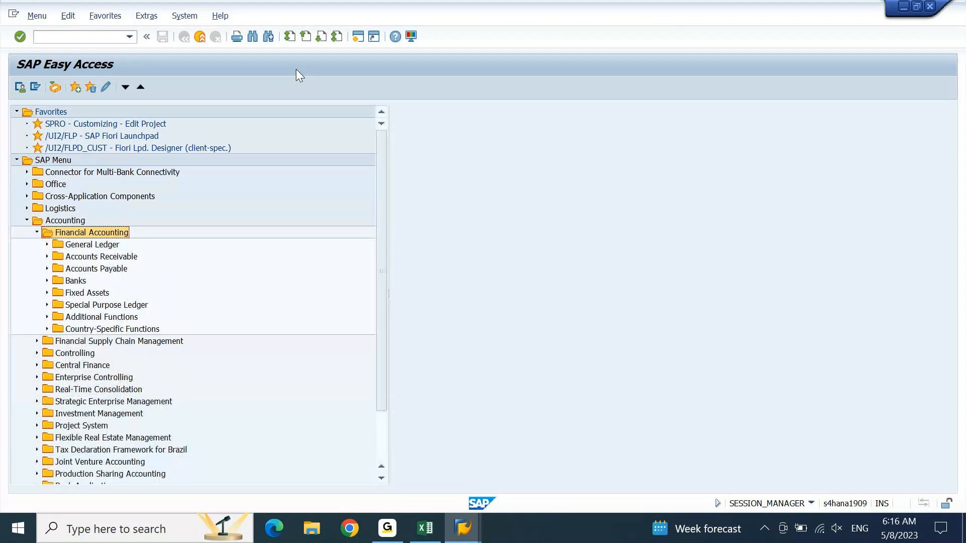
pyautogui.press('Left')
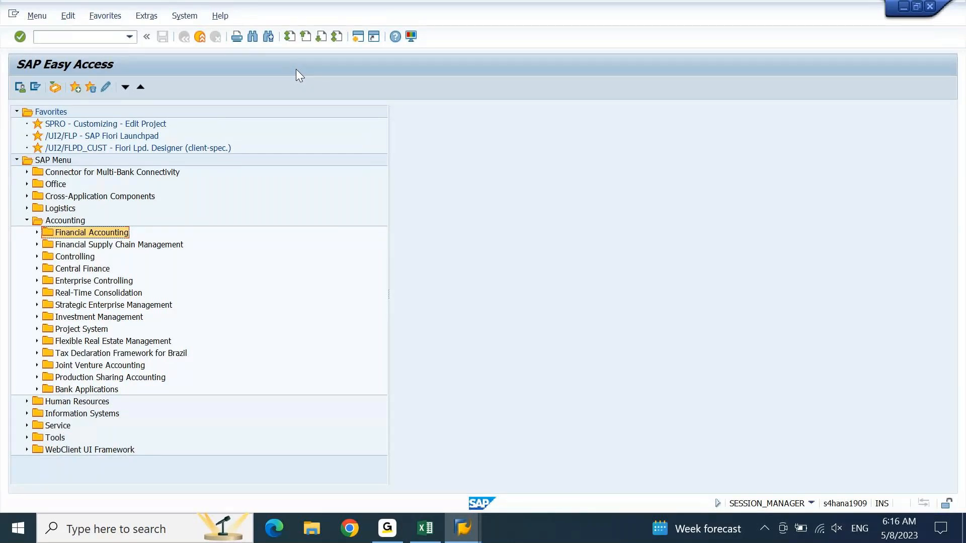
pyautogui.press('Down')
pyautogui.press('Down')
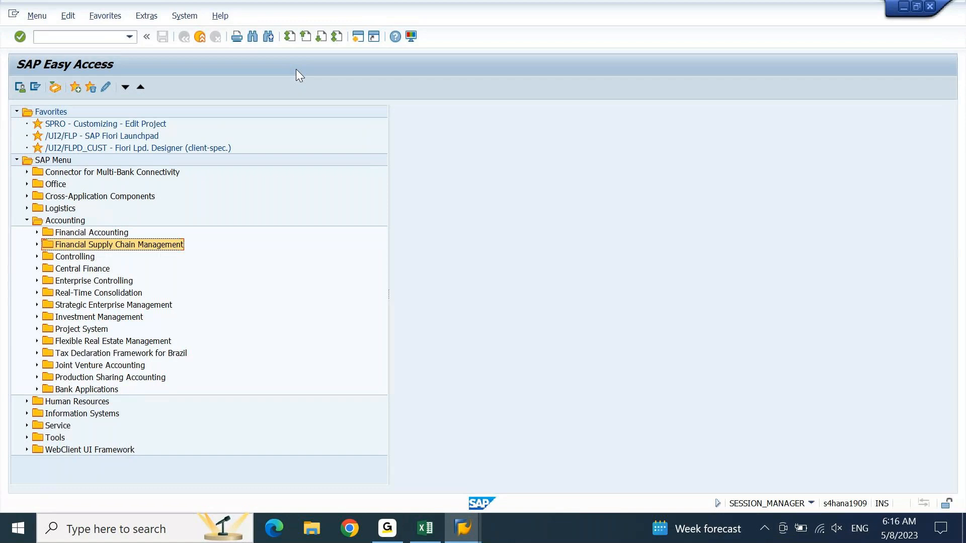
pyautogui.press('Right')
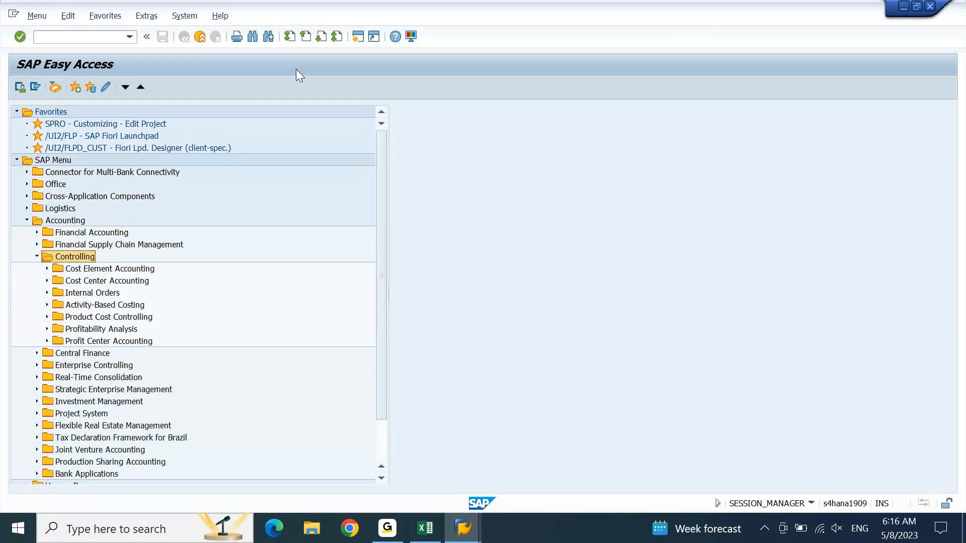
pyautogui.press('Down')
pyautogui.press('Down')
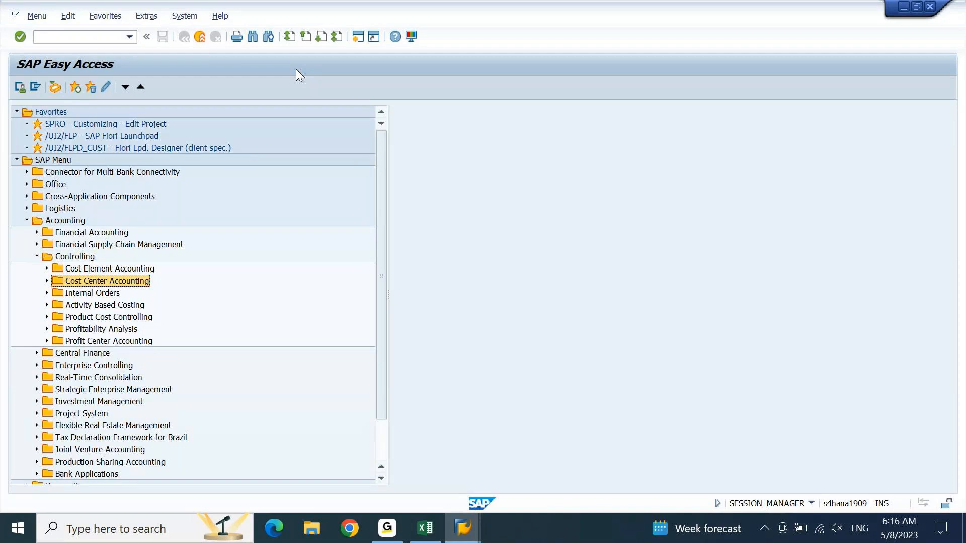
pyautogui.press('Right')
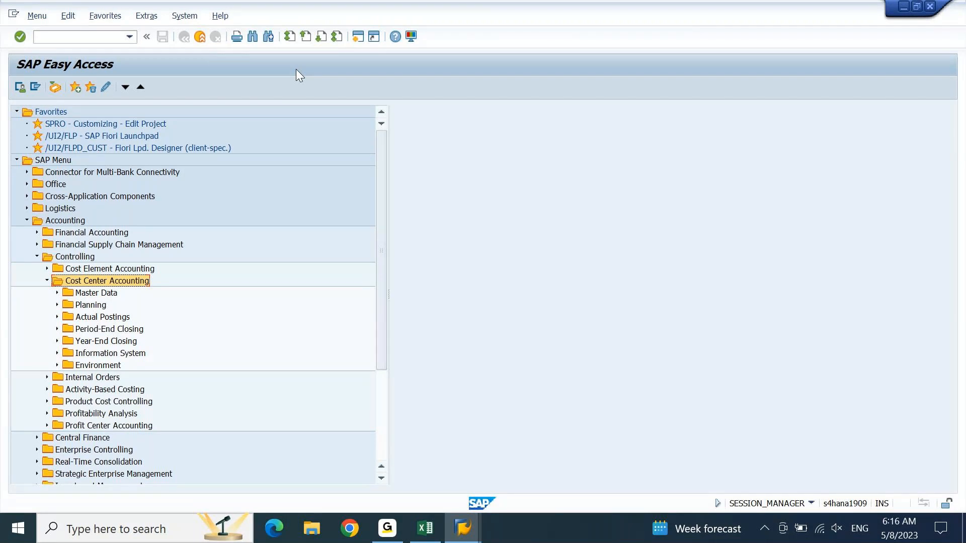
# Under Cost Center Accounting in the SAP Menu tree, expand Information System and its Reports for Cost Center Accounting folder.
pyautogui.press('Down')
pyautogui.press('Down')
pyautogui.press('Down')
pyautogui.press('Down')
pyautogui.press('Down')
pyautogui.press('Down')
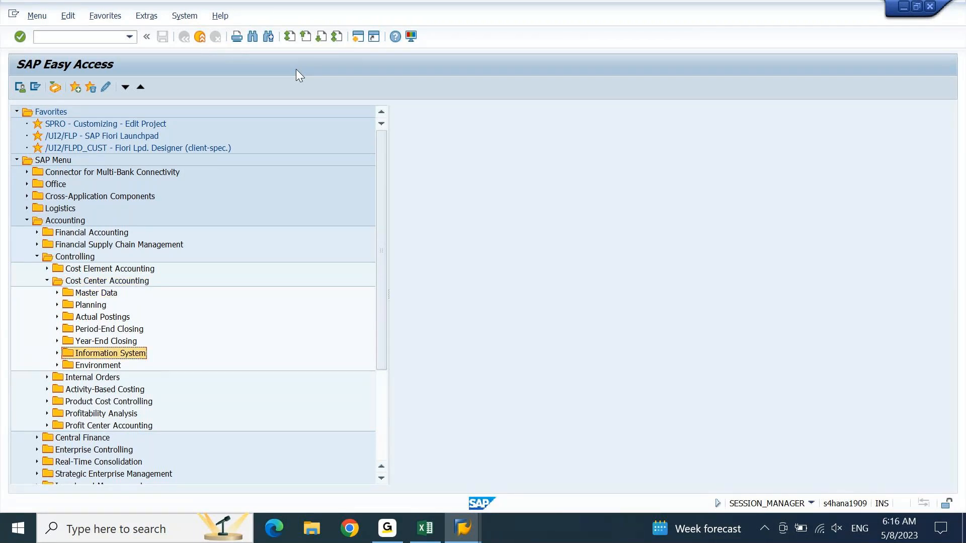
pyautogui.press('Right')
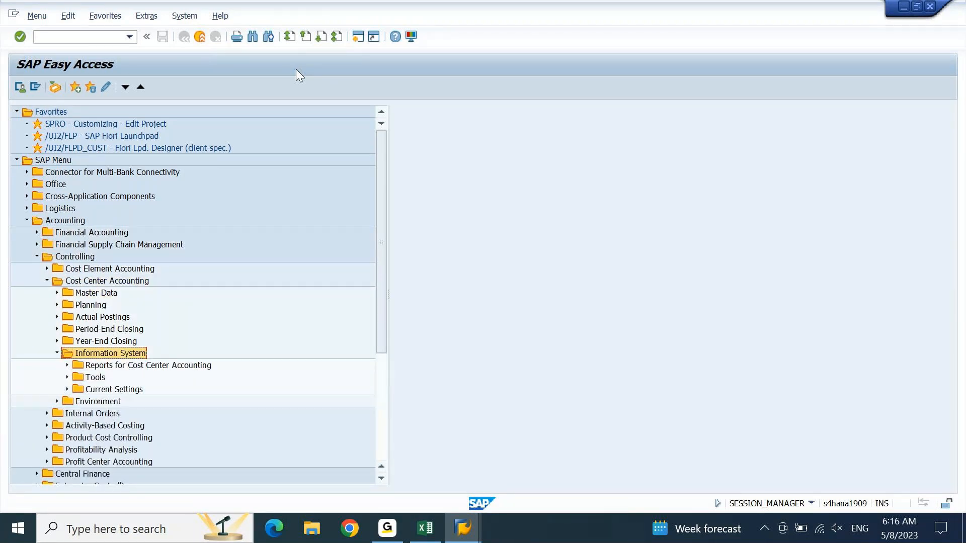
pyautogui.press('Down')
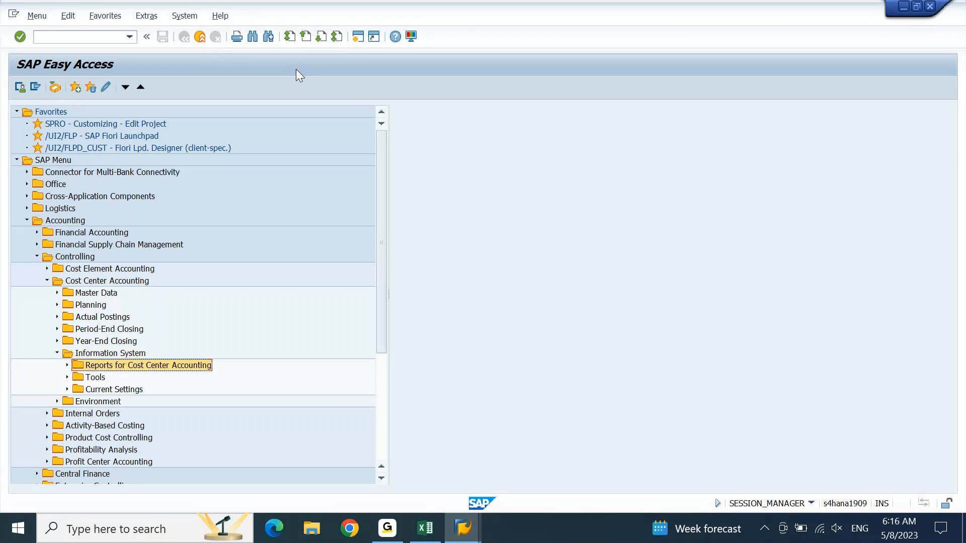
pyautogui.press('Right')
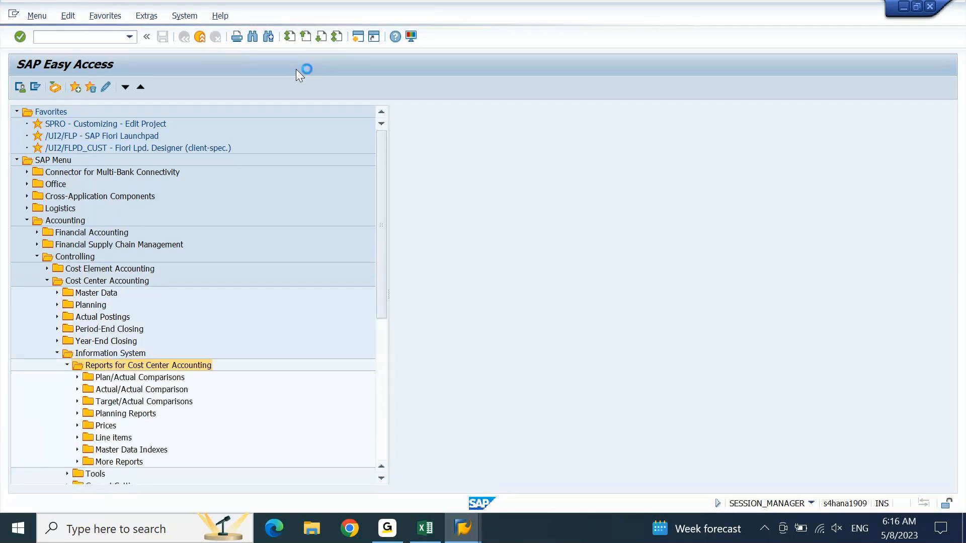
# Expand Master Data Indexes and open transaction KS13 - Cost Centers: Master Data Report.
pyautogui.press('Down')
pyautogui.press('Down')
pyautogui.press('Down')
pyautogui.press('Down')
pyautogui.press('Down')
pyautogui.press('Down')
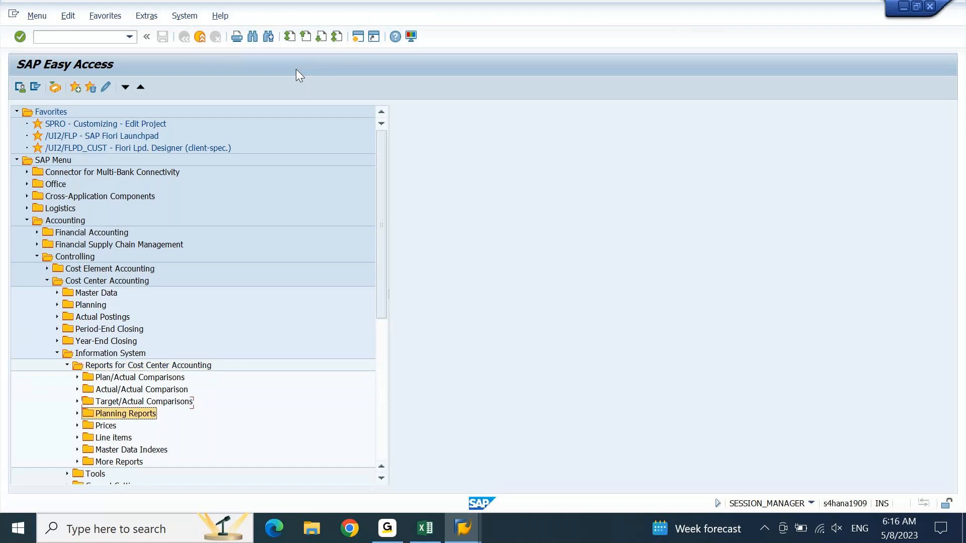
pyautogui.press('Down')
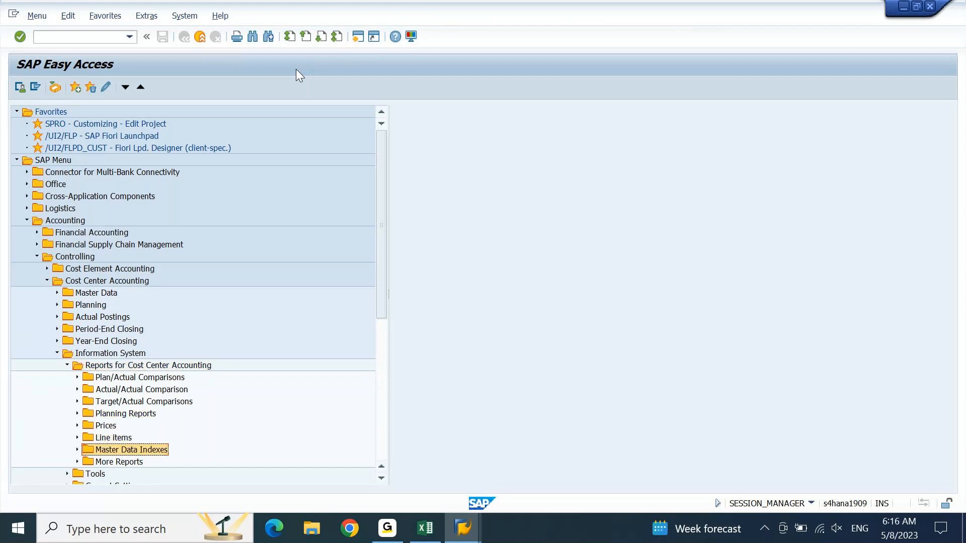
pyautogui.press('Right')
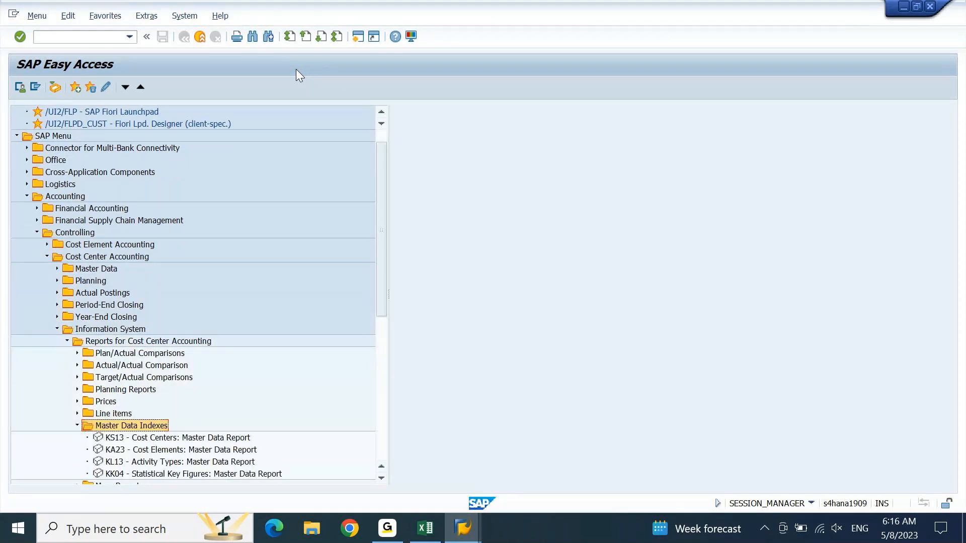
pyautogui.press('Down')
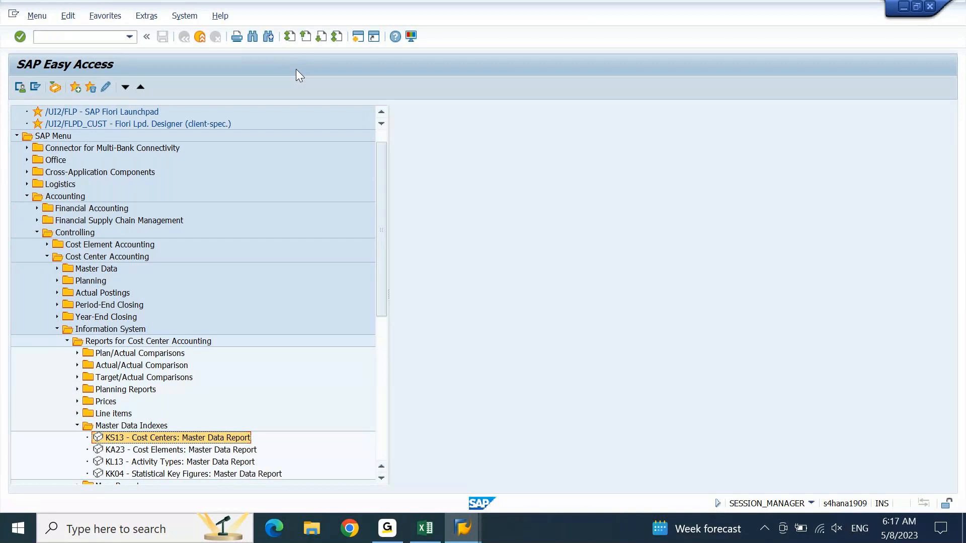
pyautogui.press('Return')
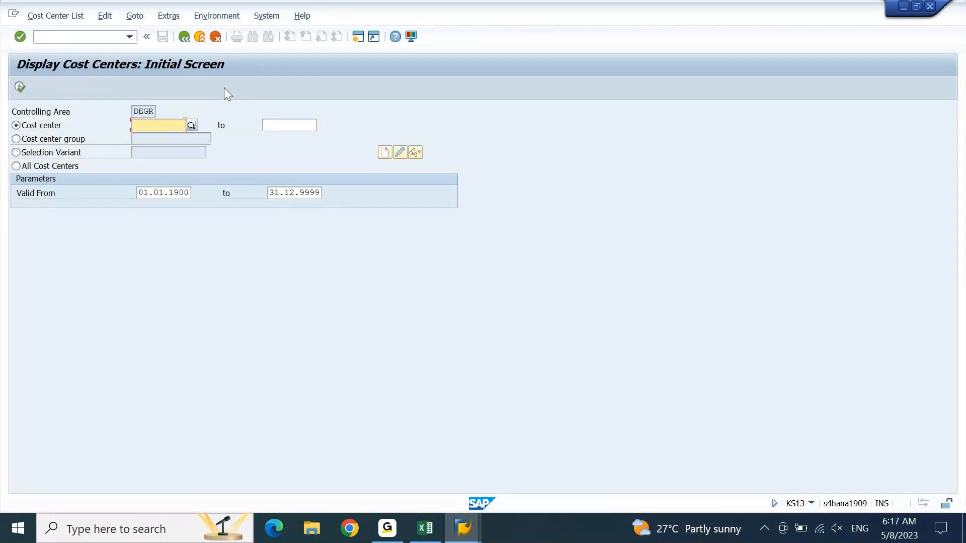
pyautogui.click(168, 17)
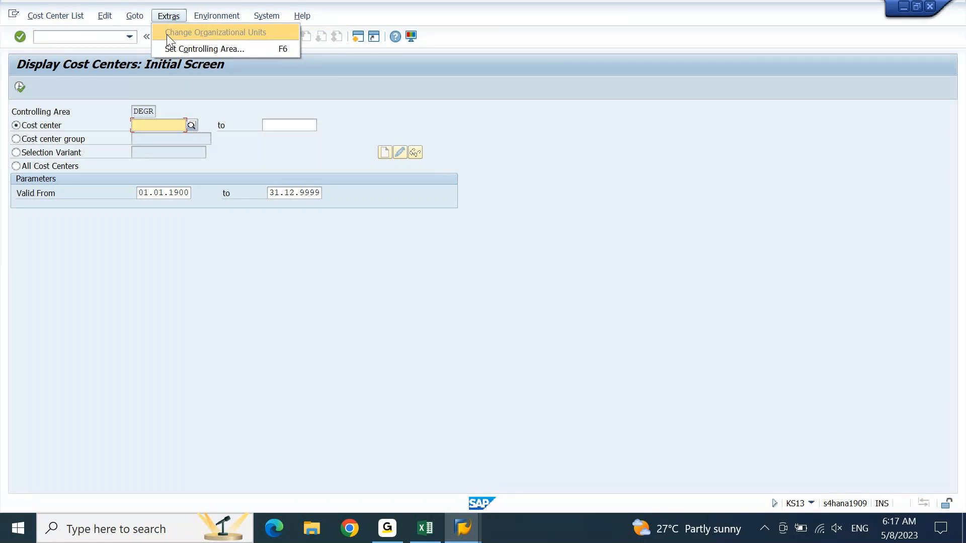
pyautogui.click(421, 110)
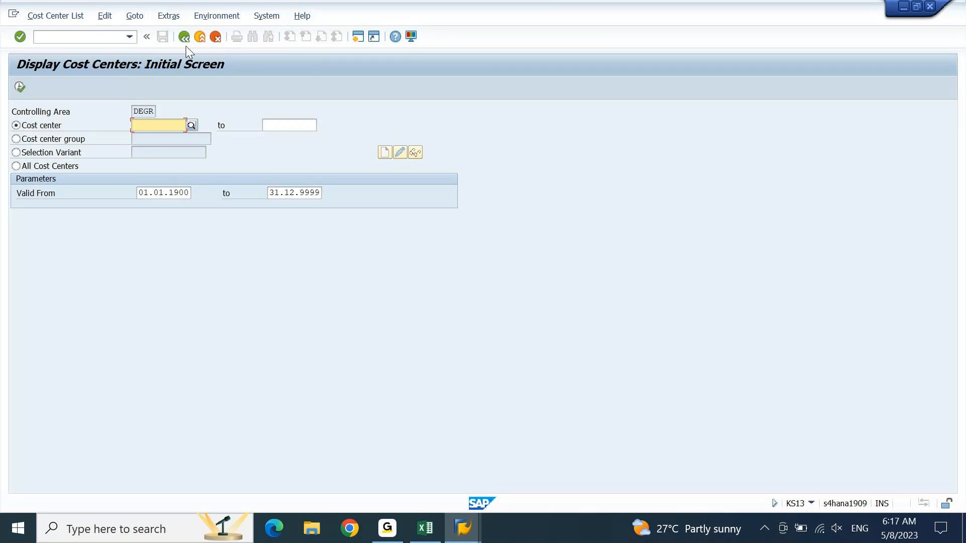
pyautogui.click(82, 38)
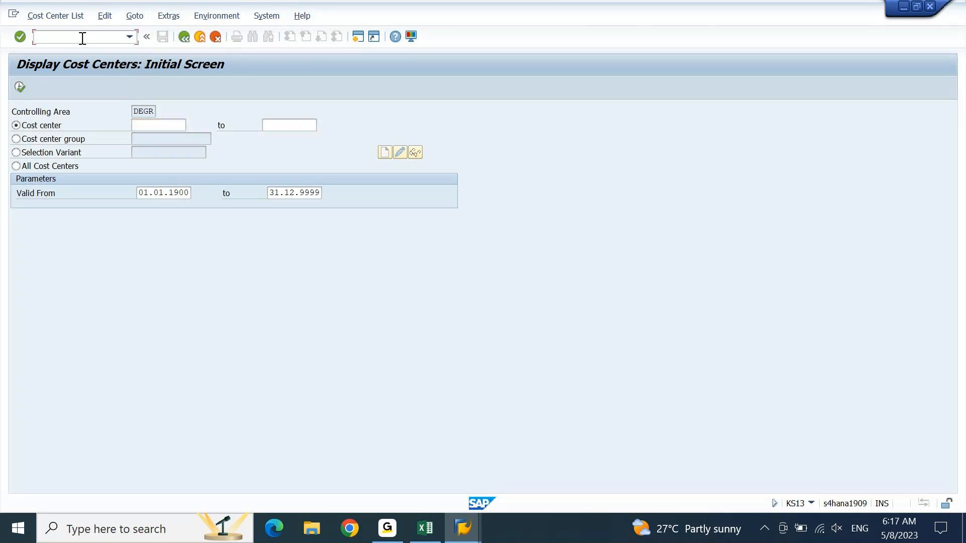
# Switch to the Excel notes and enter "OKKS - To Change Controlling Area" in G2113, below the Cost Center List note.
pyautogui.click(425, 528)
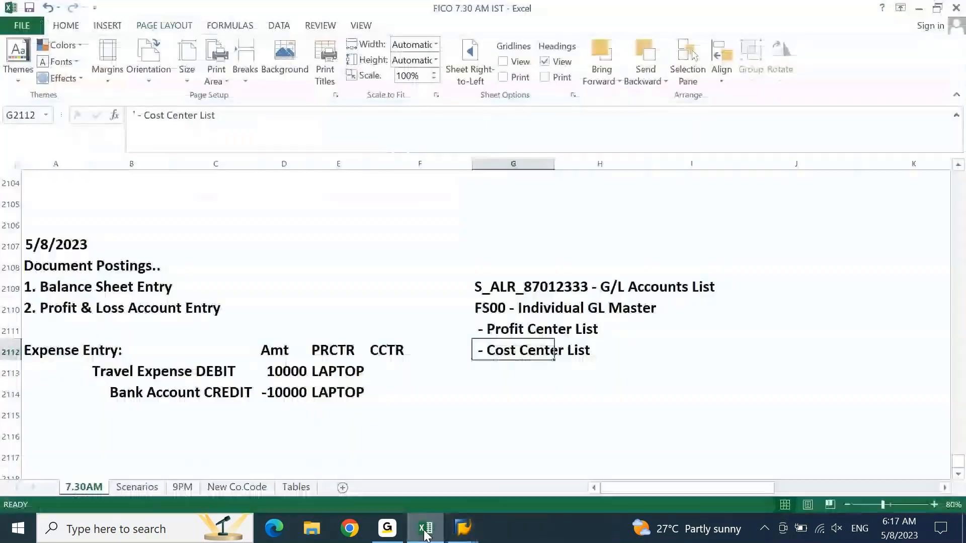
pyautogui.press('Return')
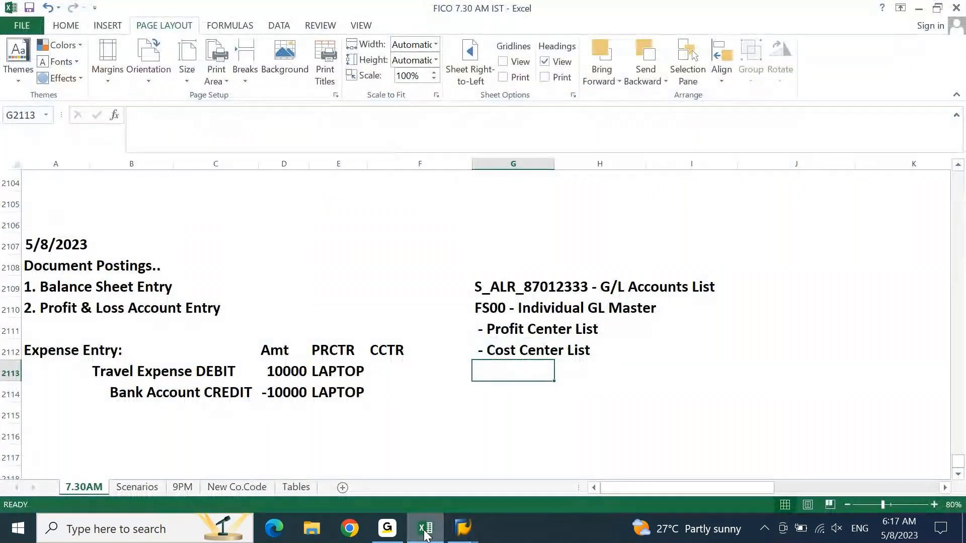
pyautogui.write('OKKS - To Change ')
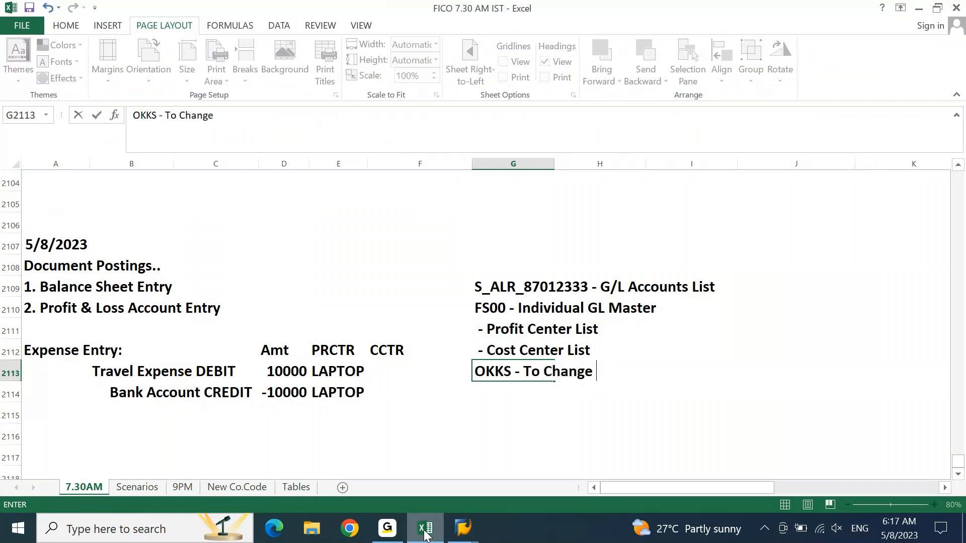
pyautogui.write('COntrolling Area')
pyautogui.press('Return')
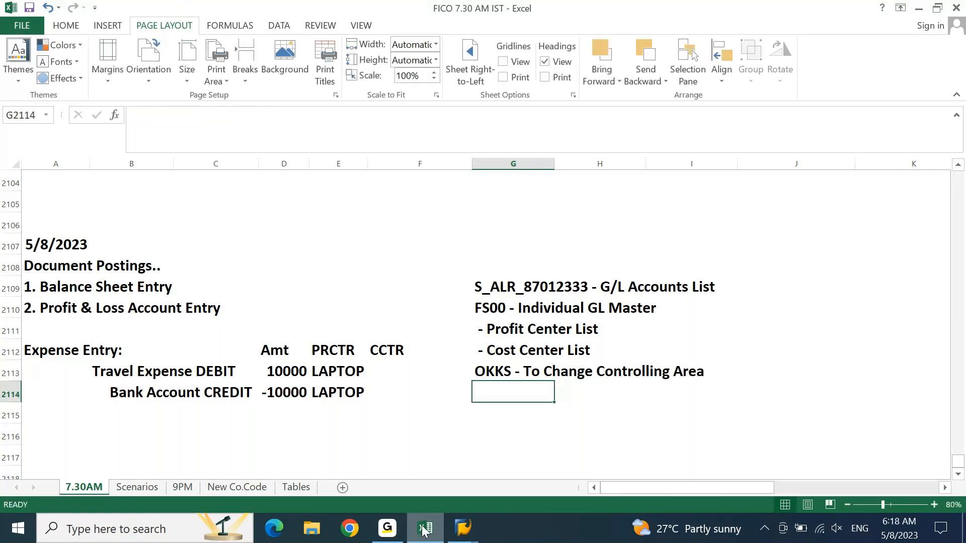
# Switch back to SAP, list all cost centers of controlling area DEGR and select the code DEIN012001 for DEIN Laptop Logistic.
pyautogui.click(425, 533)
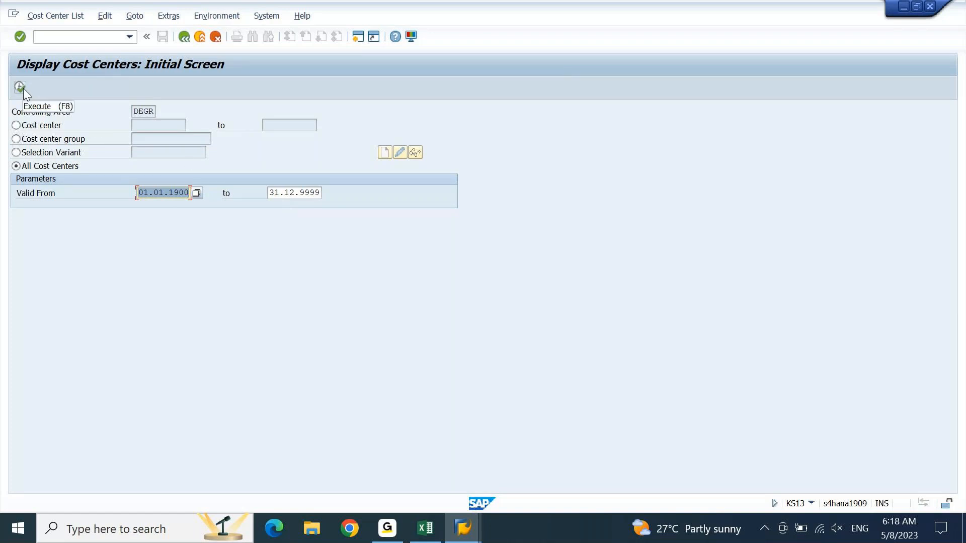
pyautogui.click(42, 166)
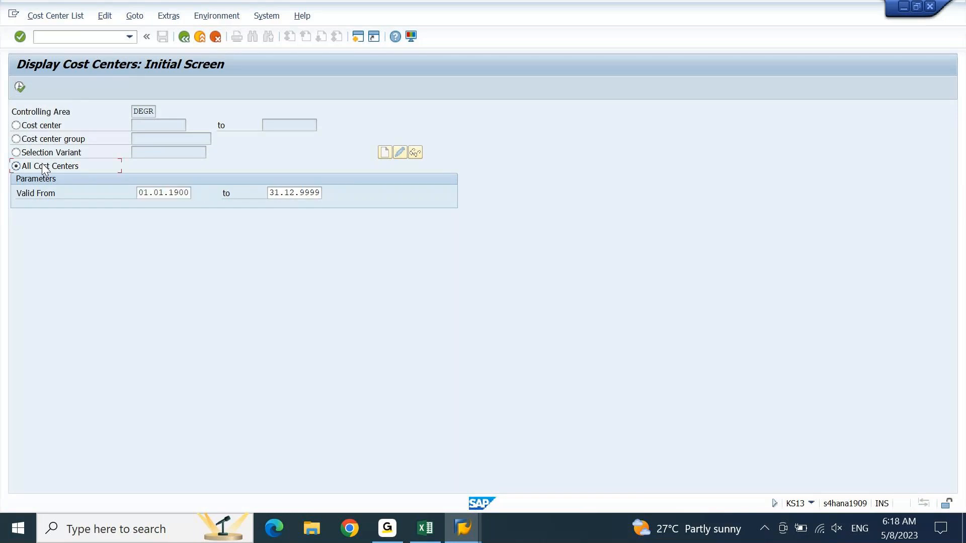
pyautogui.click(22, 87)
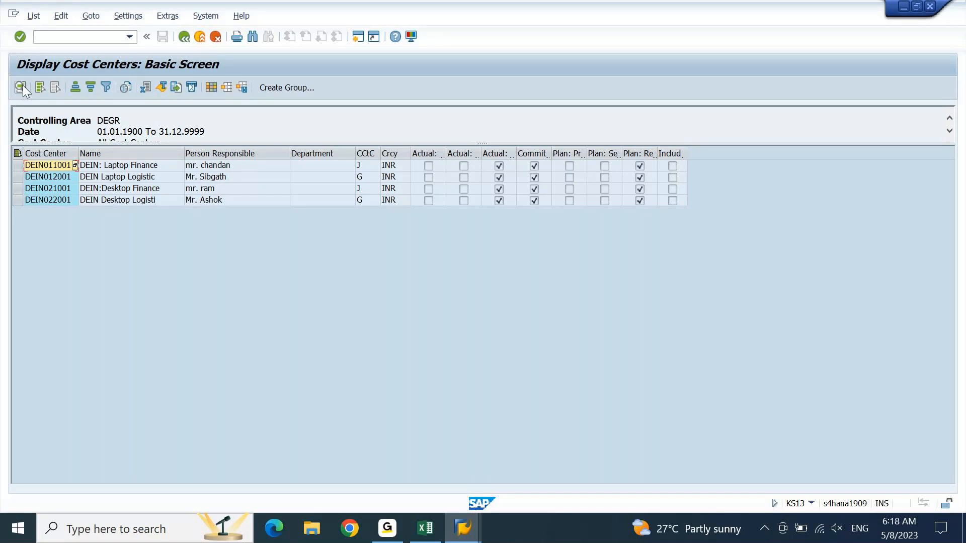
pyautogui.click(258, 173)
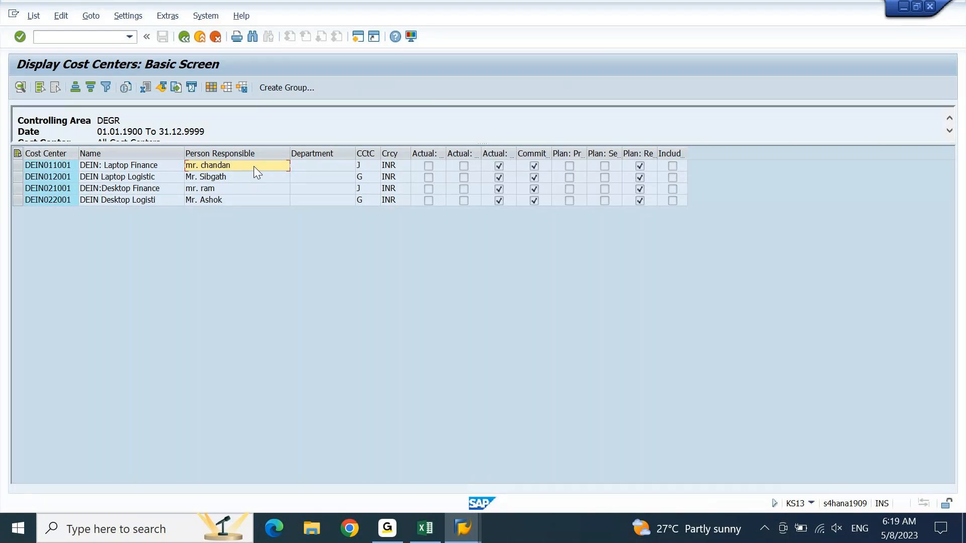
pyautogui.press('Left')
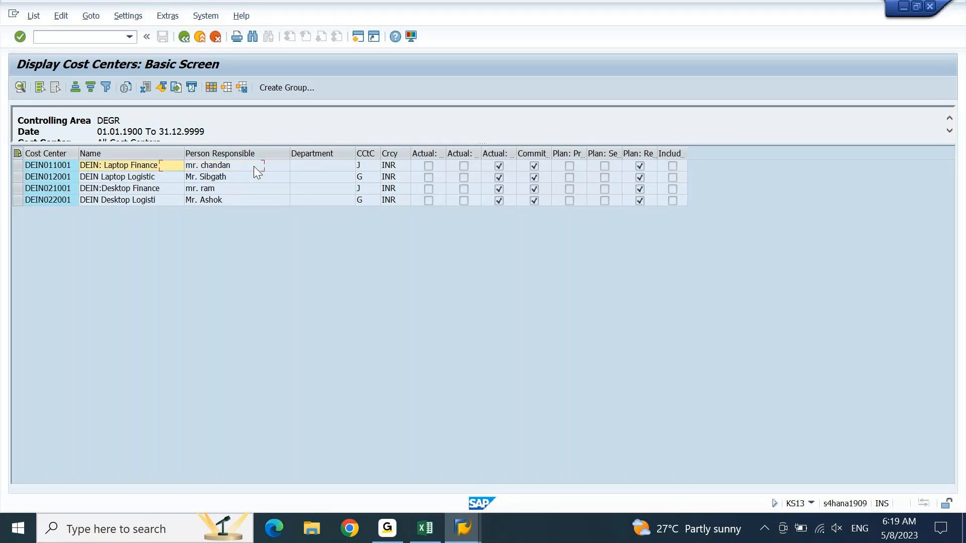
pyautogui.press('Down')
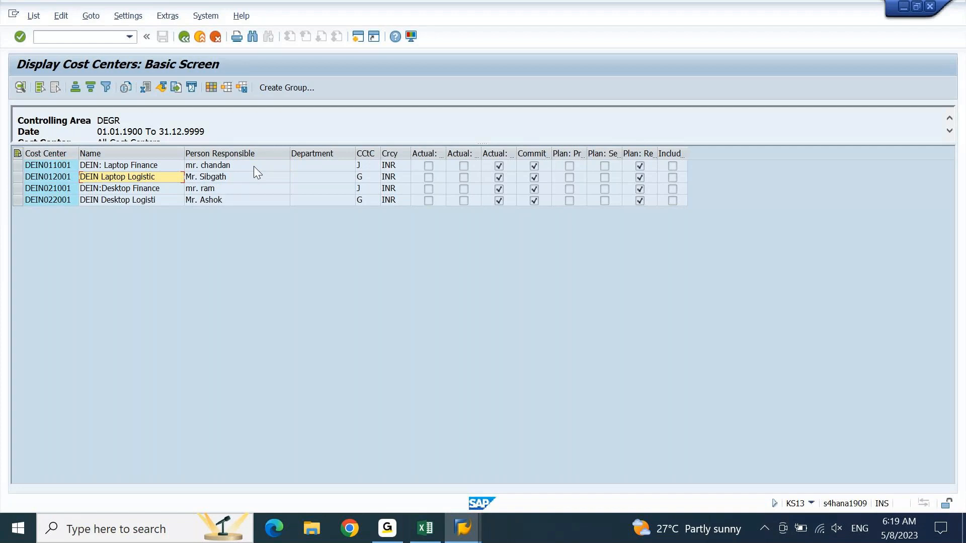
pyautogui.press('Left')
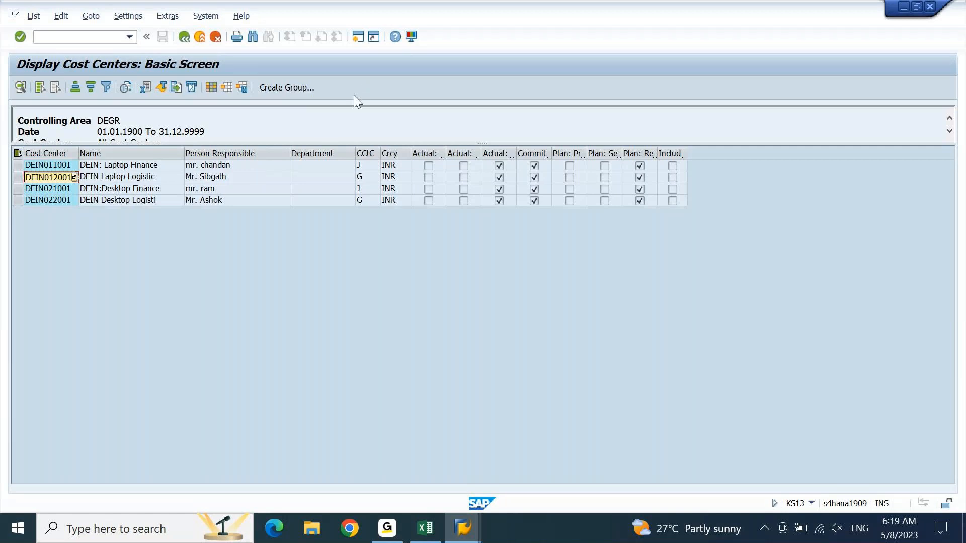
# Open transaction KE53 for displaying a profit center in a new SAP session.
pyautogui.click(358, 40)
pyautogui.write('ke53')
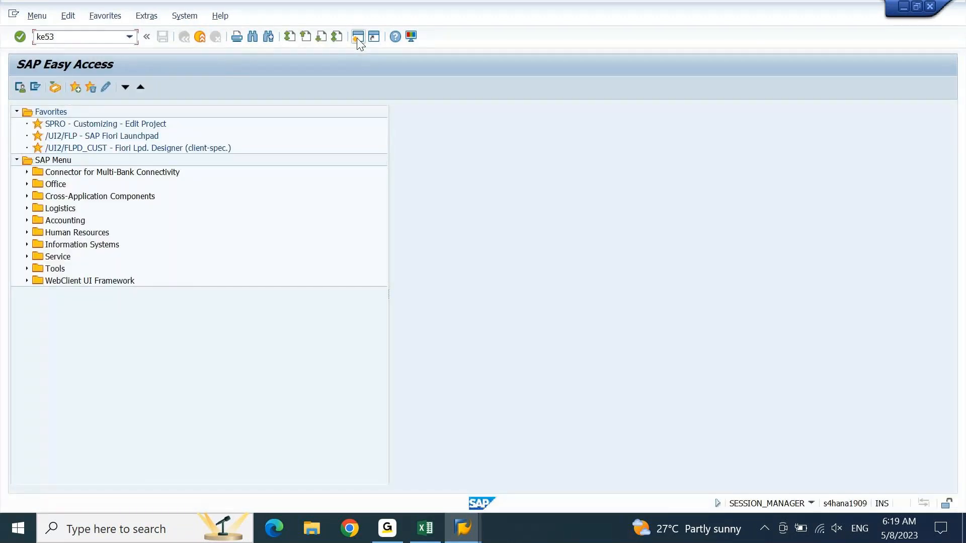
pyautogui.press('Return')
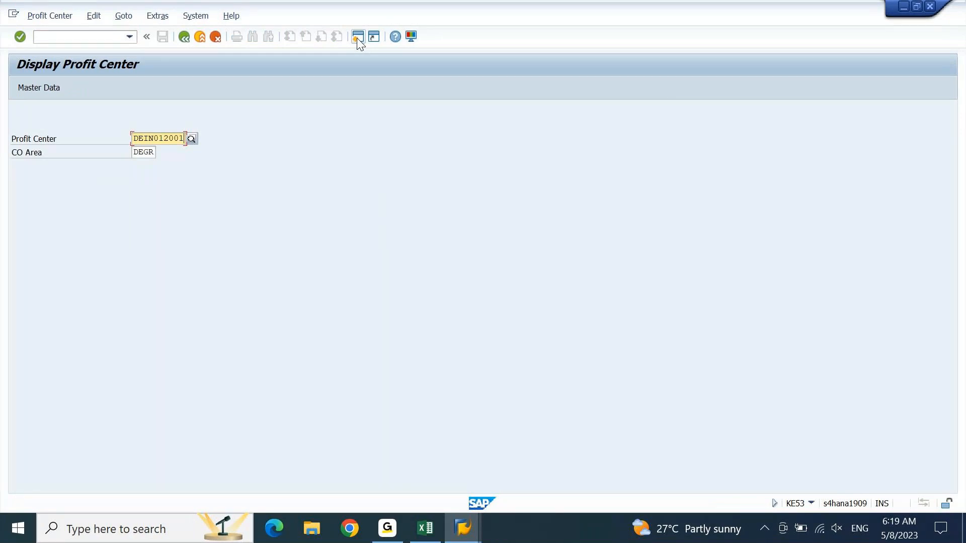
# Open transaction KS03 in a new session, display cost center DEIN012001 and highlight its assigned profit center.
pyautogui.click(358, 38)
pyautogui.write('ks03')
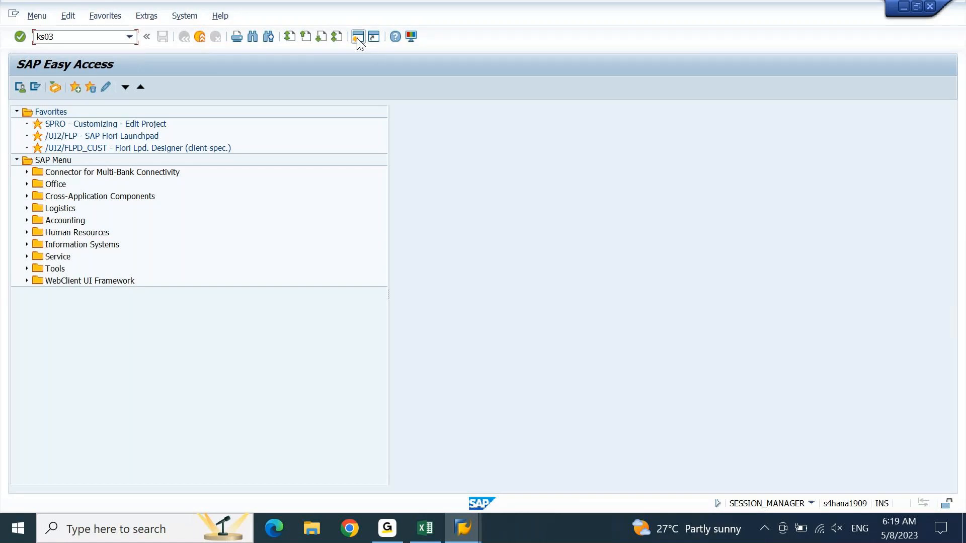
pyautogui.press('Return')
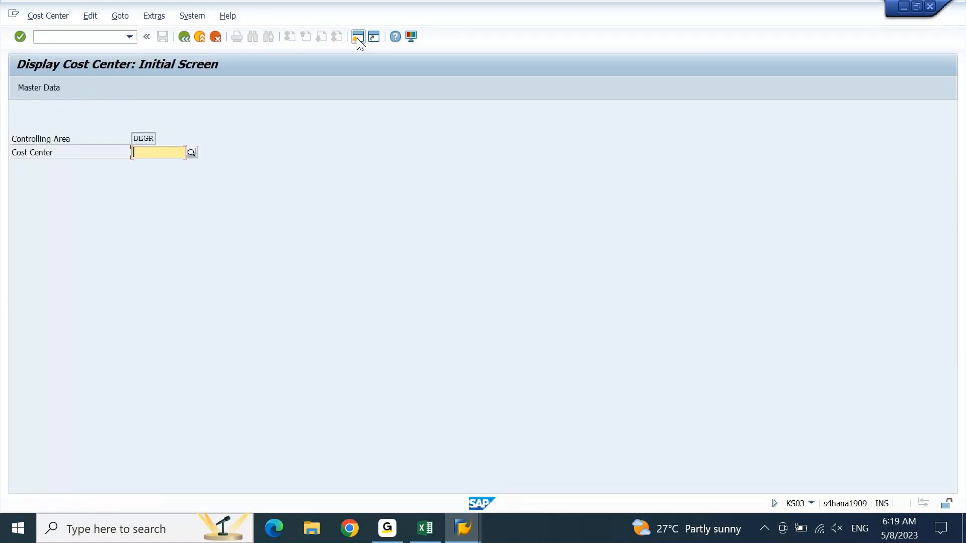
pyautogui.write('DEIN012001')
pyautogui.press('Return')
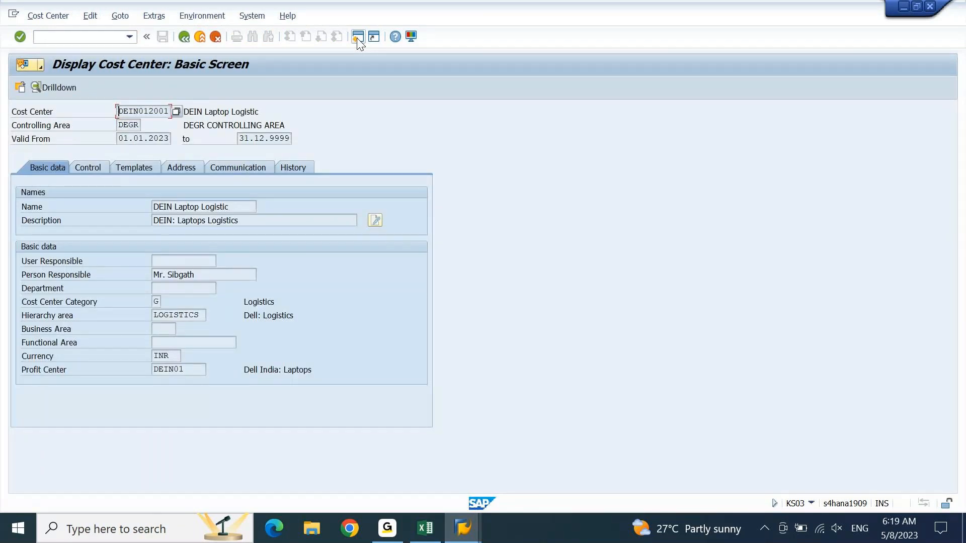
pyautogui.click(357, 38)
pyautogui.moveTo(189, 370); pyautogui.dragTo(118, 408)
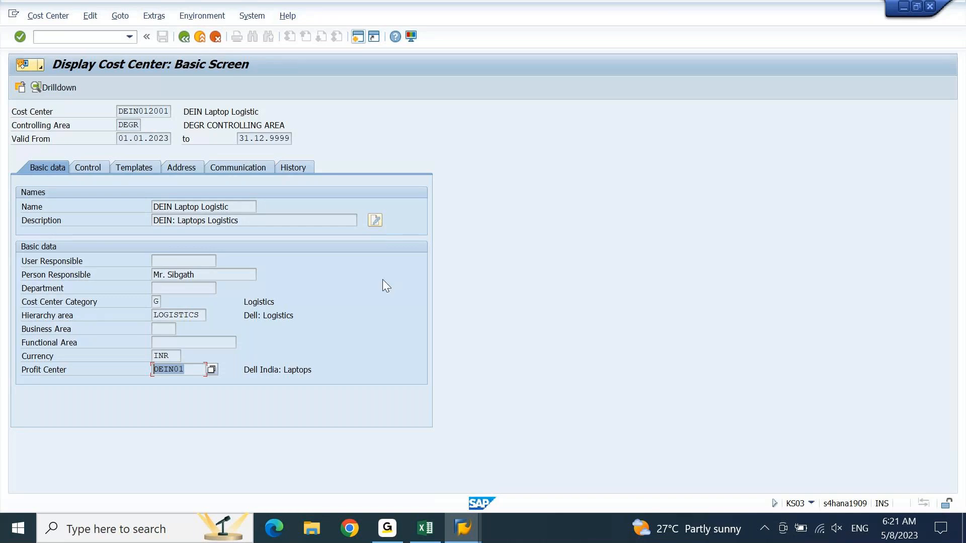
# Switch to the Excel notes and enter "logostics" as the CCTR of the Travel Expense DEBIT line in F2113.
pyautogui.click(425, 534)
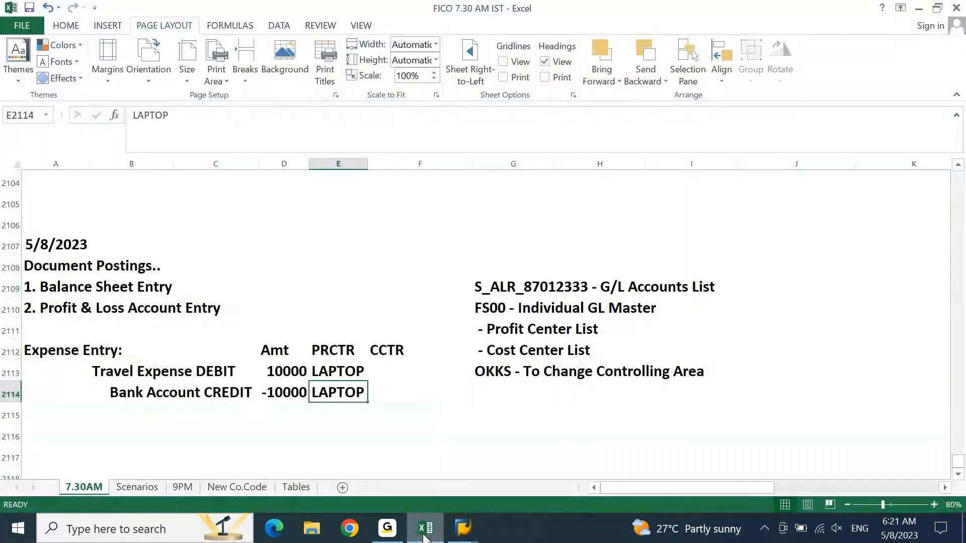
pyautogui.press('Up')
pyautogui.press('Right')
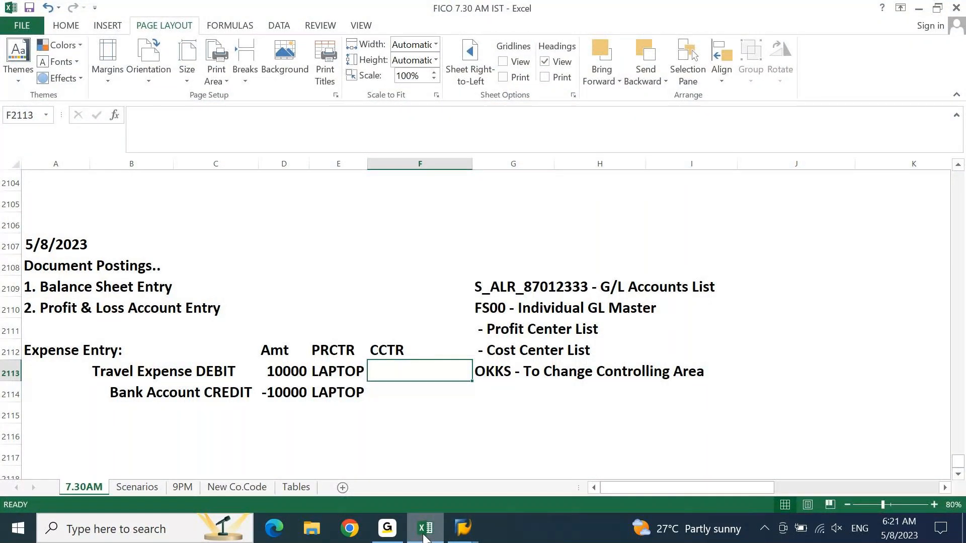
pyautogui.write('logostics')
pyautogui.press('Return')
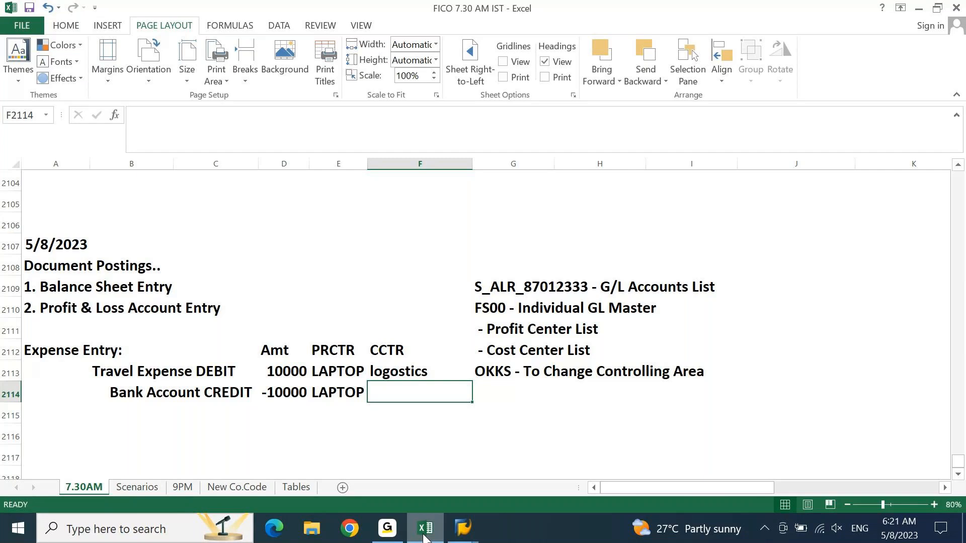
# Correct the spelling of the cost center entry in F2113 to "logistics".
pyautogui.press('Up')
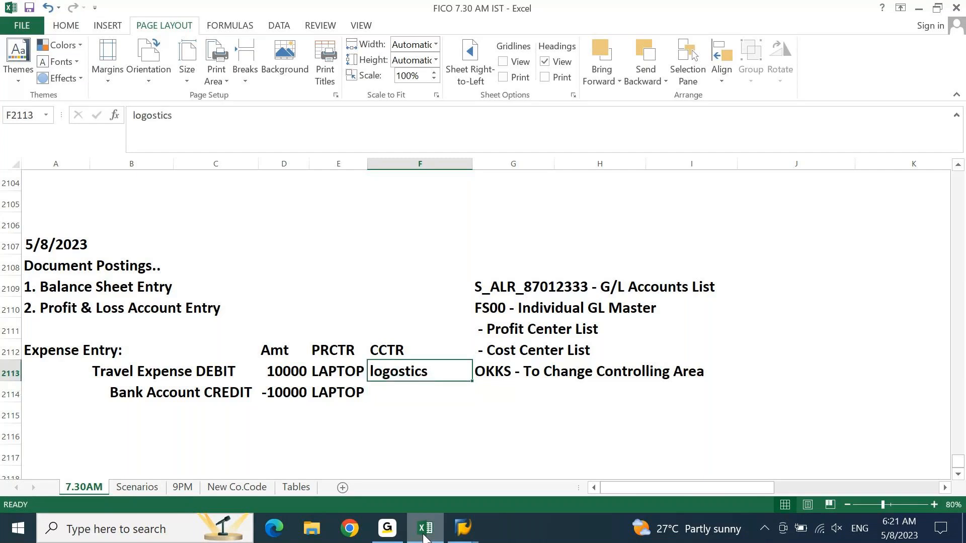
pyautogui.press('F2')
pyautogui.press('Left')
pyautogui.press('Left')
pyautogui.press('Left')
pyautogui.press('Left')
pyautogui.press('Left')
pyautogui.hotkey('shift', 'Left')
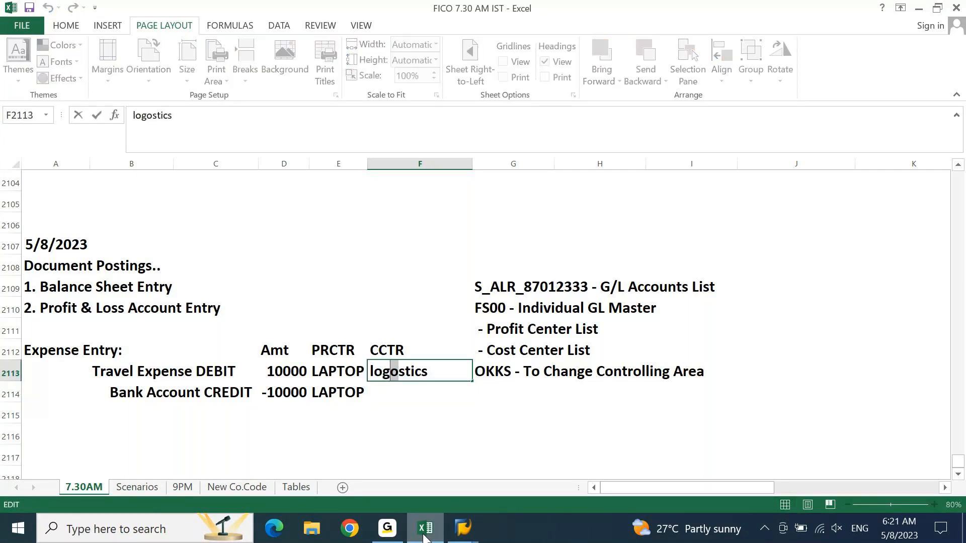
pyautogui.write('i')
pyautogui.press('Return')
pyautogui.press('Up')
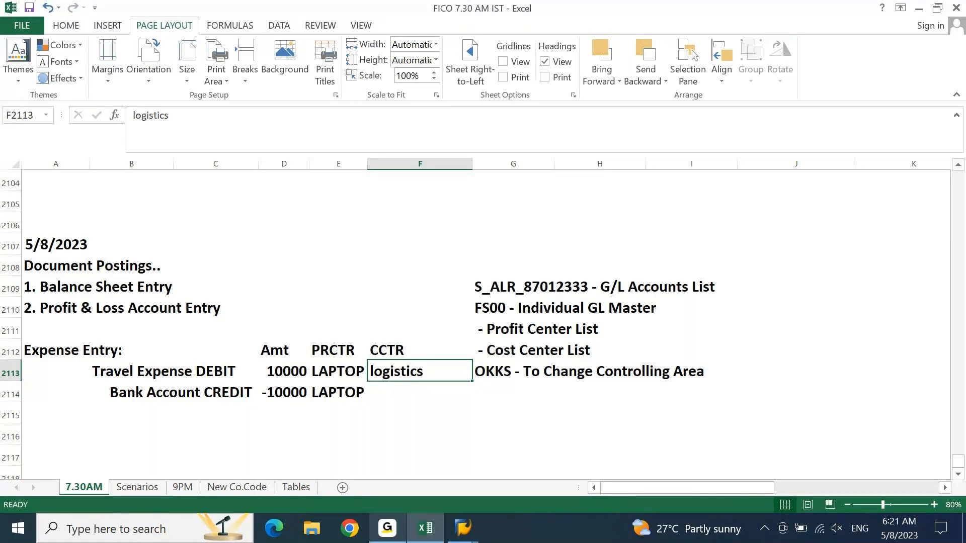
# Review the PRCTR and CCTR entries of the Travel Expense DEBIT and Bank Account CREDIT lines.
pyautogui.click(324, 397)
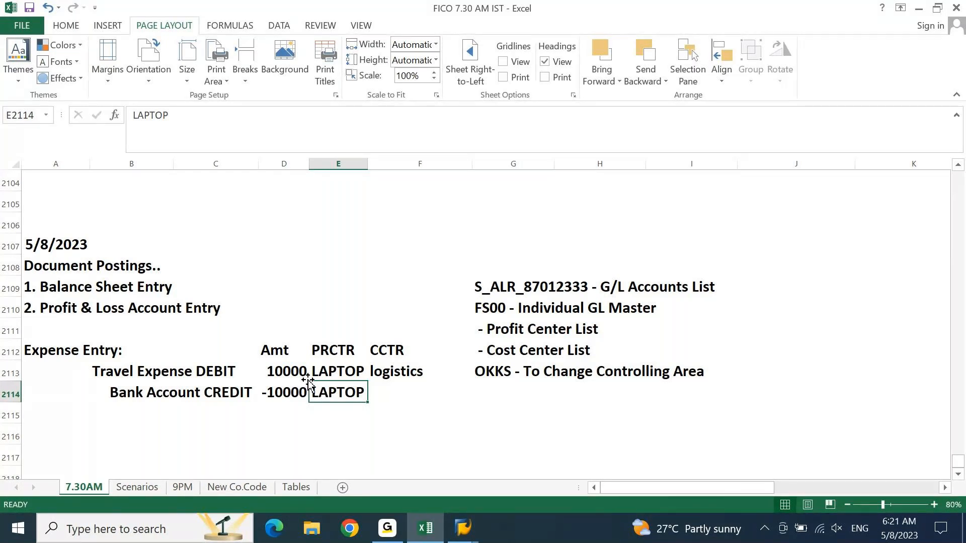
pyautogui.click(341, 369)
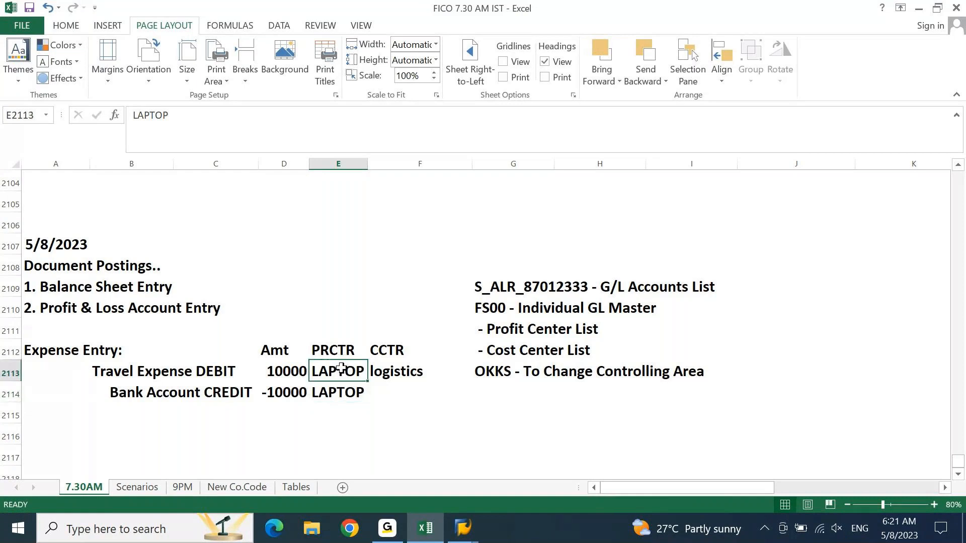
pyautogui.press('Down')
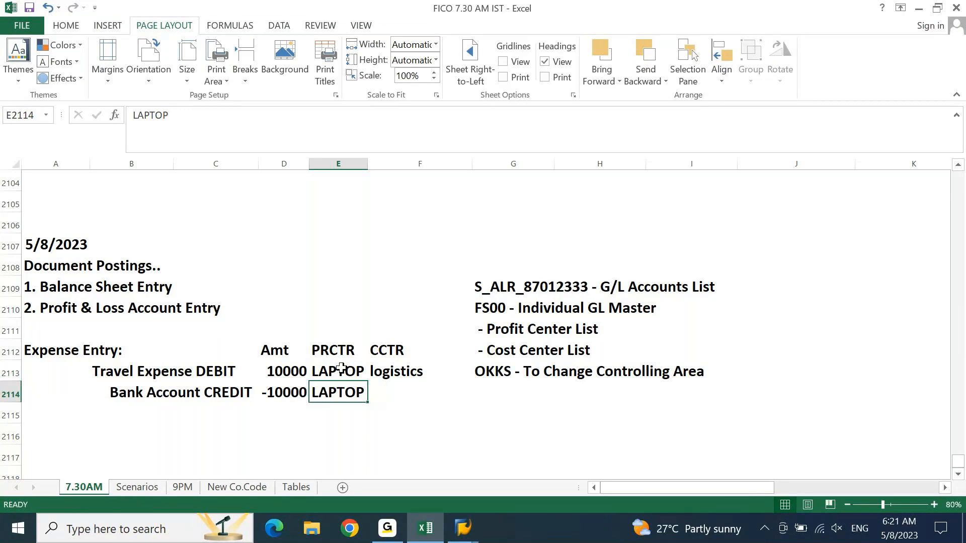
pyautogui.click(409, 376)
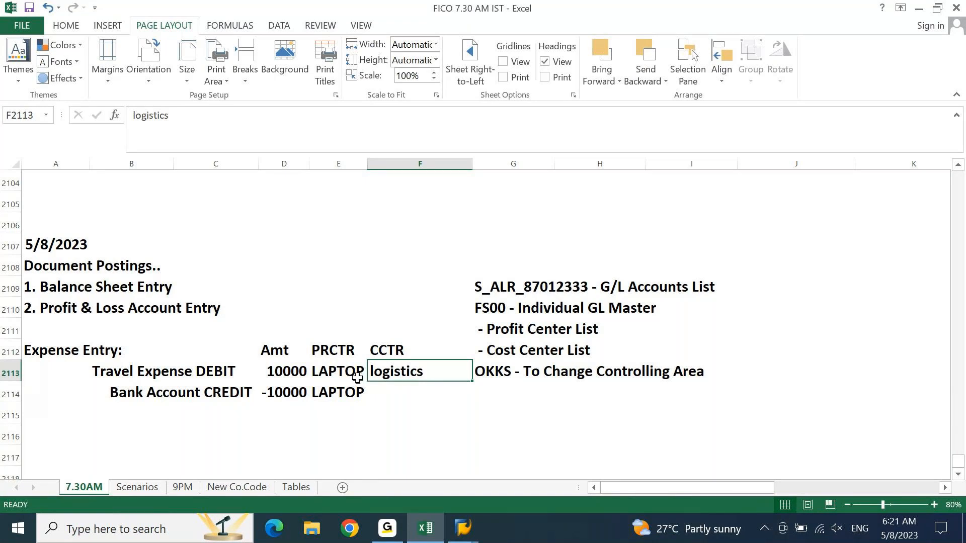
pyautogui.click(357, 378)
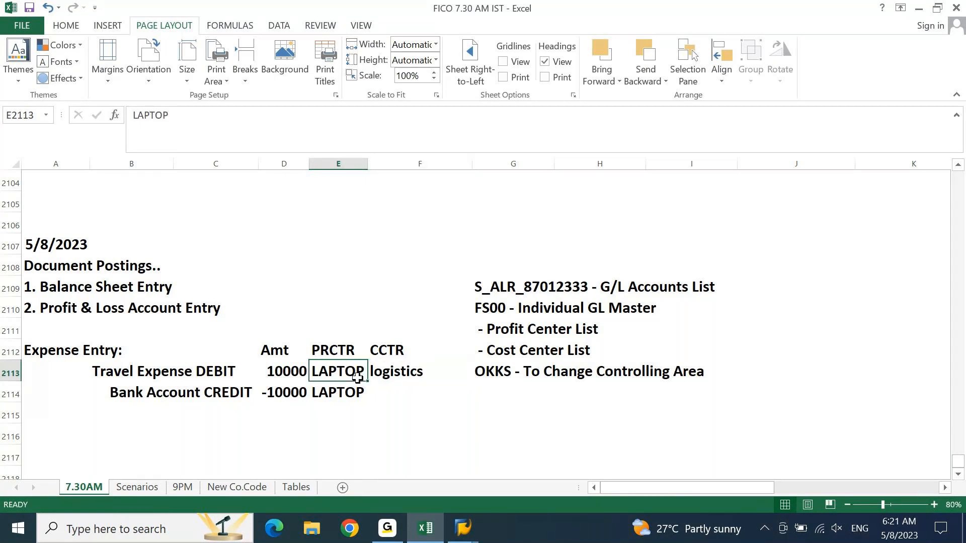
pyautogui.click(393, 373)
pyautogui.click(355, 372)
# Look up the cost center list's transaction code in SAP and add "KS13" before "- Cost Center List" in G2112 of the Excel notes.
pyautogui.press('Right')
pyautogui.press('Right')
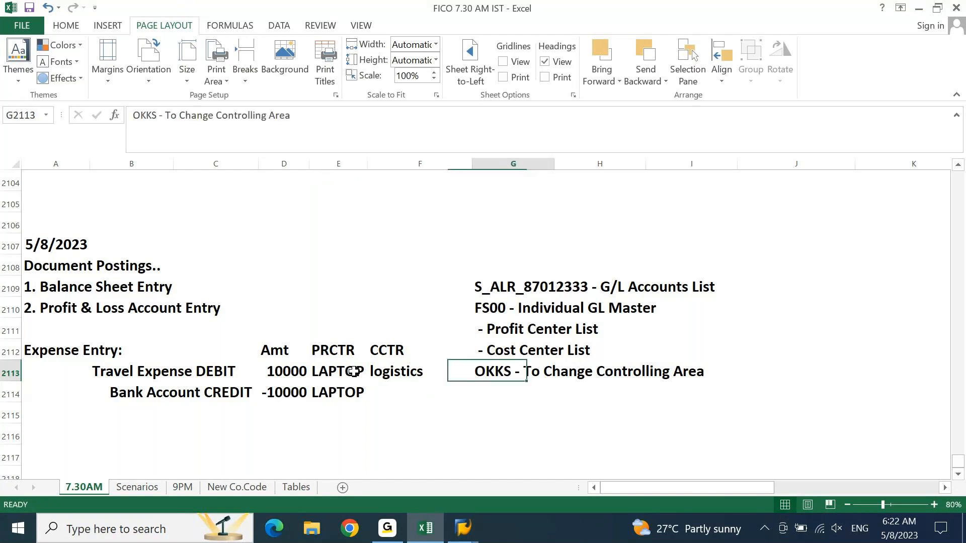
pyautogui.press('Up')
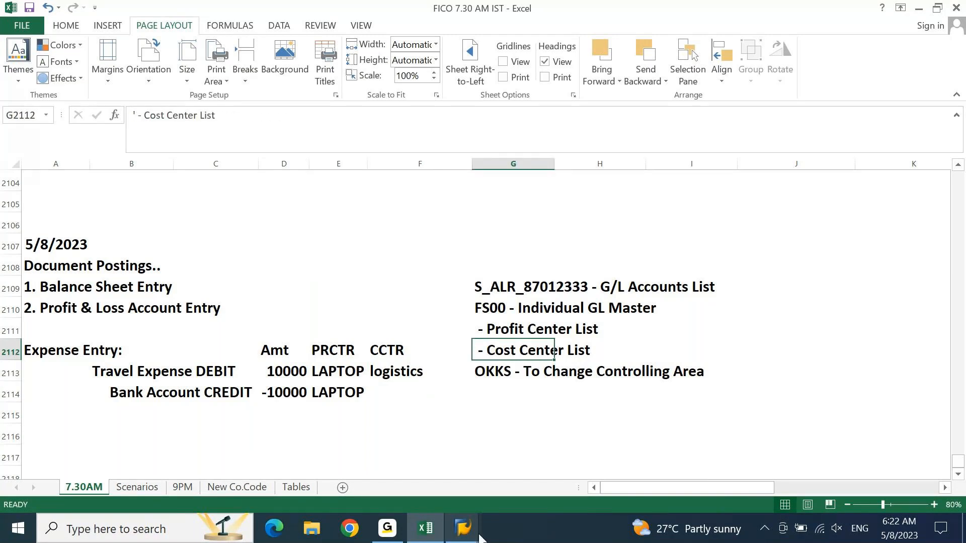
pyautogui.click(463, 529)
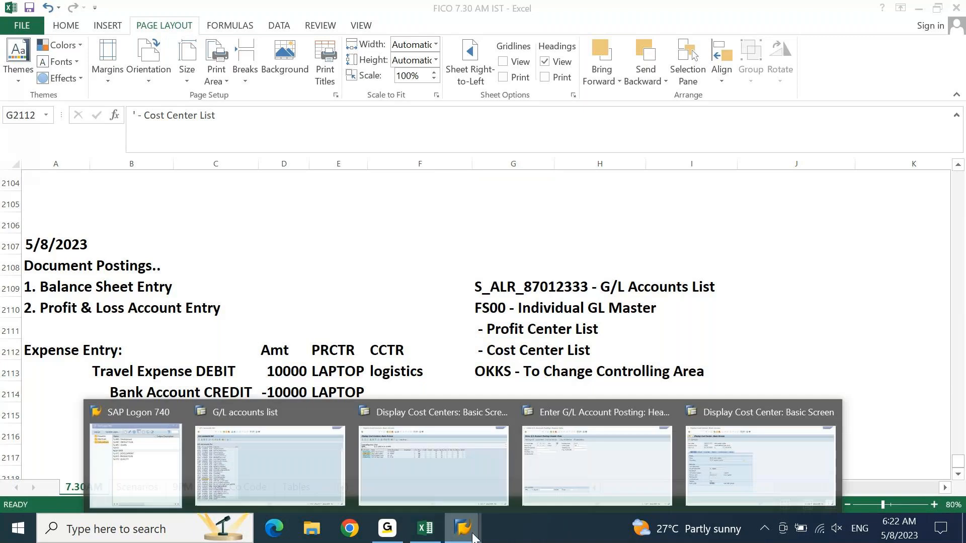
pyautogui.click(459, 467)
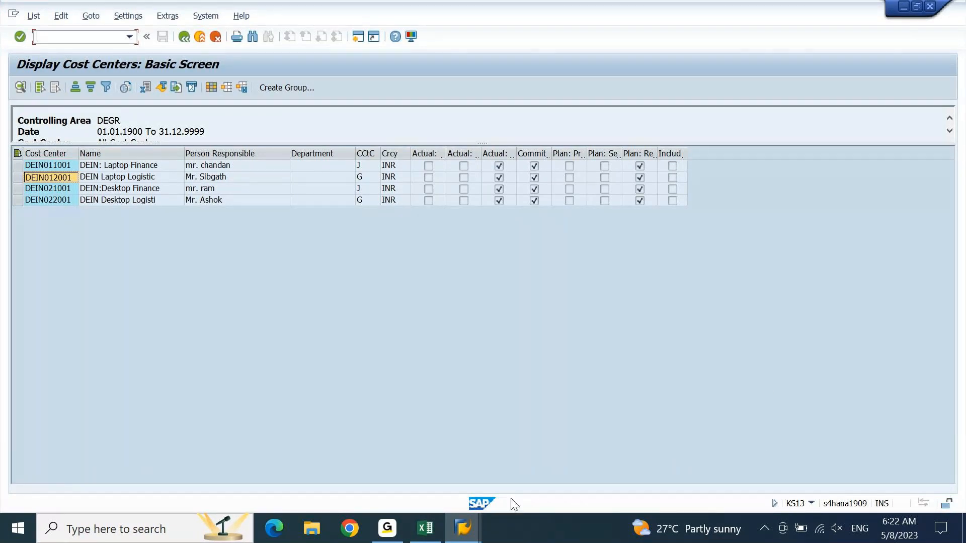
pyautogui.click(425, 533)
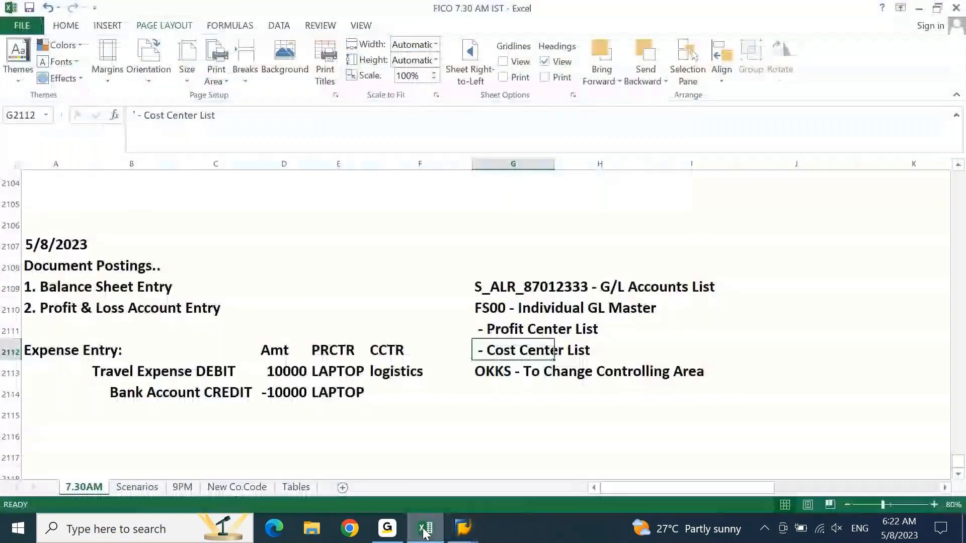
pyautogui.press('F2')
pyautogui.hotkey('shift', 'Right')
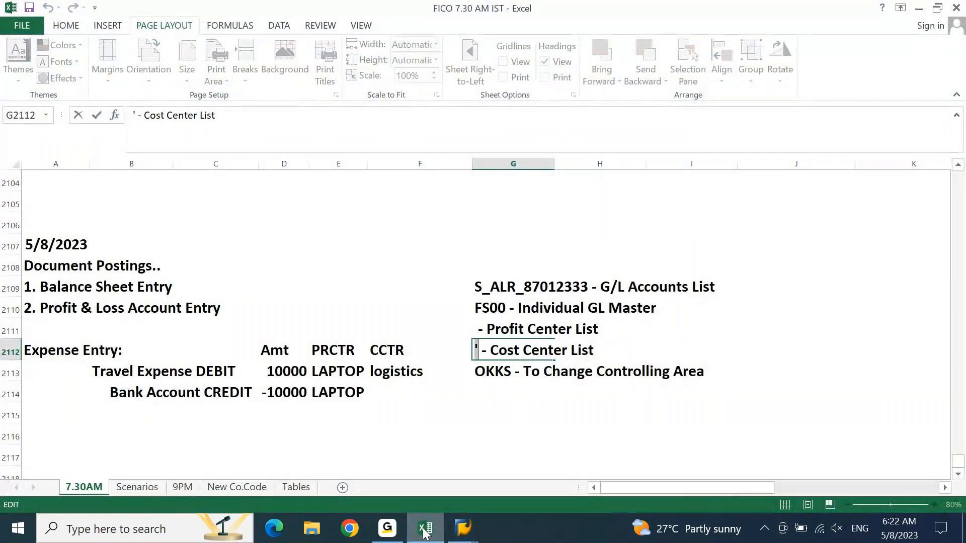
pyautogui.write('KS13')
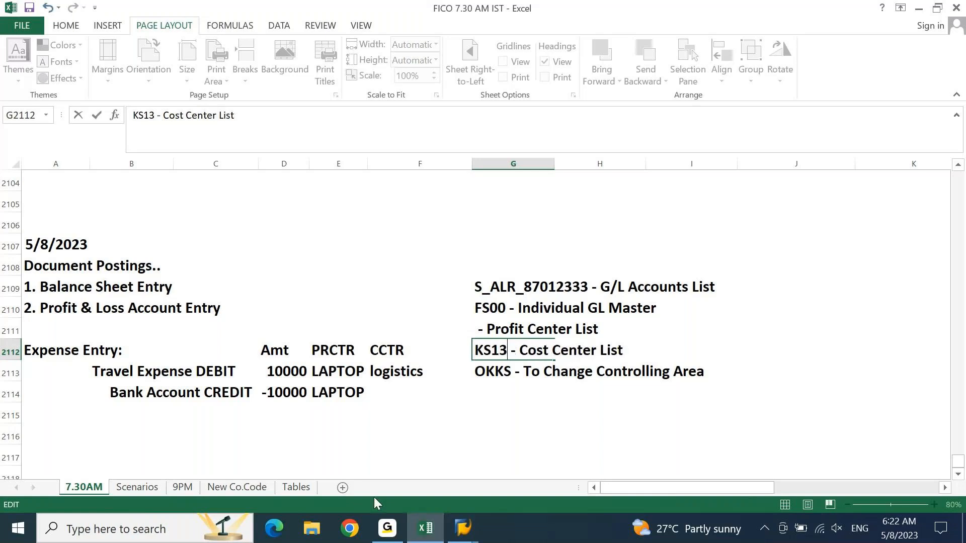
pyautogui.press('Return')
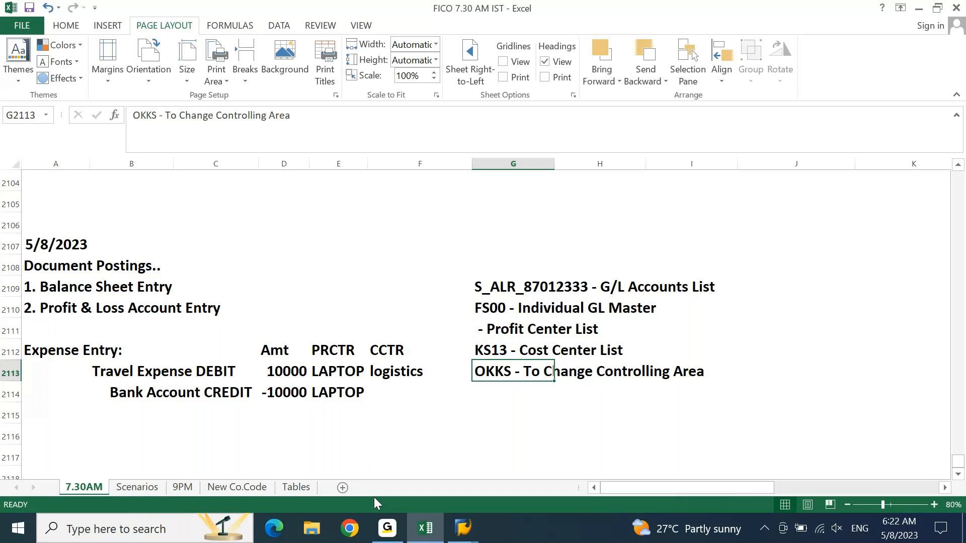
# Switch to the SAP session displaying the cost center, leave that display and open transaction KCH3.
pyautogui.click(461, 526)
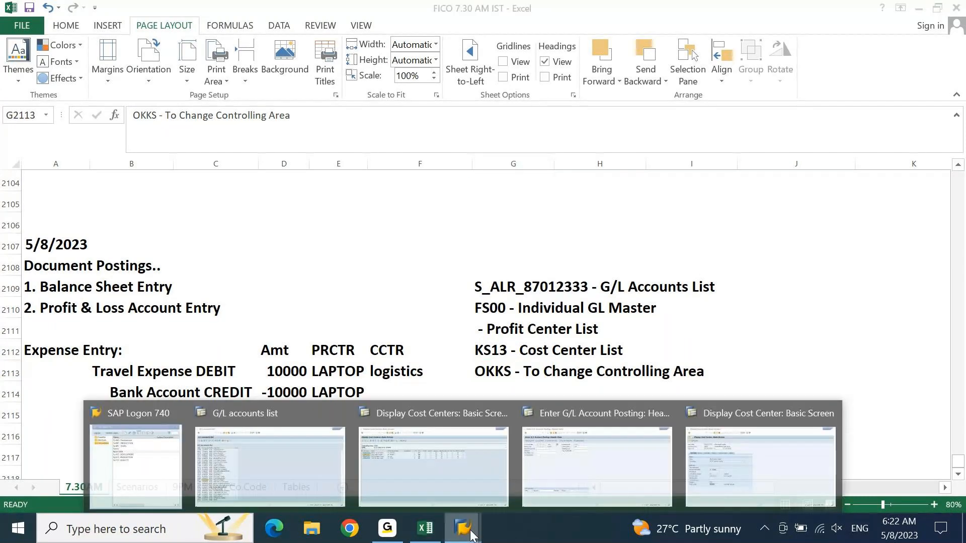
pyautogui.click(743, 492)
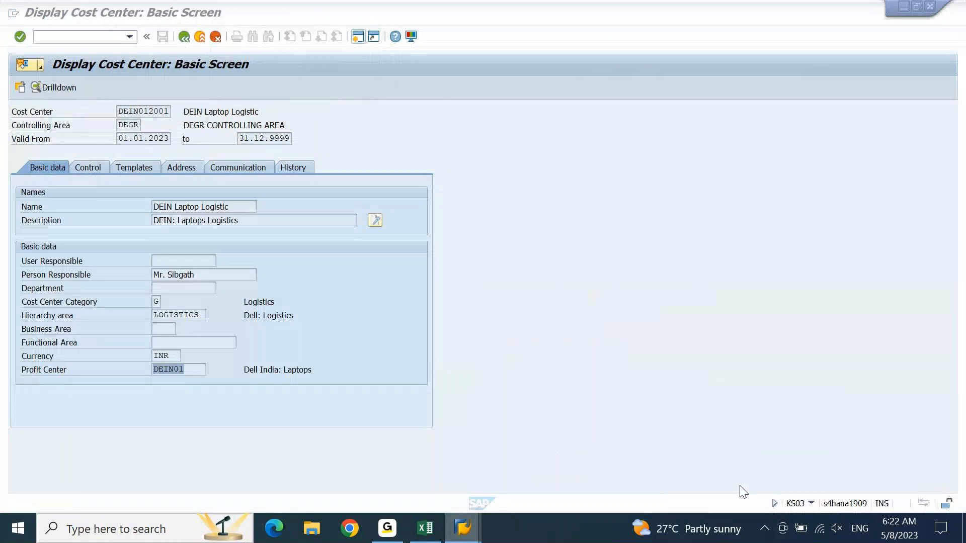
pyautogui.click(79, 39)
pyautogui.write('/n')
pyautogui.press('Return')
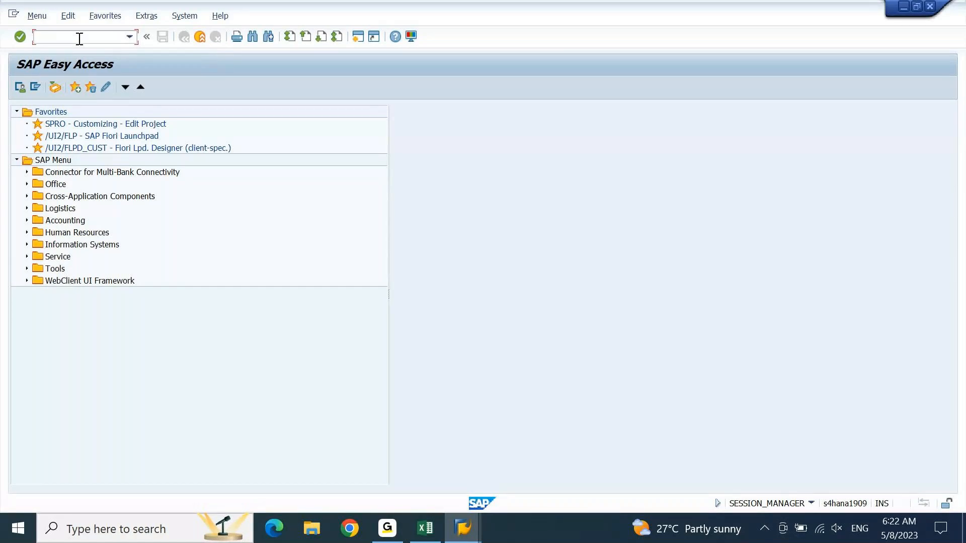
pyautogui.write('kch3')
pyautogui.press('Return')
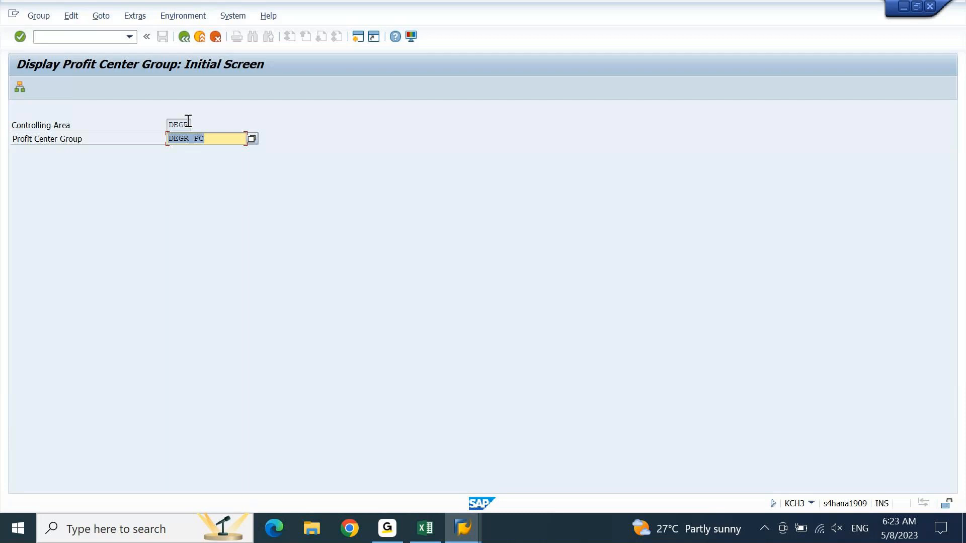
# Display the hierarchy of profit center group DEGR_PC and expand the DESKTOPS, SERVICING, ACCESSORIE and LAPTOPS nodes.
pyautogui.click(22, 87)
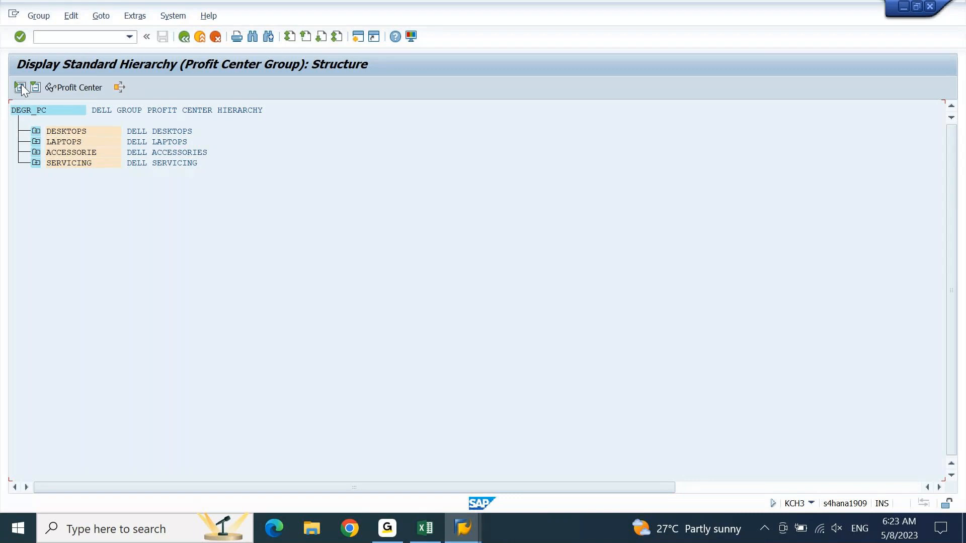
pyautogui.click(36, 131)
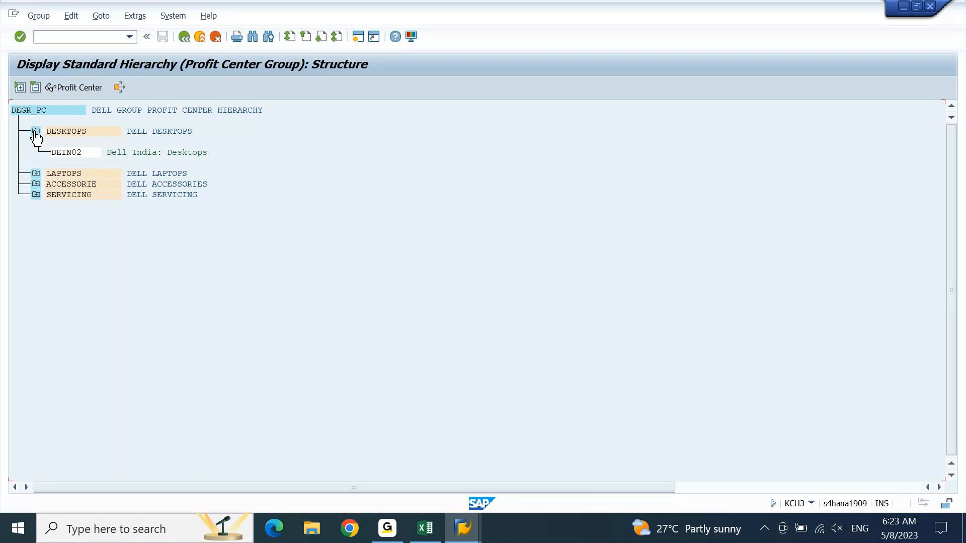
pyautogui.click(37, 195)
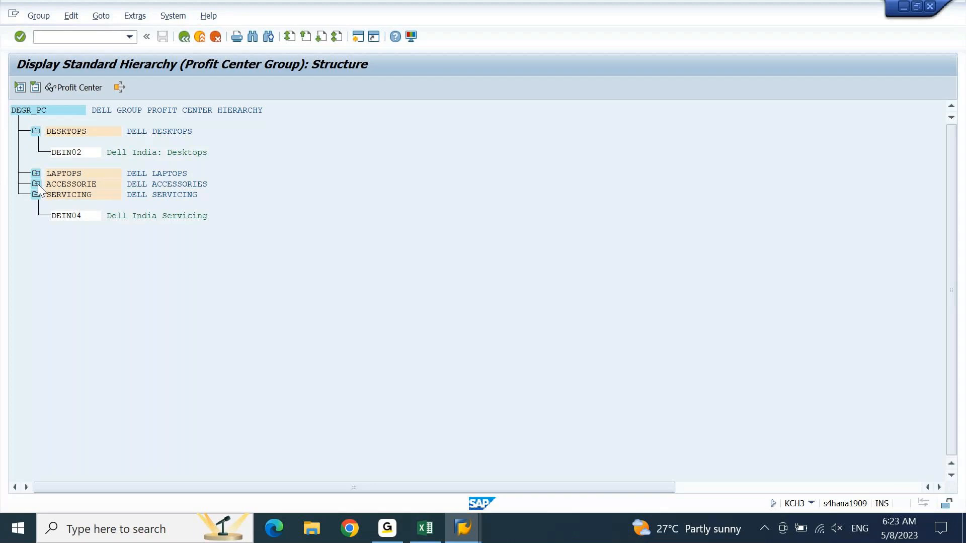
pyautogui.click(37, 185)
pyautogui.click(37, 174)
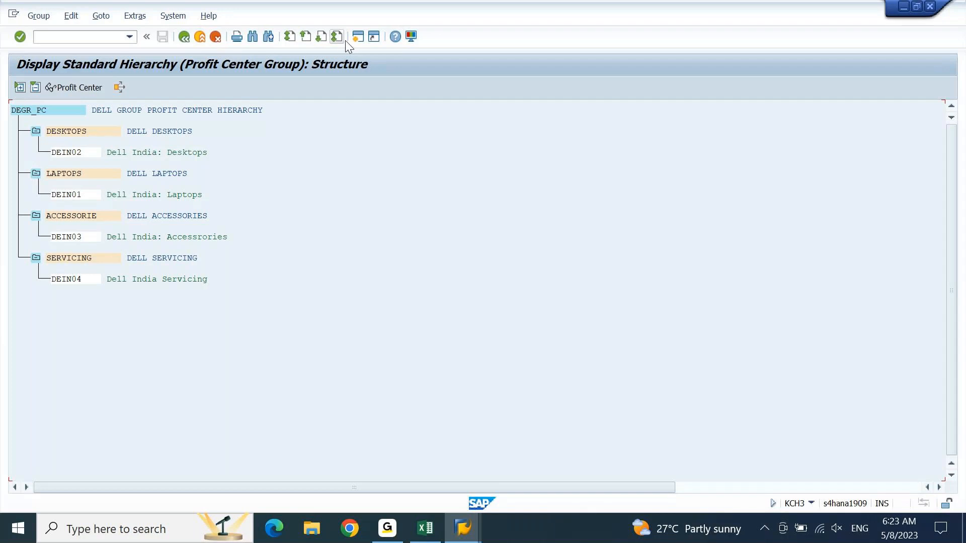
# Open the profit center standard hierarchy with transaction KCH5N in a new session, view it and close that session.
pyautogui.click(358, 37)
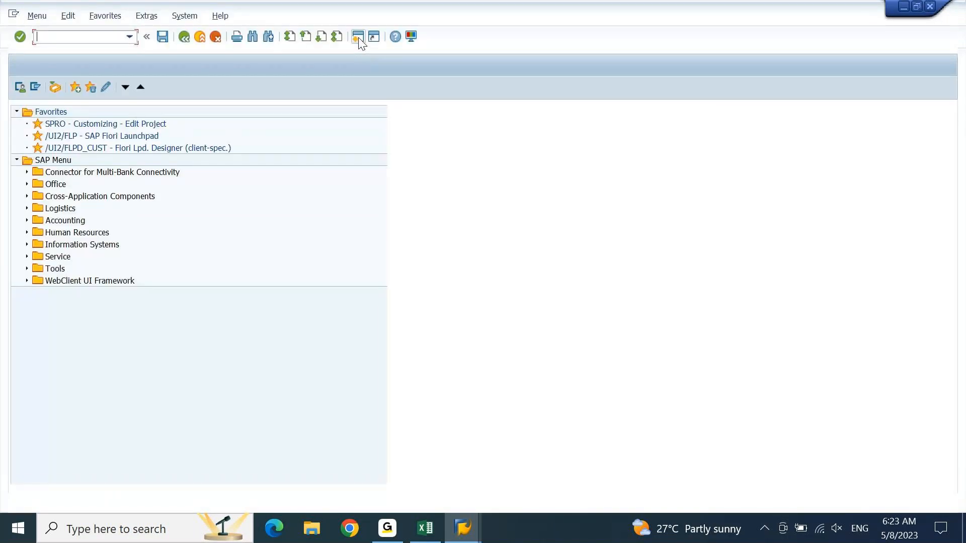
pyautogui.write('kch5')
pyautogui.press('Return')
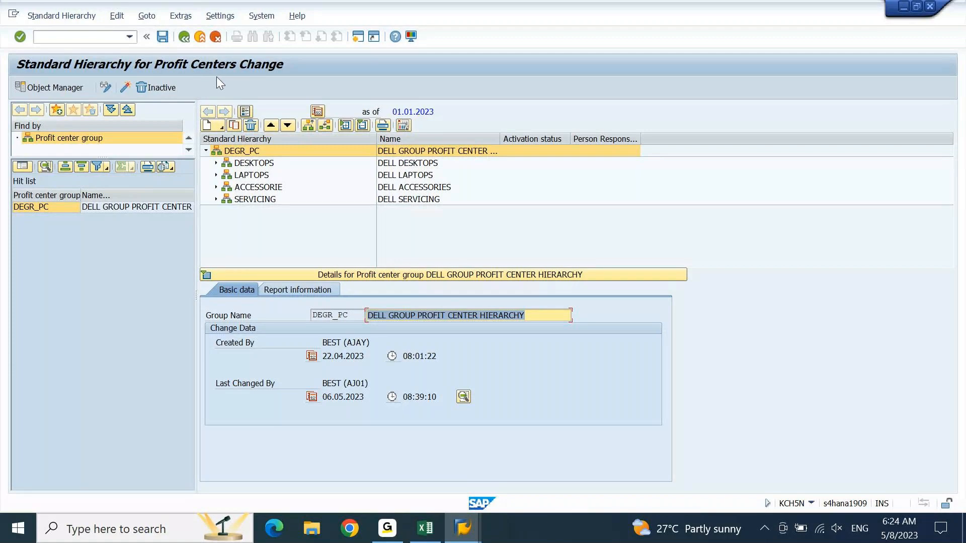
pyautogui.click(930, 7)
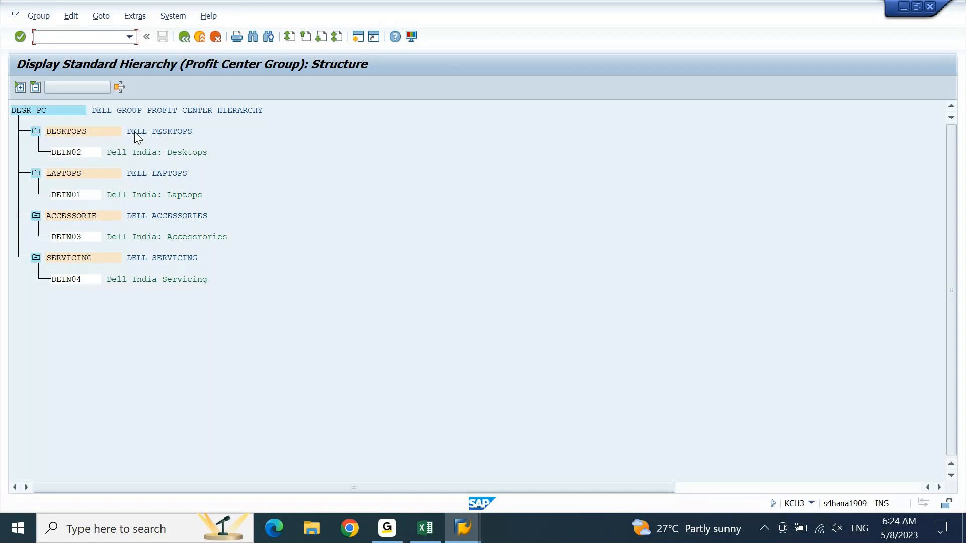
# Display the details of profit center DEIN01 from the LAPTOPS node and return to the hierarchy.
pyautogui.click(101, 195)
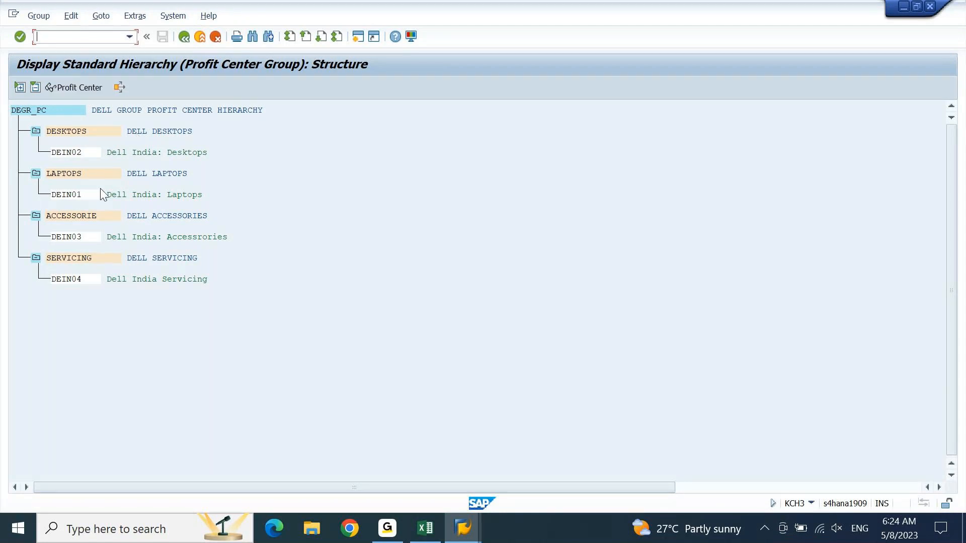
pyautogui.doubleClick(76, 201)
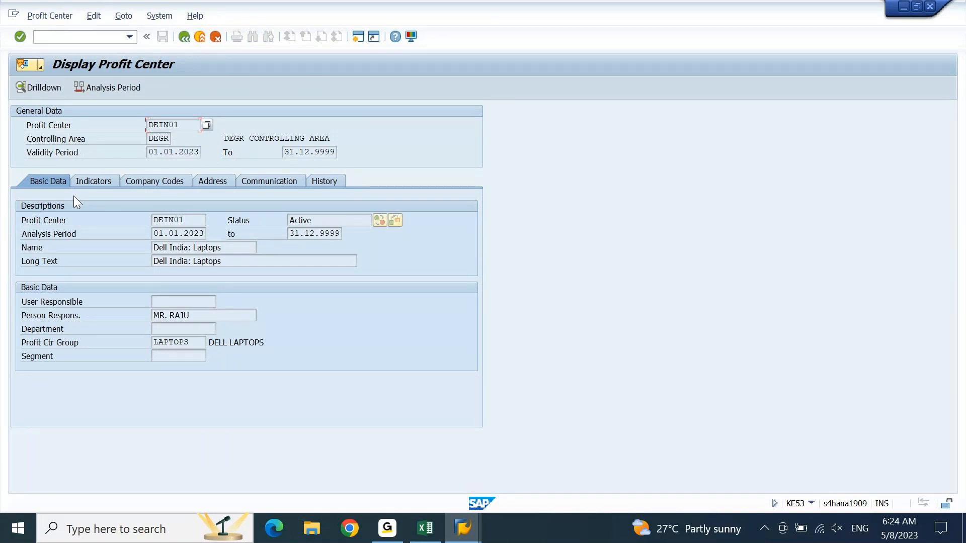
pyautogui.click(183, 38)
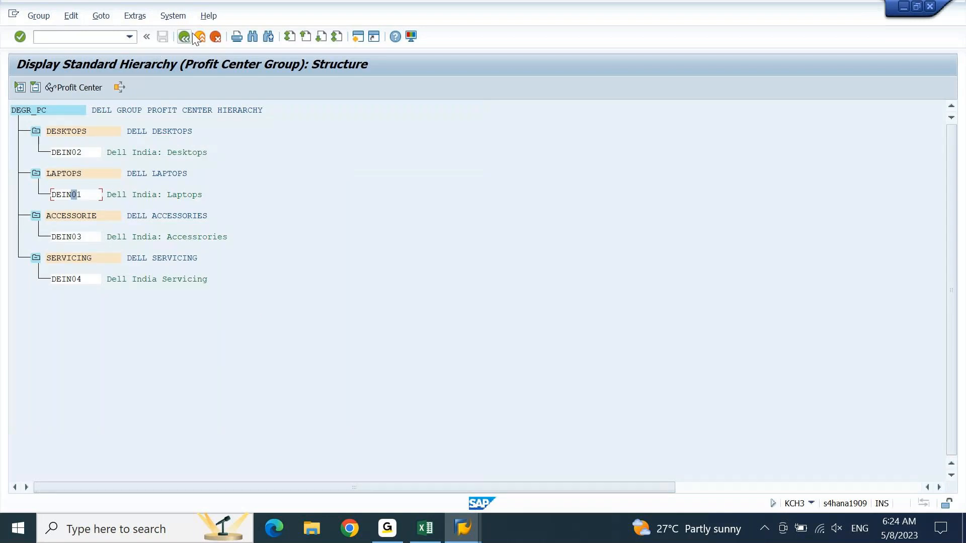
# Return to the initial screen, redisplay the DEGR_PC hierarchy, and expand only LAPTOPS to examine profit center DEIN01.
pyautogui.click(183, 37)
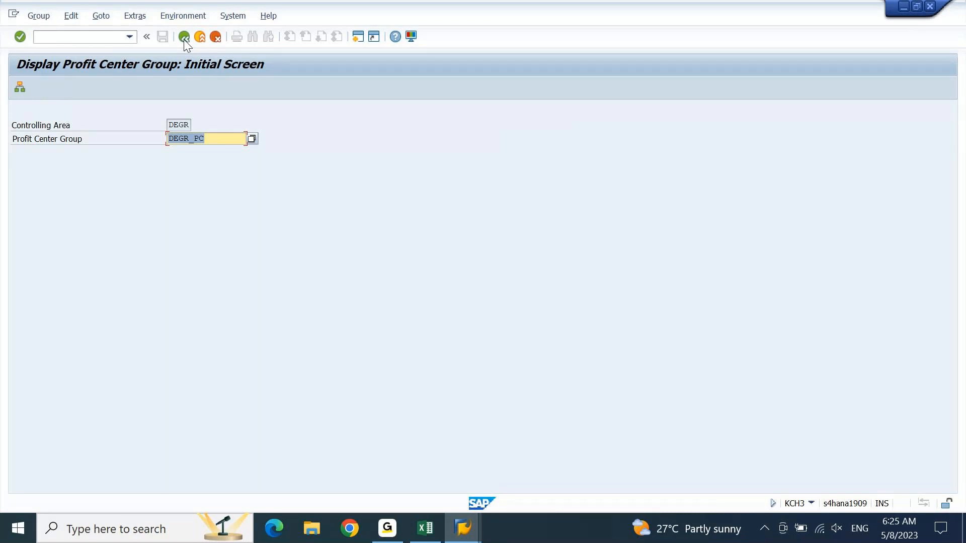
pyautogui.click(184, 38)
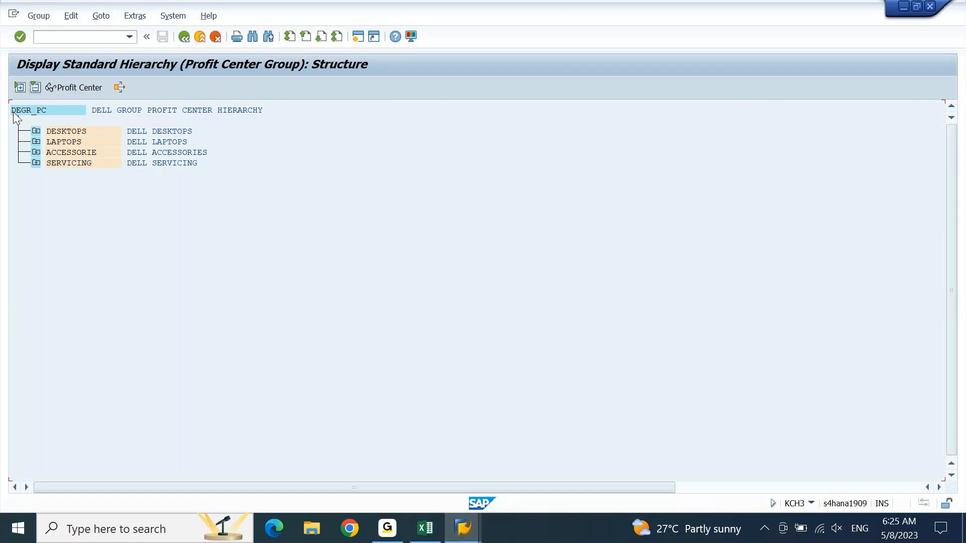
pyautogui.click(69, 143)
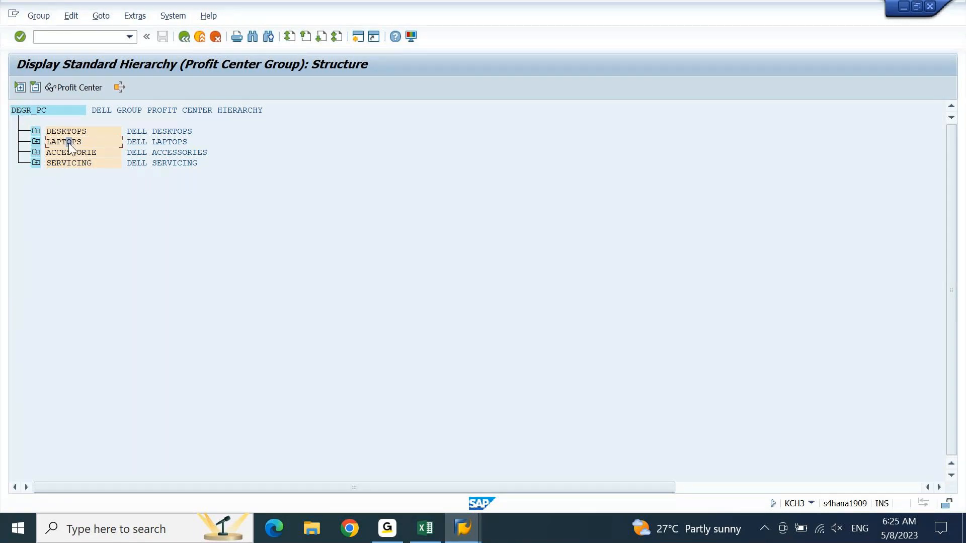
pyautogui.click(35, 142)
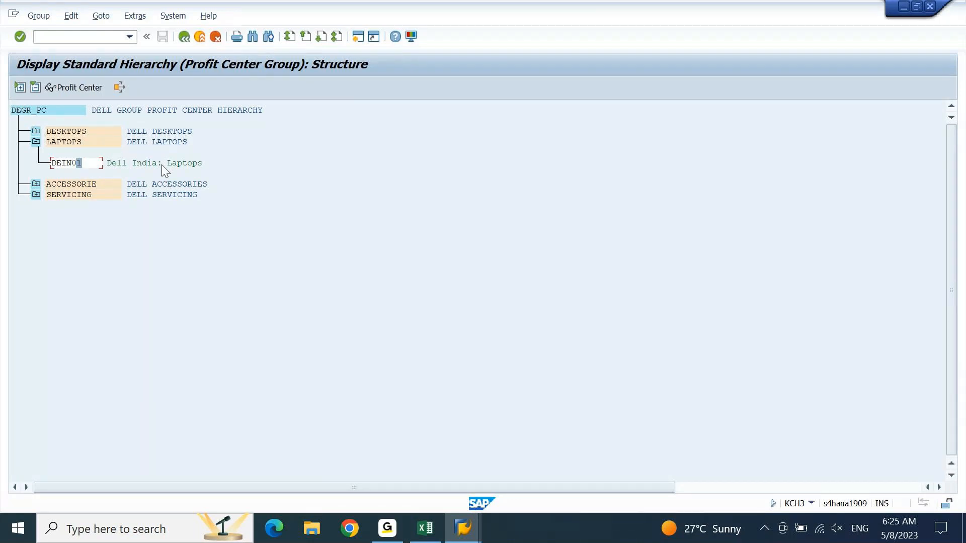
pyautogui.doubleClick(66, 164)
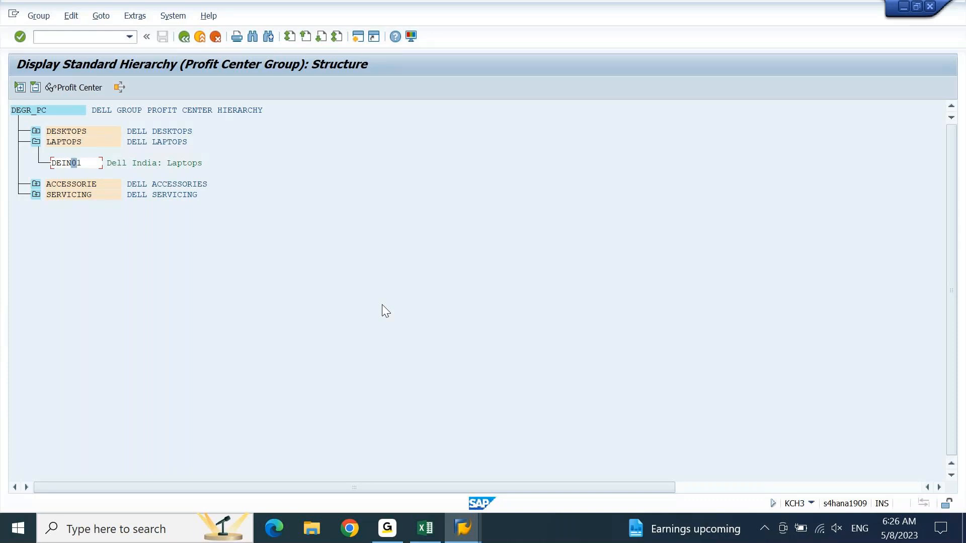
# Try to run transaction KCH3N in a new SAP session.
pyautogui.click(361, 36)
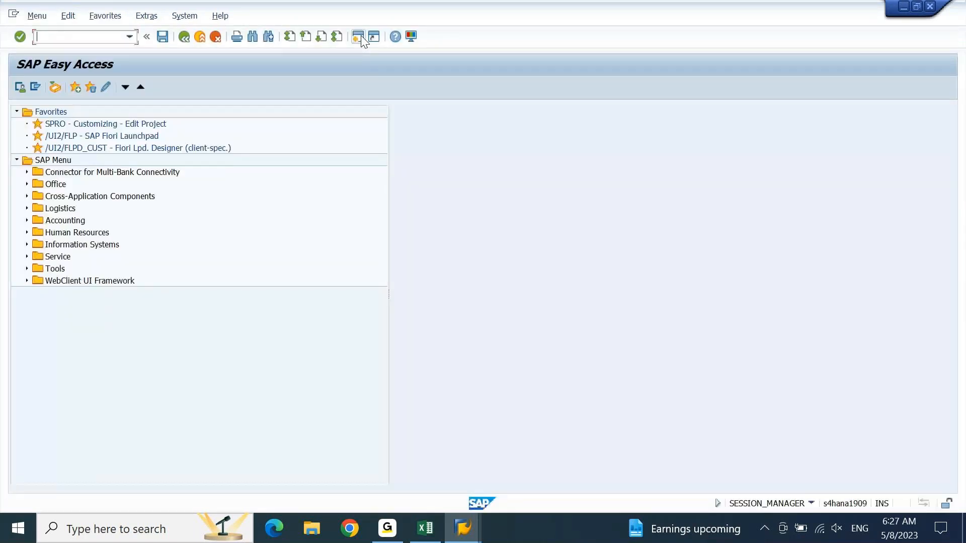
pyautogui.write('KCH3N')
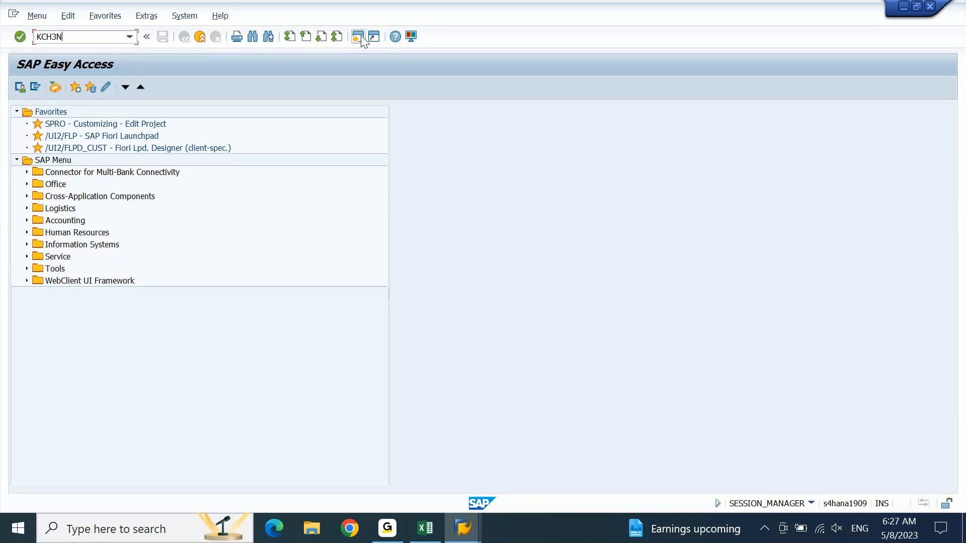
pyautogui.press('Return')
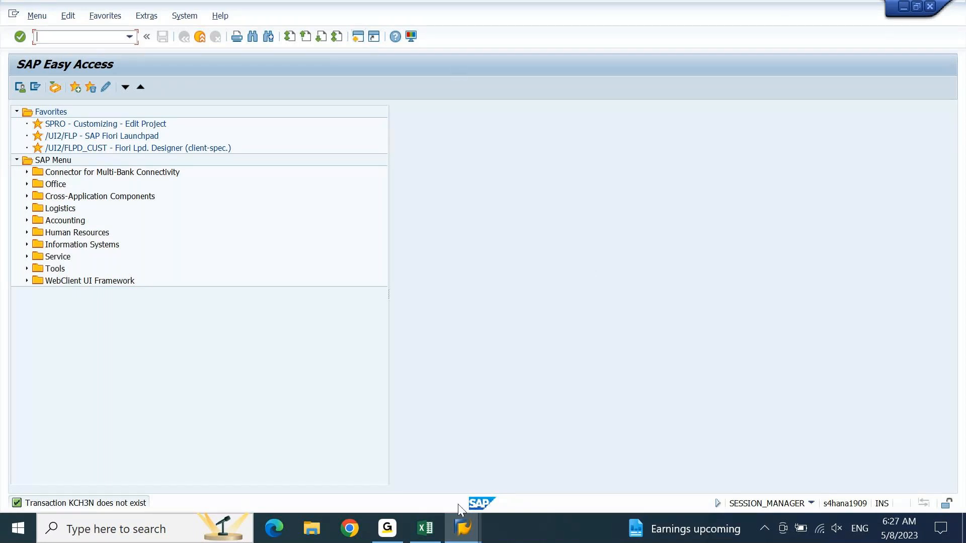
# In the Excel notes, add the transaction code KCH3 in front of the Profit Center List entry.
pyautogui.click(436, 530)
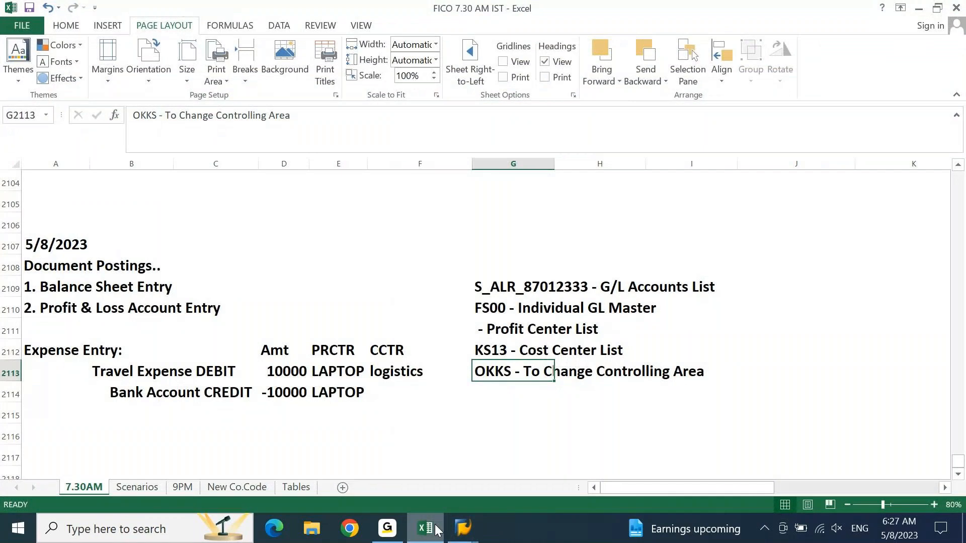
pyautogui.press('Up')
pyautogui.press('Up')
pyautogui.press('F2')
pyautogui.press('Home')
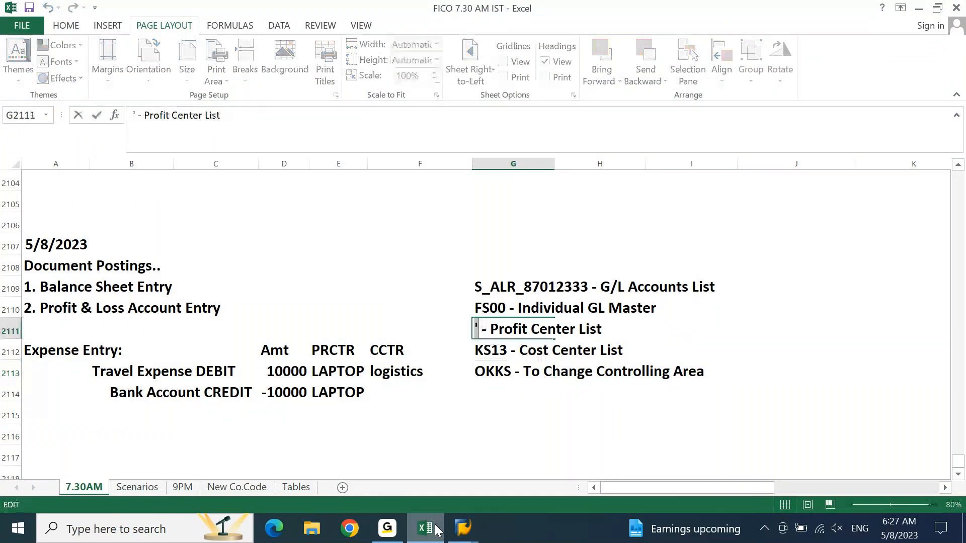
pyautogui.write('KCH3')
pyautogui.press('Return')
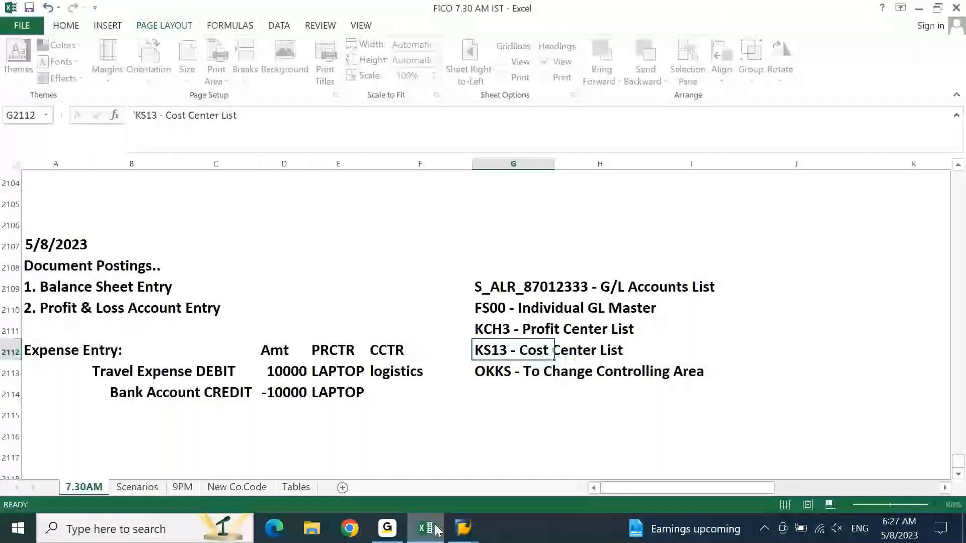
# In SAP, return the G/L accounts list to its selection screen and exit the KS13 cost center display to the SAP menu.
pyautogui.moveTo(461, 533)
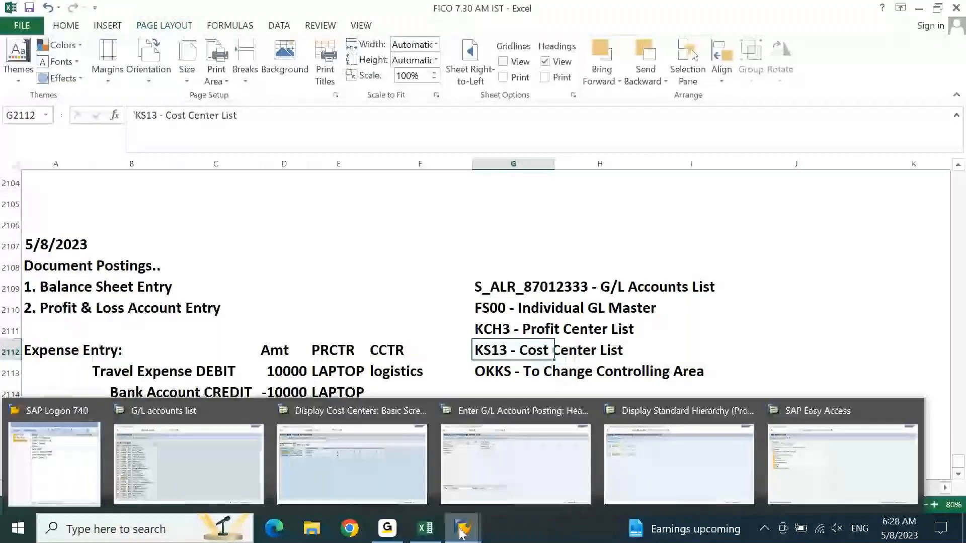
pyautogui.click(244, 470)
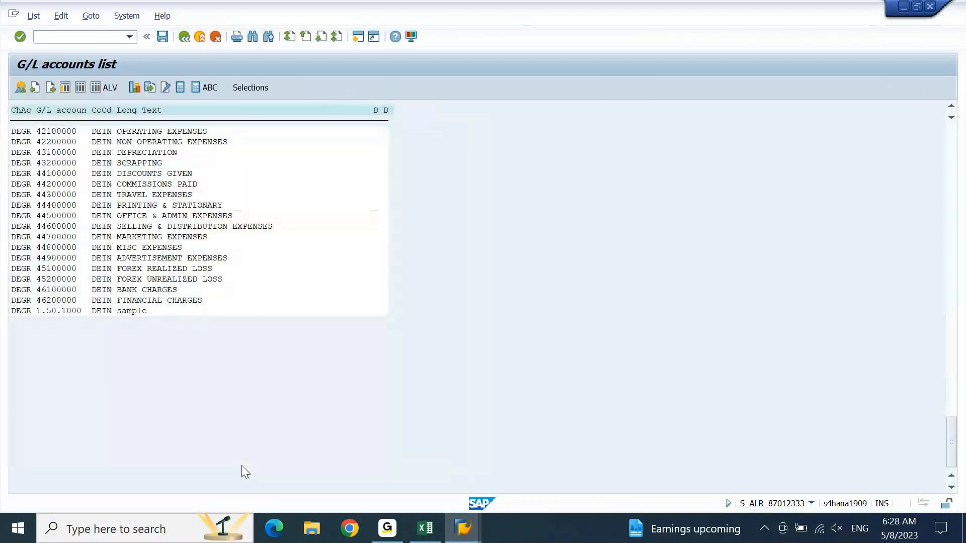
pyautogui.press('F3')
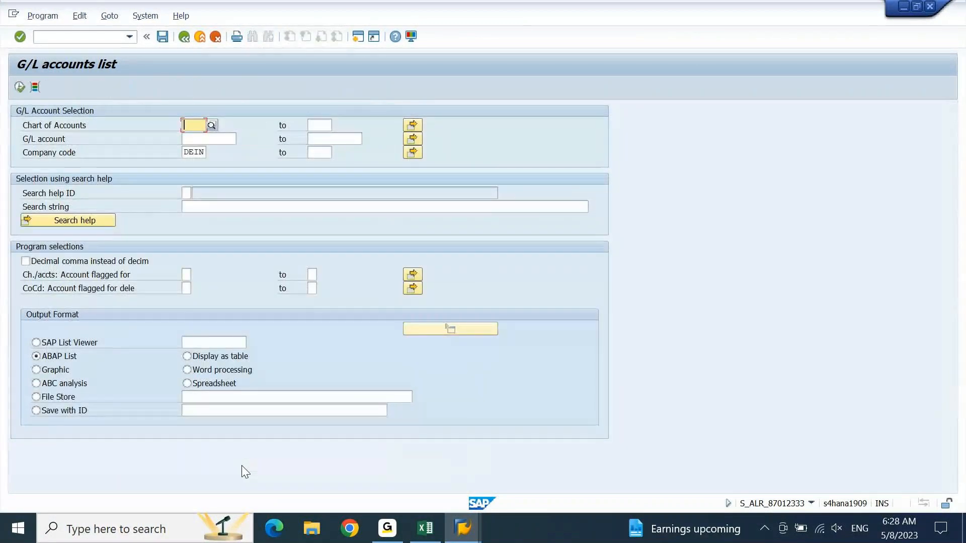
pyautogui.moveTo(463, 529)
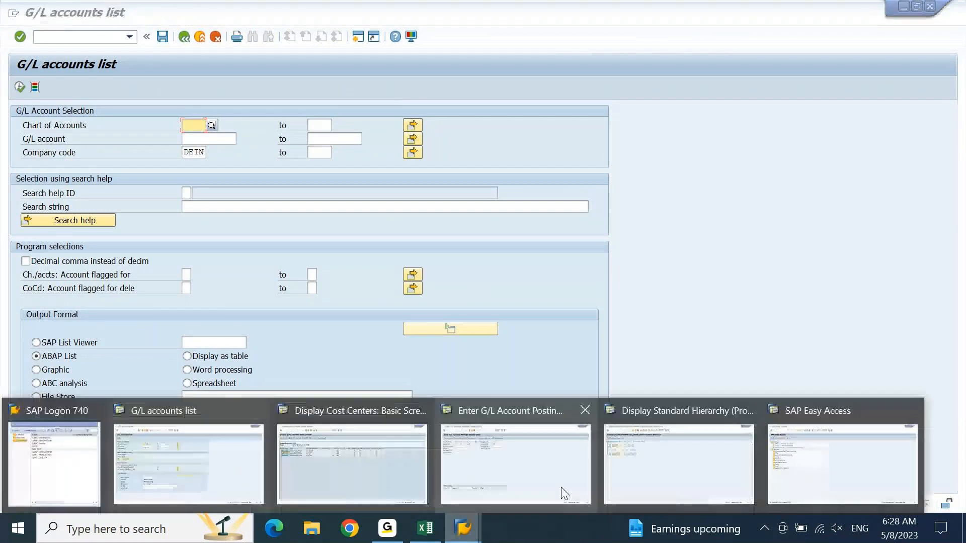
pyautogui.click(361, 488)
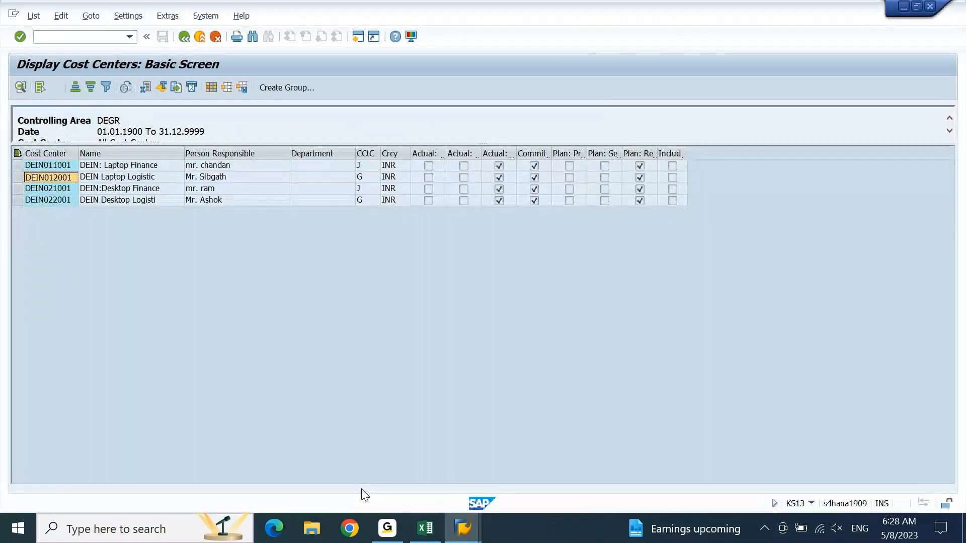
pyautogui.press('F3')
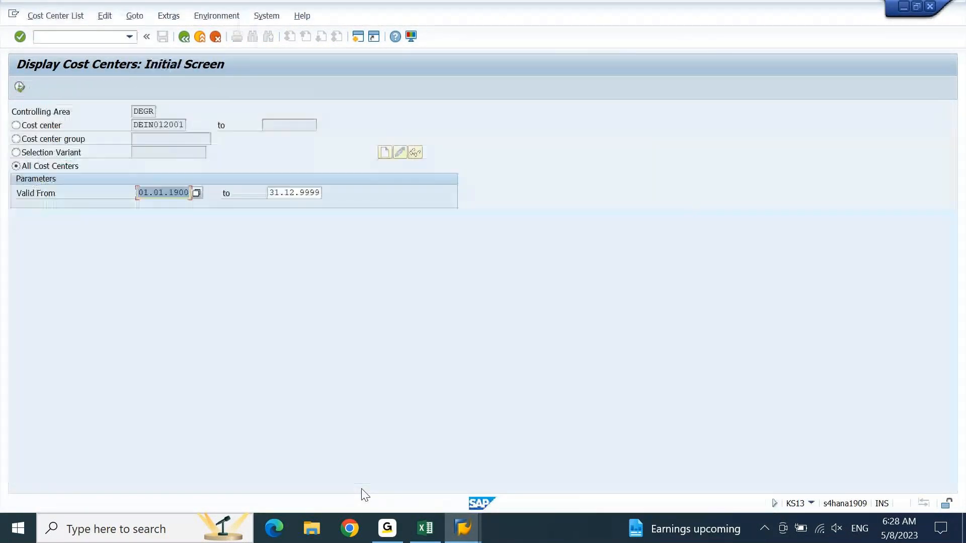
pyautogui.press('F3')
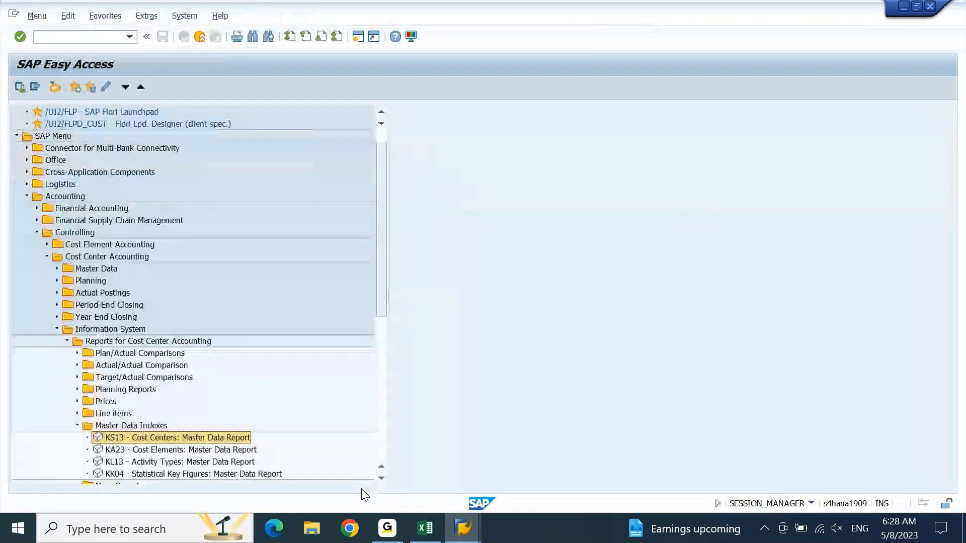
# Run the KA23 cost elements report for all cost elements and examine the categories of Domestic Sales and Direct Expenses.
pyautogui.press('Down')
pyautogui.press('Down')
pyautogui.press('Down')
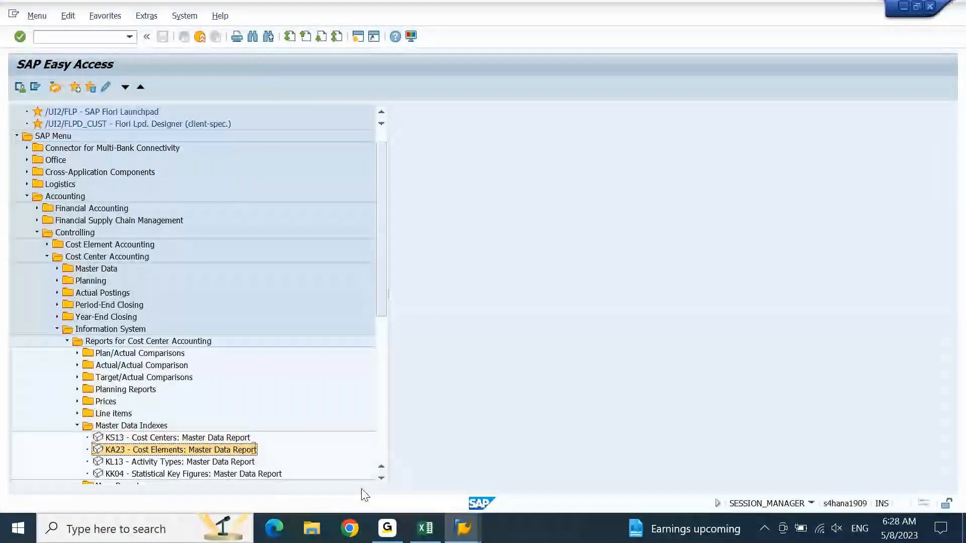
pyautogui.press('Up')
pyautogui.press('Up')
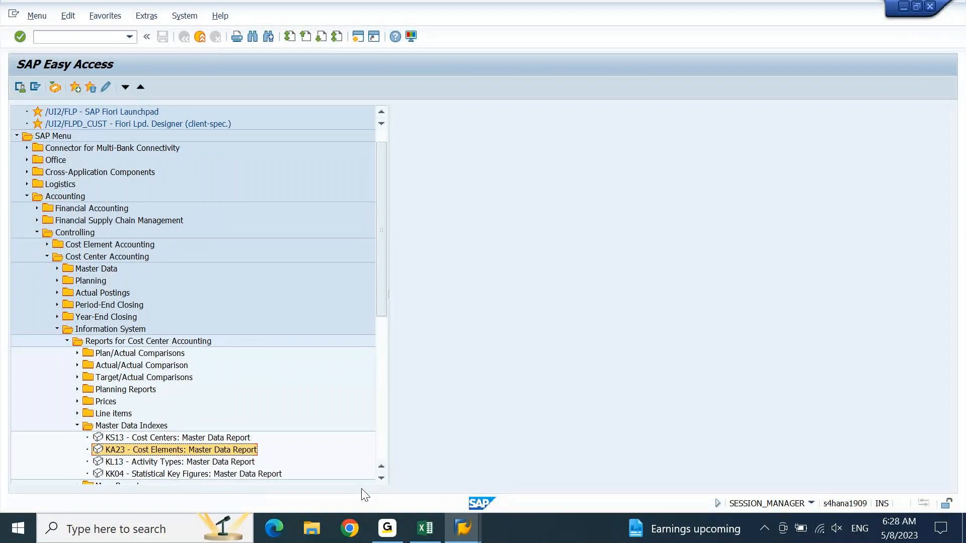
pyautogui.doubleClick(227, 449)
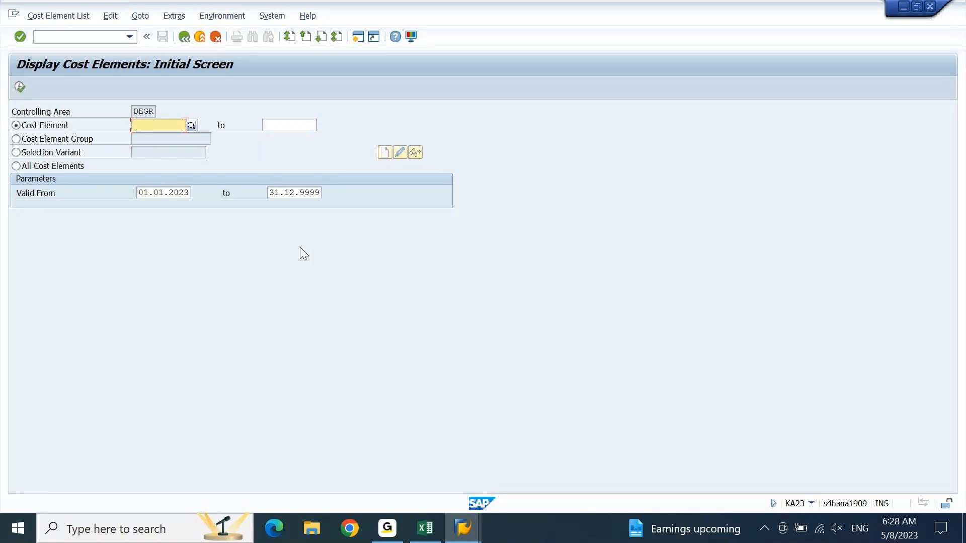
pyautogui.click(17, 166)
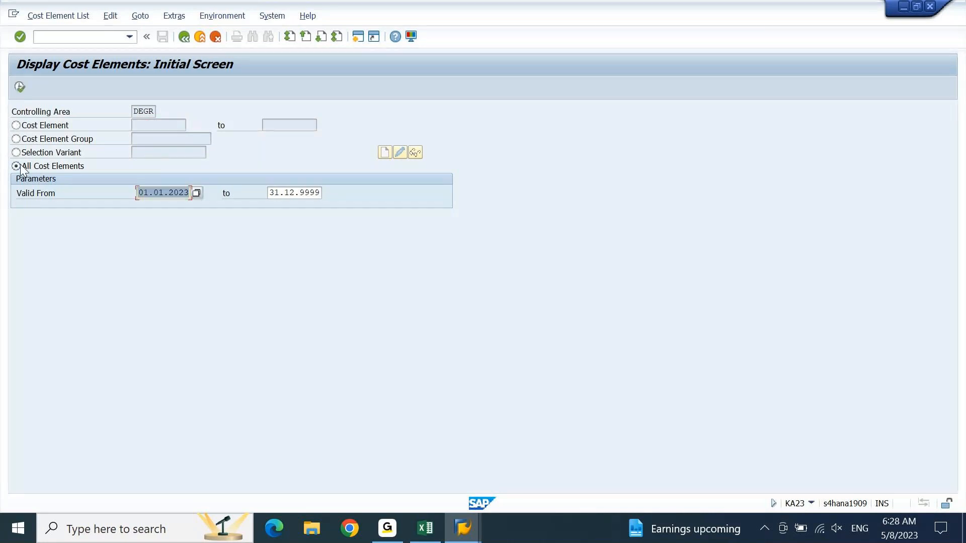
pyautogui.click(20, 87)
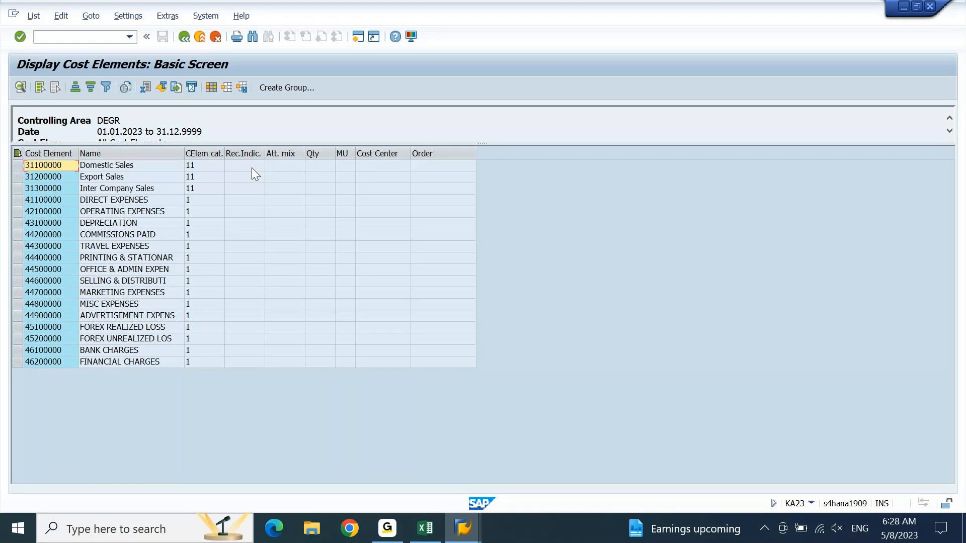
pyautogui.click(207, 168)
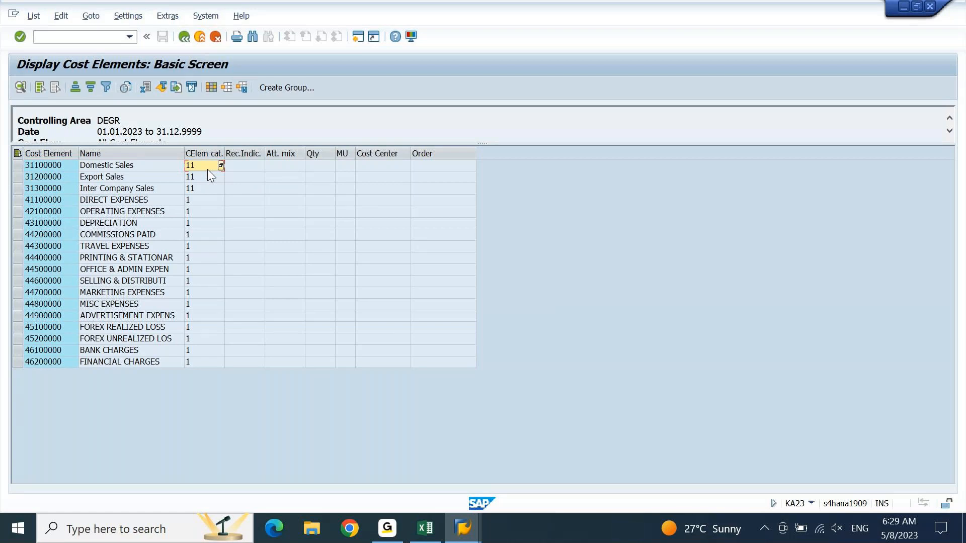
pyautogui.click(202, 204)
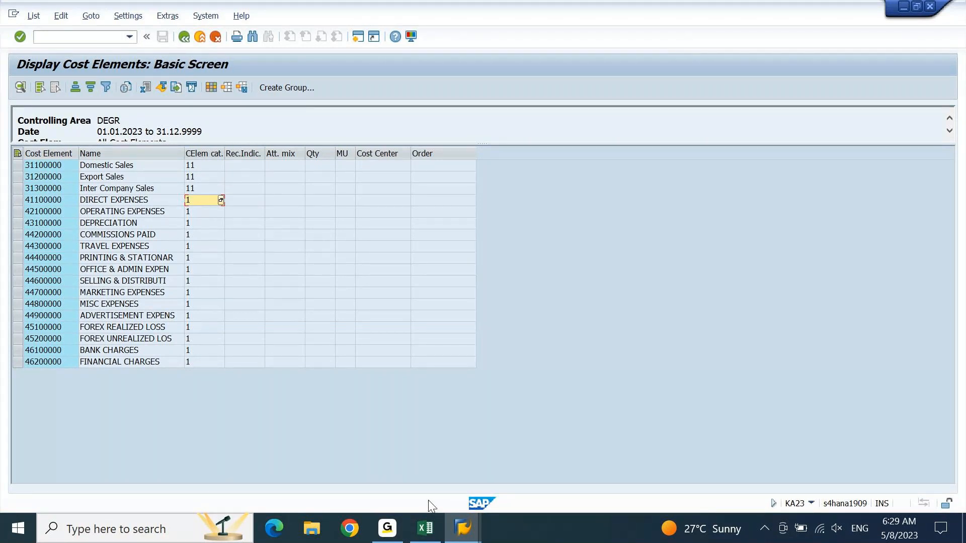
# In Excel, add the note "KA23 - Cost Elemenet List" in cell G2114 below the OKKS entry.
pyautogui.click(428, 529)
pyautogui.press('Down')
pyautogui.press('Down')
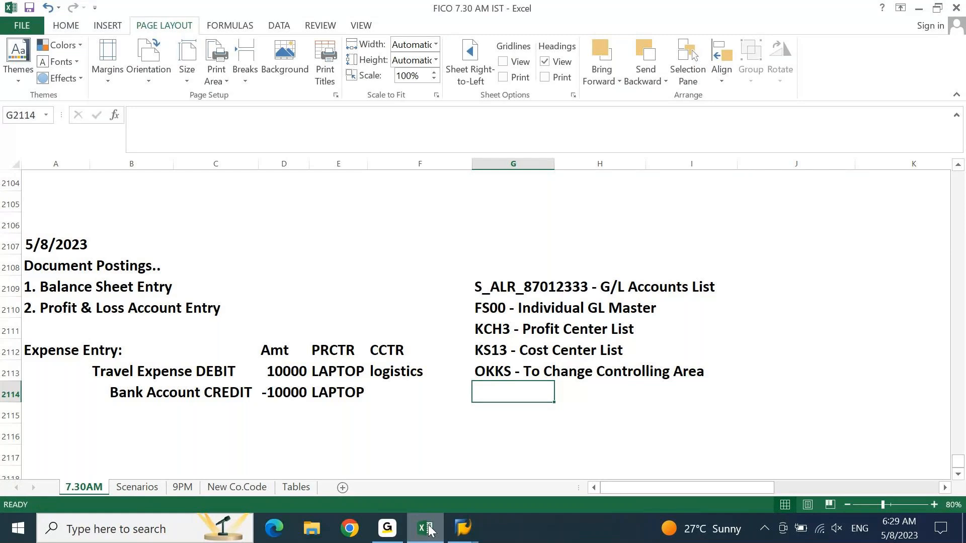
pyautogui.write('ka')
pyautogui.press('BackSpace')
pyautogui.press('BackSpace')
pyautogui.write('KA')
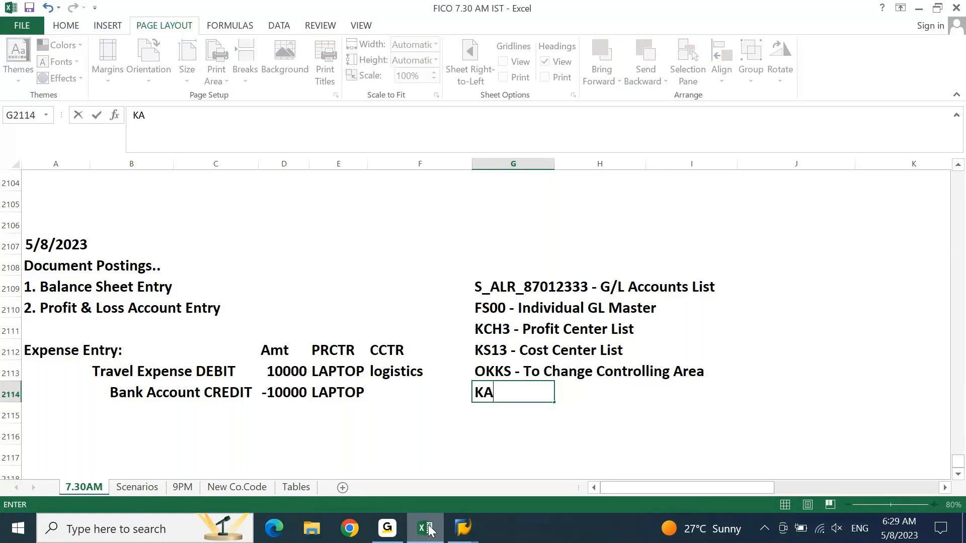
pyautogui.write('23 - Cosr')
pyautogui.press('BackSpace')
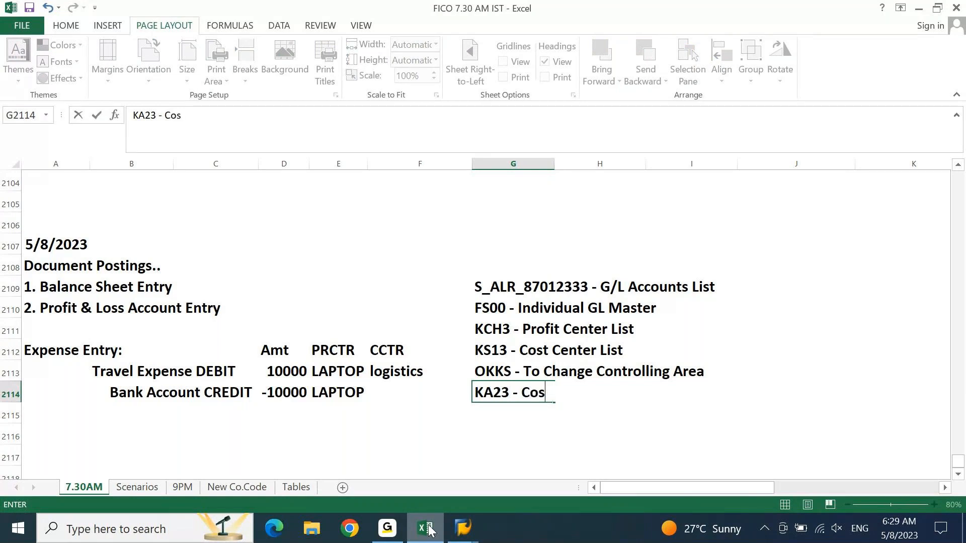
pyautogui.write('t Elemenet')
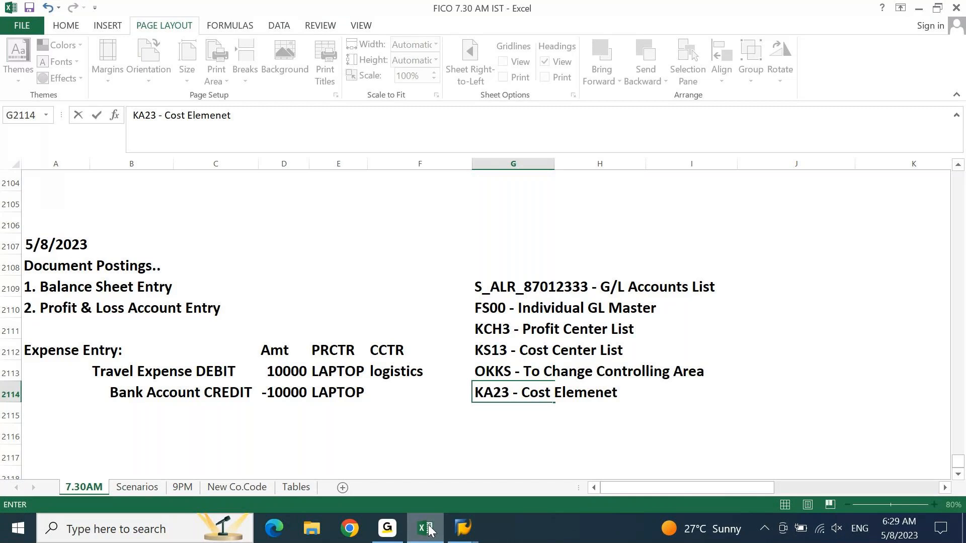
pyautogui.write(' List')
pyautogui.press('Return')
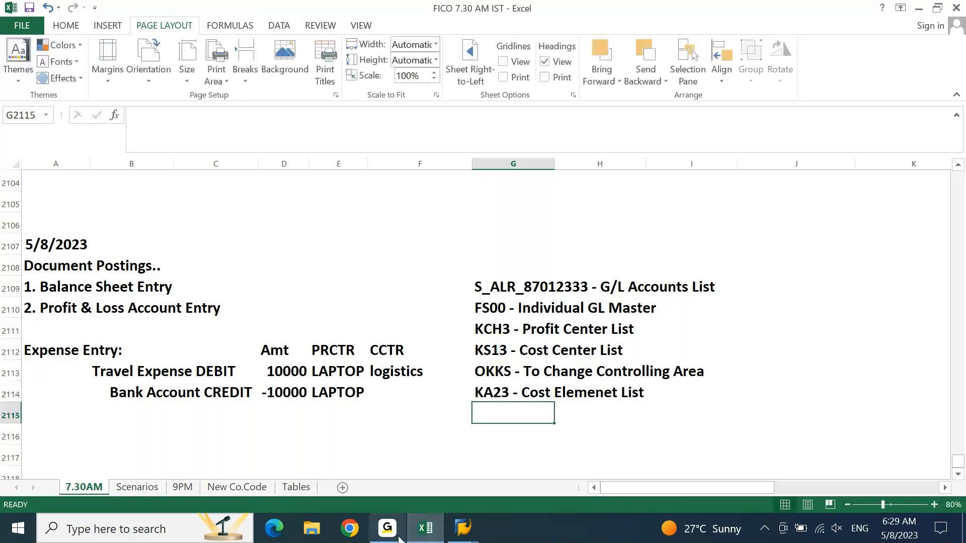
# Back in SAP, look up the cost element categories from the Export Sales row, highlight 11 Revenues and close the list.
pyautogui.click(426, 528)
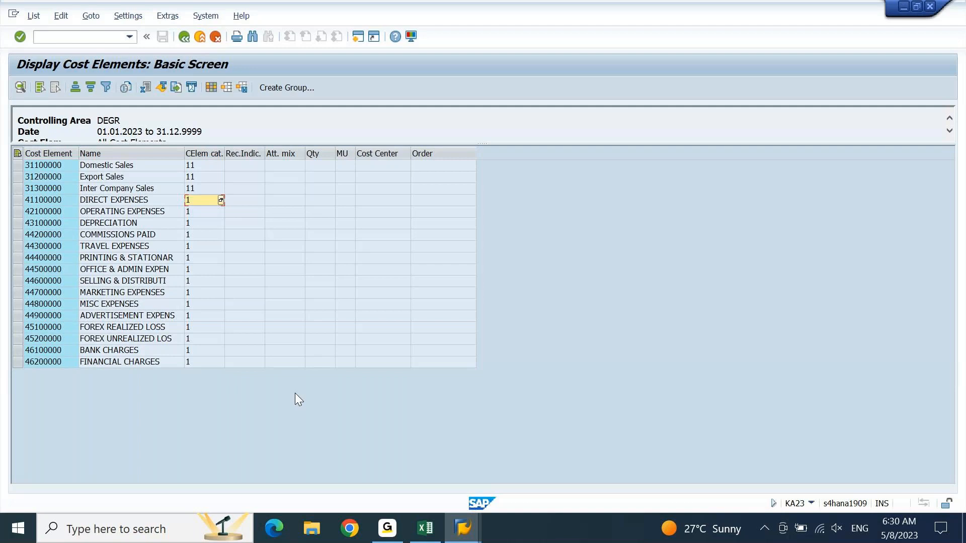
pyautogui.click(48, 201)
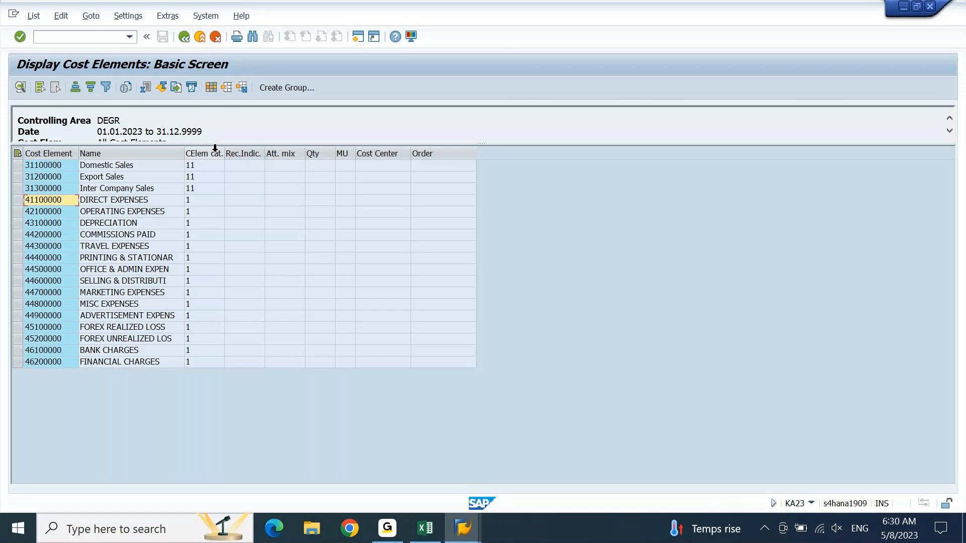
pyautogui.doubleClick(208, 177)
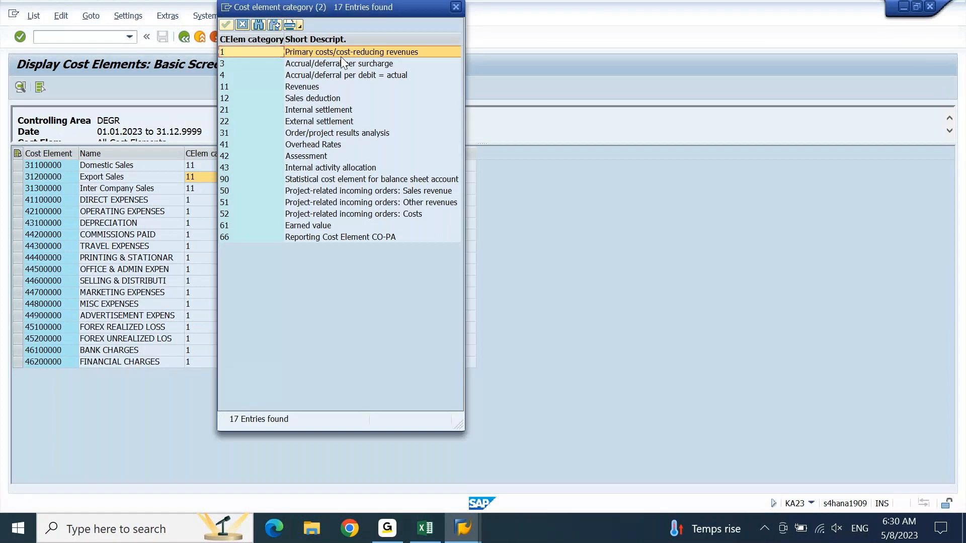
pyautogui.click(317, 87)
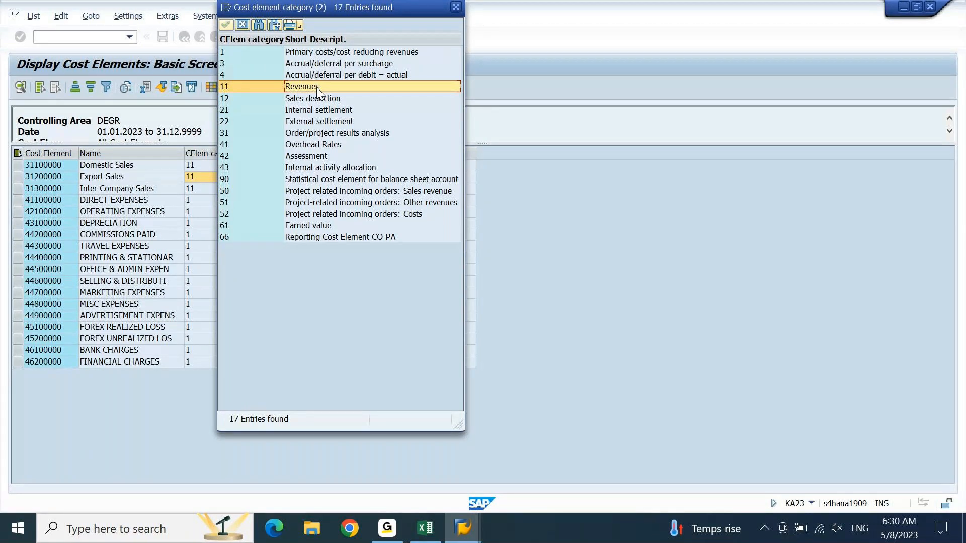
pyautogui.click(460, 7)
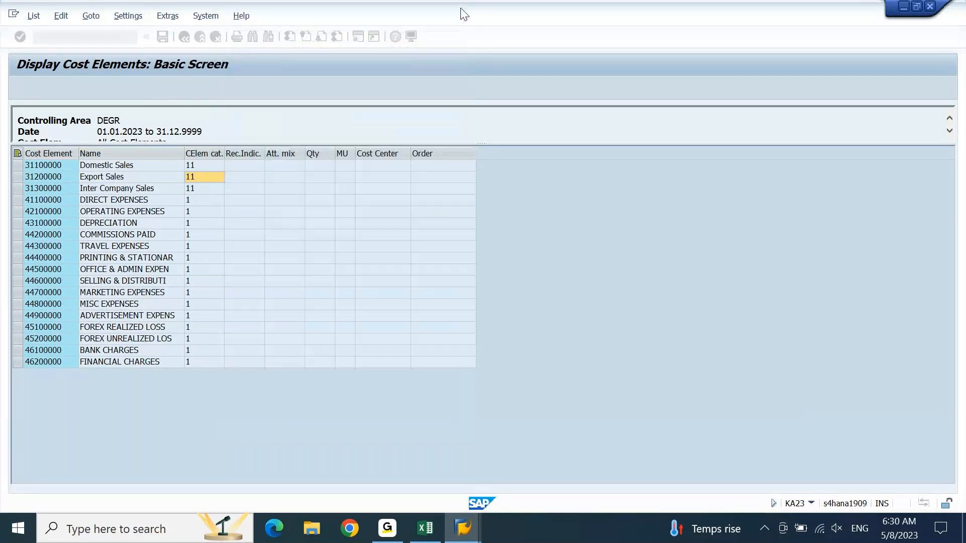
# In Excel, fill the transaction code list in G2109:I2114 with light gold.
pyautogui.click(424, 530)
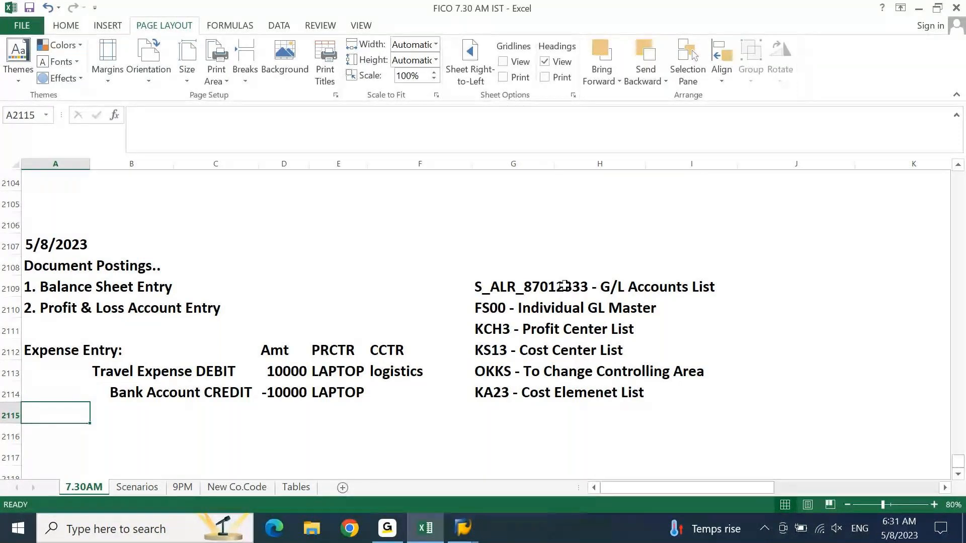
pyautogui.moveTo(549, 287); pyautogui.dragTo(705, 392)
pyautogui.click(65, 26)
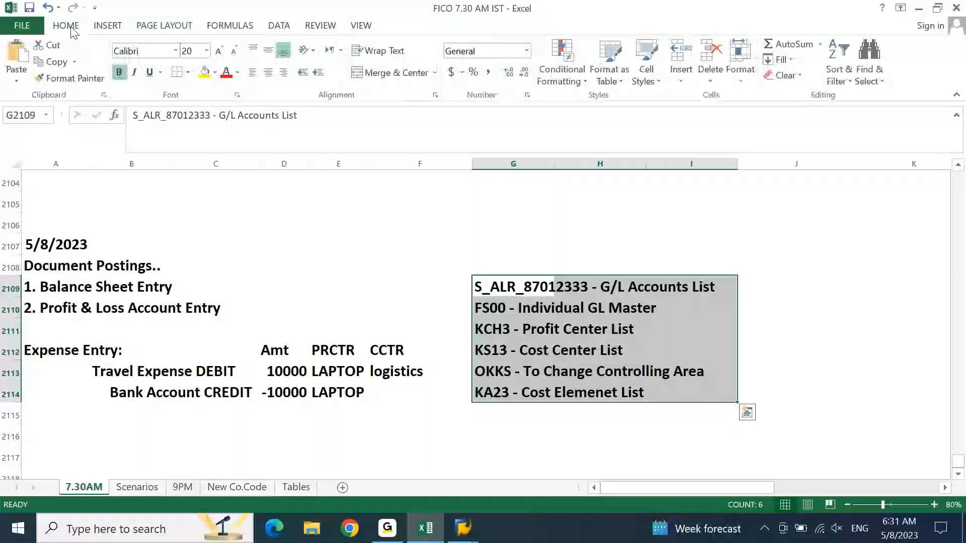
pyautogui.click(217, 78)
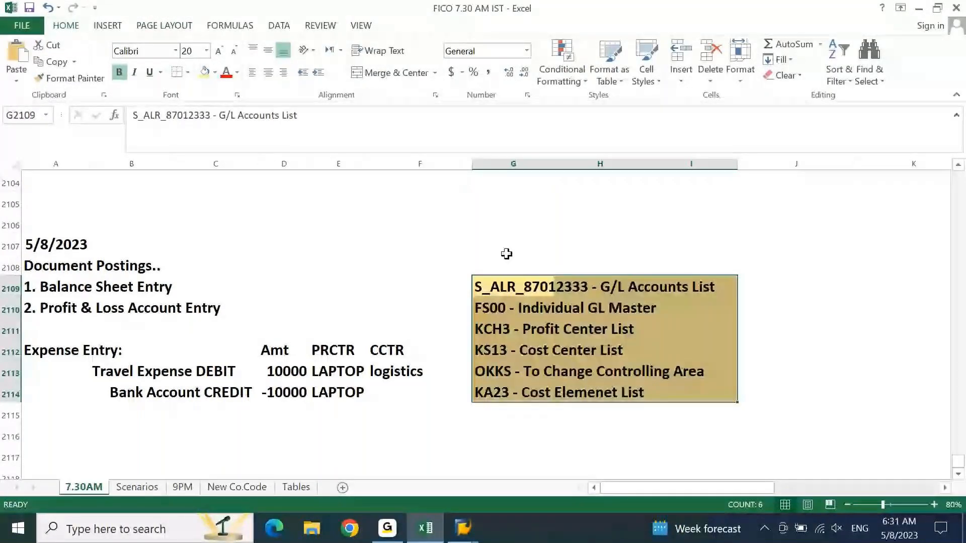
# Enter the heading "Reports" in cell G2108 above the transaction code list.
pyautogui.click(502, 261)
pyautogui.write('Reo')
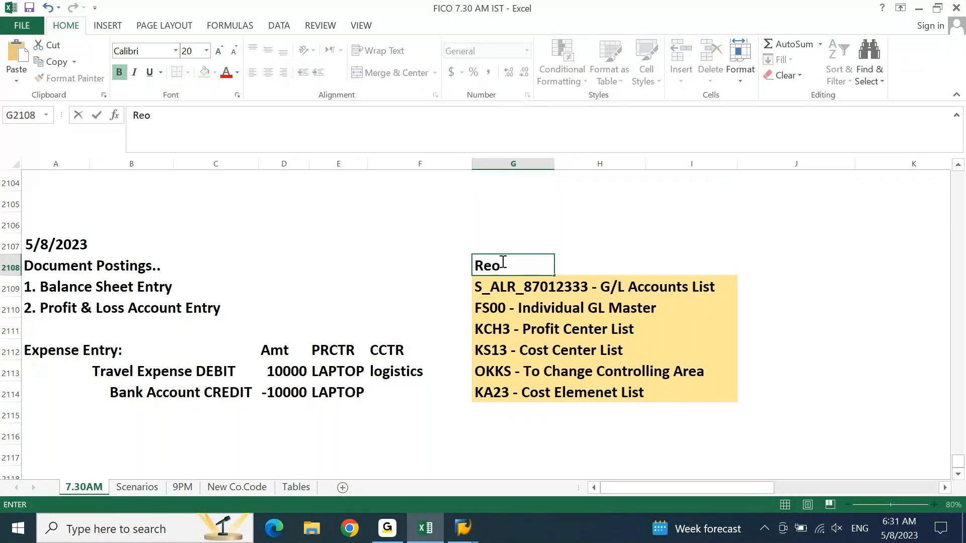
pyautogui.press('BackSpace')
pyautogui.write('ports')
pyautogui.press('Return')
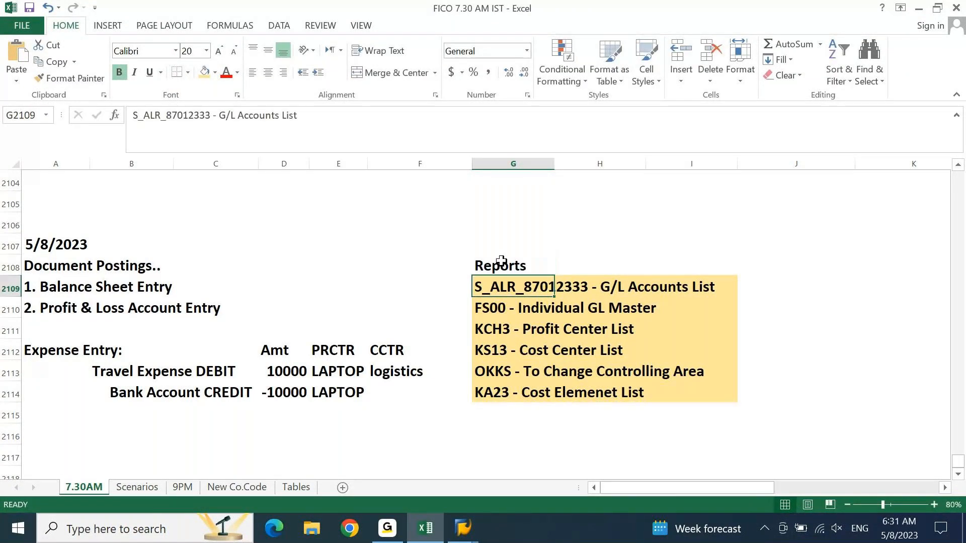
# Select the Reports heading row G2108:I2108 and open the fill colour choices for it.
pyautogui.click(501, 262)
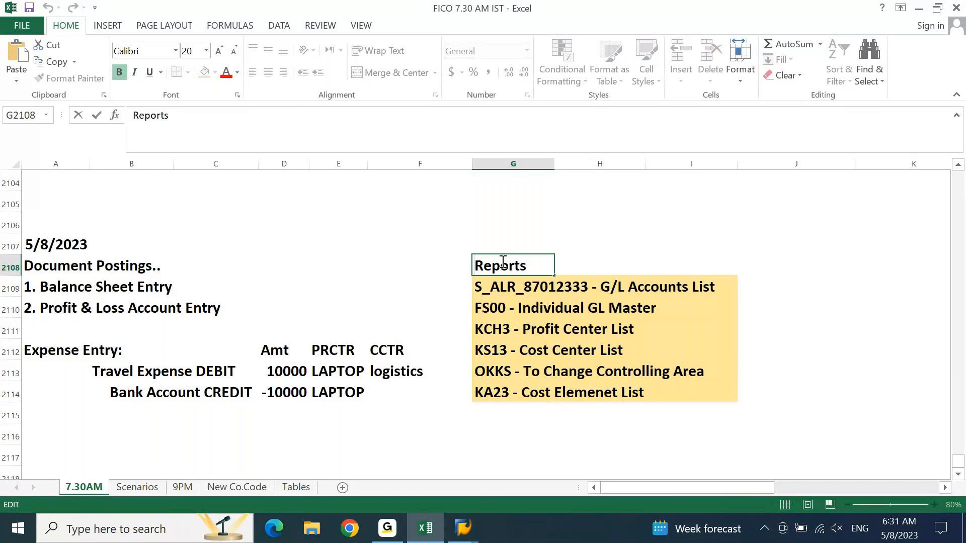
pyautogui.hotkey('shift', 'Right')
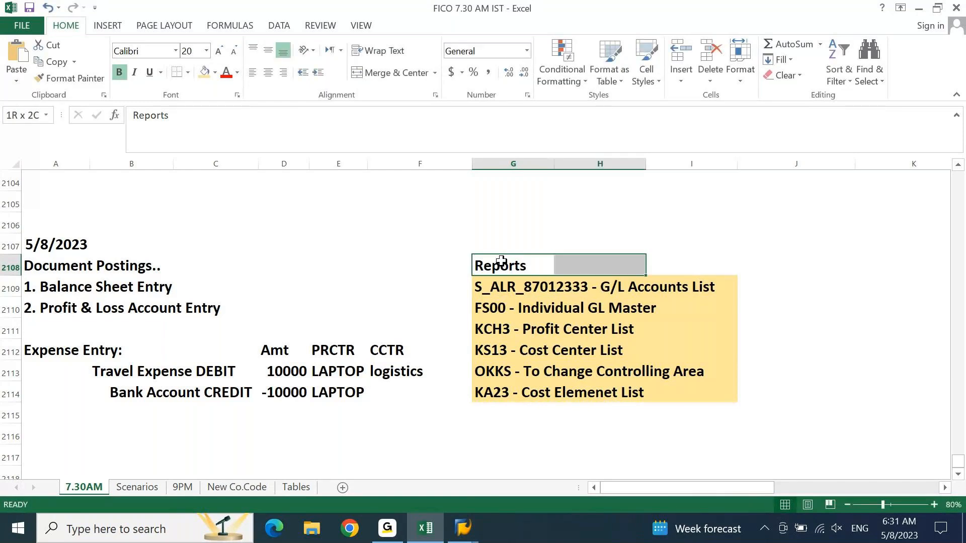
pyautogui.hotkey('shift', 'Right')
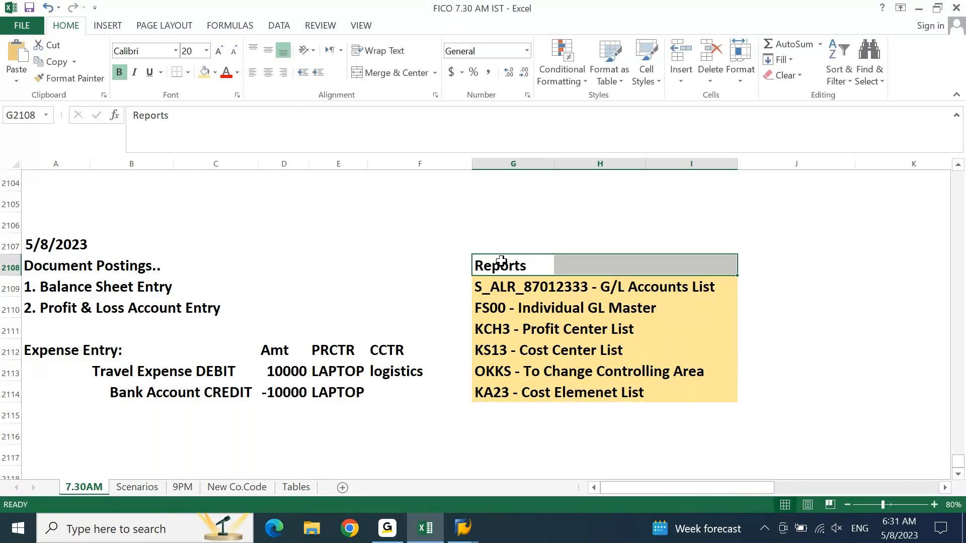
pyautogui.click(215, 72)
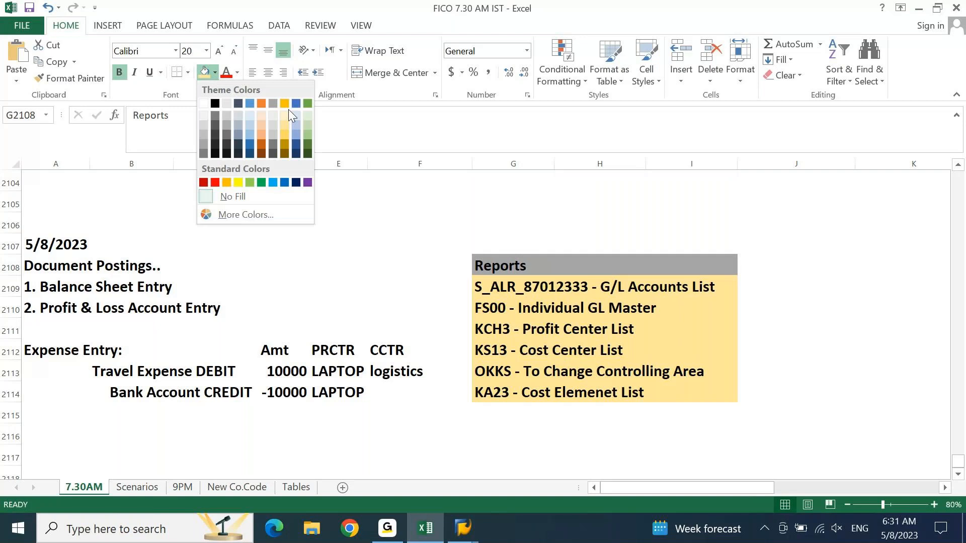
# Fill the Reports header across columns G to I with light green and merge and center it.
pyautogui.click(309, 129)
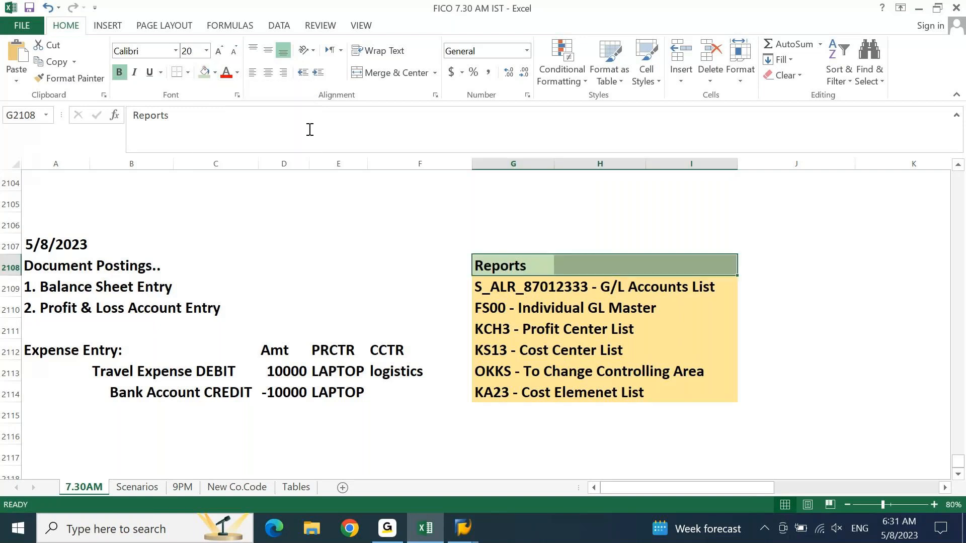
pyautogui.click(413, 72)
# Apply a thick box border around the whole Reports table, from its header to the KA23 row.
pyautogui.hotkey('ctrl', 'shift', 'Down')
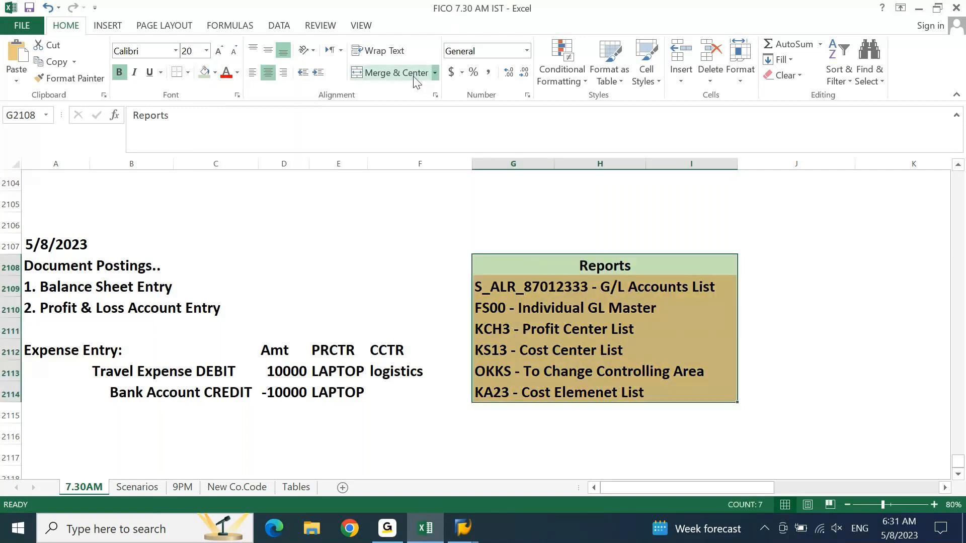
pyautogui.click(188, 72)
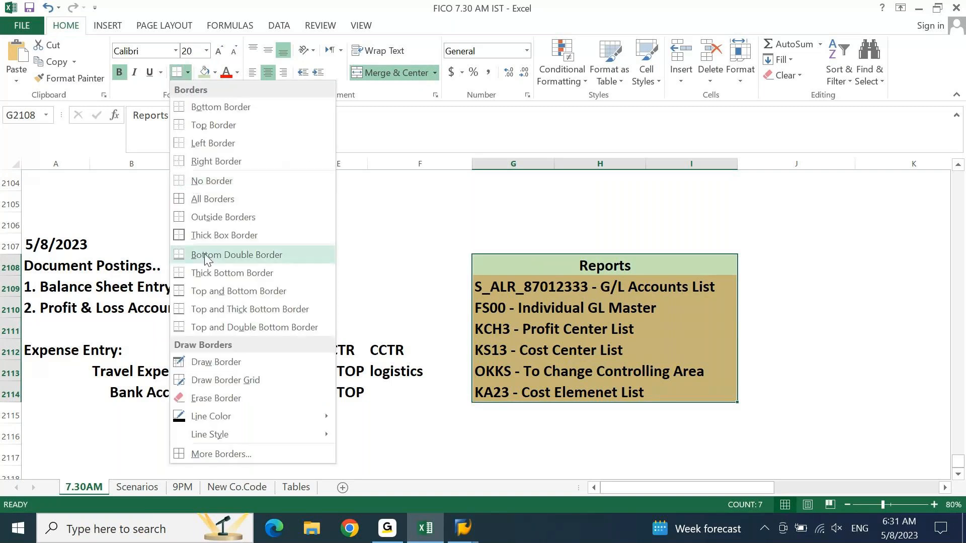
pyautogui.click(210, 236)
pyautogui.click(397, 413)
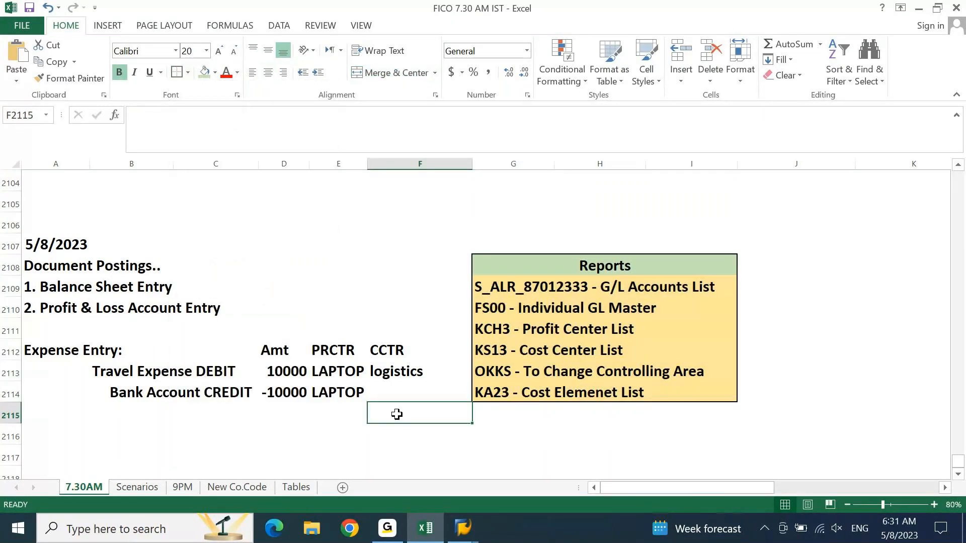
pyautogui.press('Home')
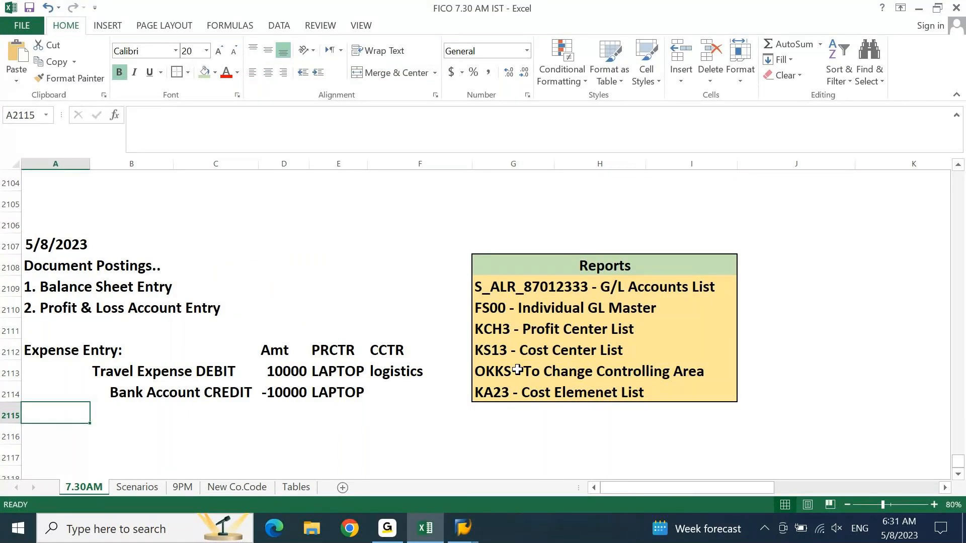
pyautogui.press('Down')
pyautogui.press('Down')
pyautogui.press('Down')
pyautogui.press('Down')
pyautogui.press('Down')
pyautogui.press('Down')
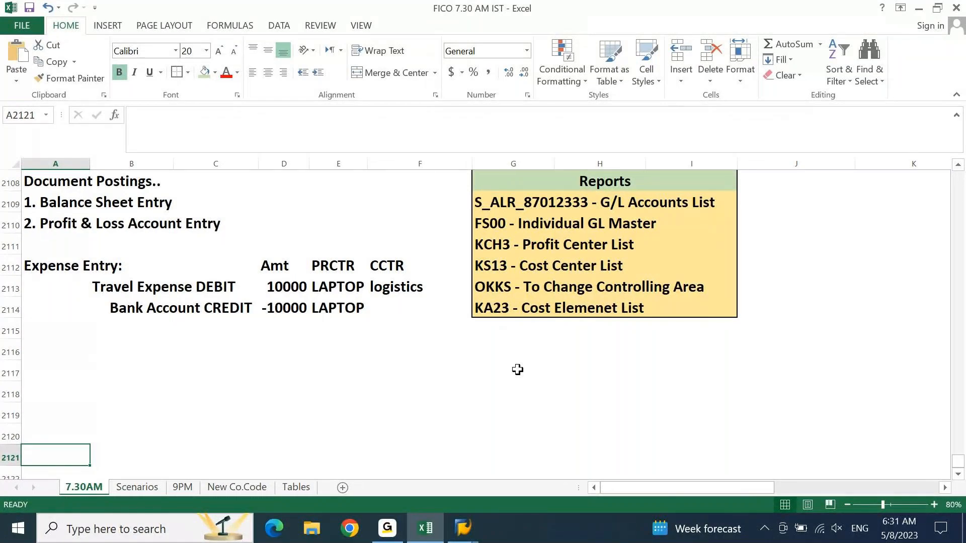
# Switch to the SAP G/L accounts list report and run it for company code DEIN.
pyautogui.moveTo(474, 533)
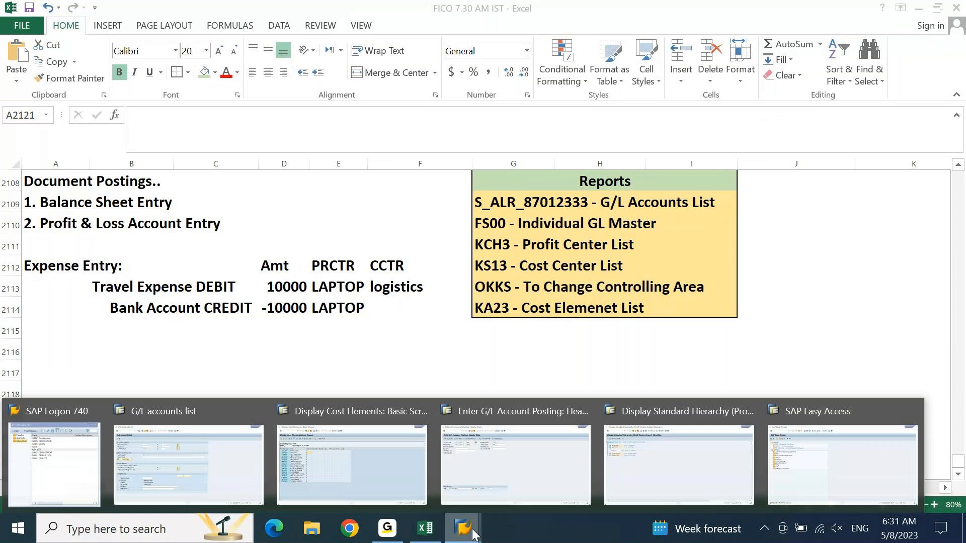
pyautogui.click(222, 489)
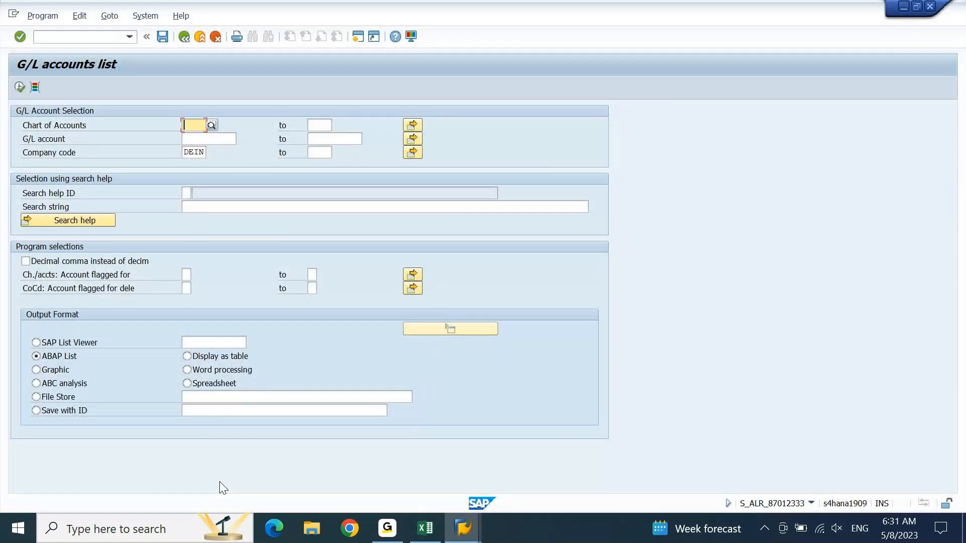
pyautogui.click(23, 86)
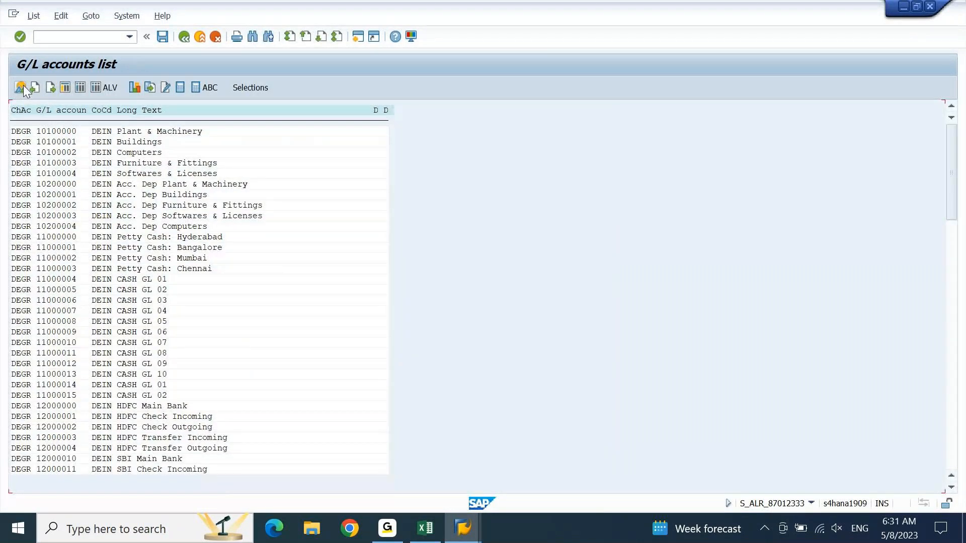
# Search the G/L accounts list for "travel".
pyautogui.hotkey('ctrl', 'f')
pyautogui.write('t')
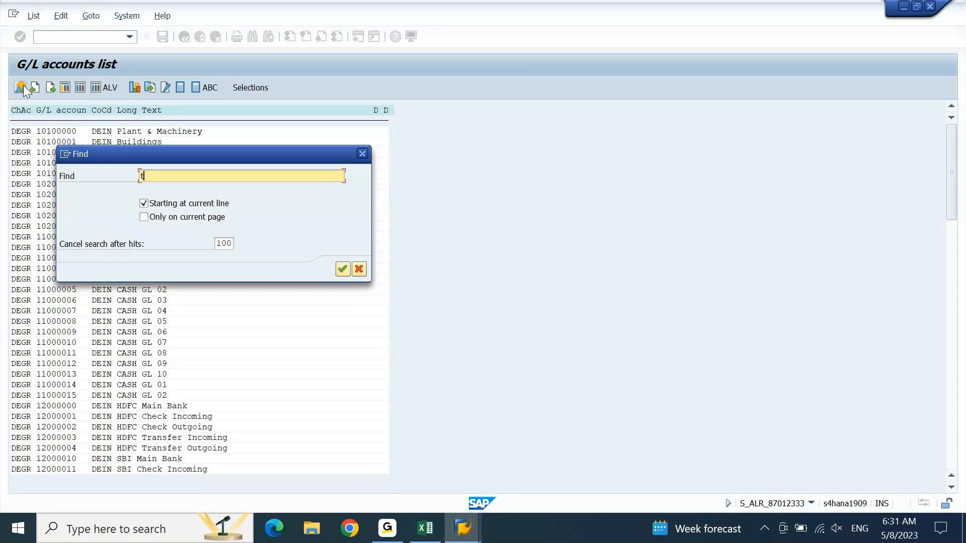
pyautogui.write('rav')
pyautogui.write('l')
pyautogui.press('Return')
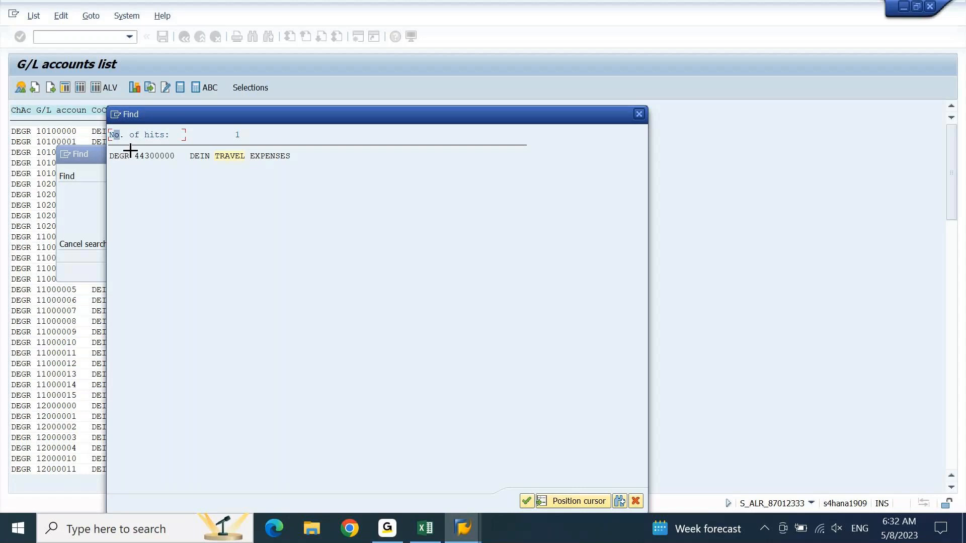
# Copy the G/L account number of TRAVEL EXPENSES from the search hit and close the search.
pyautogui.moveTo(135, 153); pyautogui.dragTo(173, 162)
pyautogui.hotkey('ctrl', 'c')
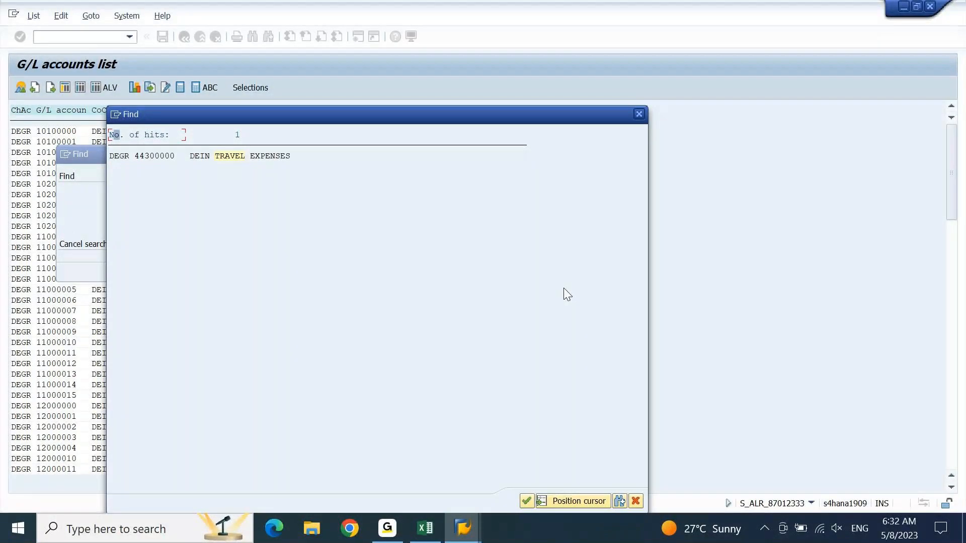
pyautogui.press('Escape')
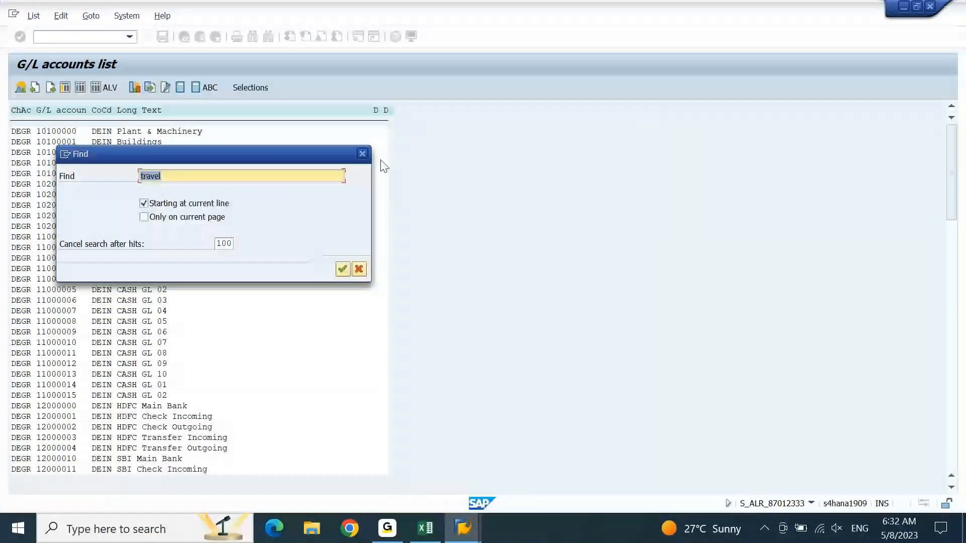
pyautogui.click(363, 156)
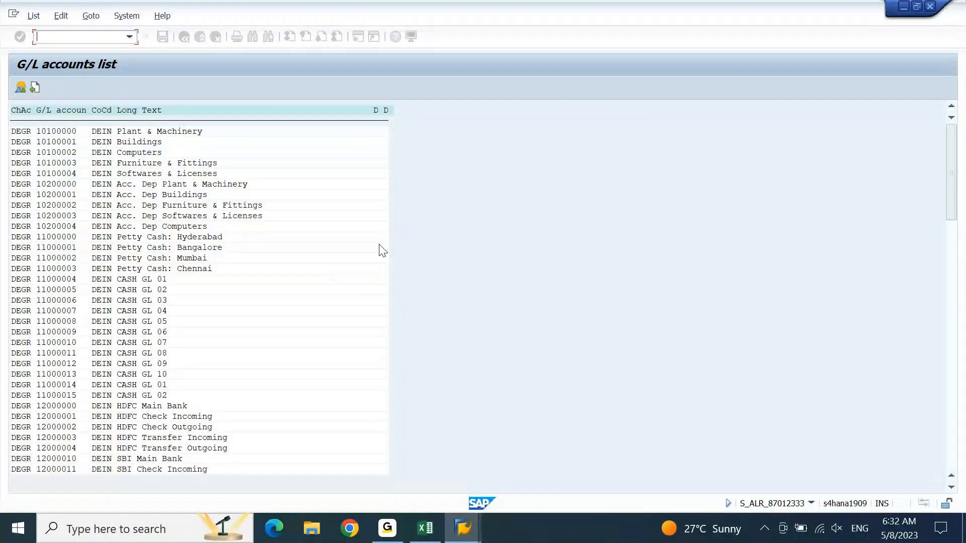
# Switch to the G/L account posting header and examine the document type, the posting date's month and the period.
pyautogui.moveTo(462, 529)
pyautogui.click(540, 453)
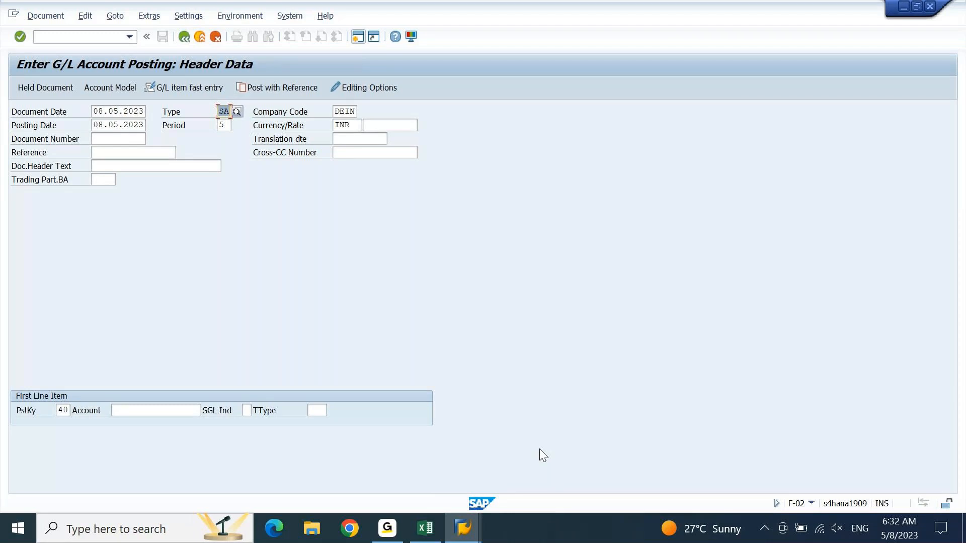
pyautogui.press('Tab')
pyautogui.press('Tab')
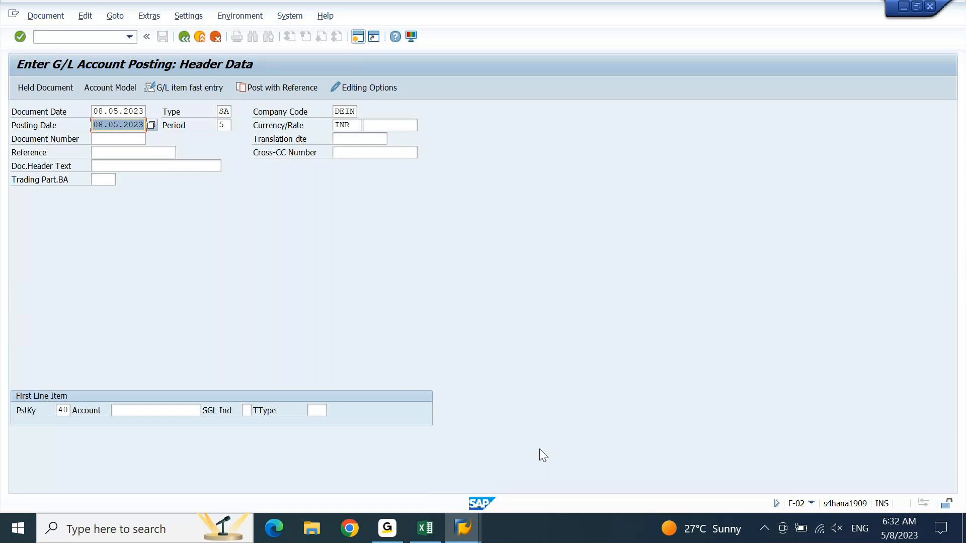
pyautogui.press('Tab')
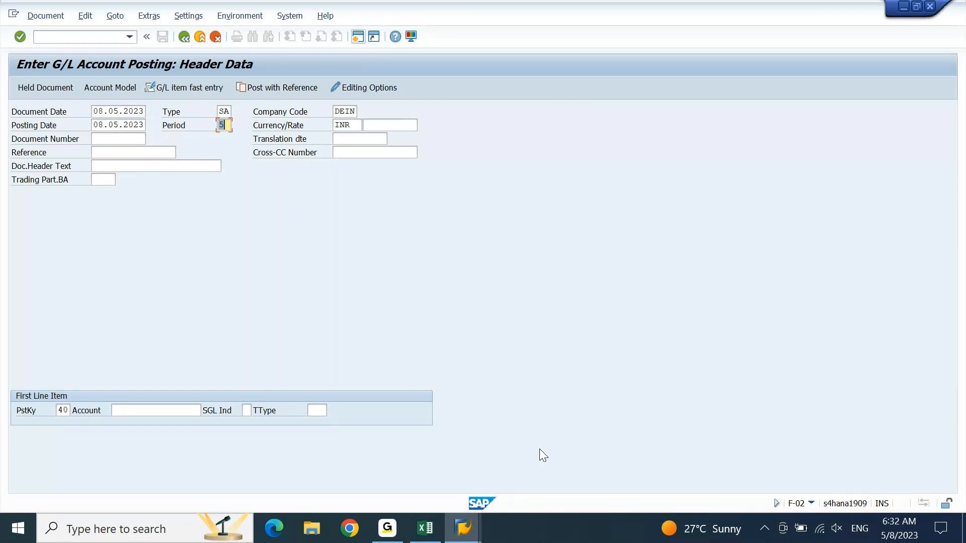
pyautogui.hotkey('shift', 'Tab')
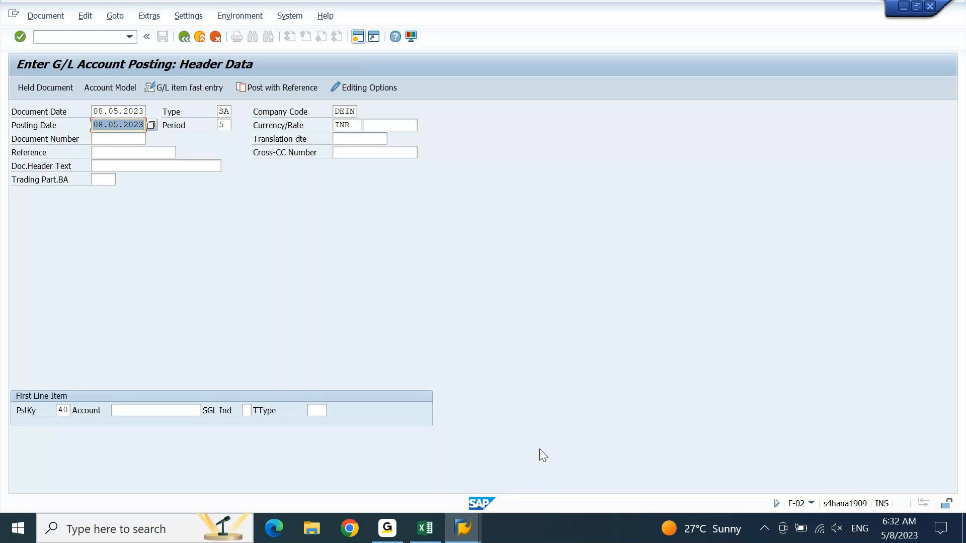
pyautogui.press('Home')
pyautogui.press('Right')
pyautogui.press('Right')
pyautogui.press('Right')
pyautogui.hotkey('shift', 'Right')
pyautogui.hotkey('shift', 'Right')
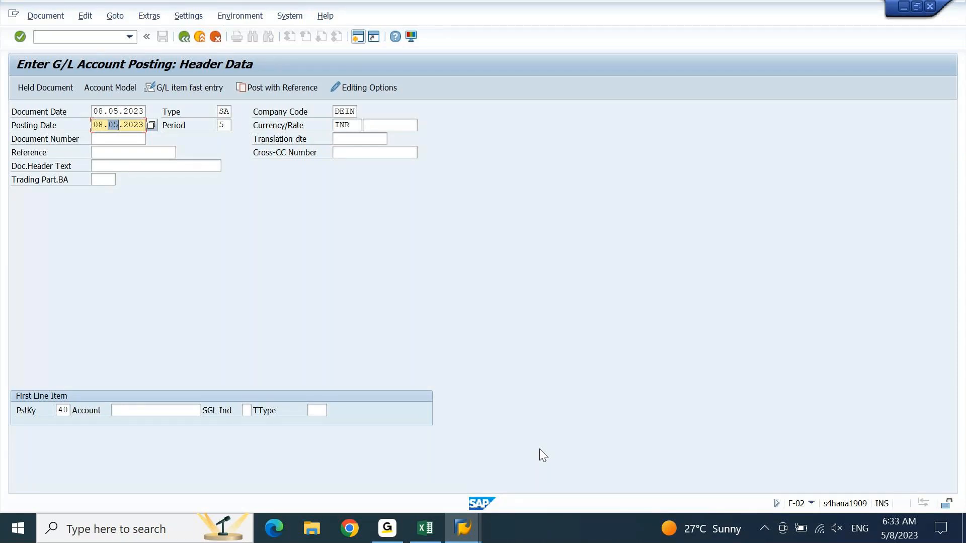
pyautogui.press('Tab')
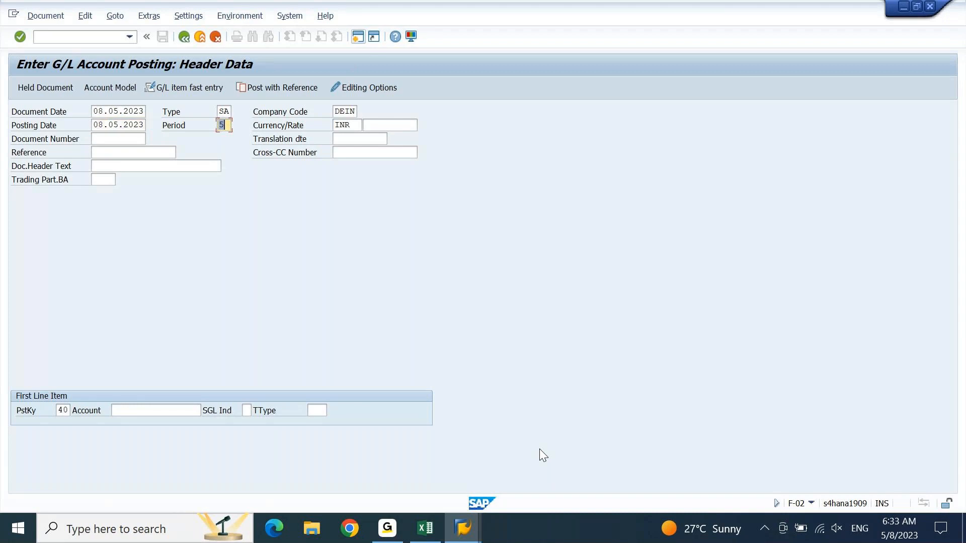
# Try to set the posting period to 2 while keeping the posting date 08.05.2023.
pyautogui.write('2')
pyautogui.press('Return')
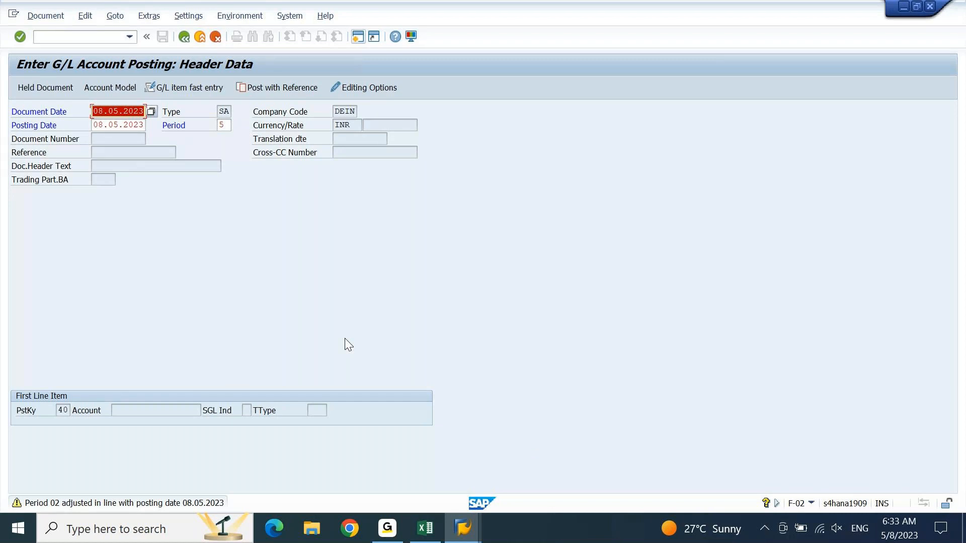
pyautogui.click(121, 125)
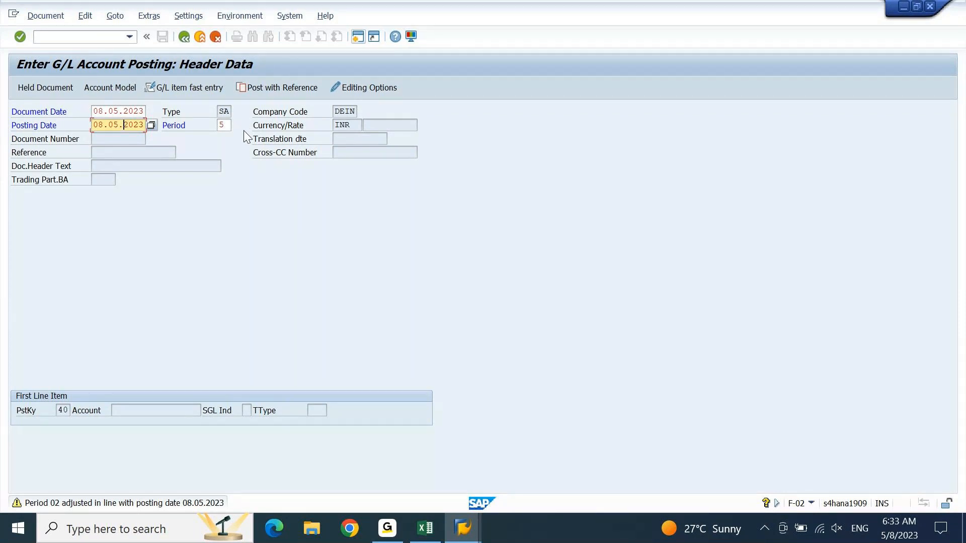
pyautogui.press('Return')
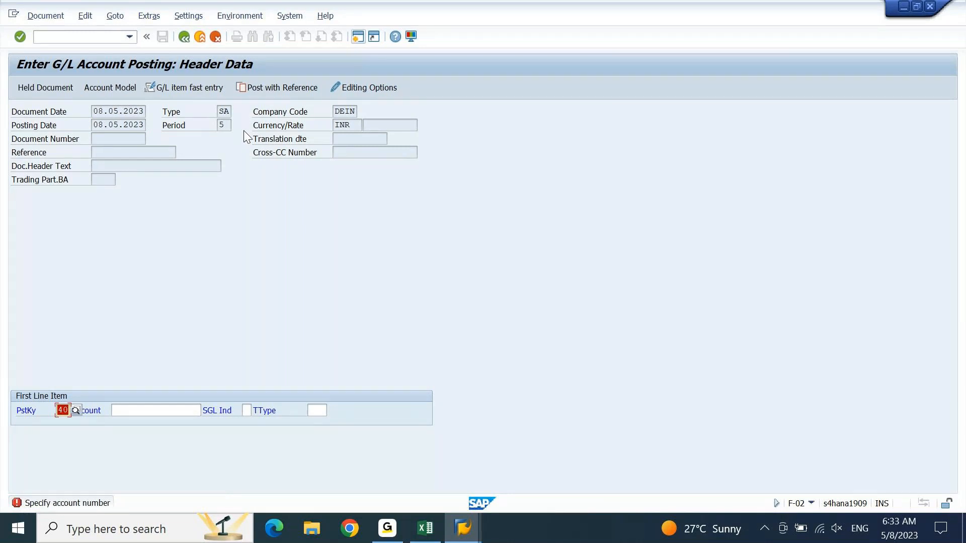
# Enter G/L account 44300000 for the first debit line item and set its amount to 10000 INR.
pyautogui.click(123, 163)
pyautogui.click(133, 151)
pyautogui.click(136, 171)
pyautogui.click(168, 413)
pyautogui.write('44300000')
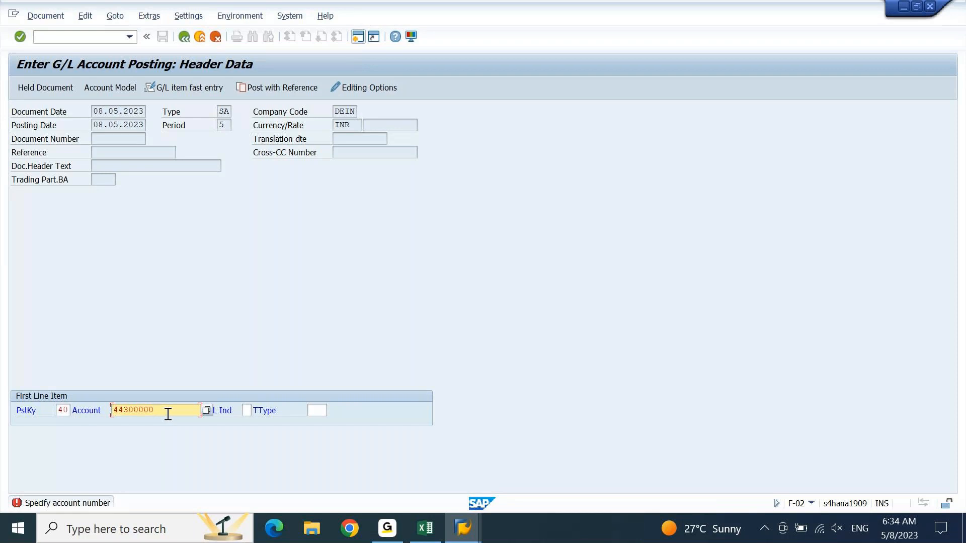
pyautogui.press('Return')
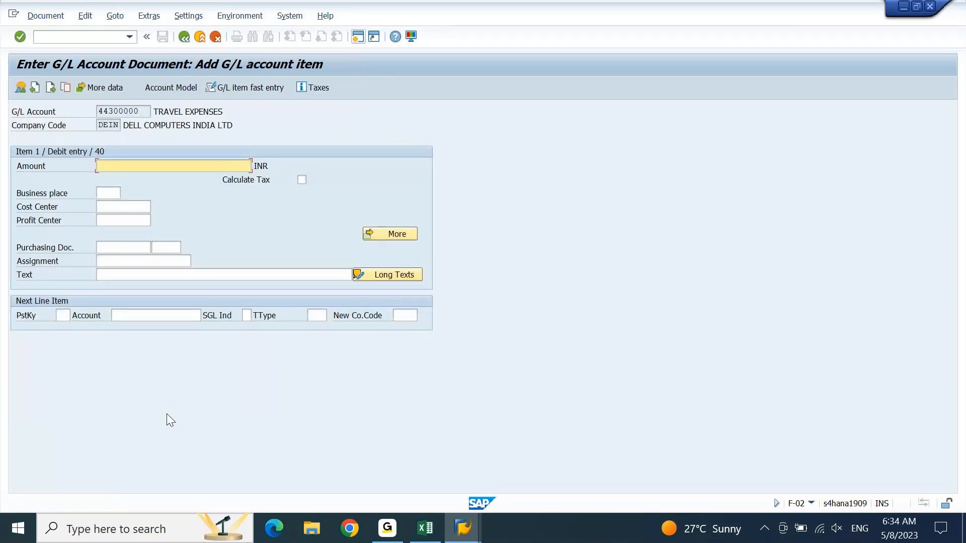
pyautogui.write('10000')
pyautogui.click(117, 207)
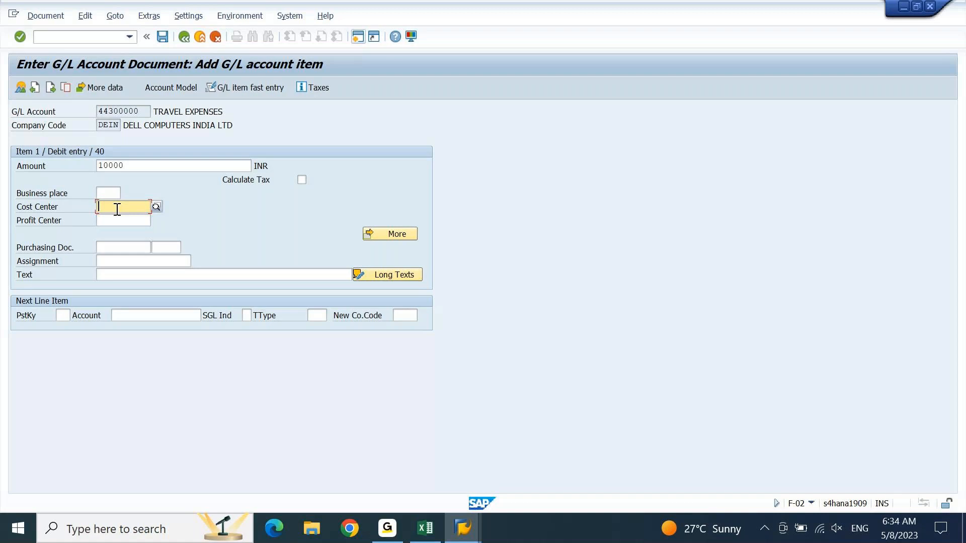
# Switch to the cost elements session, leave its report and run the KS13 master data report for all cost centers.
pyautogui.click(462, 528)
pyautogui.click(383, 460)
pyautogui.press('F3')
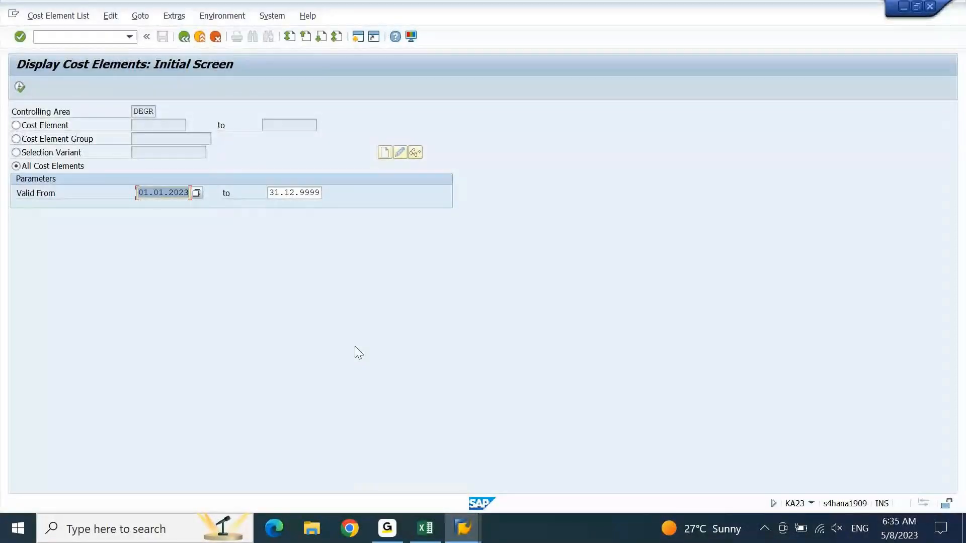
pyautogui.click(183, 36)
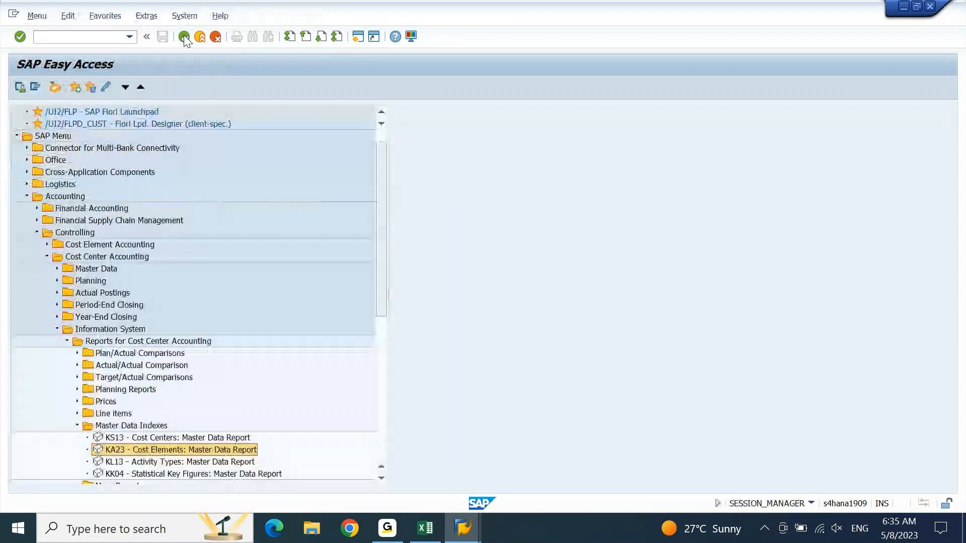
pyautogui.doubleClick(199, 438)
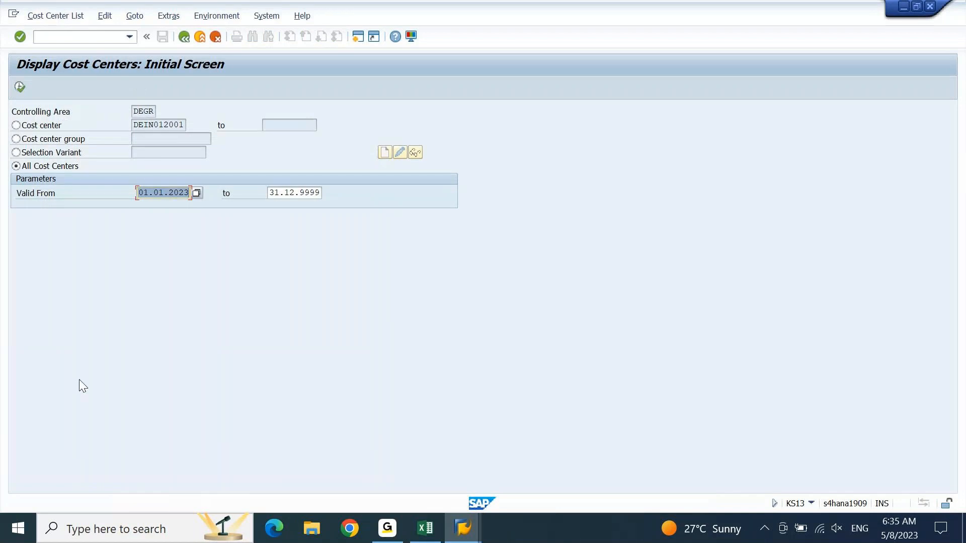
pyautogui.press('F8')
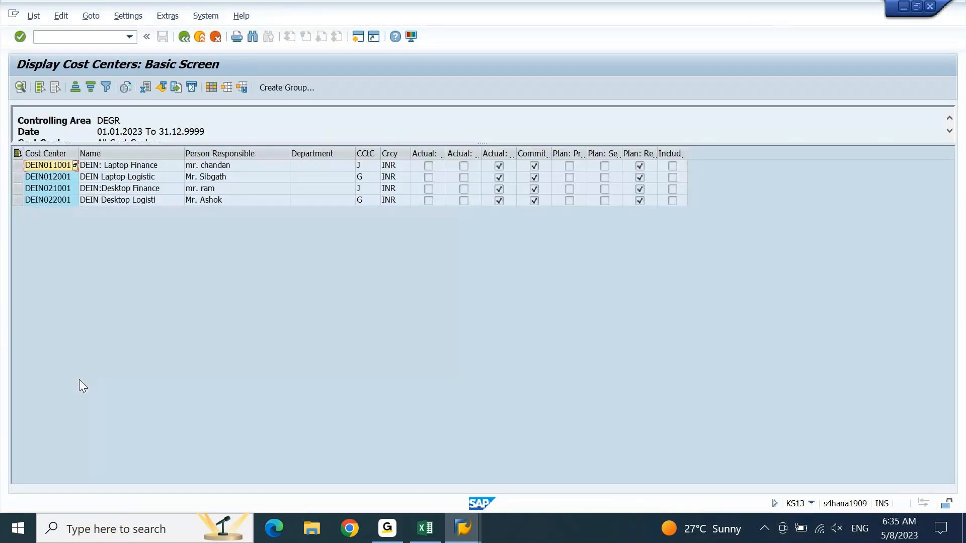
# Pick out the DEIN Laptop Logistic cost center code in the list and return to the G/L account item entry.
pyautogui.click(155, 169)
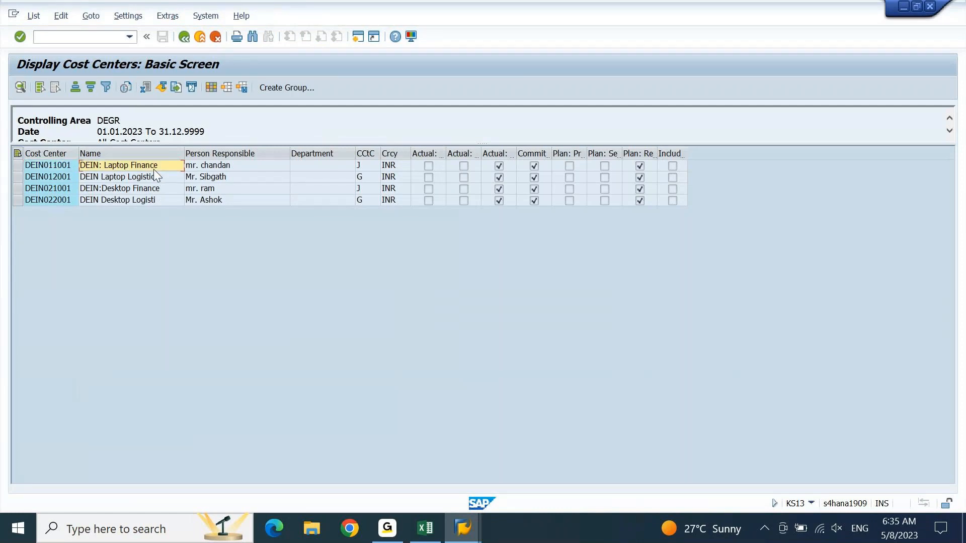
pyautogui.click(152, 177)
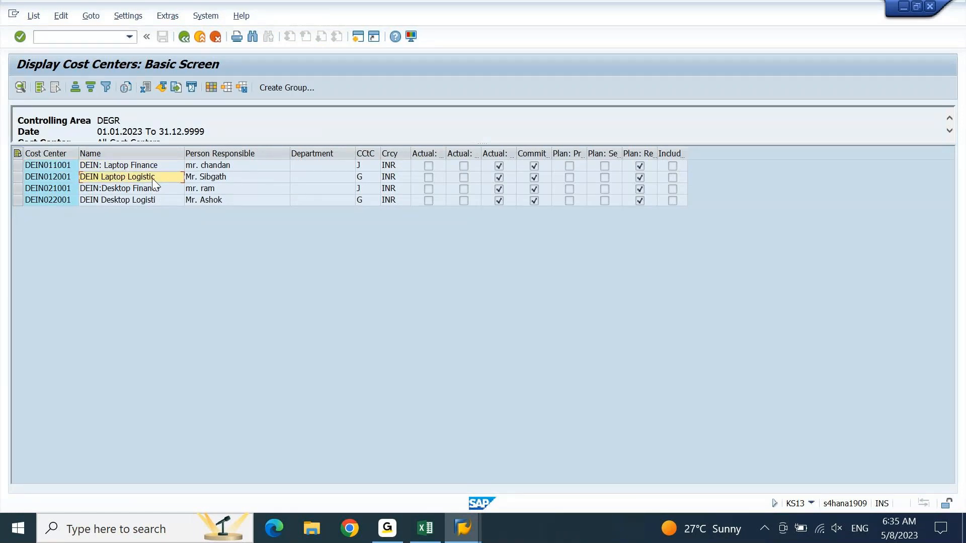
pyautogui.press('Left')
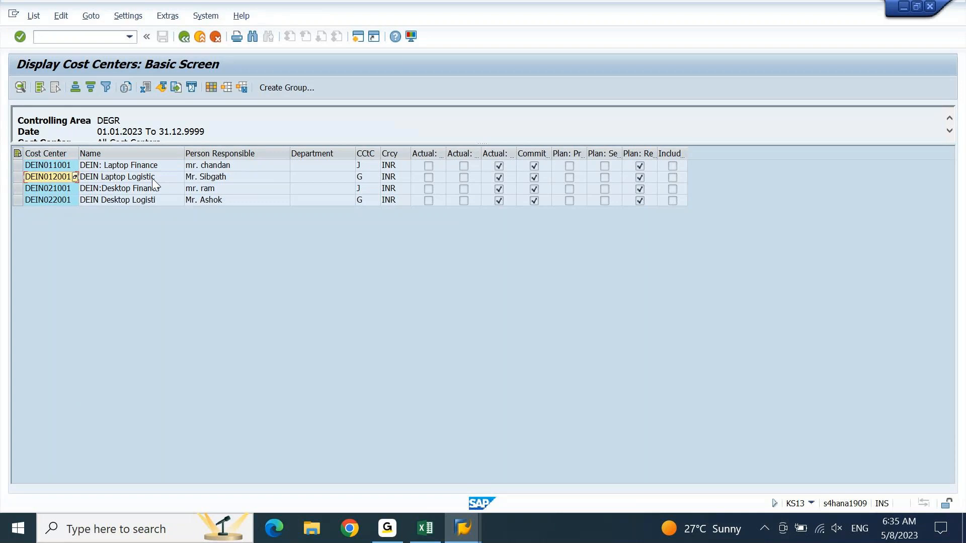
pyautogui.press('Left')
pyautogui.moveTo(468, 532)
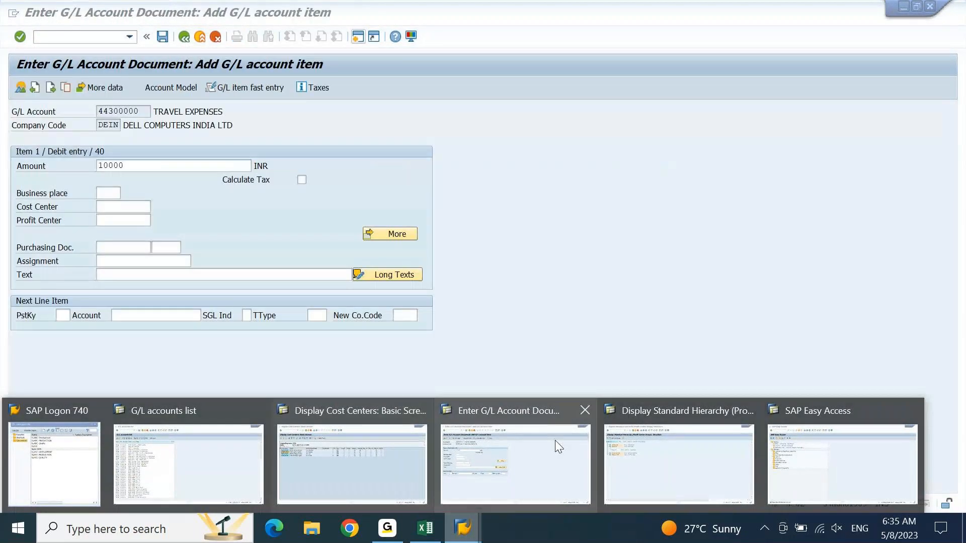
pyautogui.click(556, 442)
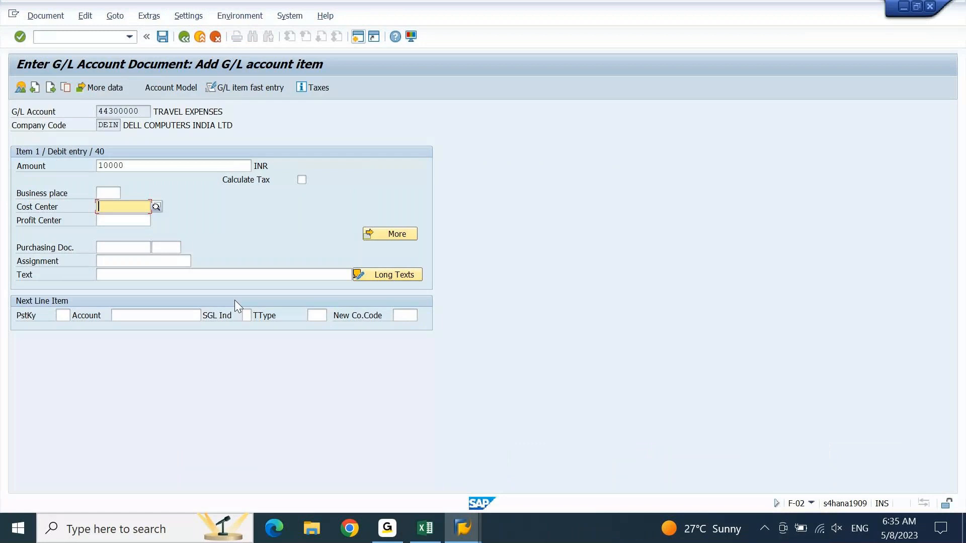
# Try to assign cost center DEIN012001 to the travel expense item and read the detailed explanation of the system message.
pyautogui.write('DEIN012001')
pyautogui.click(125, 220)
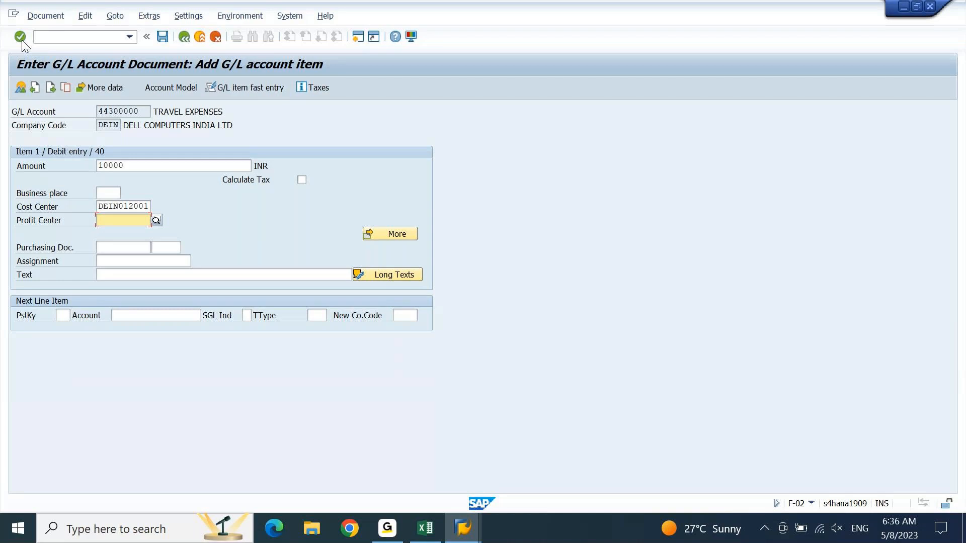
pyautogui.click(22, 40)
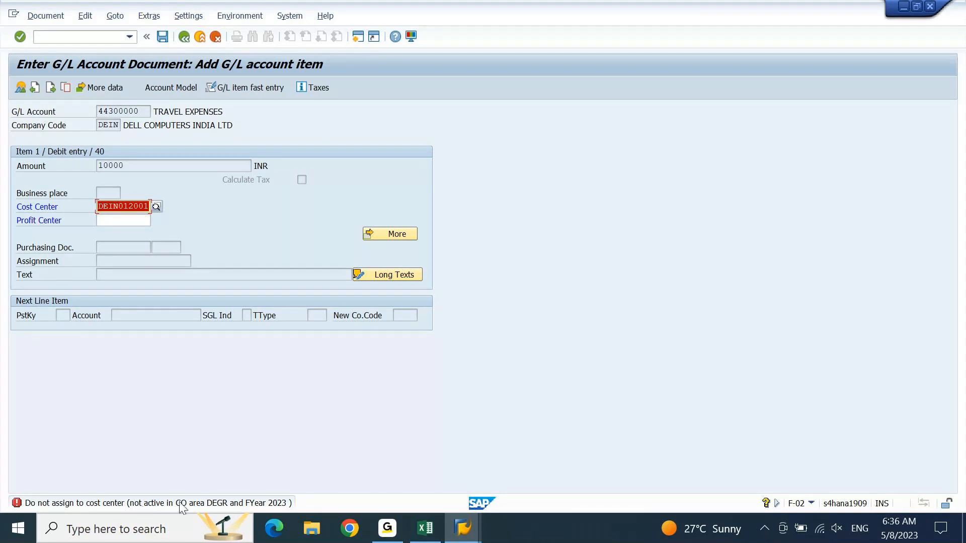
pyautogui.doubleClick(267, 506)
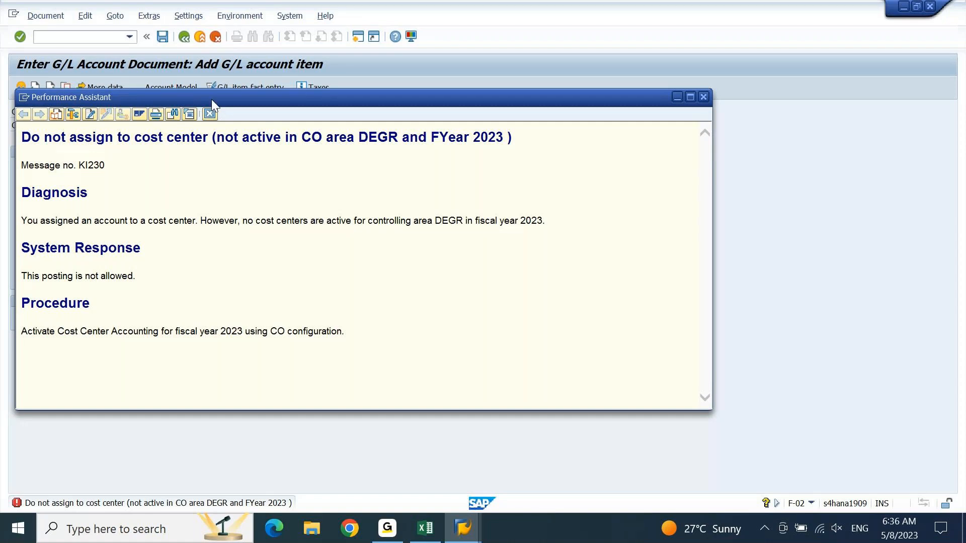
pyautogui.click(211, 114)
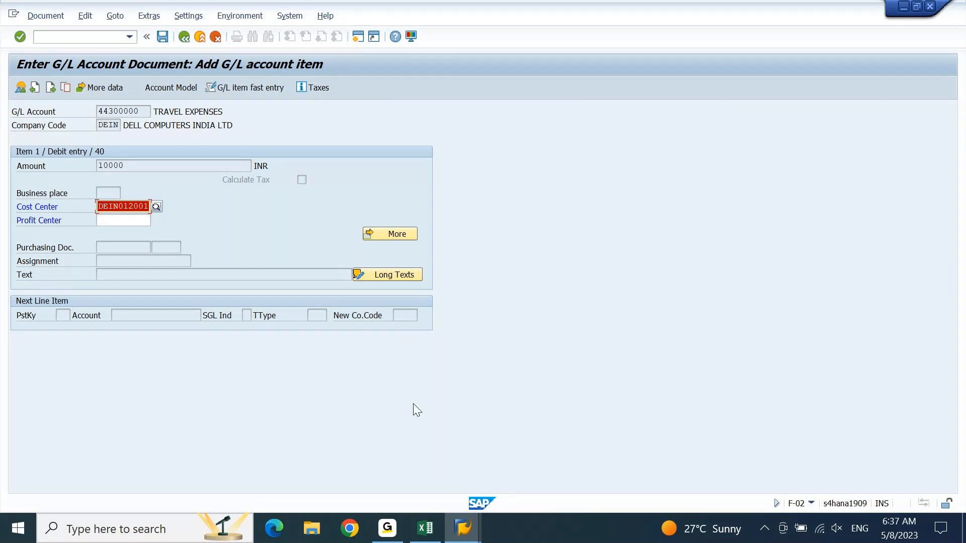
# Switch to the SAP Easy Access session and start transaction OKKP for maintaining controlling areas.
pyautogui.click(462, 528)
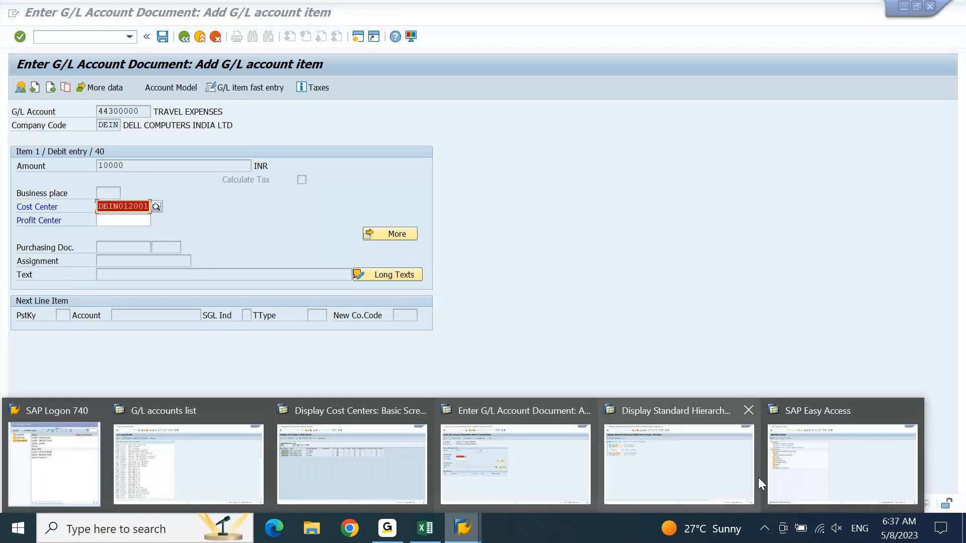
pyautogui.click(804, 482)
pyautogui.write('okkp')
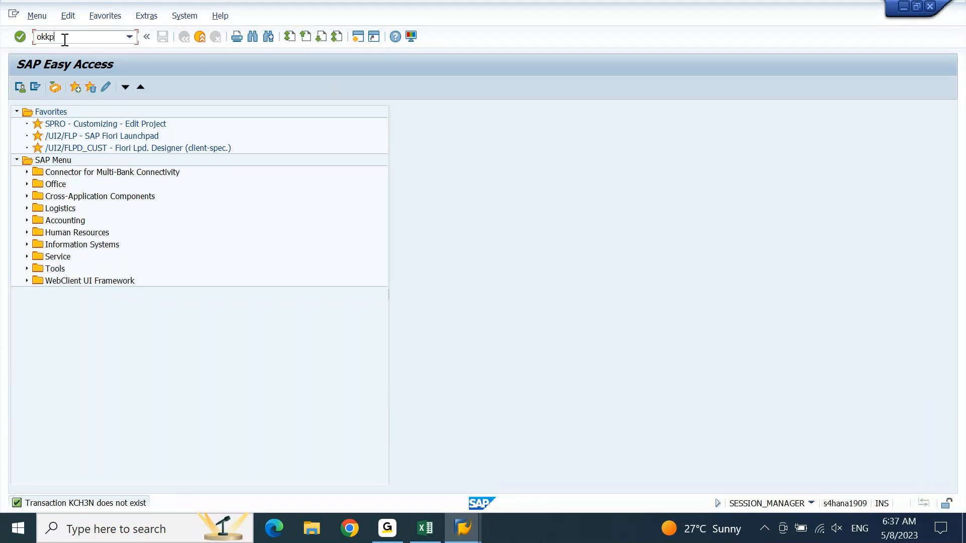
pyautogui.press('Return')
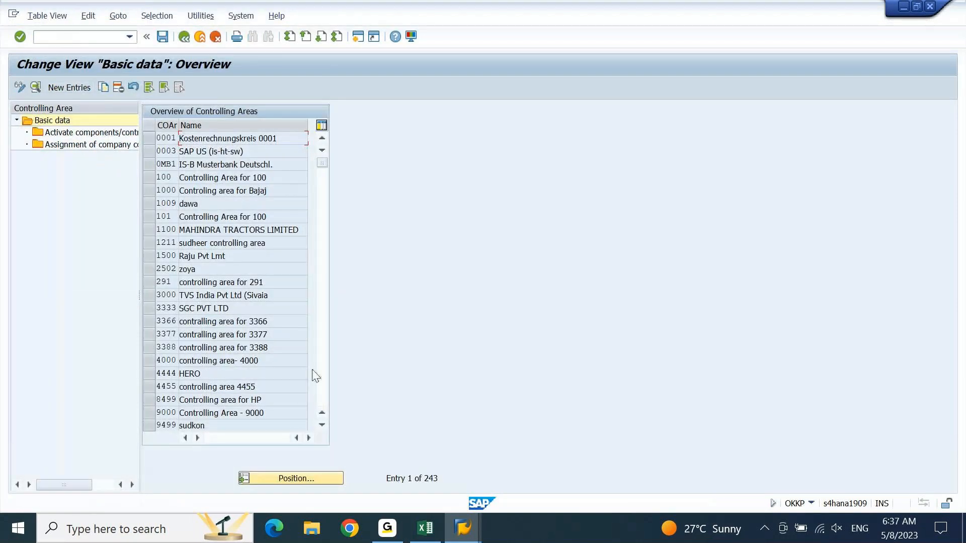
# Locate and select controlling area DEGR, widen the navigation tree and open its Activate components/control indicators details.
pyautogui.click(290, 483)
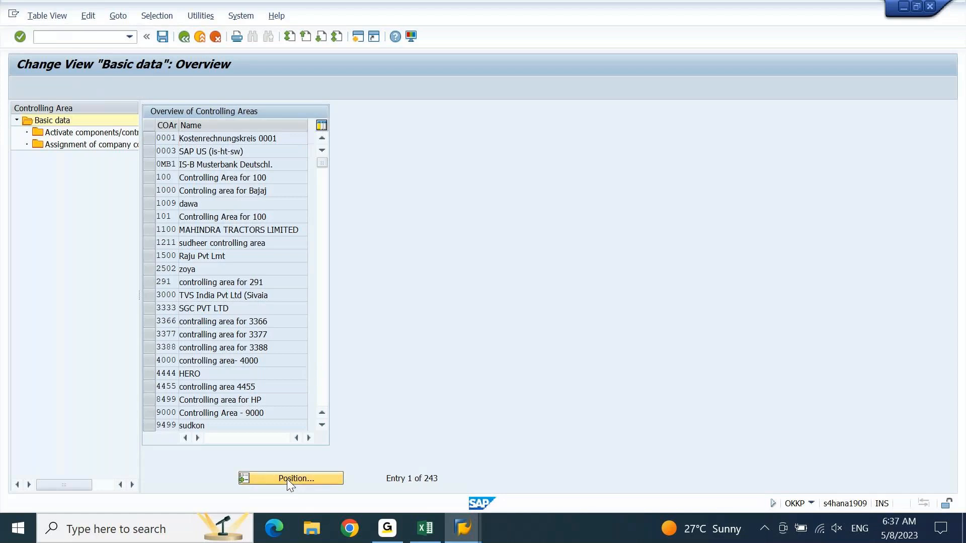
pyautogui.click(290, 479)
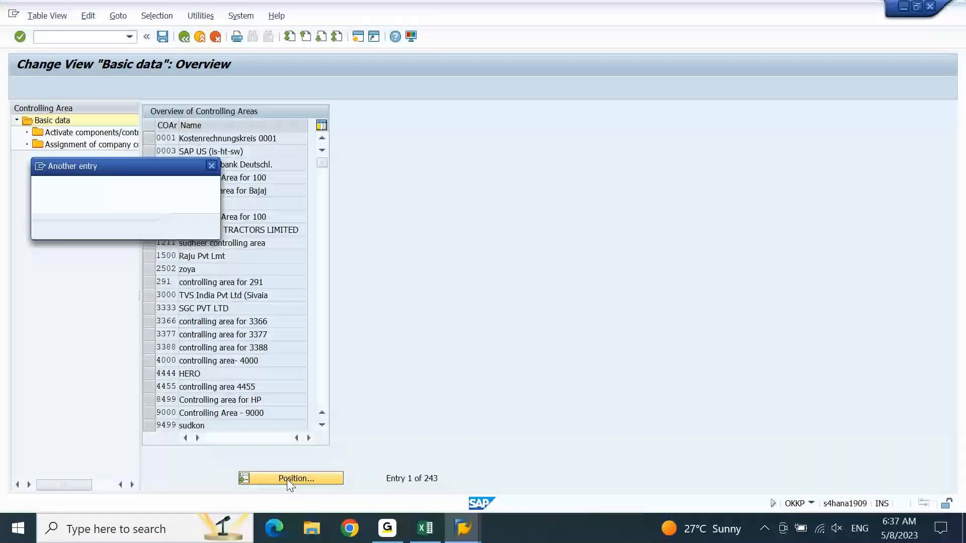
pyautogui.write('degr')
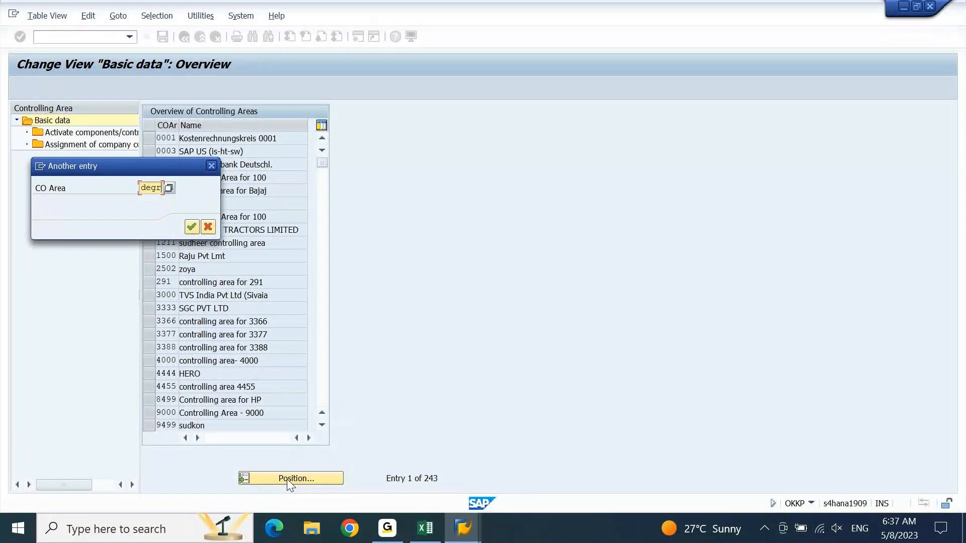
pyautogui.click(191, 227)
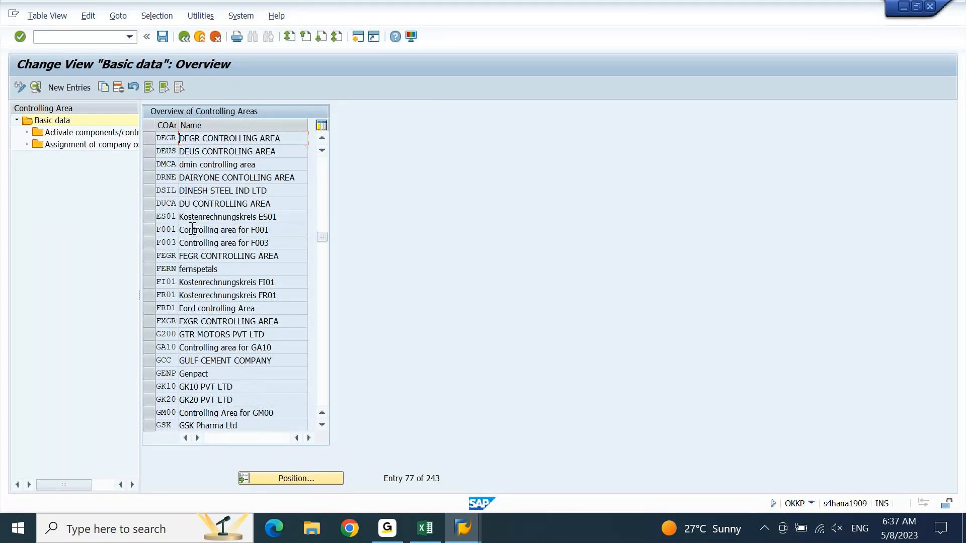
pyautogui.click(149, 138)
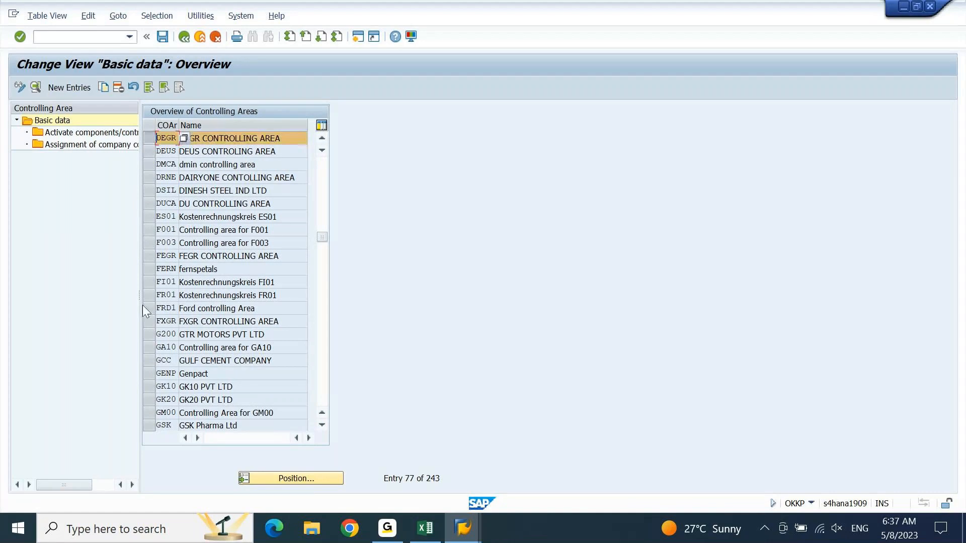
pyautogui.moveTo(139, 293); pyautogui.dragTo(250, 287)
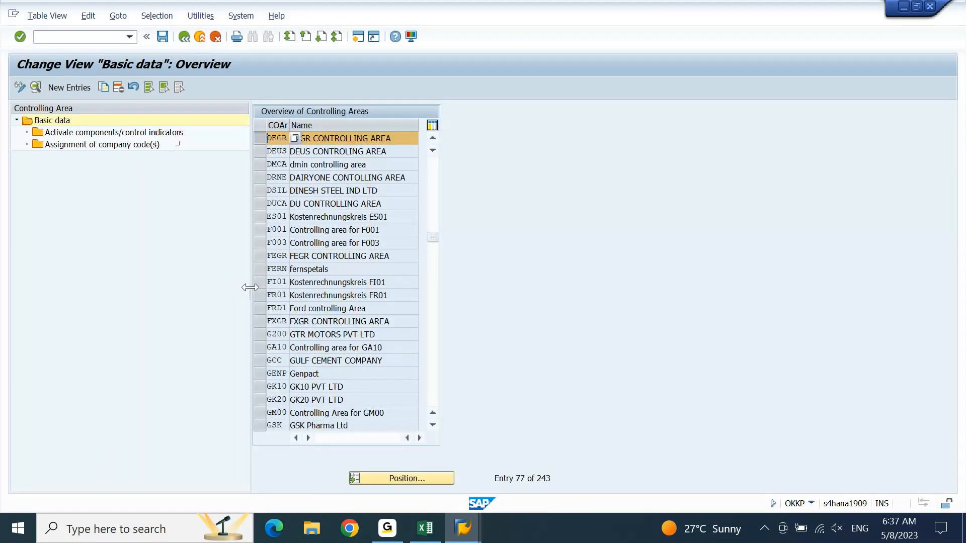
pyautogui.click(73, 133)
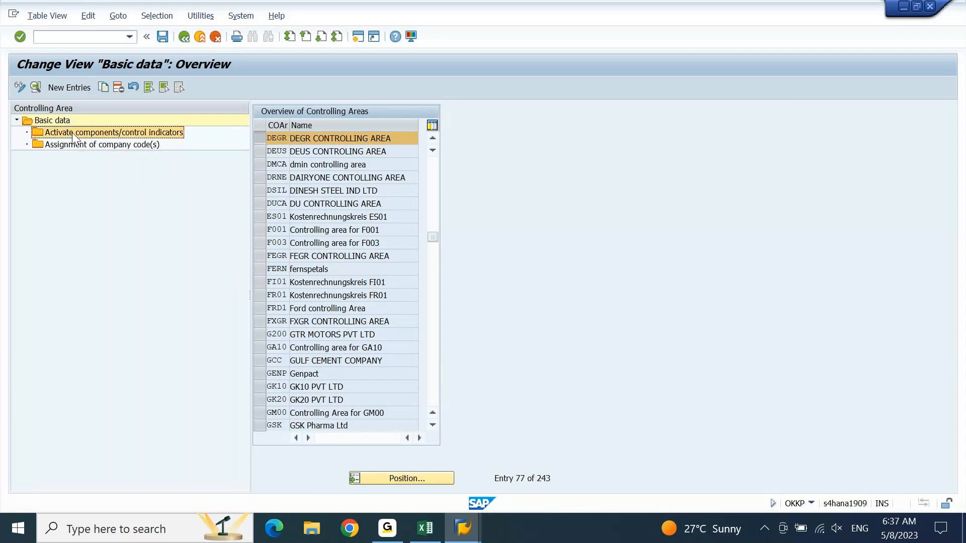
pyautogui.doubleClick(71, 132)
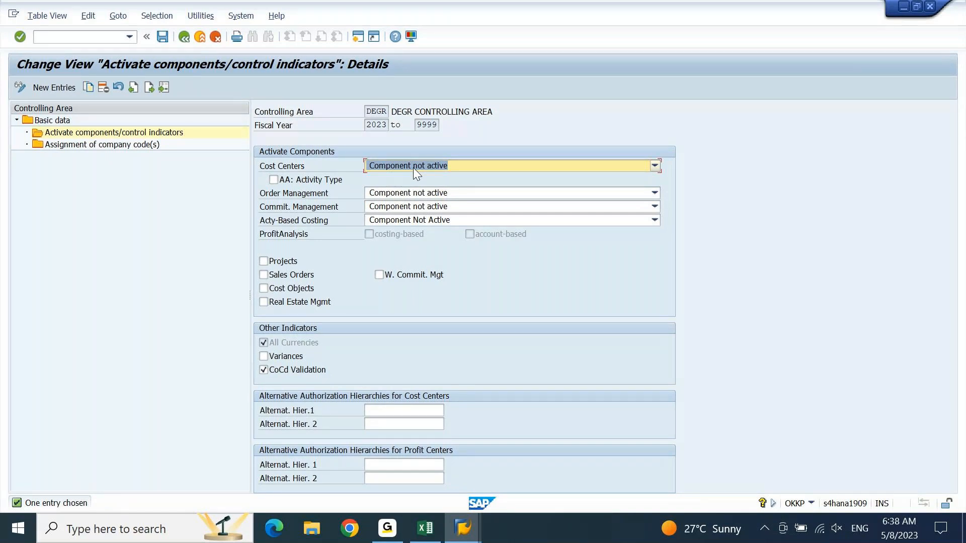
# Set Cost Centers to Component active for DEGR and save the change in the proposed customizing request, accepting the messages.
pyautogui.click(657, 165)
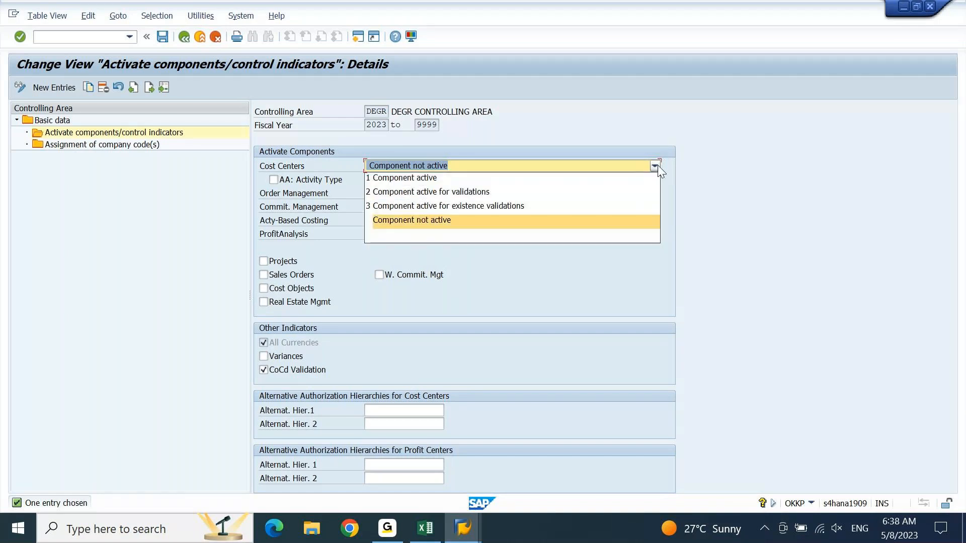
pyautogui.click(505, 178)
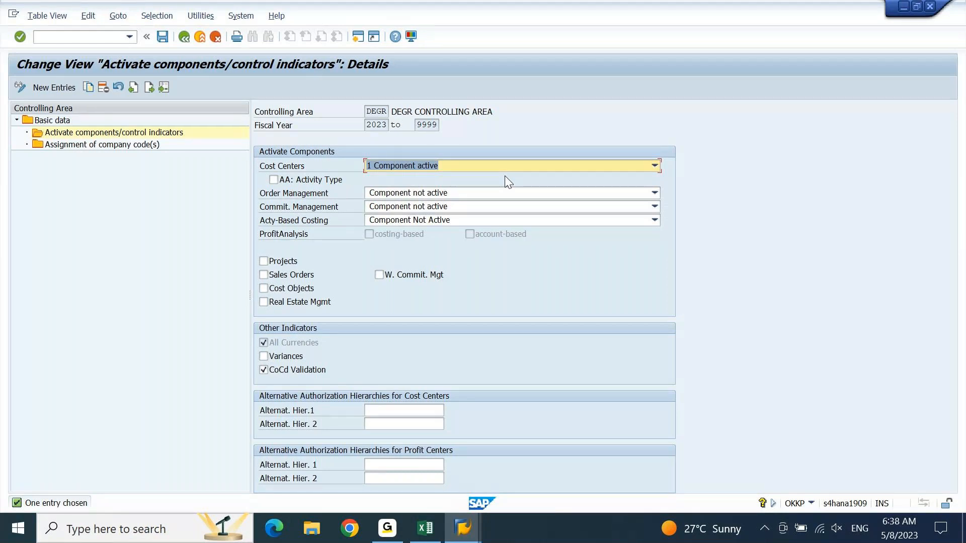
pyautogui.click(162, 37)
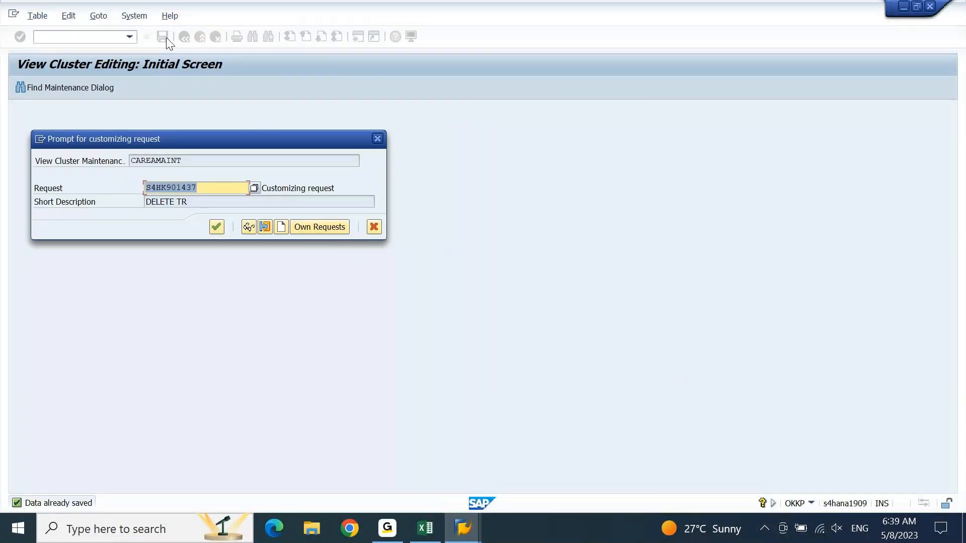
pyautogui.click(217, 226)
pyautogui.click(342, 376)
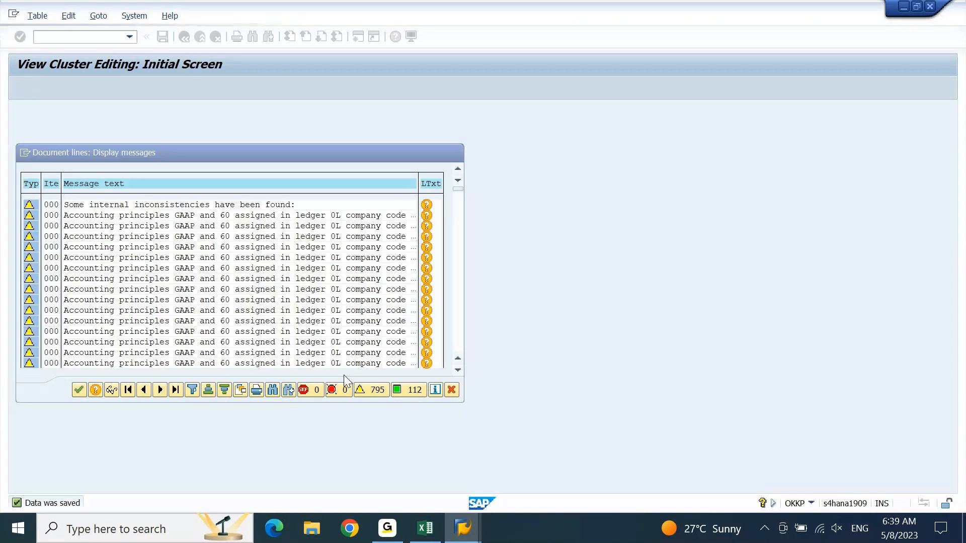
pyautogui.press('Return')
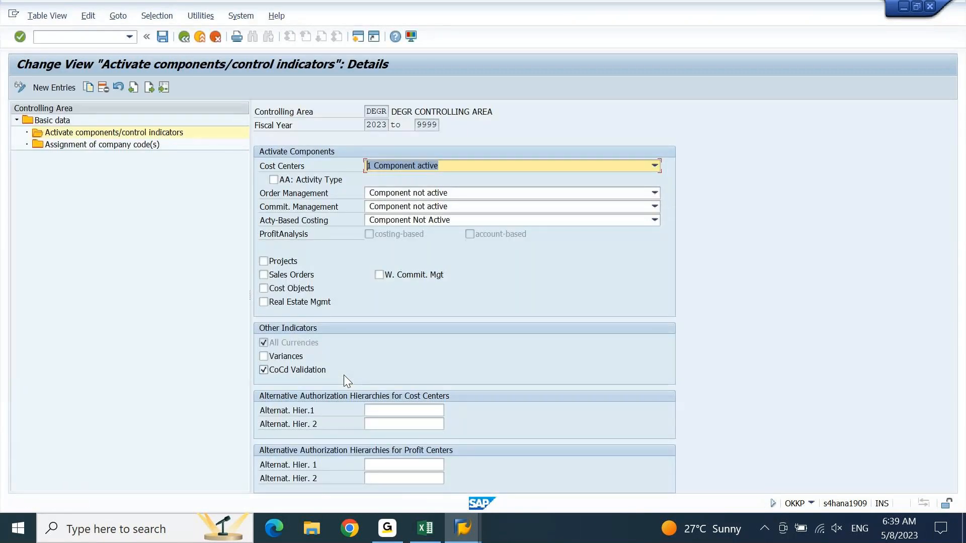
# Close the controlling area session and try to validate the travel expense item with cost center DEIN012001 again.
pyautogui.click(931, 6)
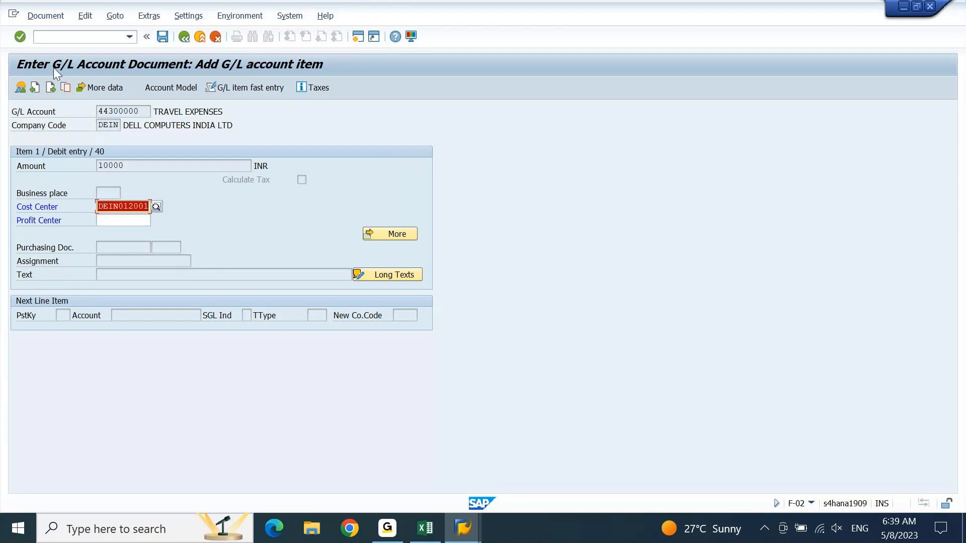
pyautogui.click(20, 36)
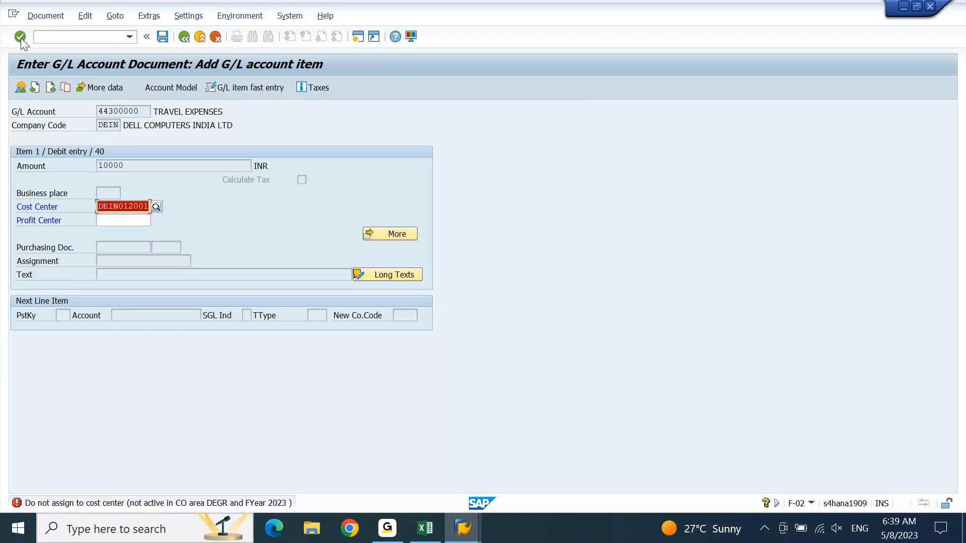
pyautogui.click(20, 36)
# Abandon the current G/L document, restart transaction F-02 and set the document date to 08.05.2023.
pyautogui.click(53, 38)
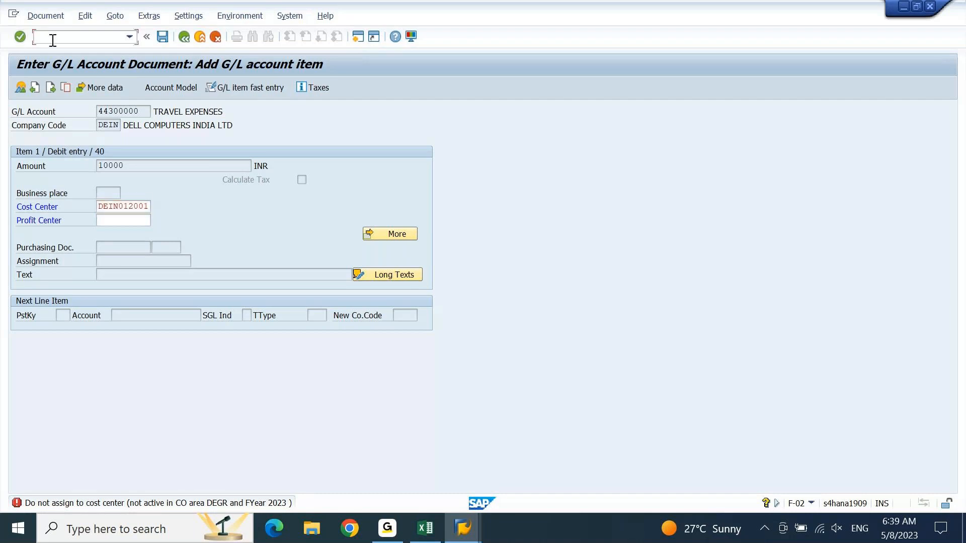
pyautogui.write('/n')
pyautogui.press('Return')
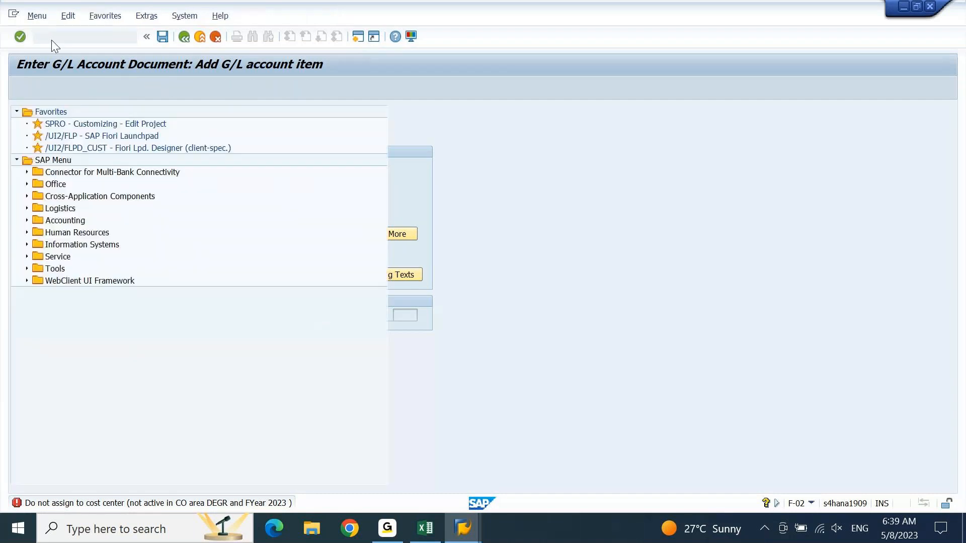
pyautogui.write('F-02')
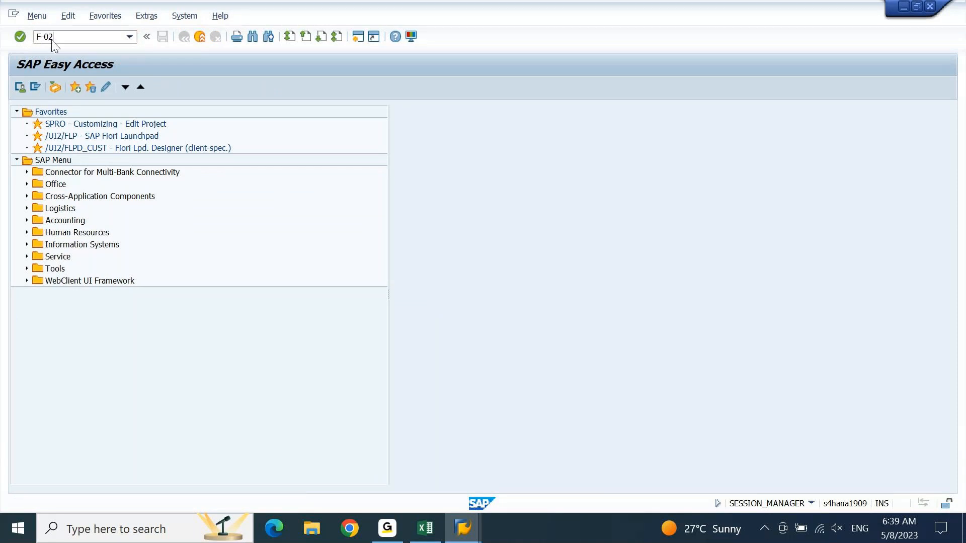
pyautogui.press('Return')
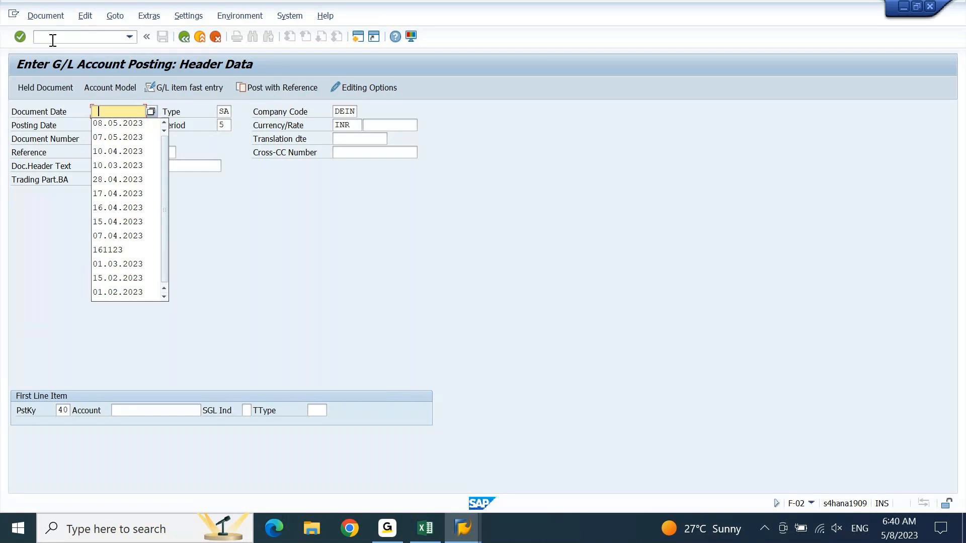
pyautogui.press('Down')
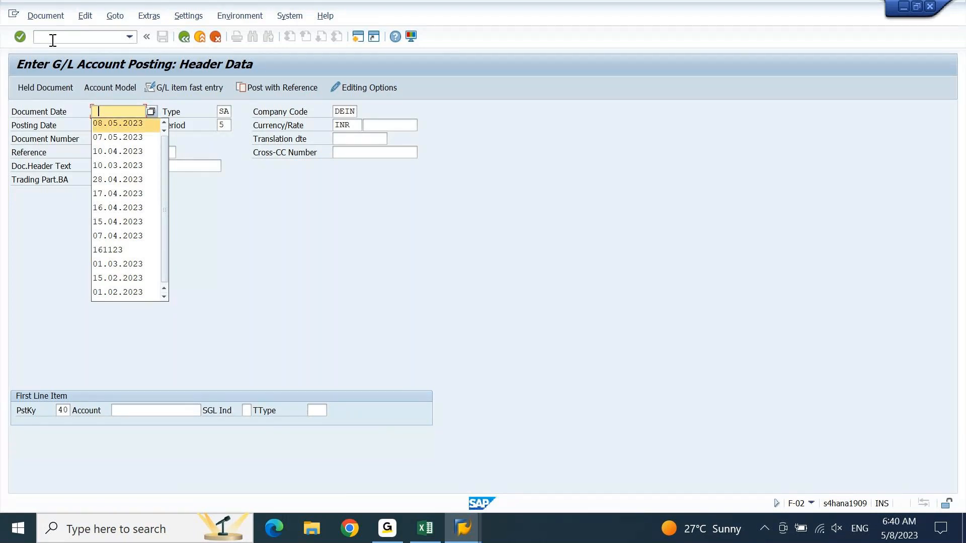
pyautogui.press('Down')
pyautogui.press('Up')
pyautogui.press('Down')
pyautogui.press('Down')
pyautogui.press('Down')
pyautogui.press('Up')
pyautogui.press('Up')
pyautogui.press('Up')
pyautogui.press('Down')
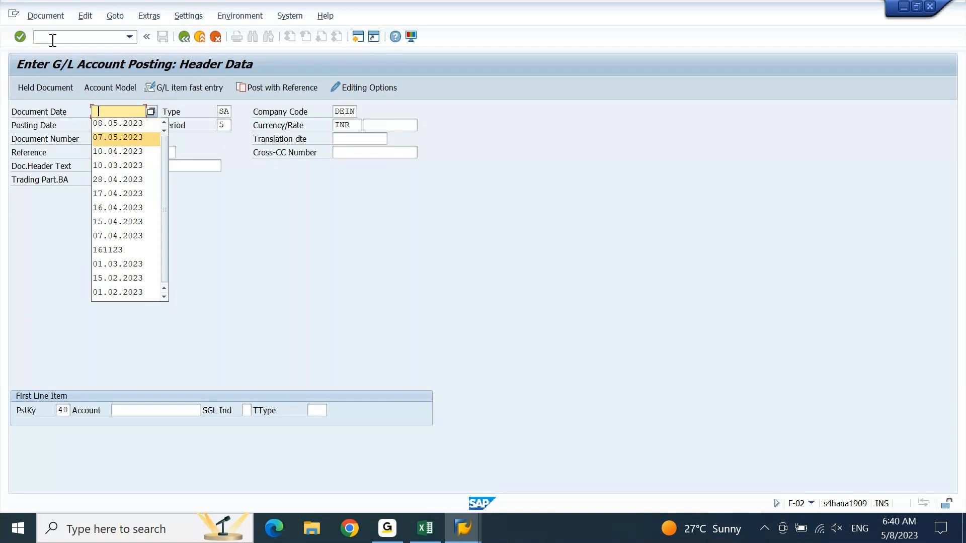
pyautogui.press('Up')
pyautogui.press('Tab')
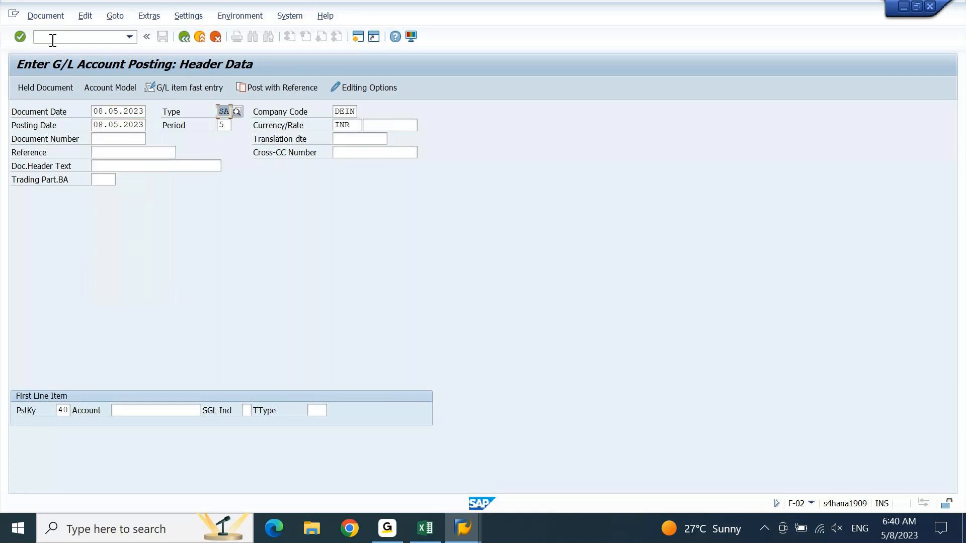
# Enter TRAVEL EXP as the reference and TRAVEL EXP LOGISTICS DEPT as the document header text.
pyautogui.press('Tab')
pyautogui.press('Tab')
pyautogui.press('Tab')
pyautogui.press('Tab')
pyautogui.press('Tab')
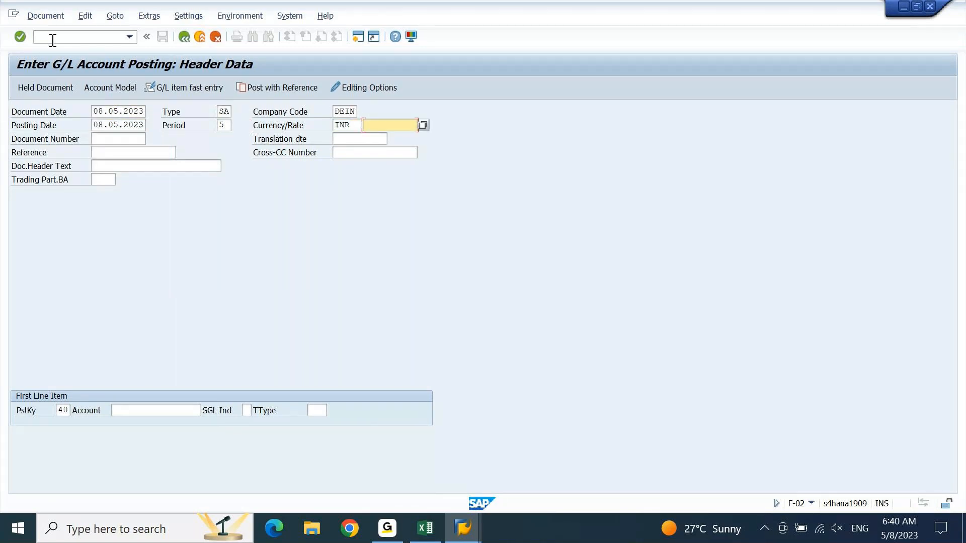
pyautogui.press('Tab')
pyautogui.press('Tab')
pyautogui.press('Tab')
pyautogui.press('Tab')
pyautogui.hotkey('shift', 'Tab')
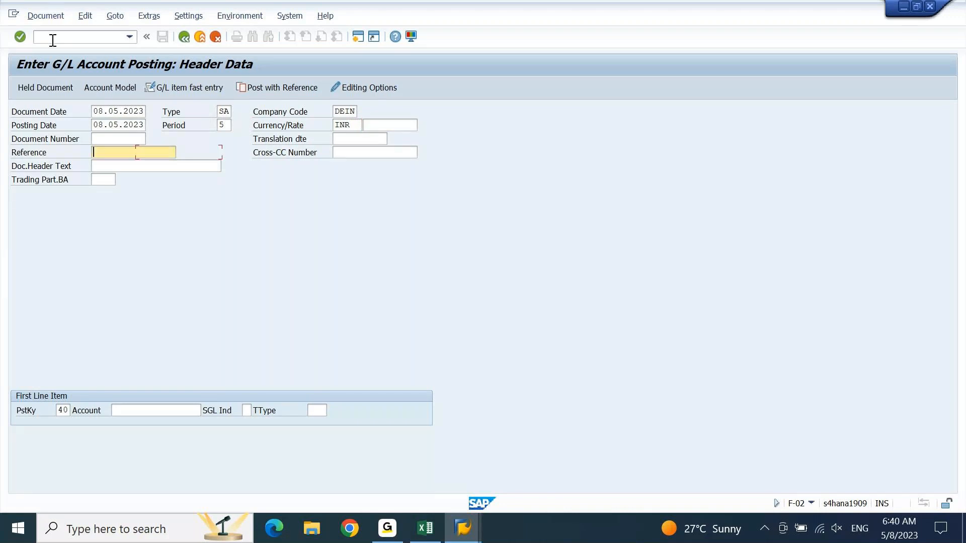
pyautogui.write('TRAVEL EXP')
pyautogui.press('Tab')
pyautogui.press('Tab')
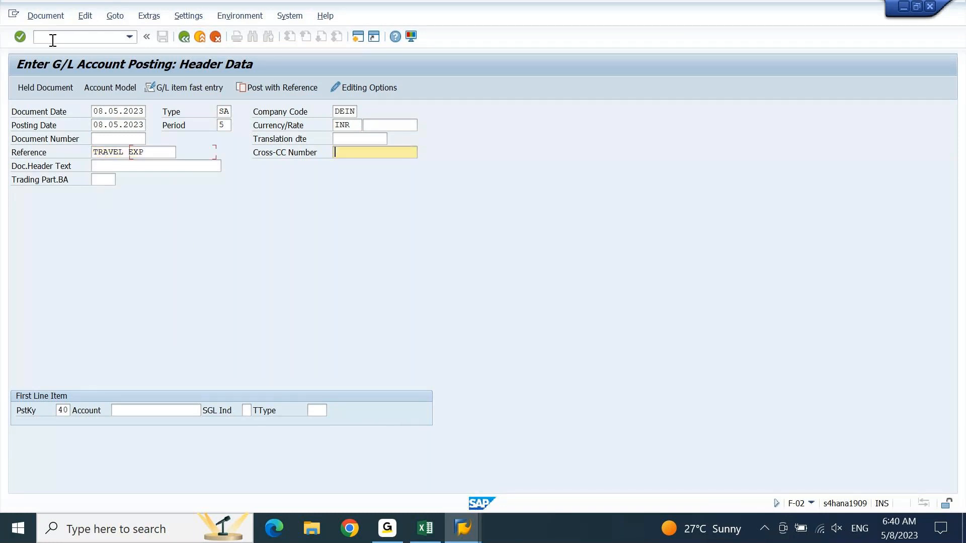
pyautogui.write('TRA')
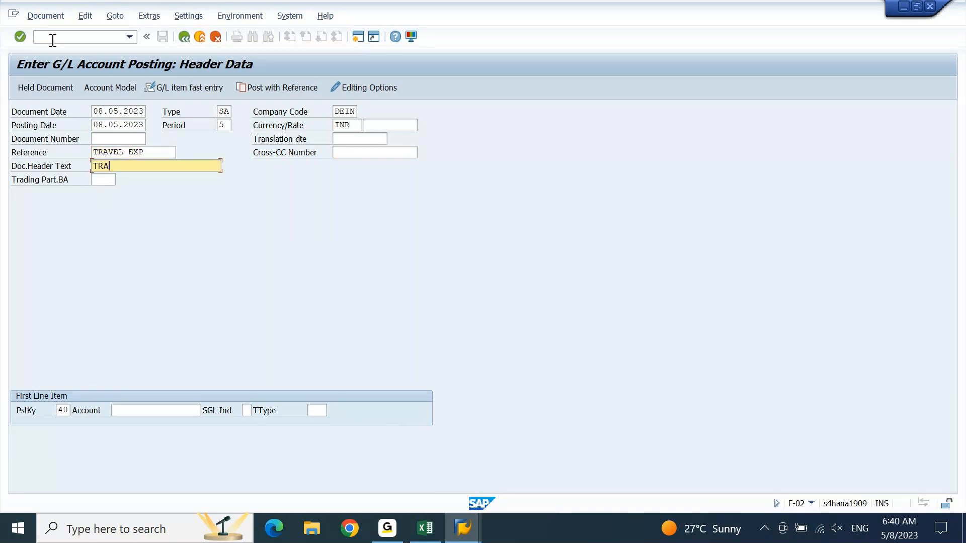
pyautogui.write('VEL EXP LOGISTICS DEPT')
# Set 44300000 as the account of the first debit line item with posting key 40 and proceed to its item details.
pyautogui.press('Tab')
pyautogui.press('Tab')
pyautogui.press('Tab')
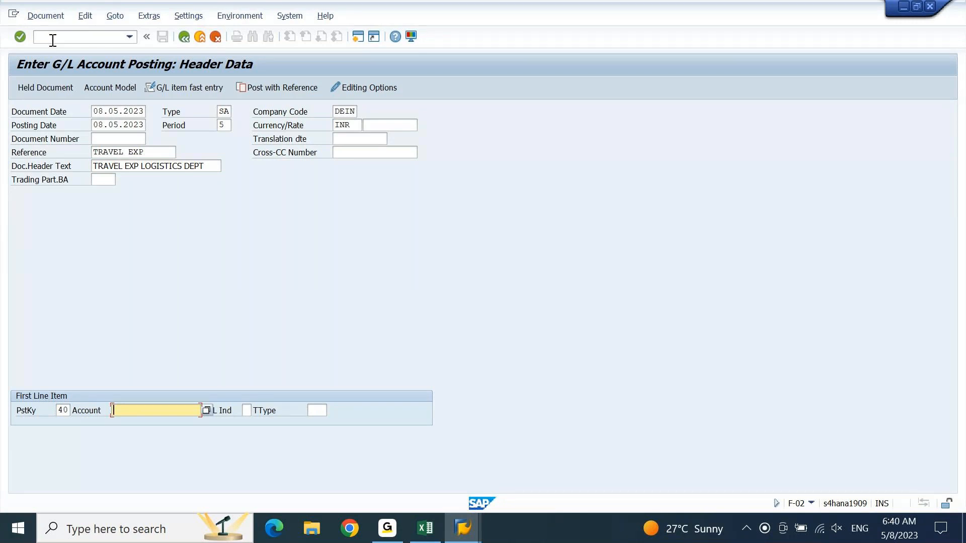
pyautogui.press('BackSpace')
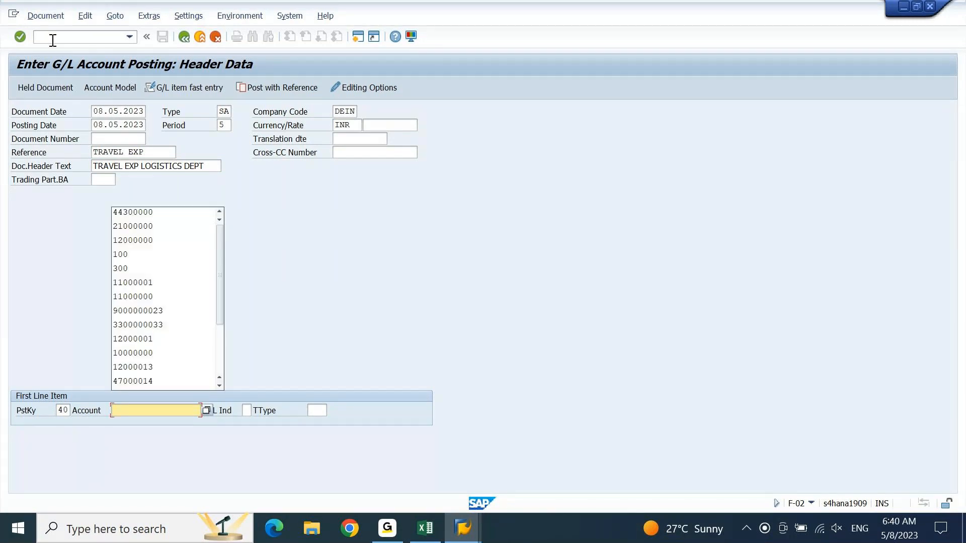
pyautogui.press('Down')
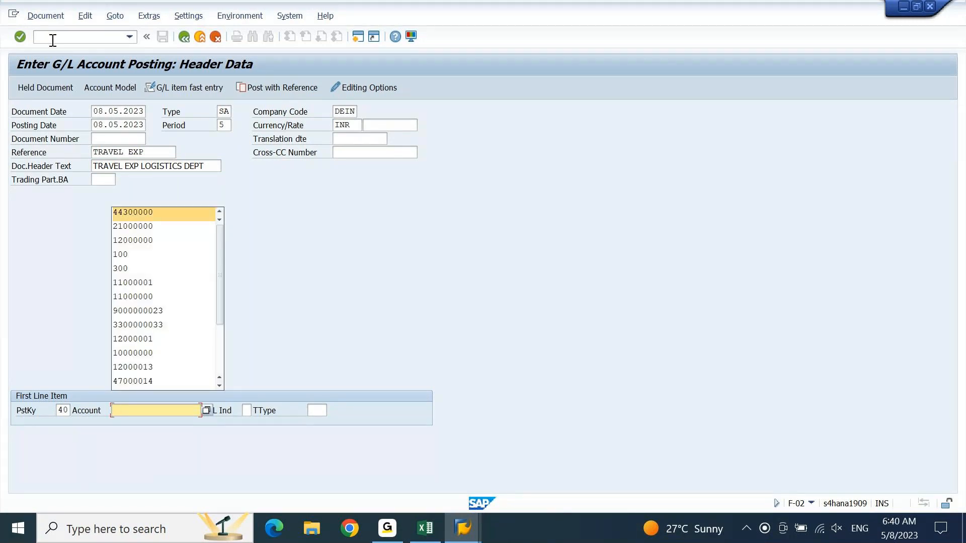
pyautogui.press('Return')
pyautogui.press('Return')
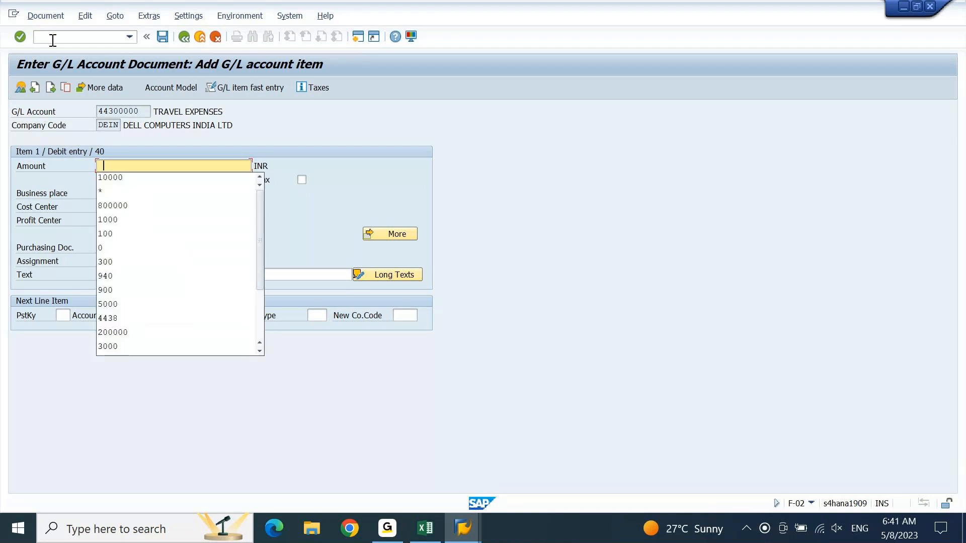
# Enter 10000 INR as the amount and DEIN012001 as the cost center of the travel expense item, and validate it.
pyautogui.press('Down')
pyautogui.press('Return')
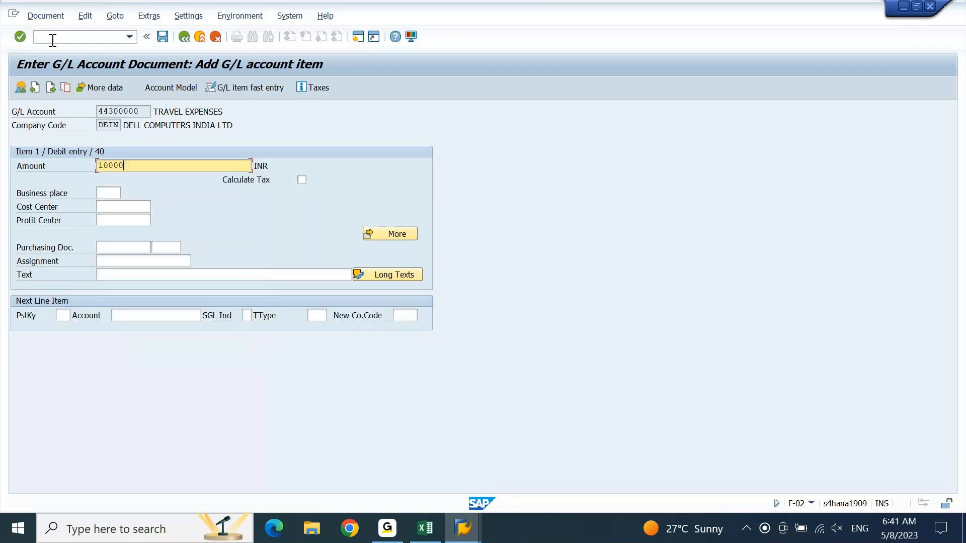
pyautogui.press('Tab')
pyautogui.press('Tab')
pyautogui.press('Tab')
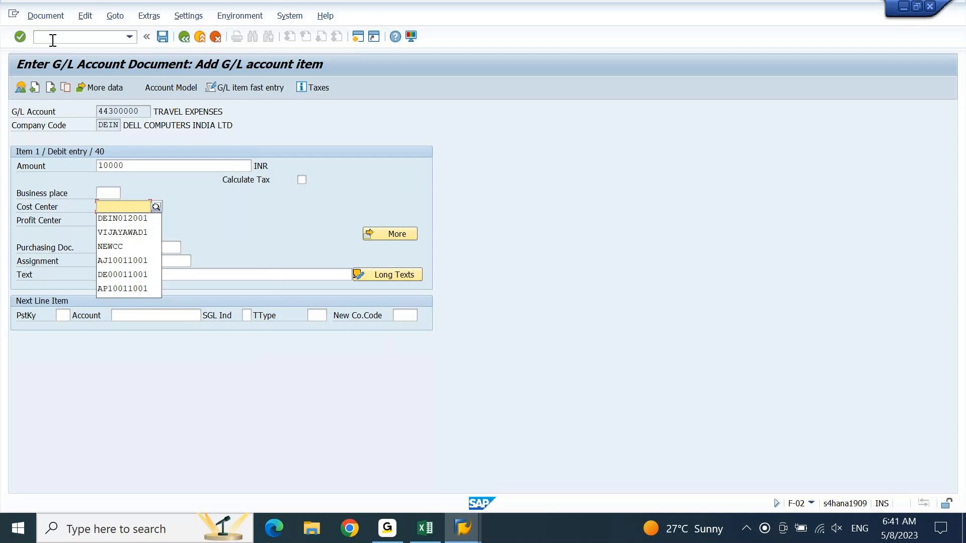
pyautogui.press('Down')
pyautogui.press('Return')
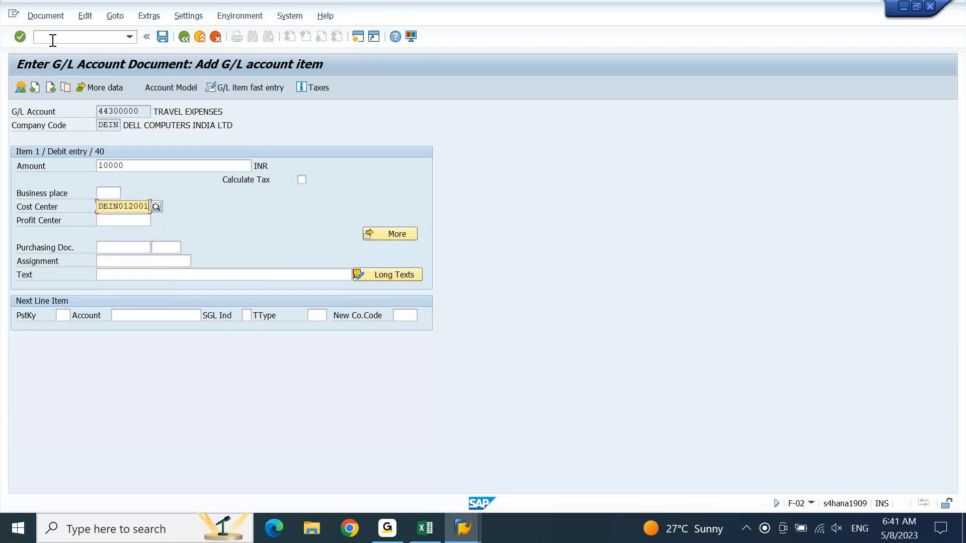
pyautogui.press('Return')
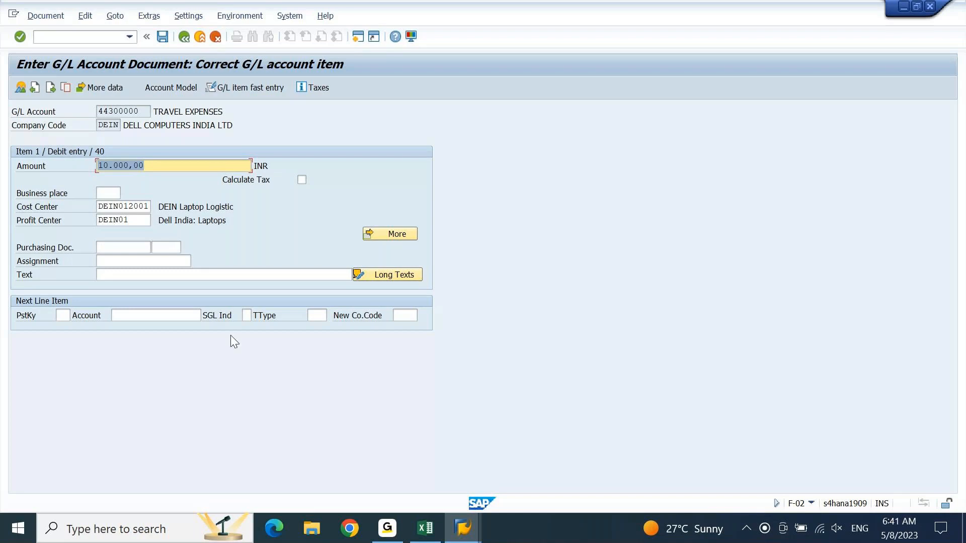
# Enter TRAVEL EXP FOR LAPTOP LOGISTICS DEPT as the text of the travel expense item.
pyautogui.click(224, 275)
pyautogui.write('TR')
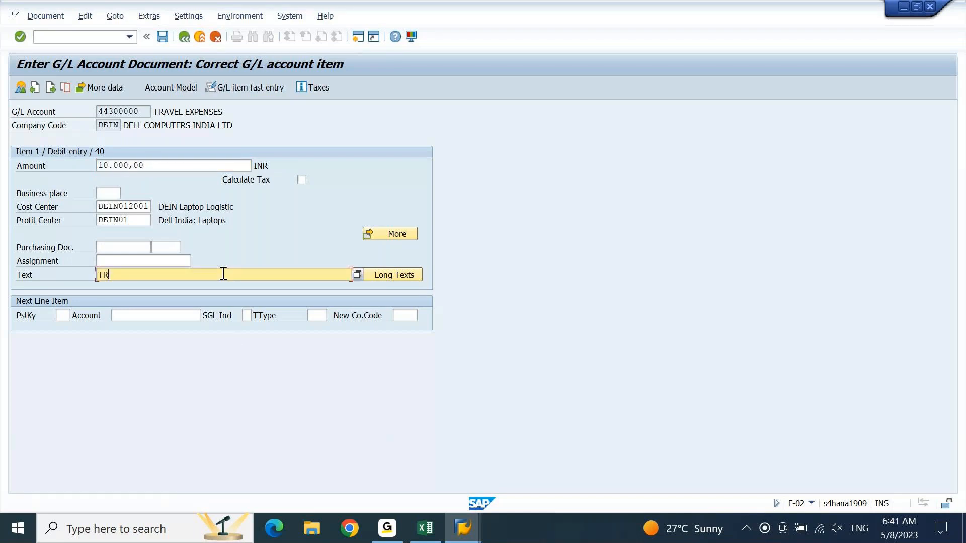
pyautogui.write('AVEL EXP FOR LAPTOP LOG')
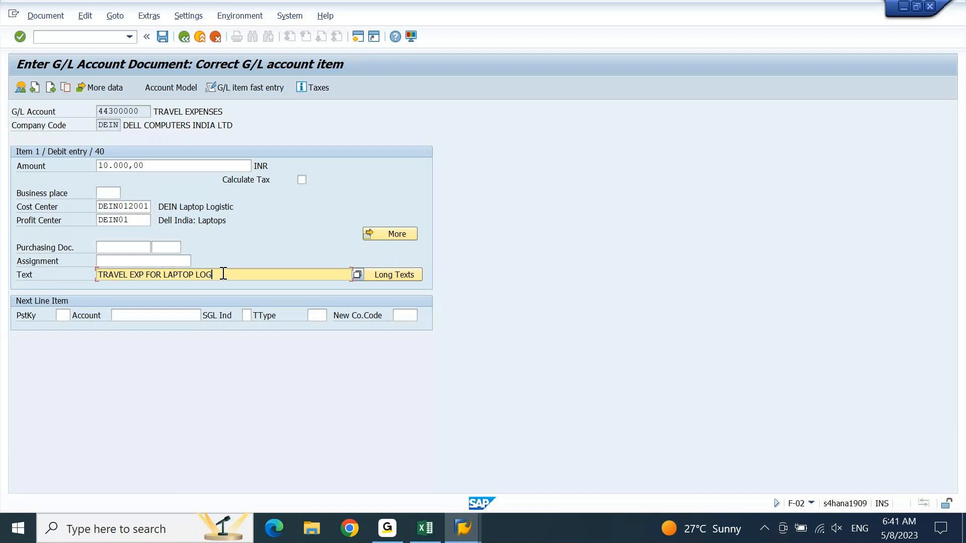
pyautogui.write('ISTICS DEPT')
# Set the posting key of the next line item to 50.
pyautogui.click(63, 316)
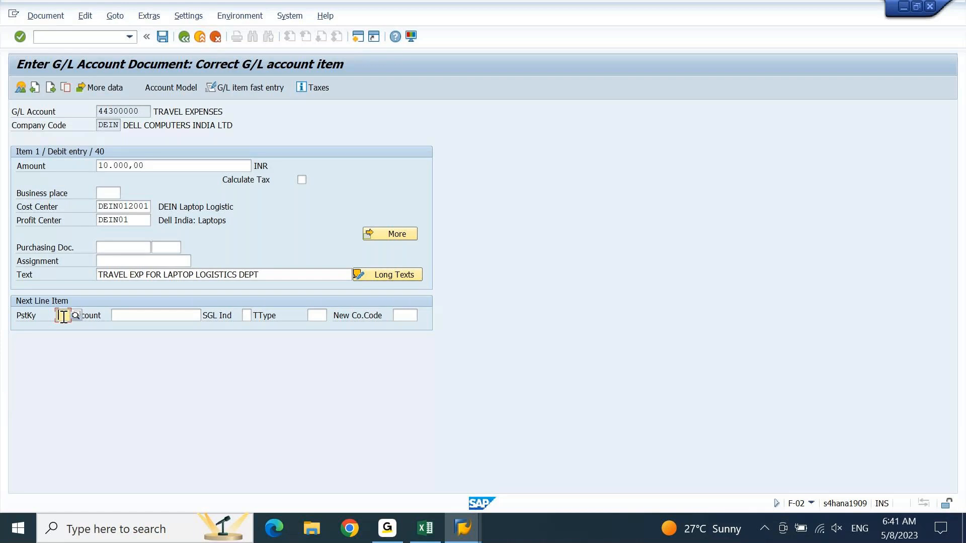
pyautogui.write('5')
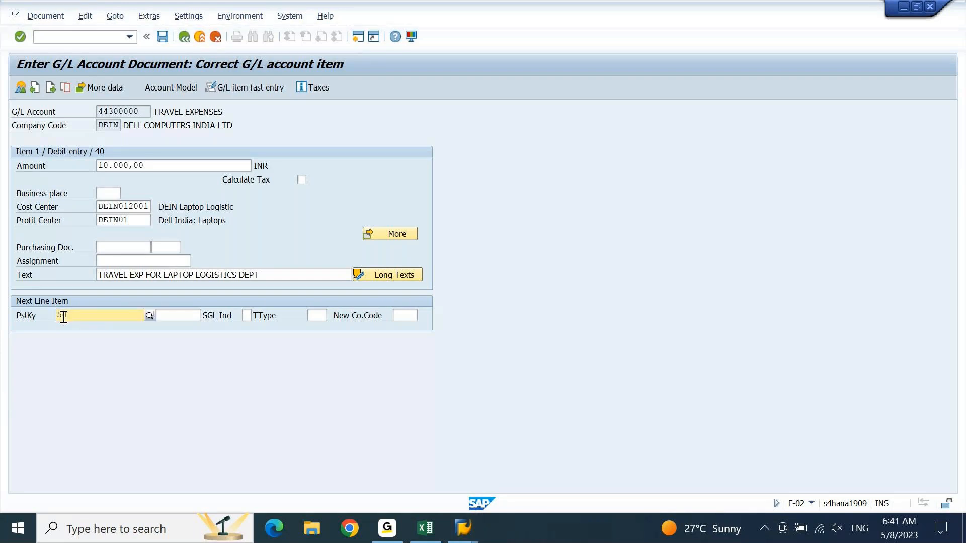
pyautogui.write('0')
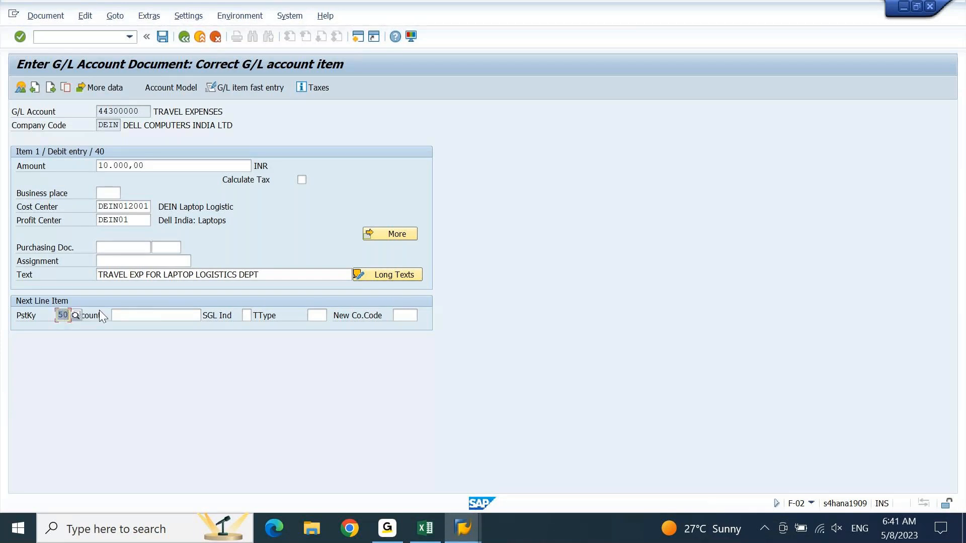
# Copy the G/L account number of HDFC Check Outgoing from the G/L accounts list session.
pyautogui.click(136, 316)
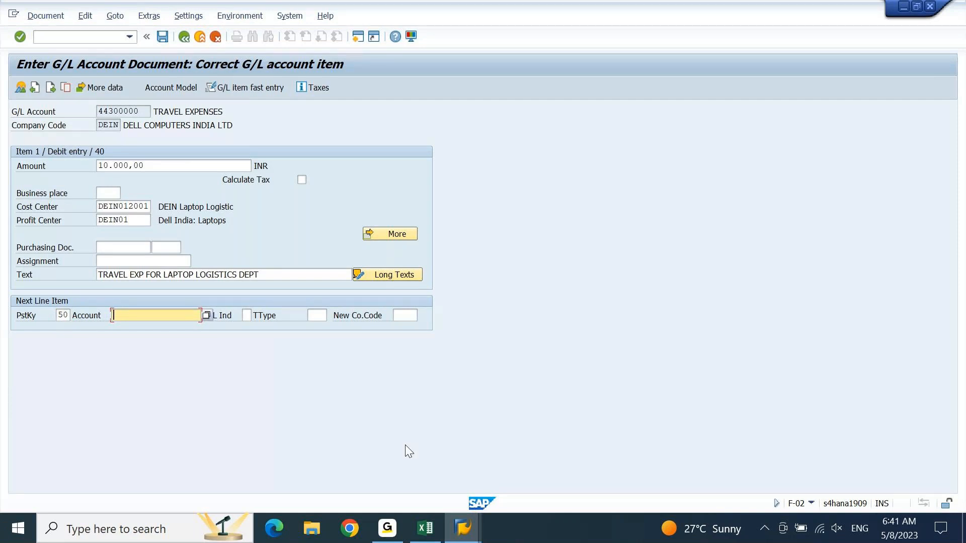
pyautogui.click(464, 530)
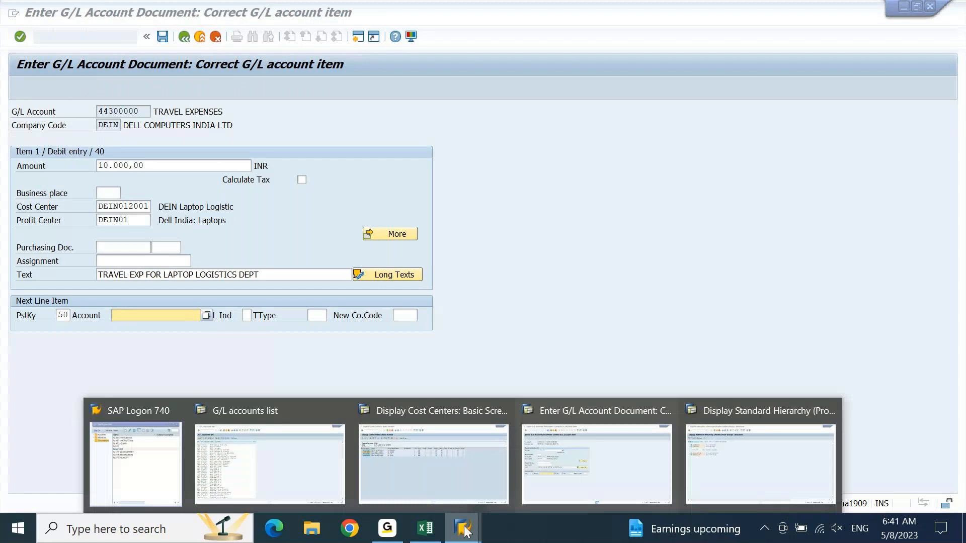
pyautogui.click(312, 484)
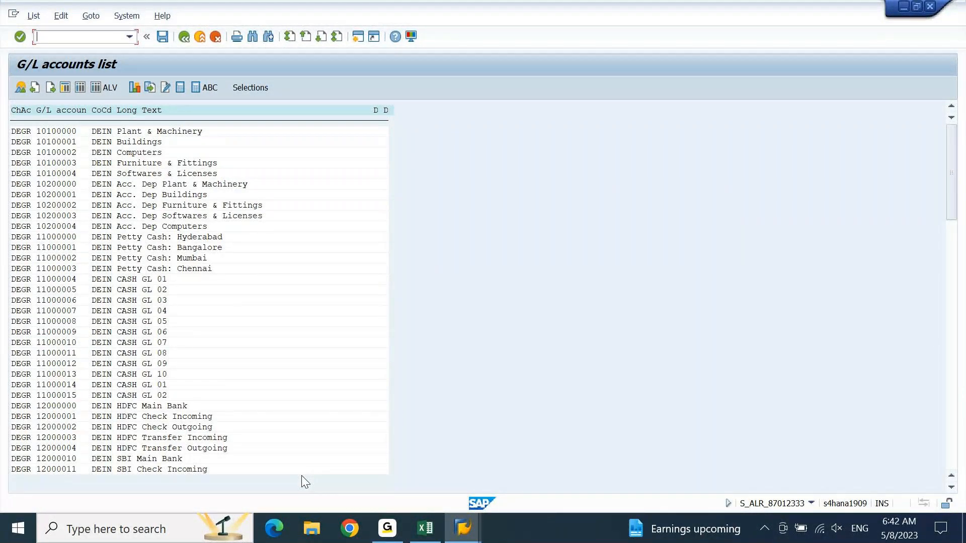
pyautogui.click(170, 428)
pyautogui.doubleClick(77, 427)
pyautogui.moveTo(78, 425); pyautogui.dragTo(80, 425)
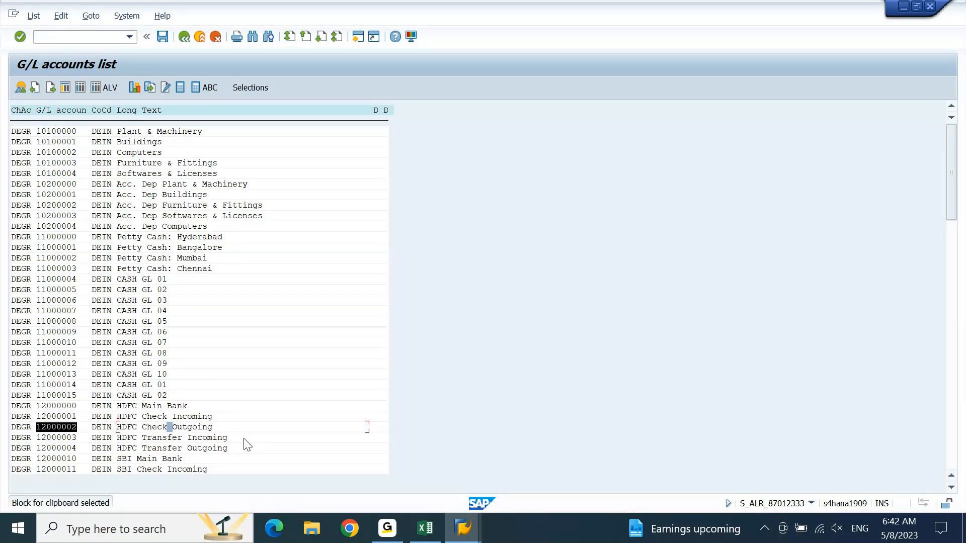
pyautogui.hotkey('ctrl', 'c')
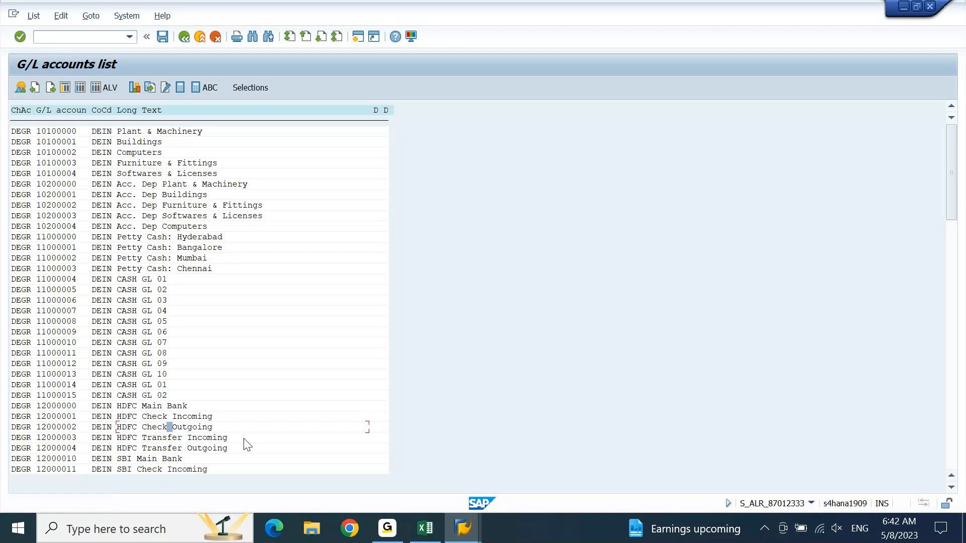
# Return to the G/L document session, paste the copied number 12000002 as the next line's account and proceed to the credit item.
pyautogui.click(461, 527)
pyautogui.click(119, 315)
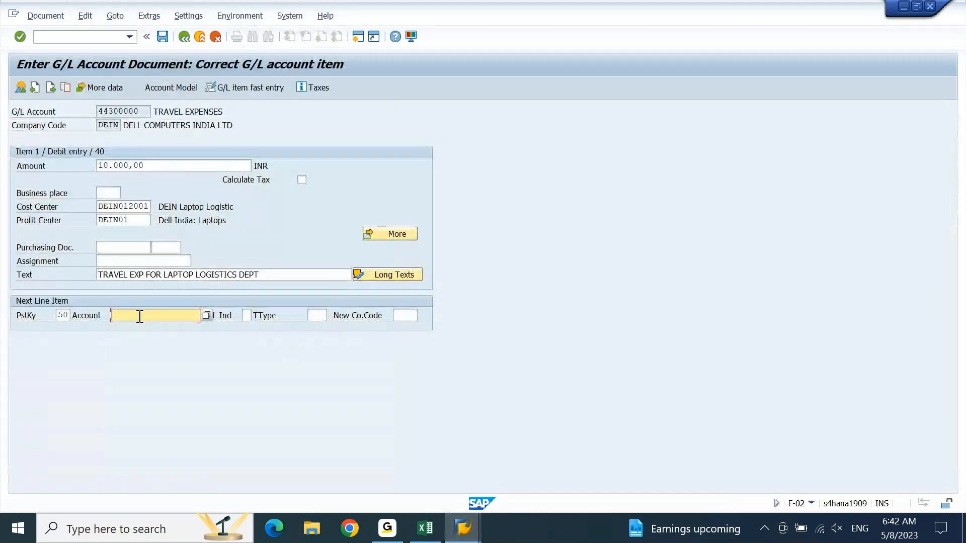
pyautogui.hotkey('ctrl', 'v')
pyautogui.press('Return')
pyautogui.press('Return')
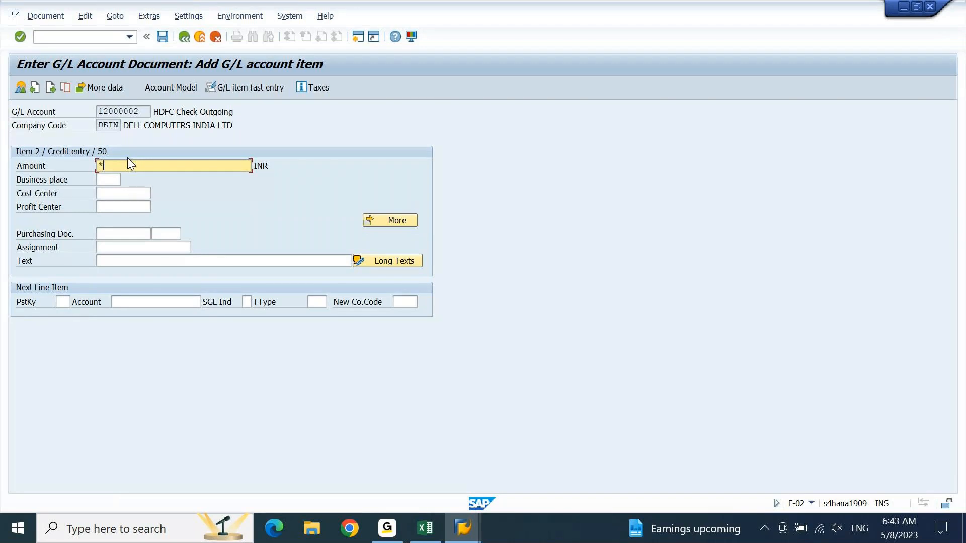
# Complete the credit item with amount *, profit center DEIN01 and text + to carry over the previous text, and validate it.
pyautogui.press('Tab')
pyautogui.press('Tab')
pyautogui.press('Tab')
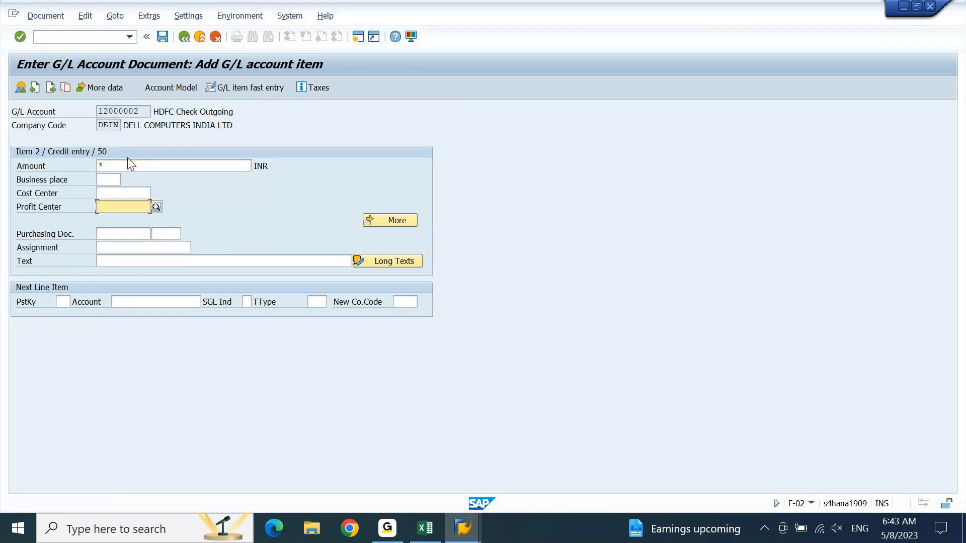
pyautogui.press('BackSpace')
pyautogui.press('Down')
pyautogui.press('Return')
pyautogui.press('Tab')
pyautogui.press('Tab')
pyautogui.press('Tab')
pyautogui.press('Tab')
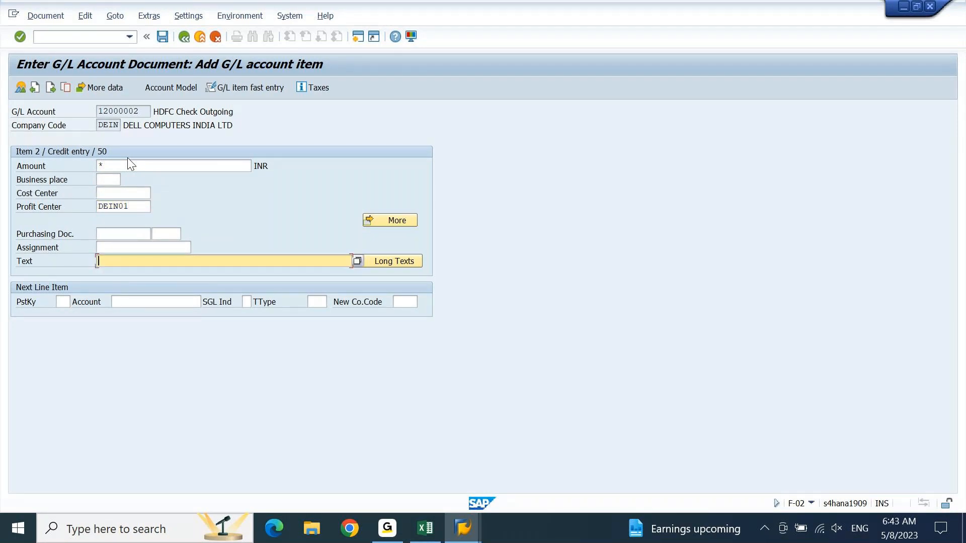
pyautogui.write('+')
pyautogui.press('Return')
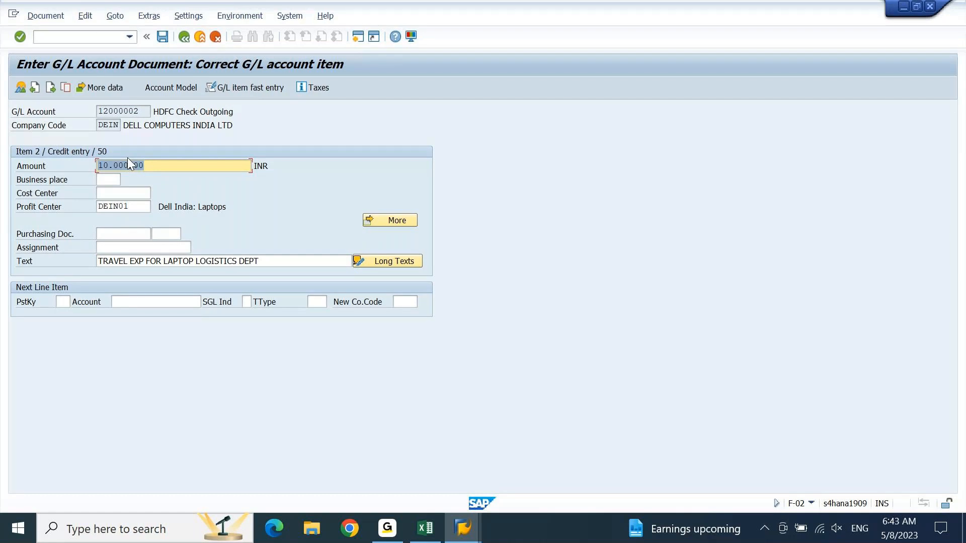
# Simulate the document and run the general ledger simulation to check both line items.
pyautogui.click(56, 20)
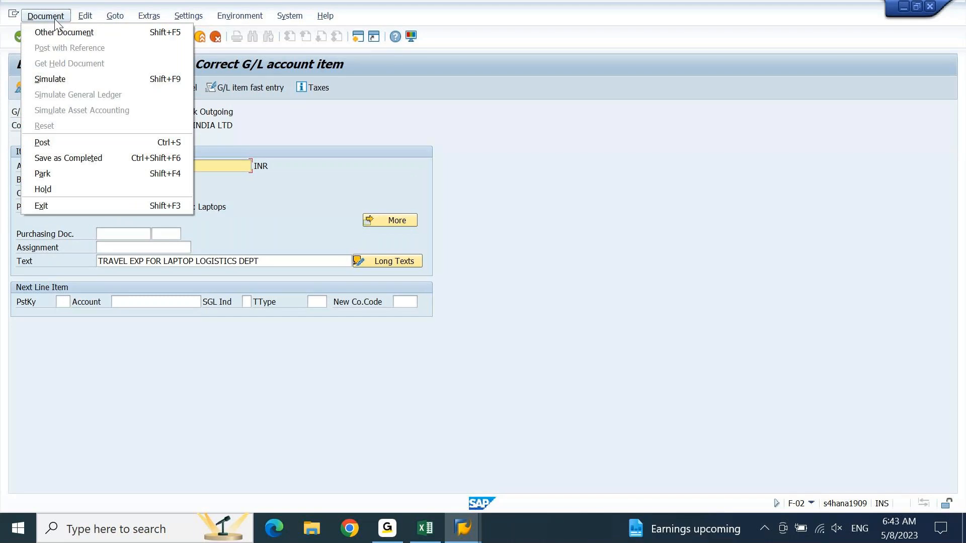
pyautogui.click(49, 79)
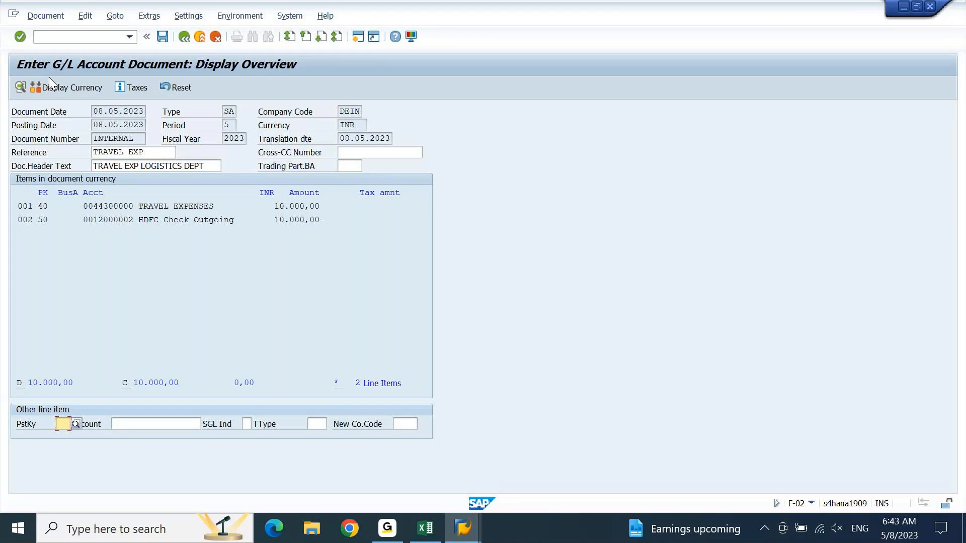
pyautogui.click(56, 18)
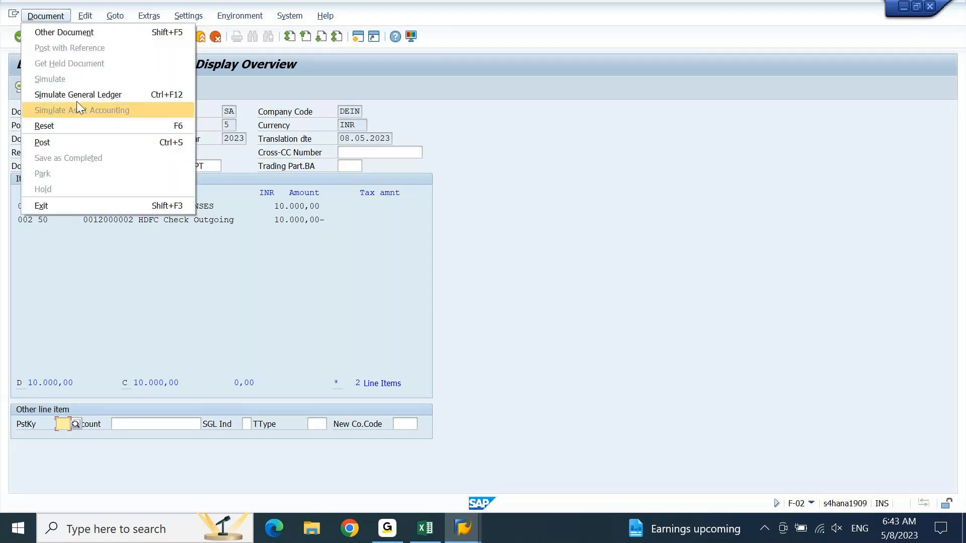
pyautogui.click(100, 95)
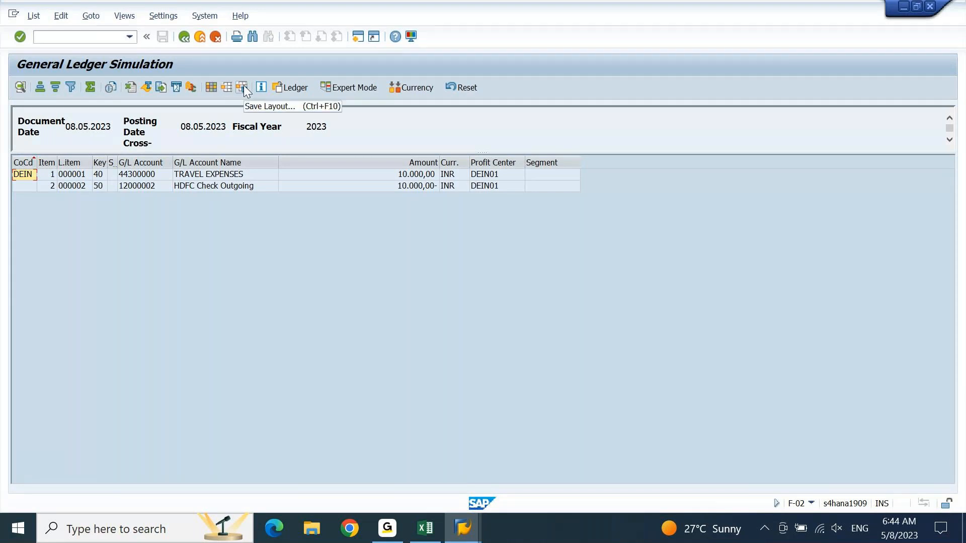
# Open the layout settings of the general ledger simulation and sort the available column set alphabetically by column name.
pyautogui.click(213, 86)
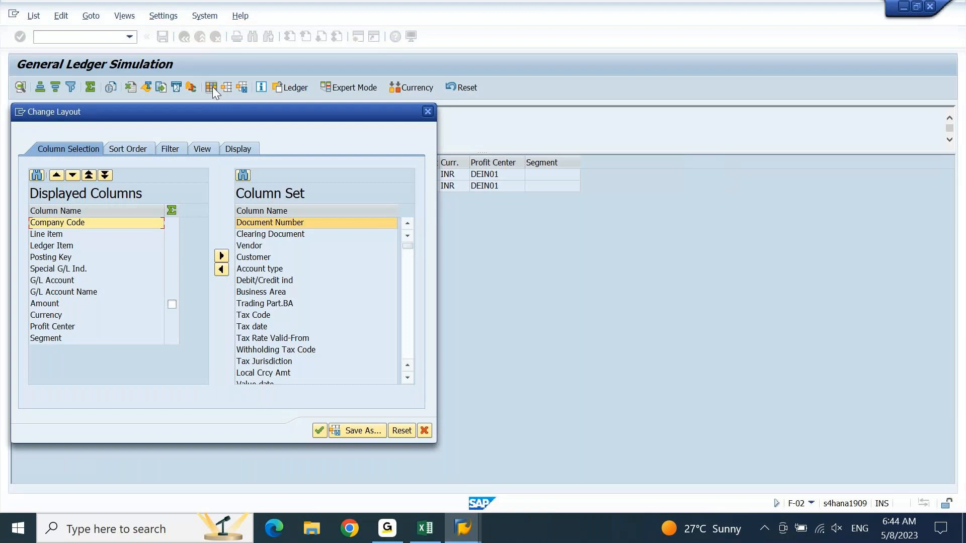
pyautogui.moveTo(274, 123); pyautogui.dragTo(661, 43)
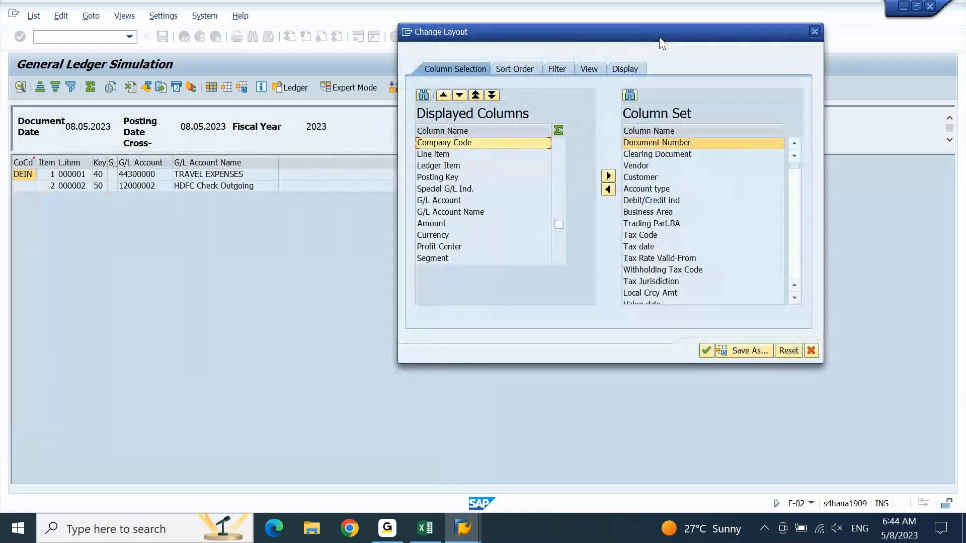
pyautogui.click(669, 189)
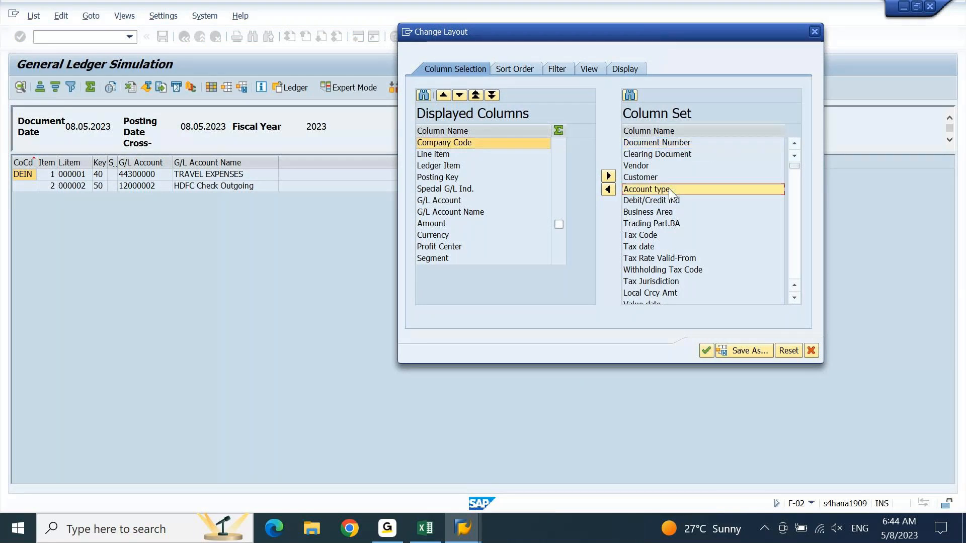
pyautogui.click(484, 217)
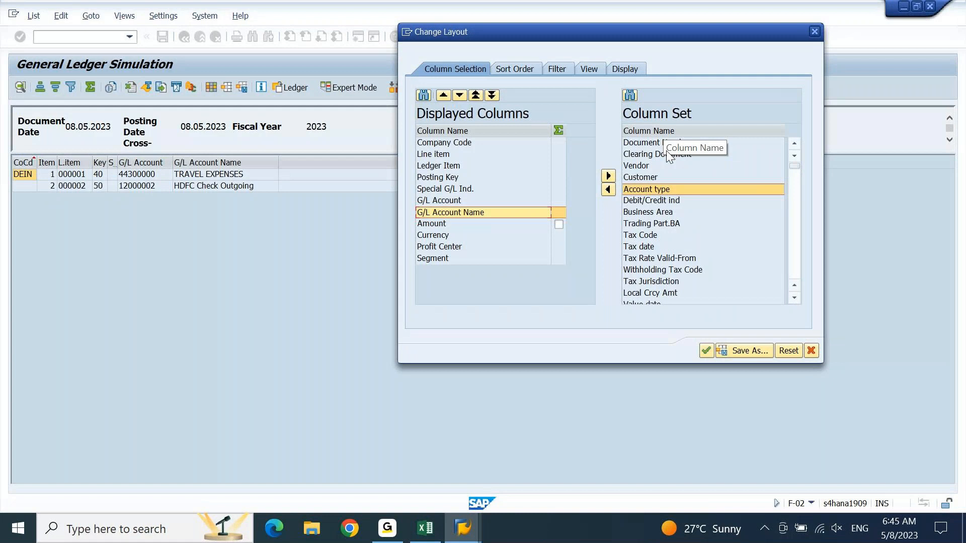
pyautogui.click(671, 130)
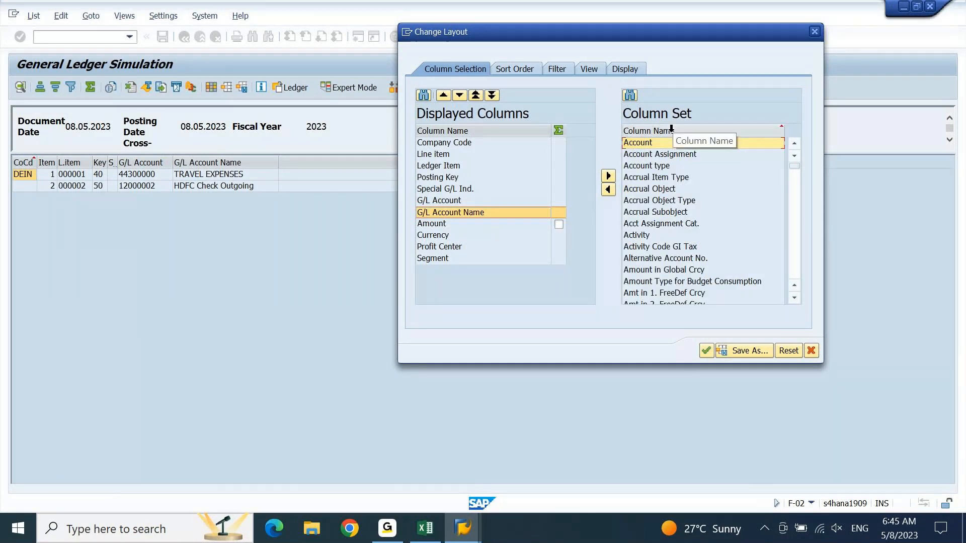
# Add the Cost Center column from the column set to the displayed columns, directly before Profit Center.
pyautogui.click(798, 246)
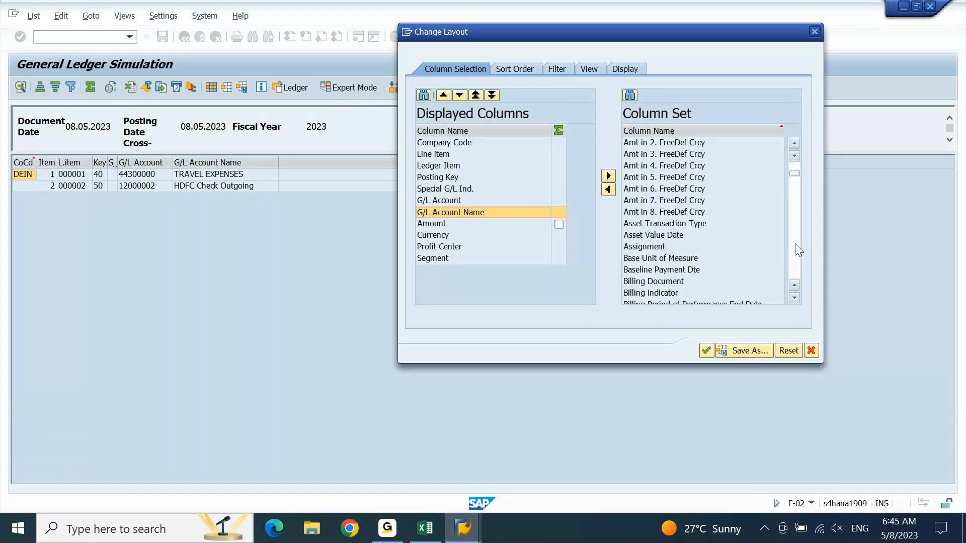
pyautogui.click(795, 245)
pyautogui.click(796, 245)
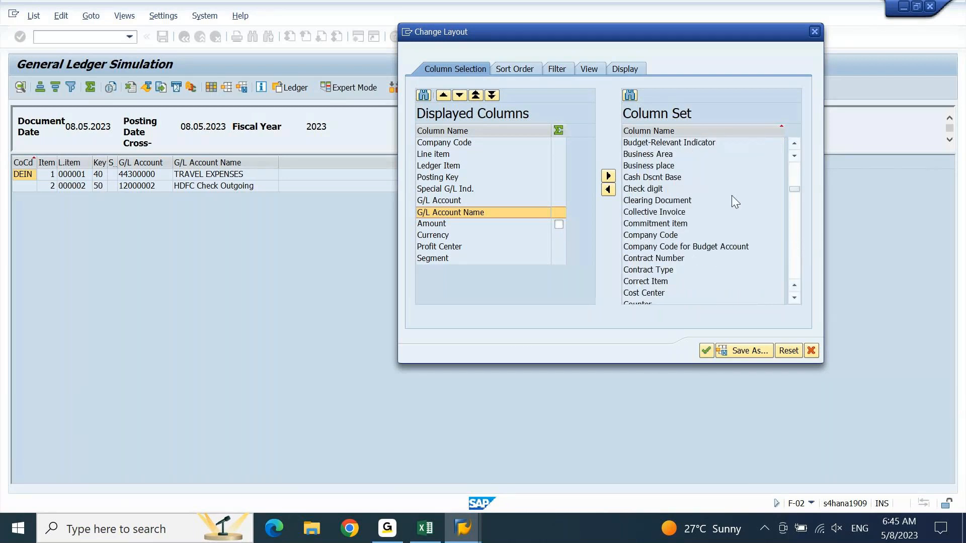
pyautogui.click(655, 294)
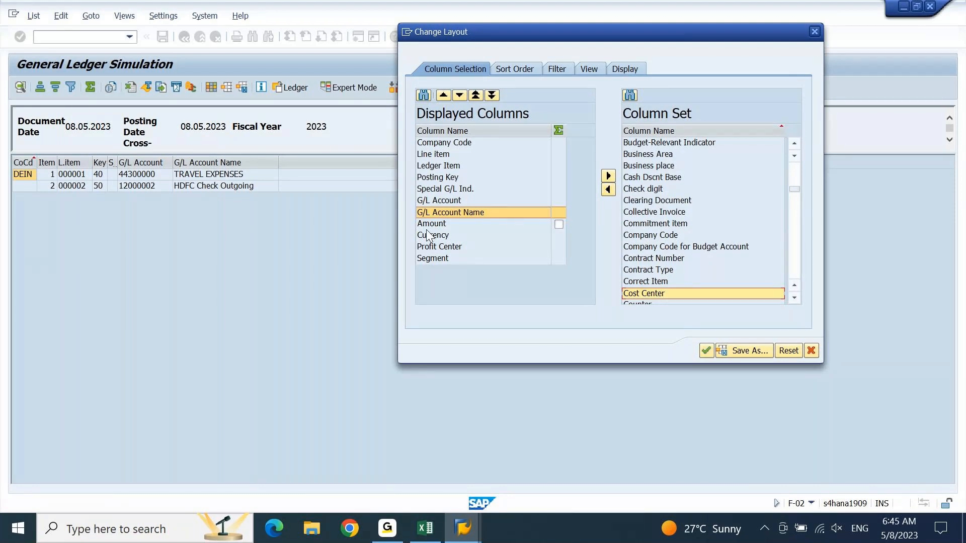
pyautogui.click(431, 248)
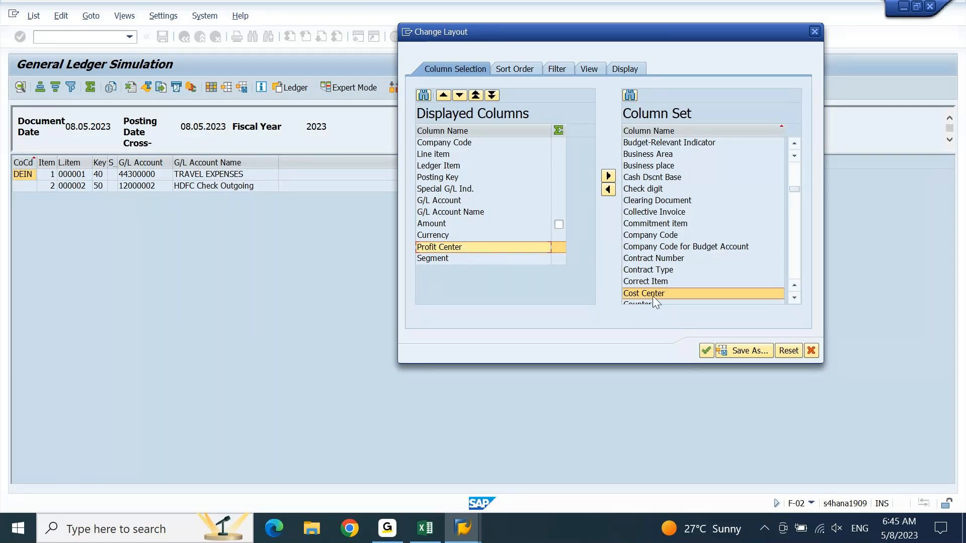
pyautogui.click(669, 292)
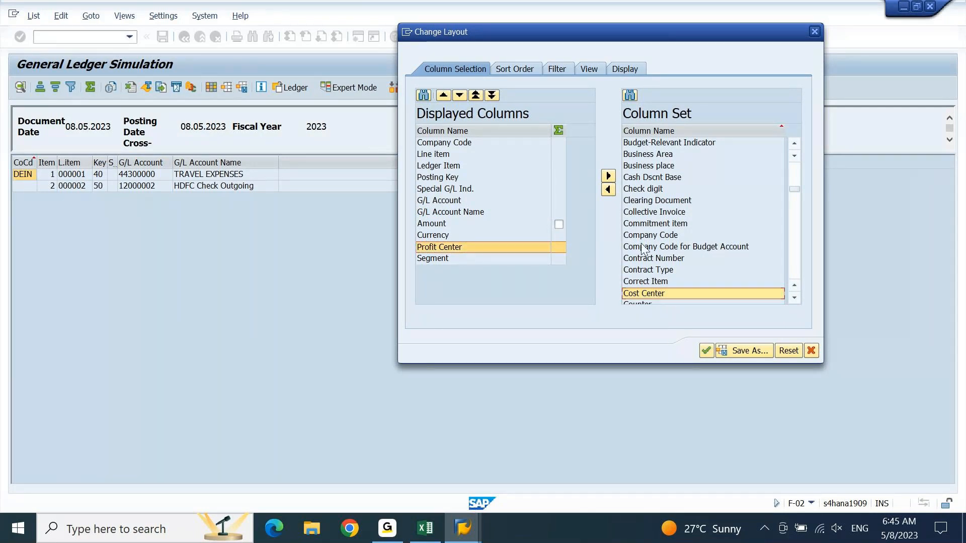
pyautogui.click(608, 189)
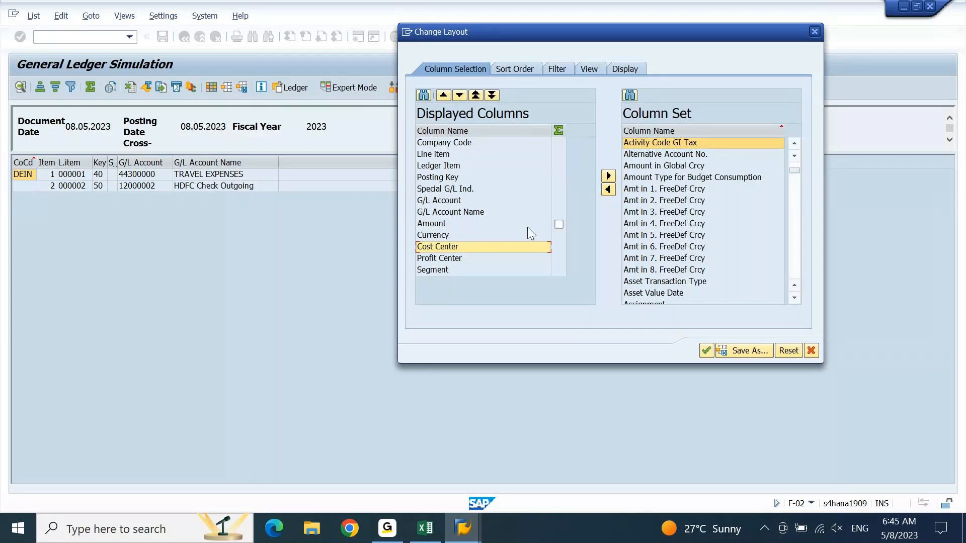
# Move Cost Center up among the displayed columns and back down to its place between Currency and Profit Center.
pyautogui.click(460, 246)
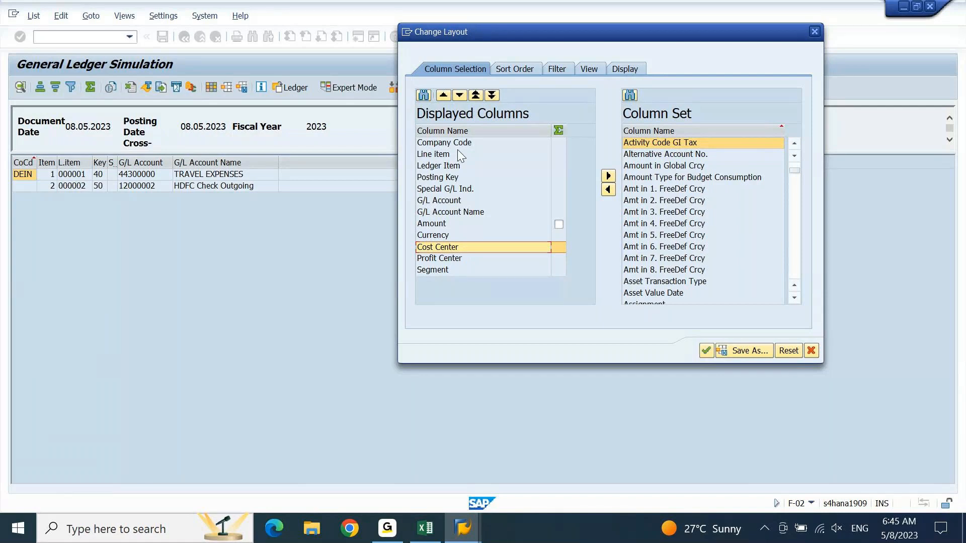
pyautogui.click(443, 96)
pyautogui.click(444, 96)
pyautogui.click(459, 96)
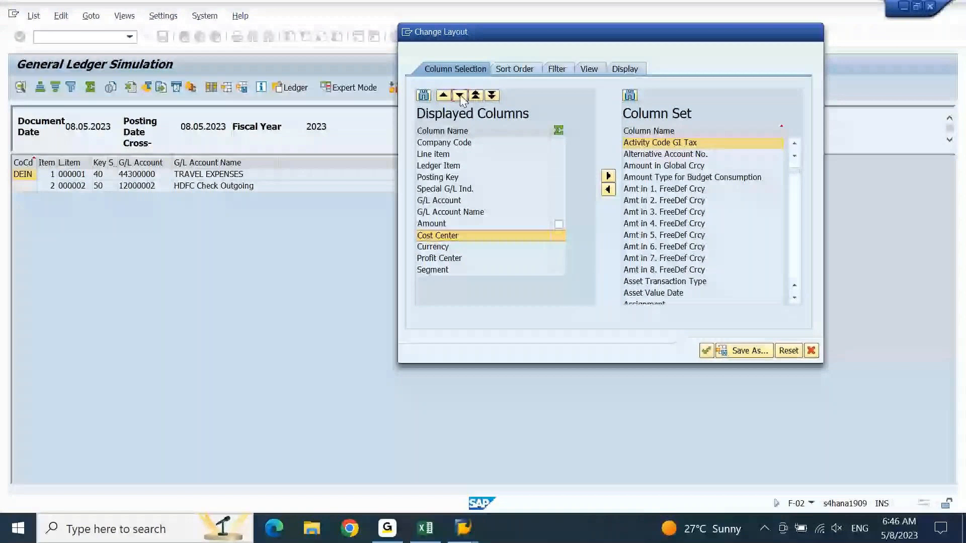
pyautogui.click(459, 96)
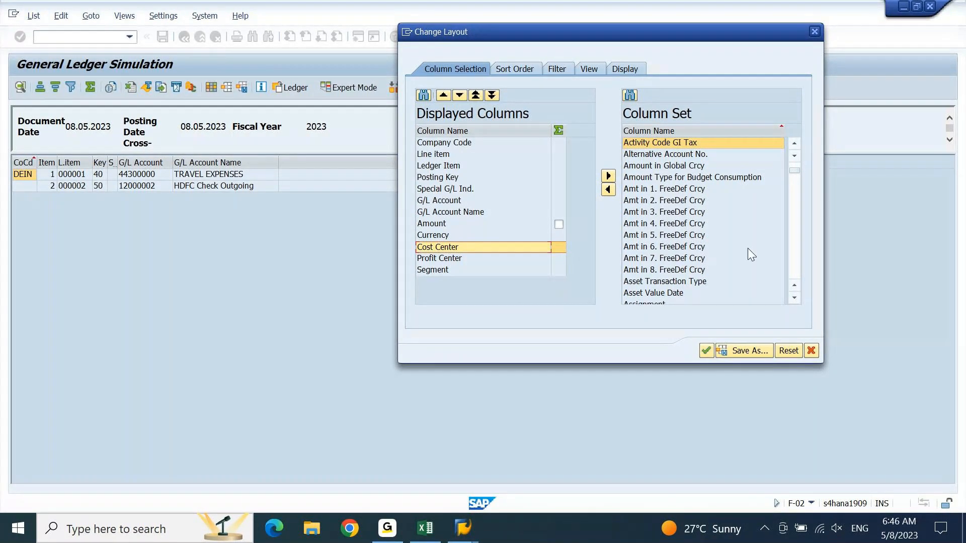
# Apply the layout with Cost Center, then reopen the layout settings and add the Assignment column to the displayed columns.
pyautogui.click(707, 350)
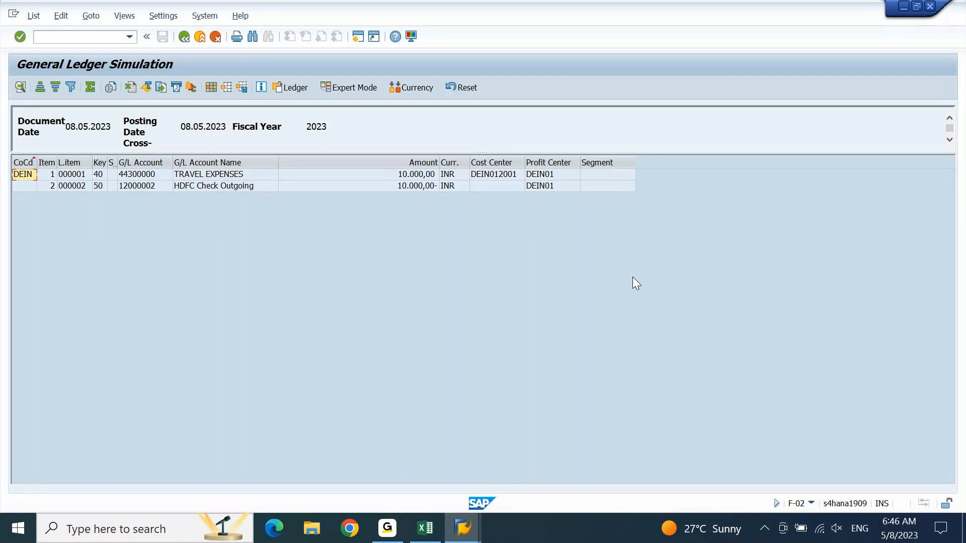
pyautogui.click(209, 90)
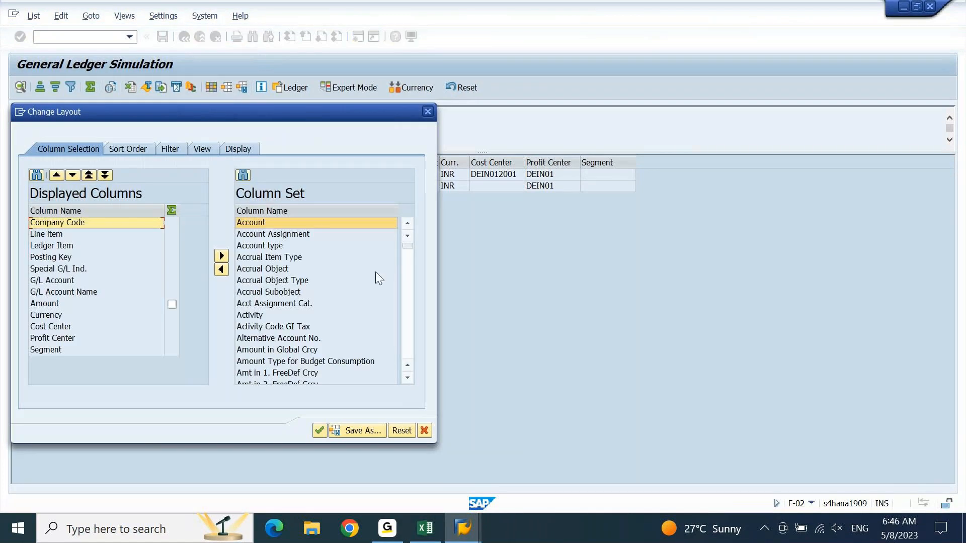
pyautogui.click(408, 316)
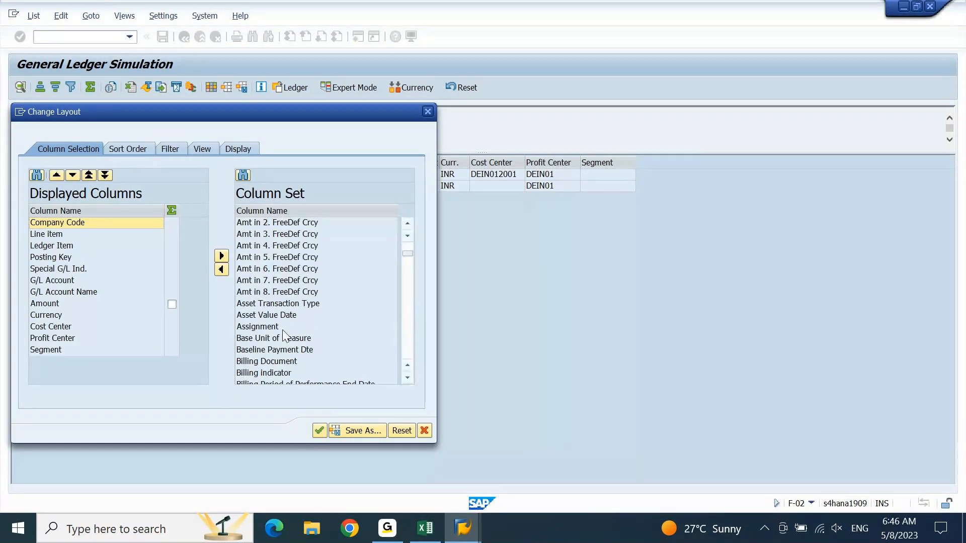
pyautogui.click(260, 327)
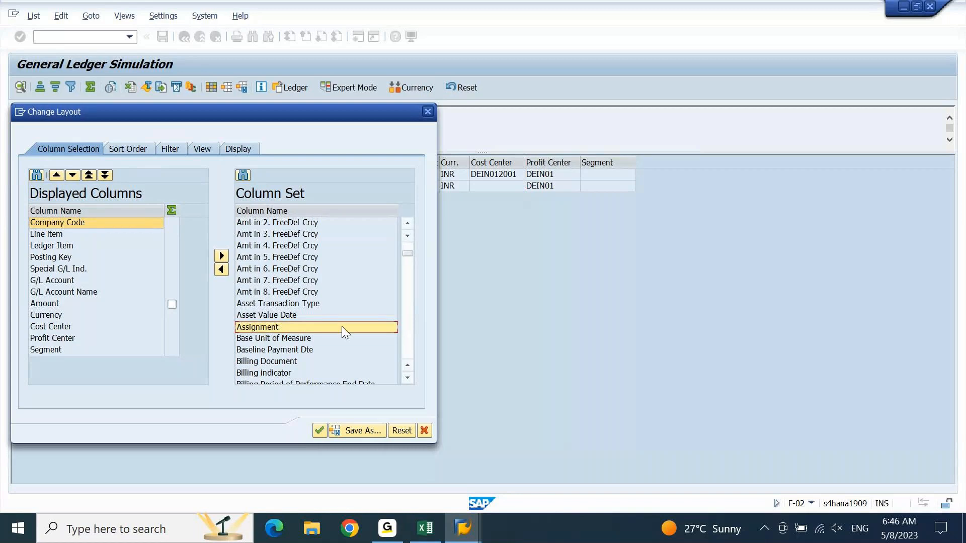
pyautogui.click(222, 270)
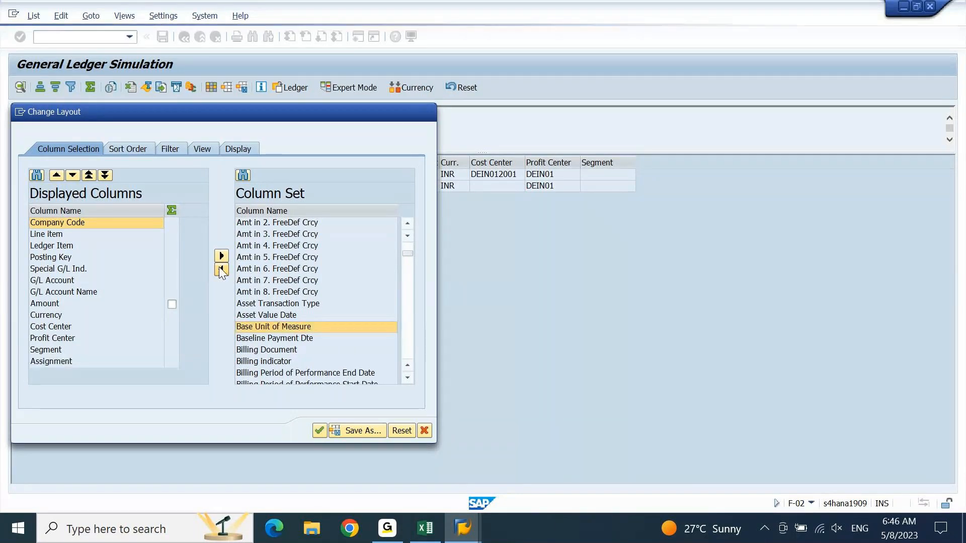
pyautogui.click(319, 431)
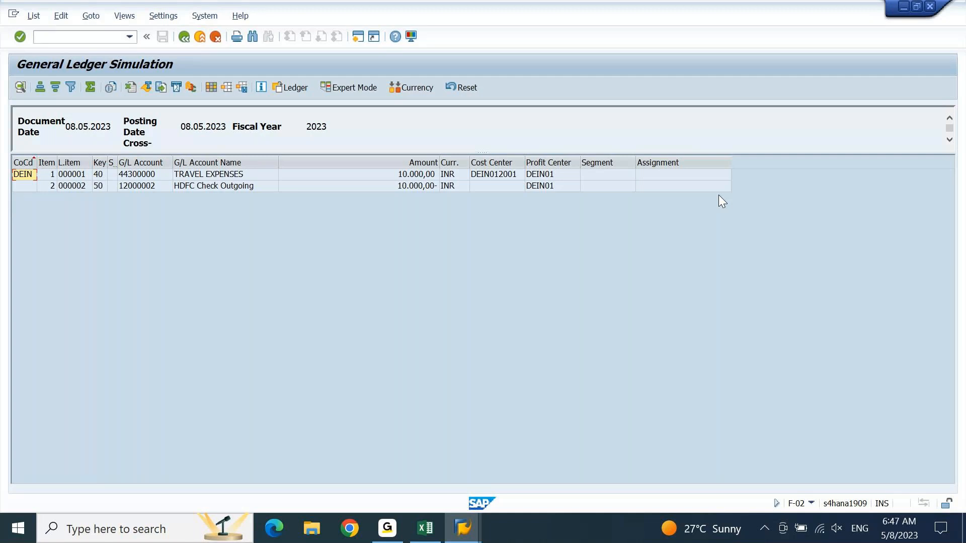
# Start saving the layout, entering the person's first name as layout ID and name, and mark it user-specific and default.
pyautogui.click(243, 88)
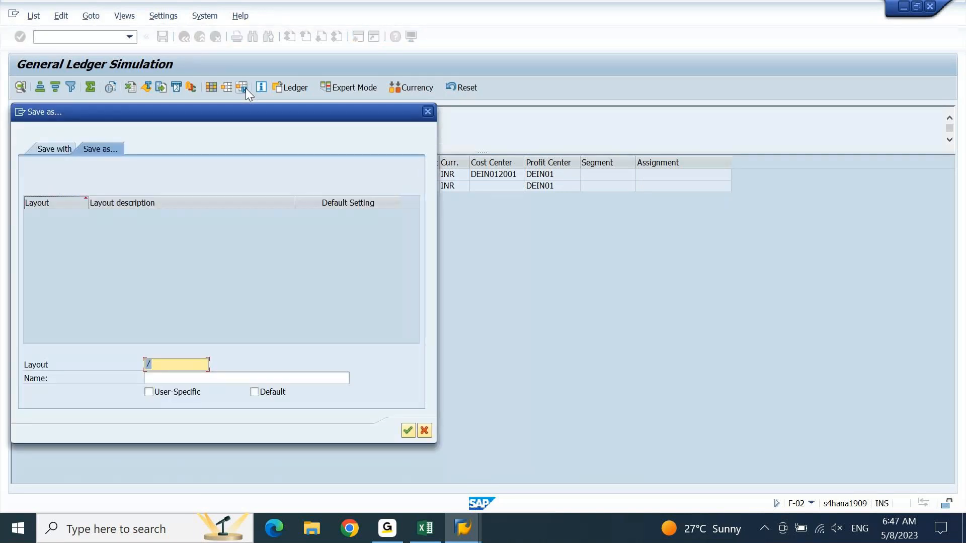
pyautogui.write('AJAY')
pyautogui.press('Tab')
pyautogui.write('AJAY')
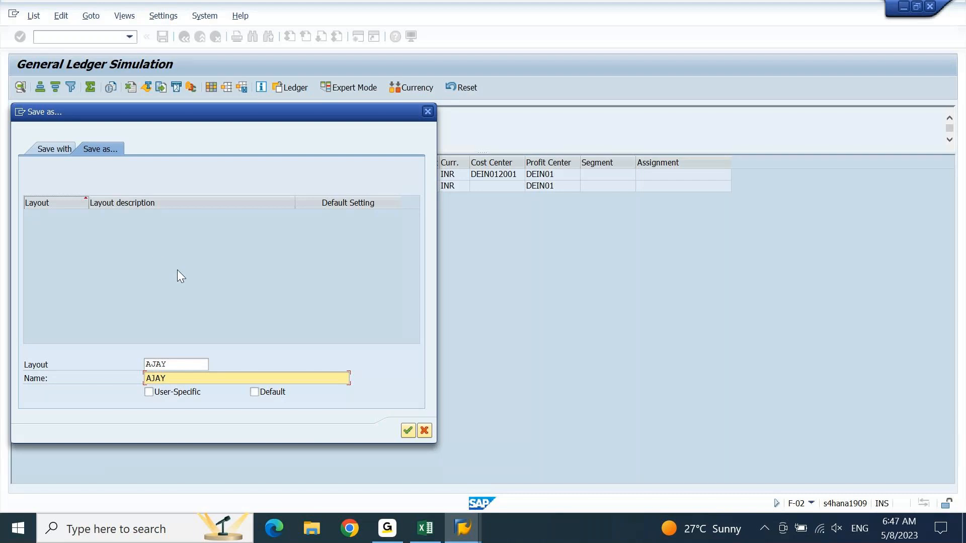
pyautogui.click(150, 394)
pyautogui.click(276, 396)
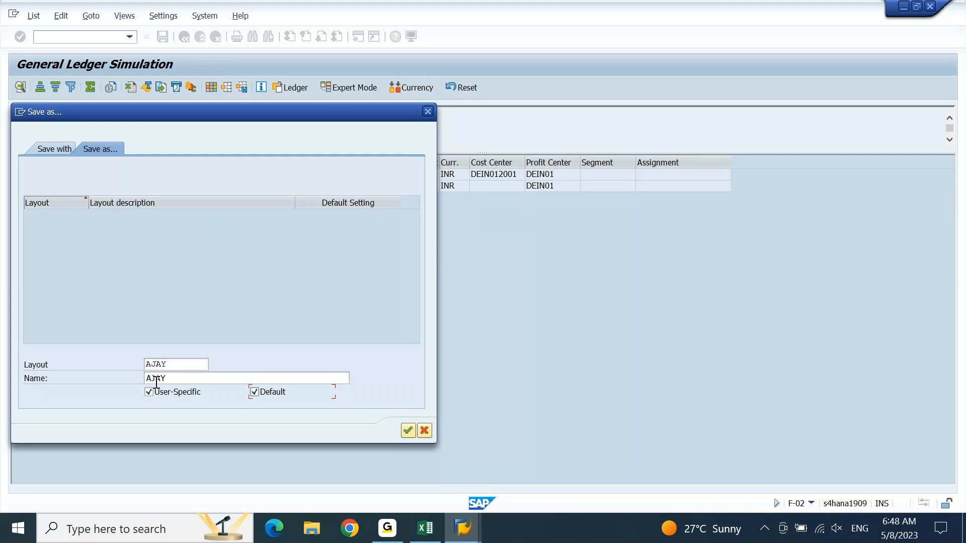
# Remove the user-specific setting, prefix the layout ID with / and save the layout as default.
pyautogui.click(149, 392)
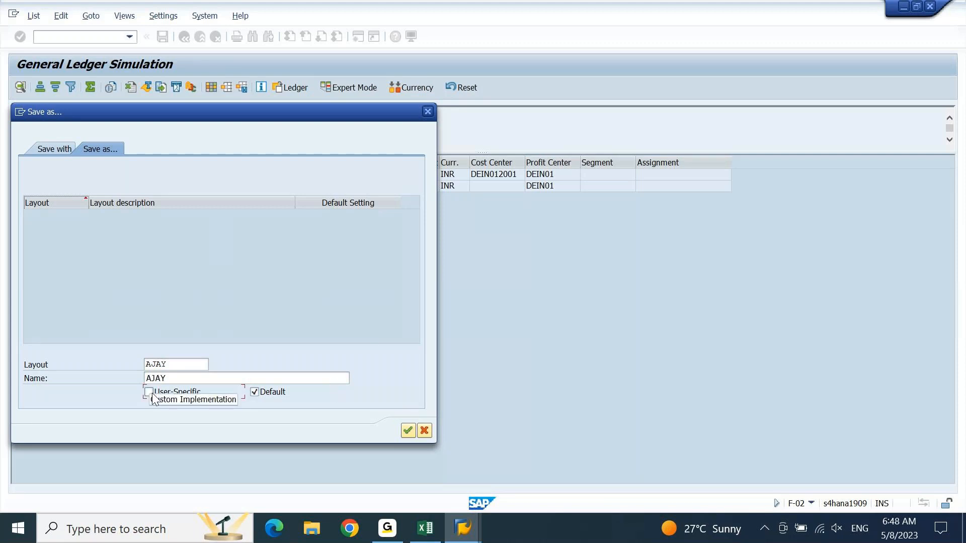
pyautogui.click(146, 364)
pyautogui.write('/')
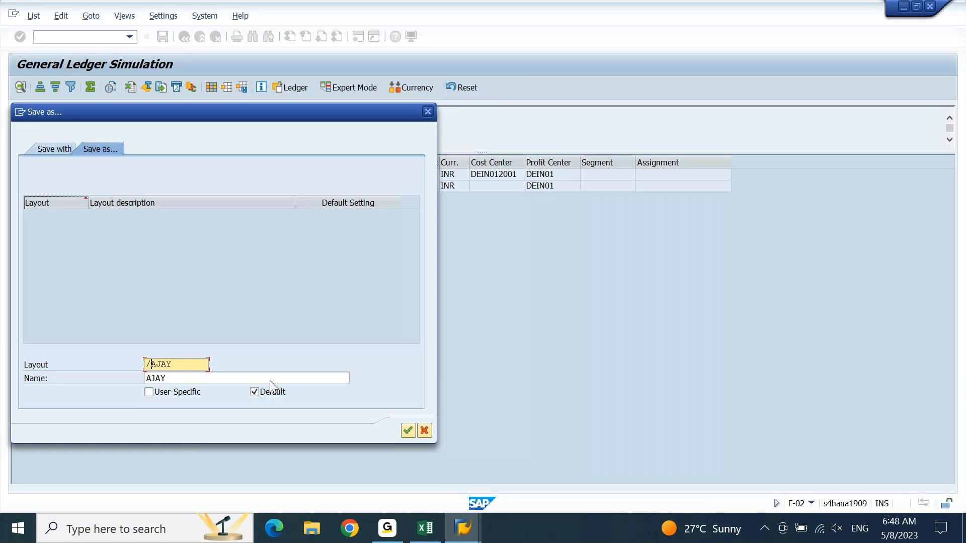
pyautogui.click(412, 432)
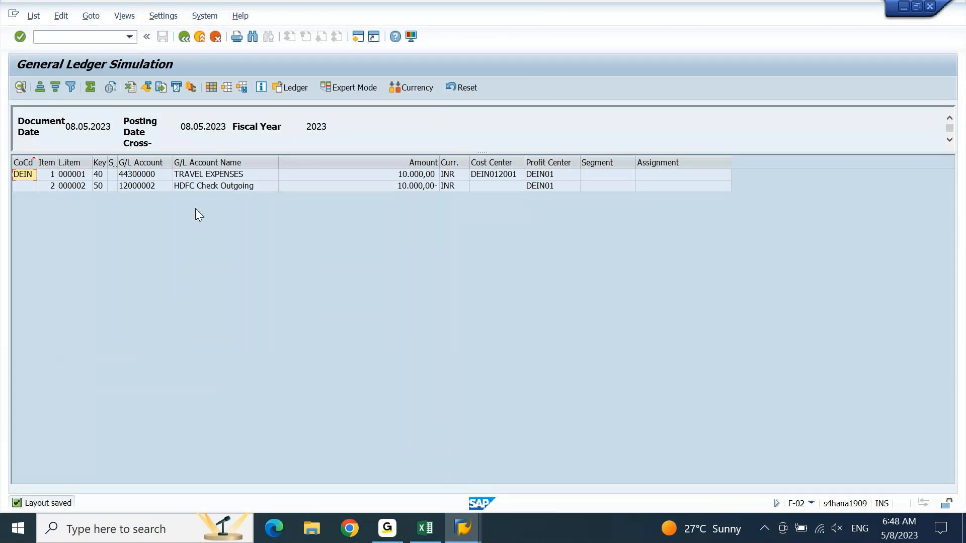
# Return to the document overview and run the general ledger simulation again.
pyautogui.click(185, 37)
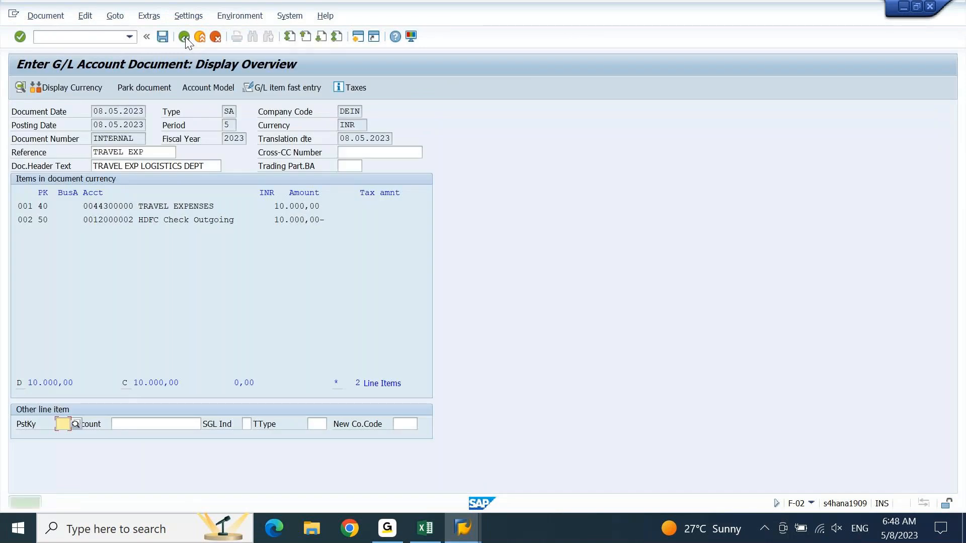
pyautogui.click(46, 15)
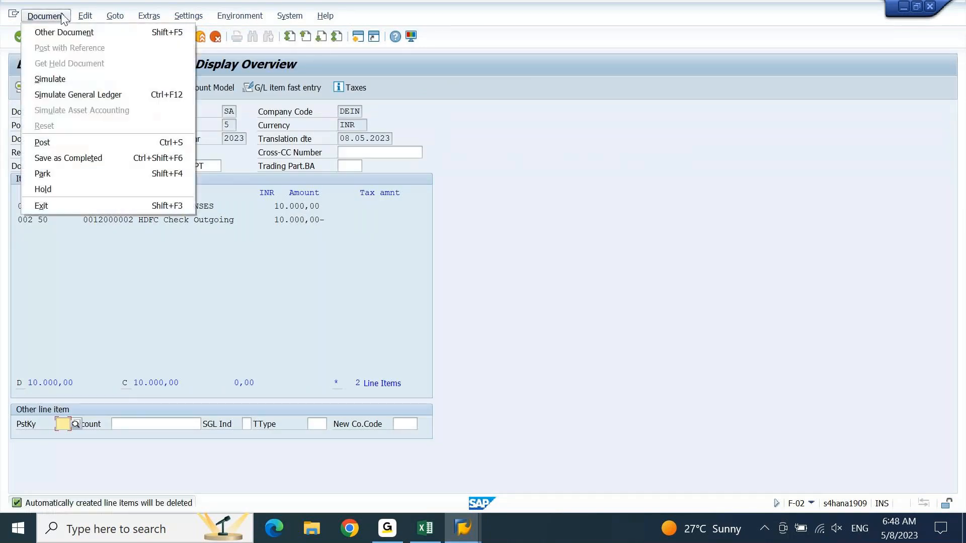
pyautogui.click(50, 90)
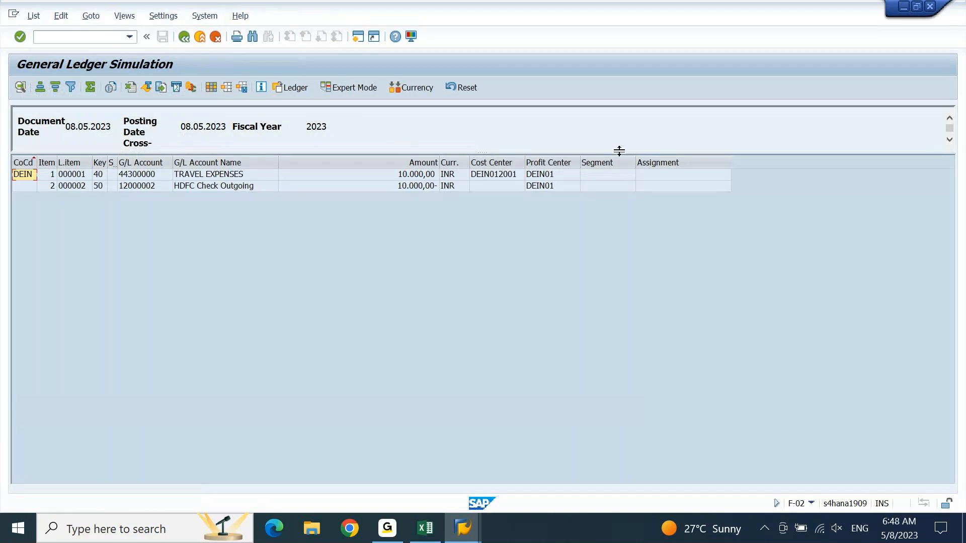
# Examine the Assignment, Cost Center and Profit Center columns of both line items in the general ledger simulation.
pyautogui.click(688, 160)
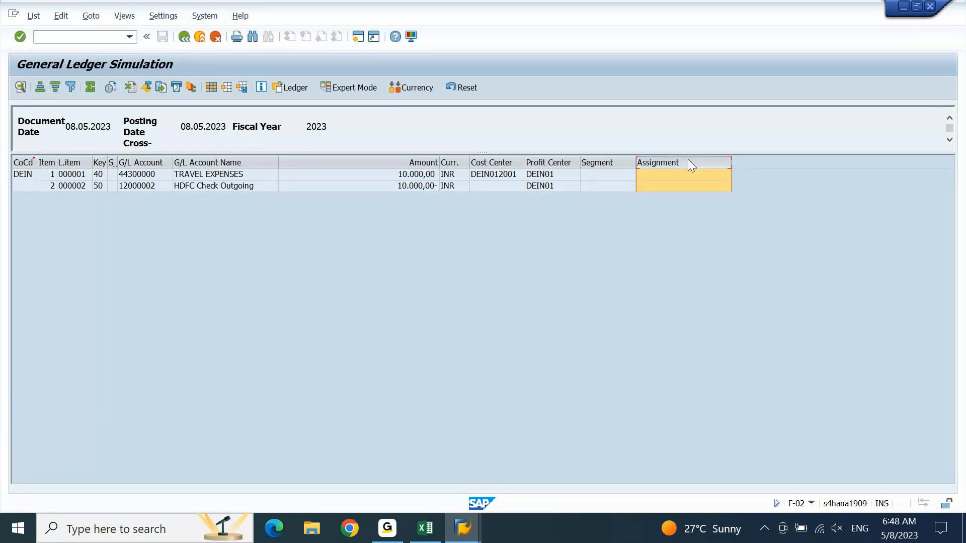
pyautogui.click(506, 171)
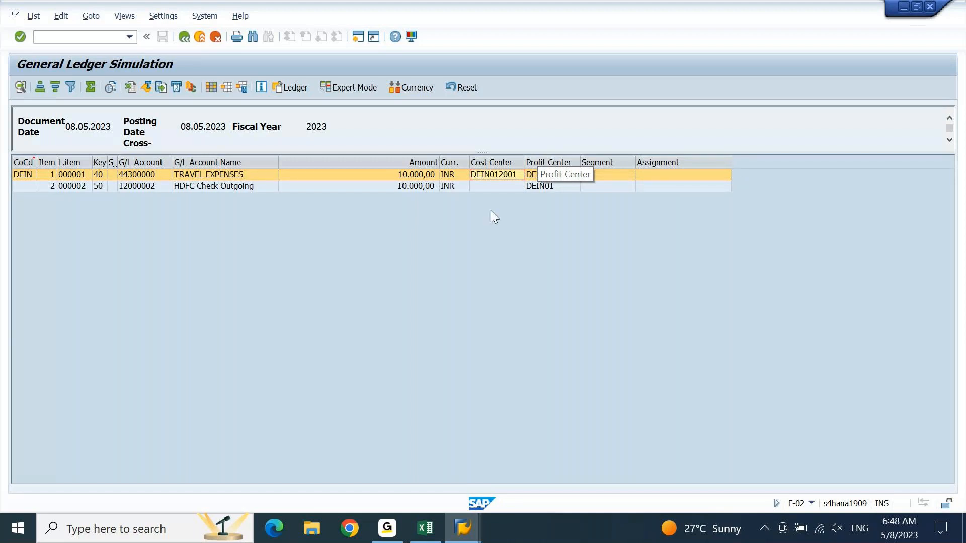
pyautogui.click(490, 189)
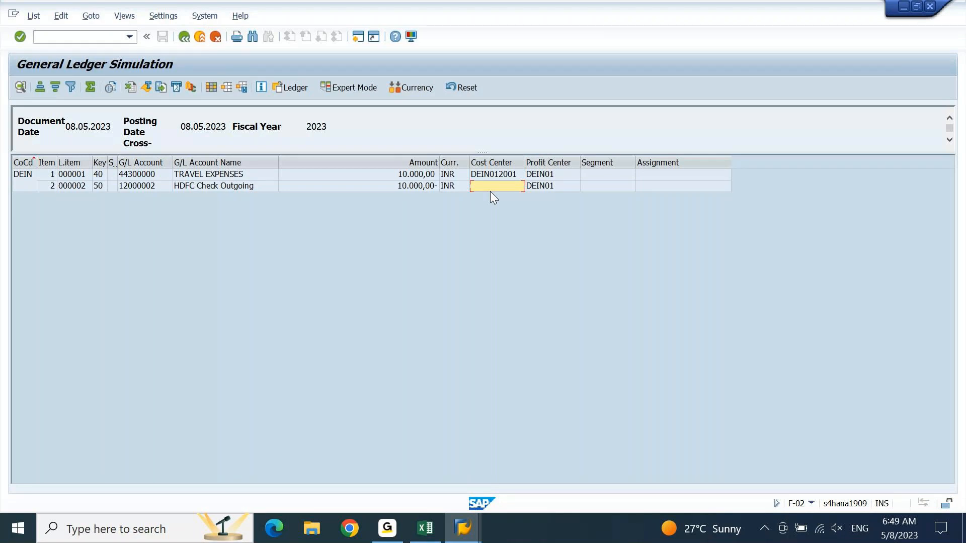
pyautogui.click(551, 163)
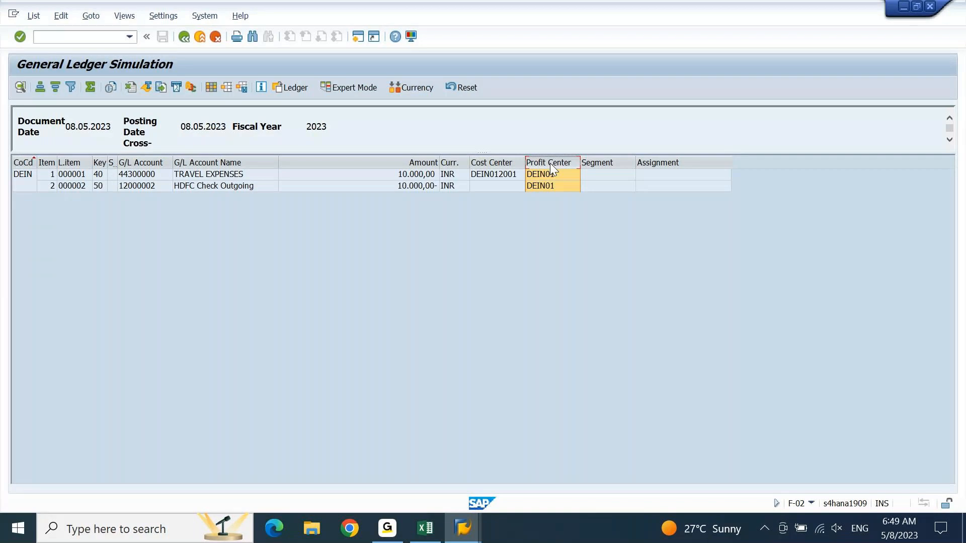
pyautogui.click(491, 163)
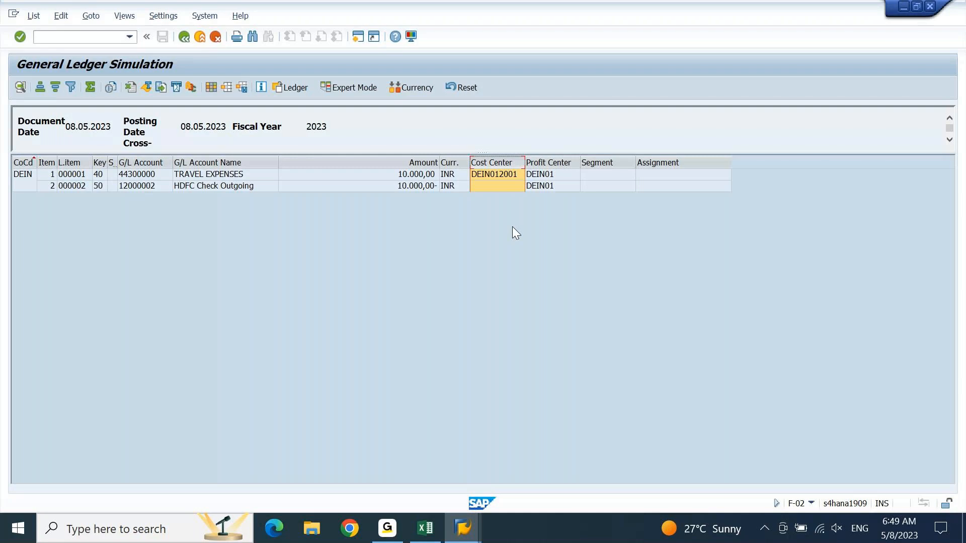
pyautogui.click(499, 174)
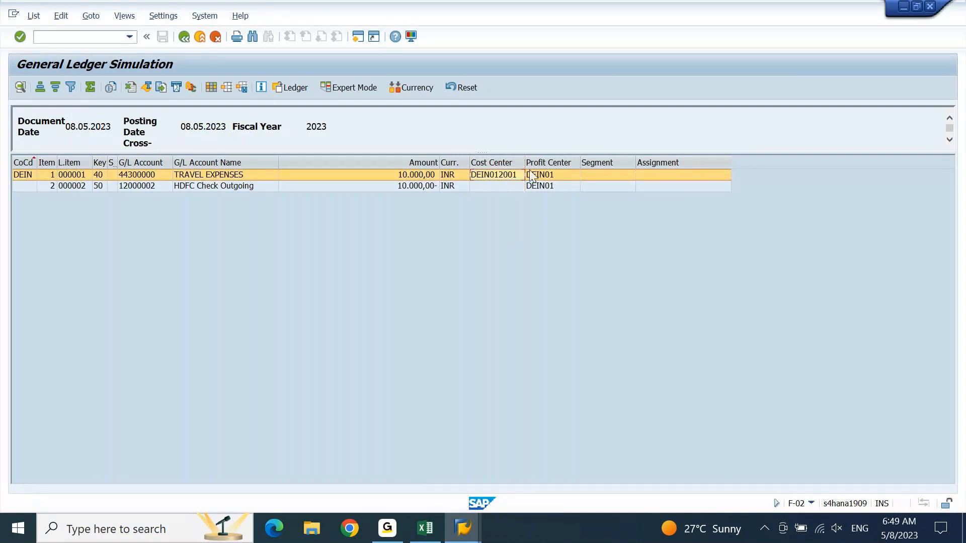
# Check the Profit Center column of the simulated items and view the document splitting simulation in Expert Mode.
pyautogui.click(555, 164)
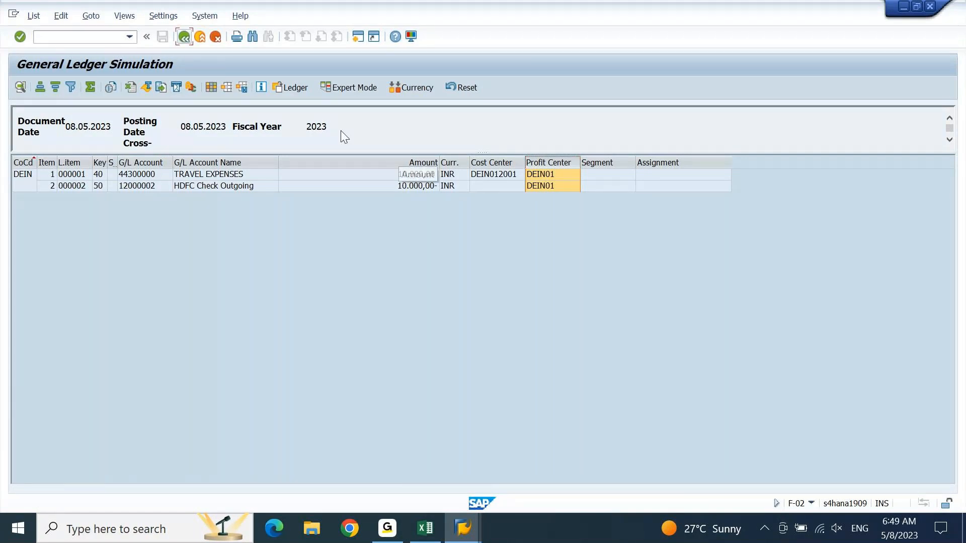
pyautogui.click(348, 91)
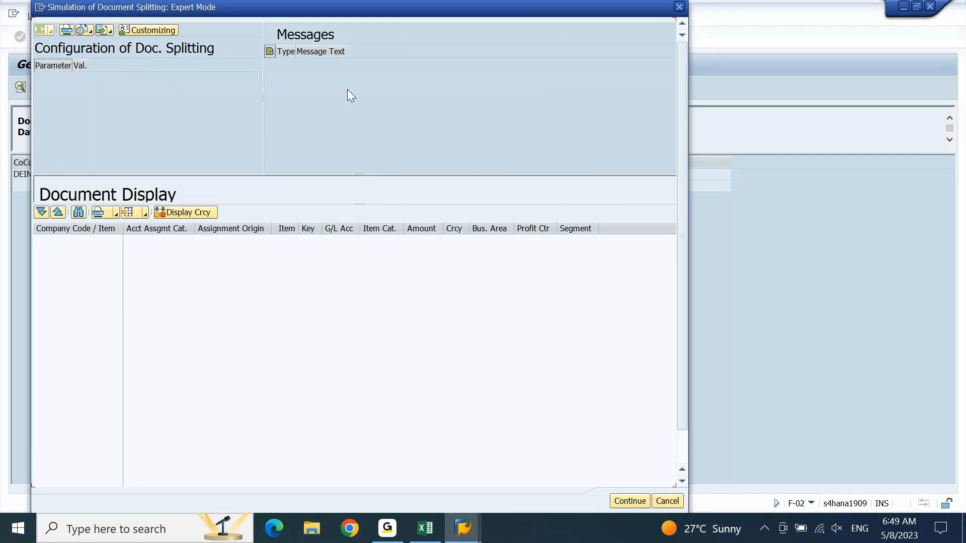
pyautogui.click(679, 7)
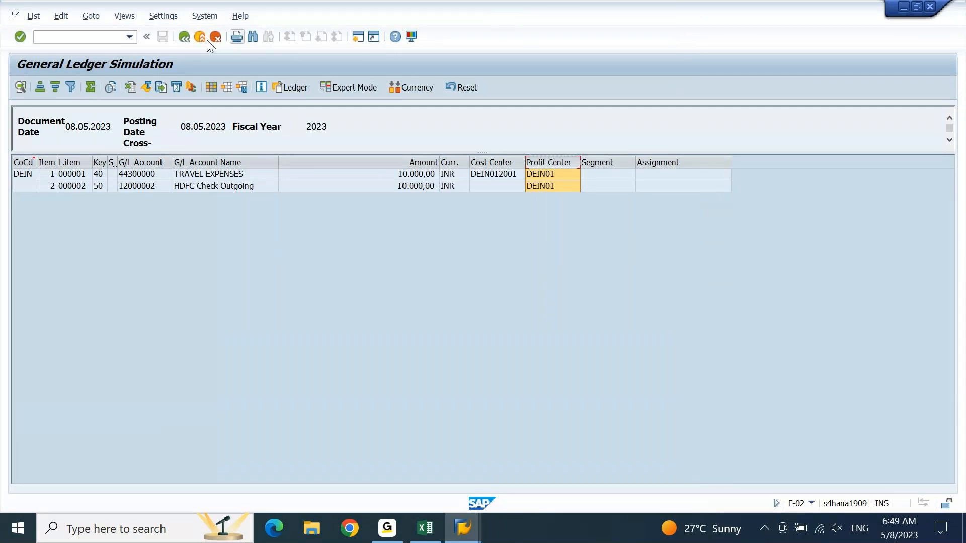
# Return to the document overview, post the travel expense document and display the posted document.
pyautogui.click(184, 37)
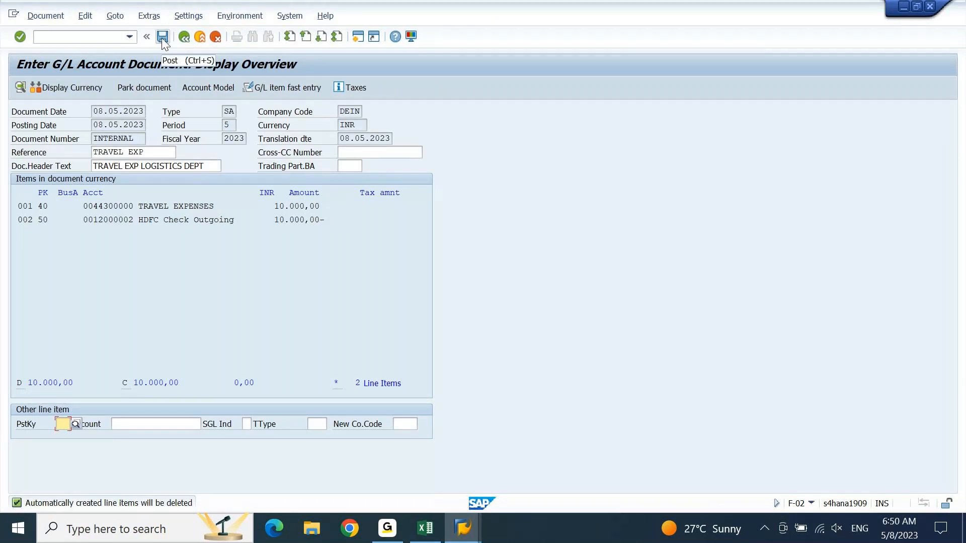
pyautogui.click(162, 39)
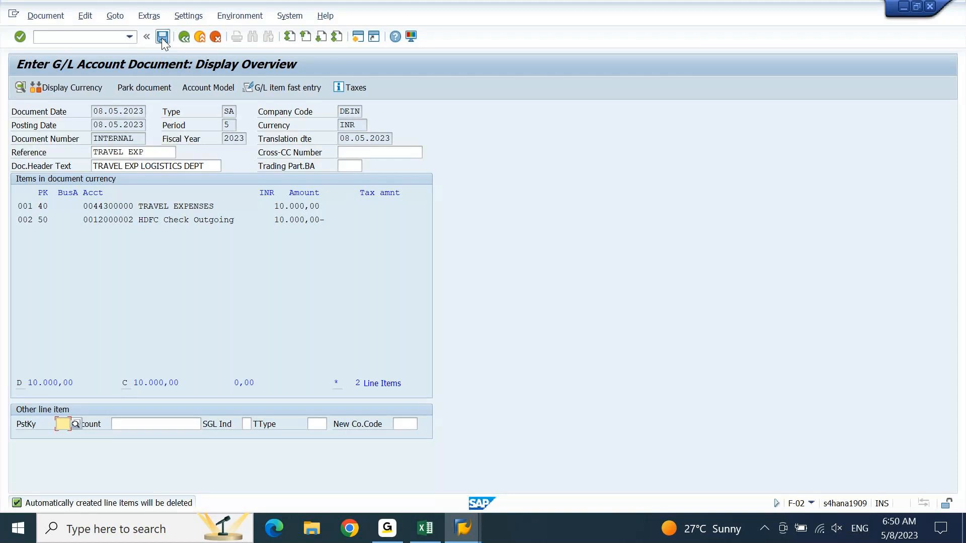
pyautogui.click(162, 38)
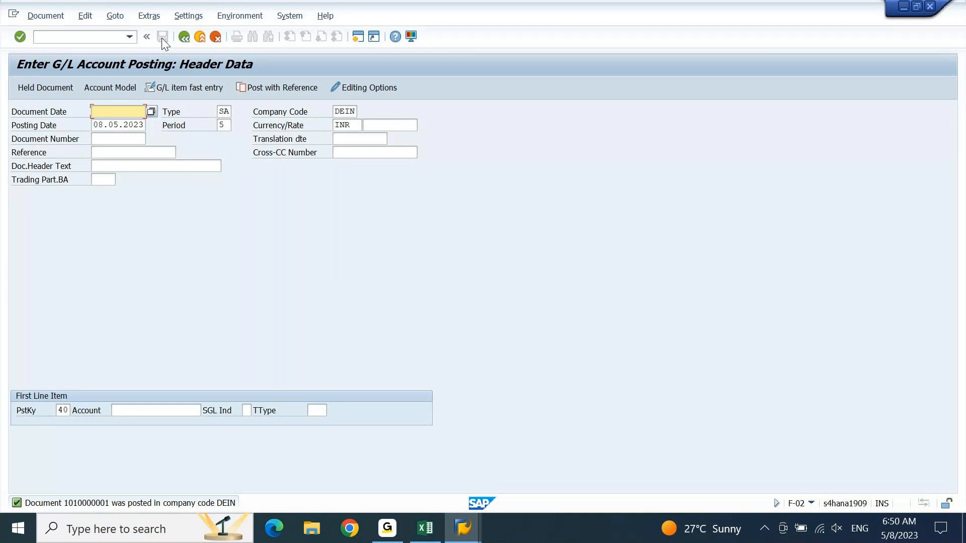
pyautogui.click(56, 18)
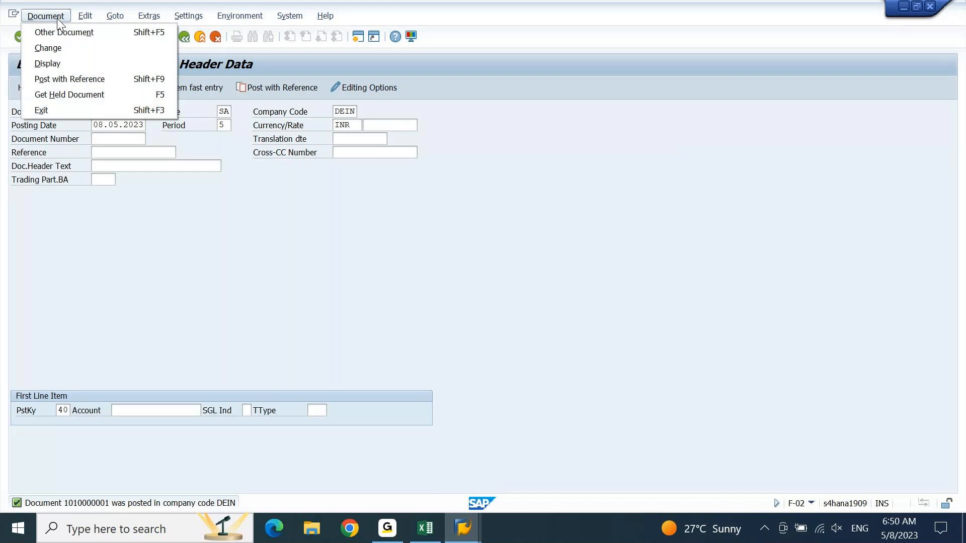
pyautogui.click(58, 64)
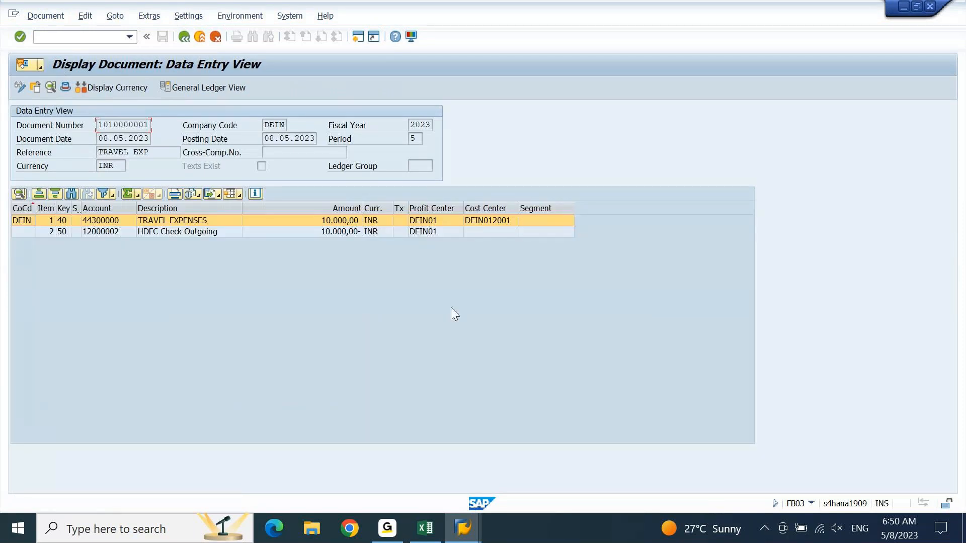
# Switch to the Excel notes and add "FB03 - Display Documents" in cell G2115 below the Reports list.
pyautogui.click(432, 533)
pyautogui.click(503, 338)
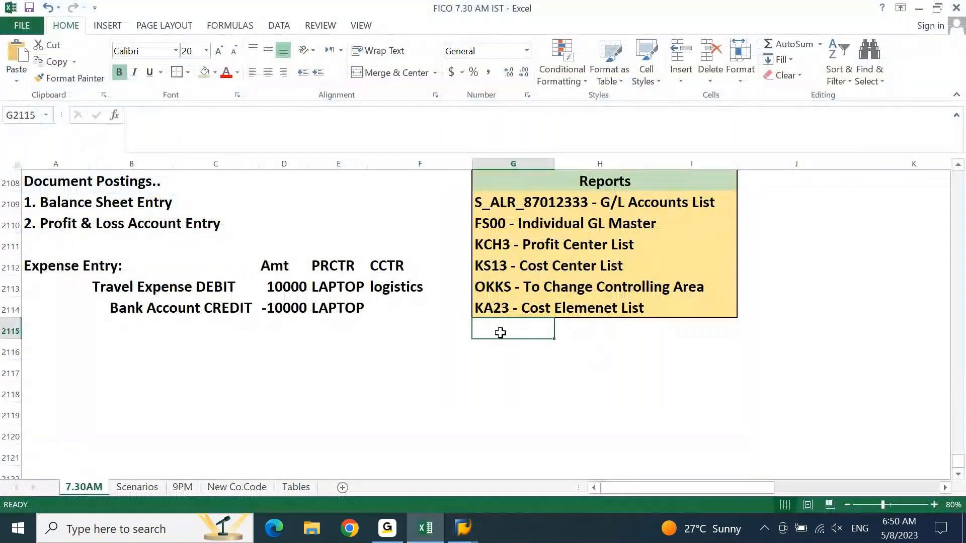
pyautogui.write('FB03 - ')
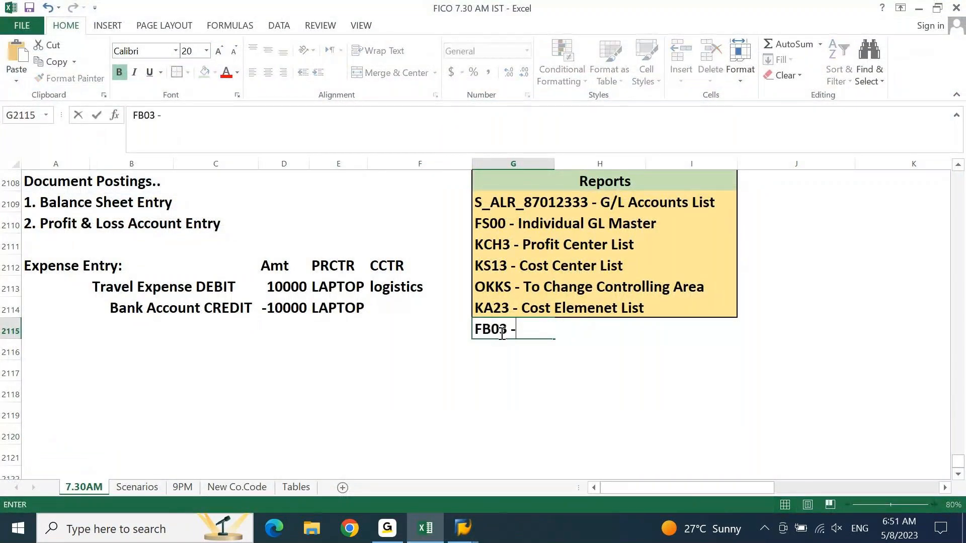
pyautogui.write('Display FDo')
pyautogui.press('BackSpace')
pyautogui.press('BackSpace')
pyautogui.press('BackSpace')
pyautogui.write('Documents')
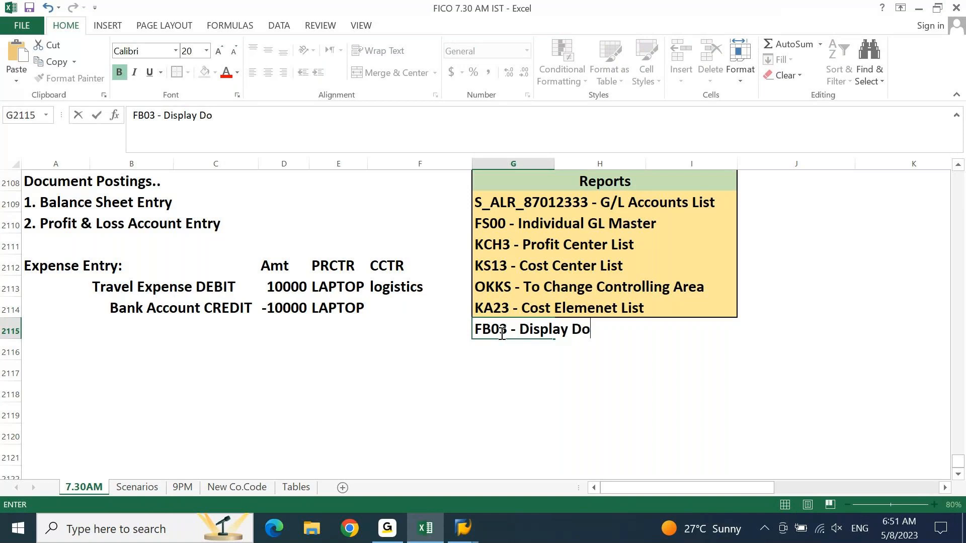
pyautogui.press('Return')
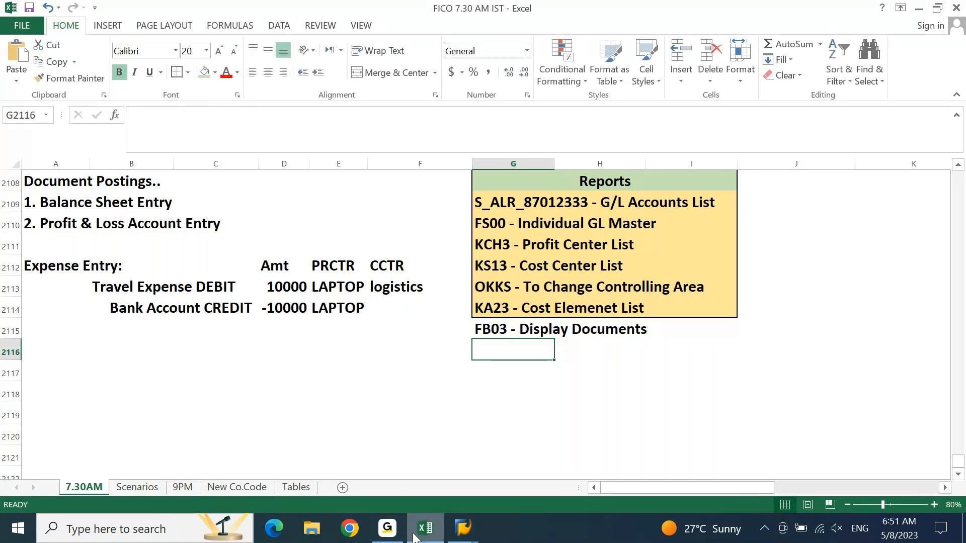
# Switch back to SAP and examine the posted document's number, line item amounts and Cost Center column.
pyautogui.click(463, 527)
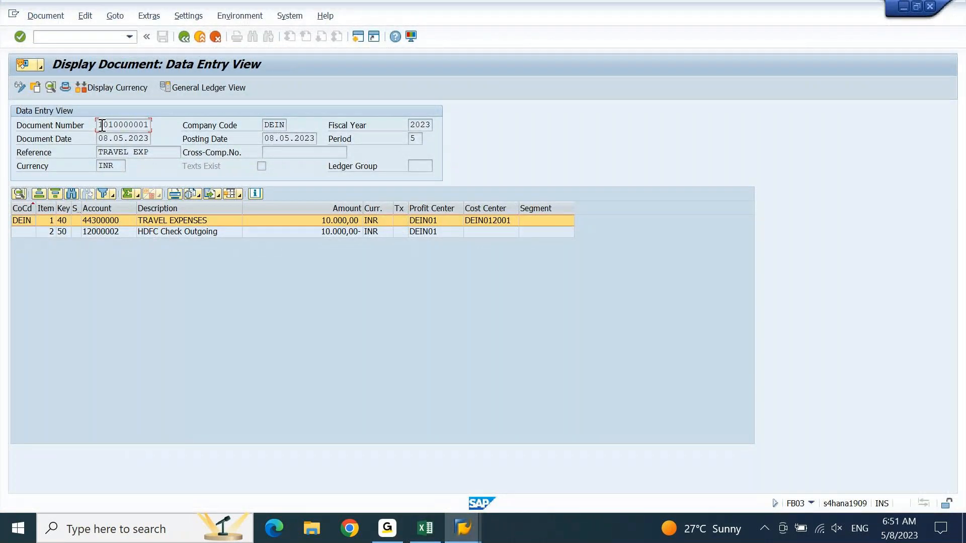
pyautogui.moveTo(99, 125); pyautogui.dragTo(163, 132)
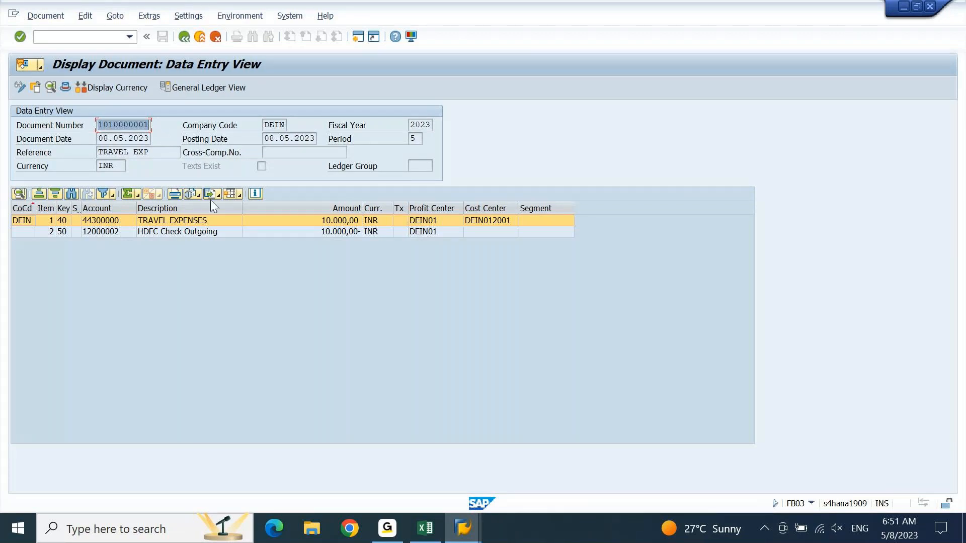
pyautogui.click(267, 225)
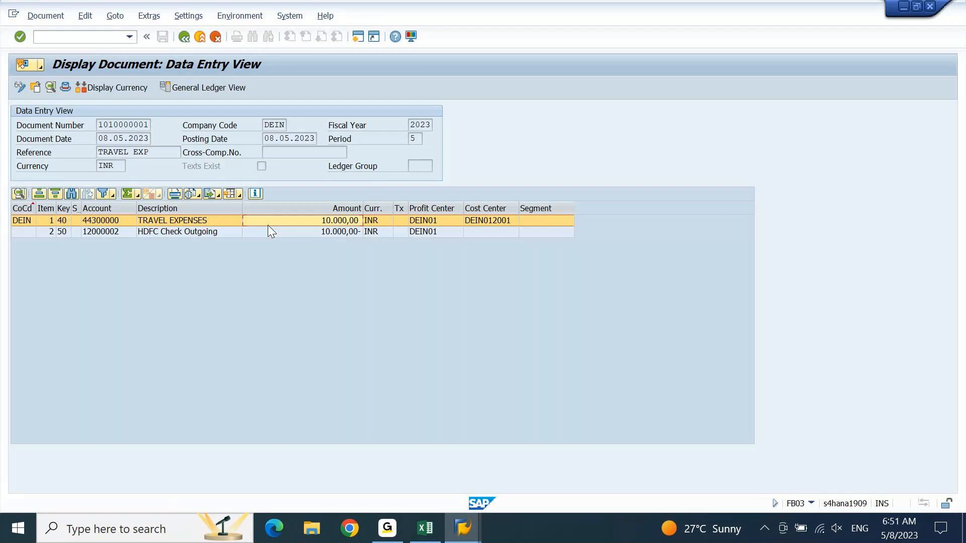
pyautogui.click(475, 210)
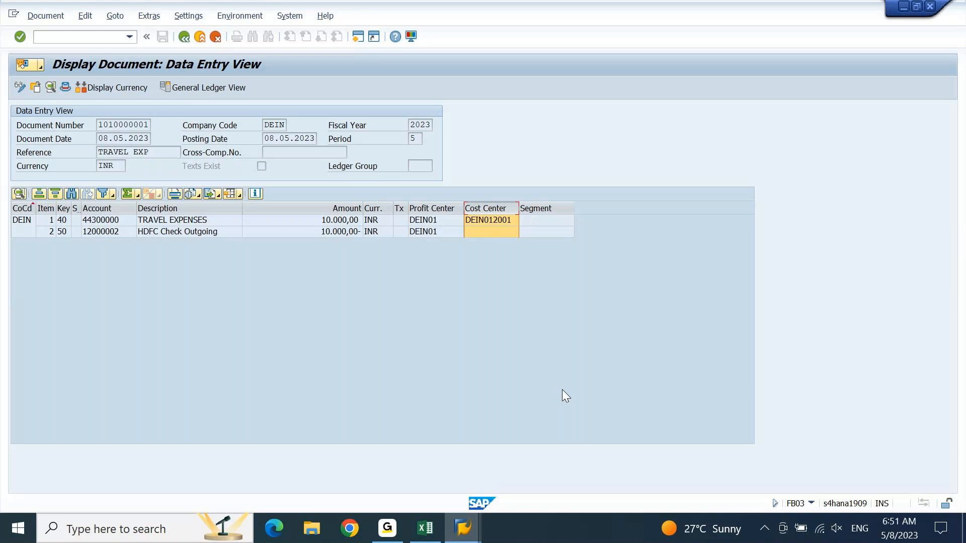
# List the accounting documents belonging to the posted entry and open its Controlling Document.
pyautogui.click(247, 20)
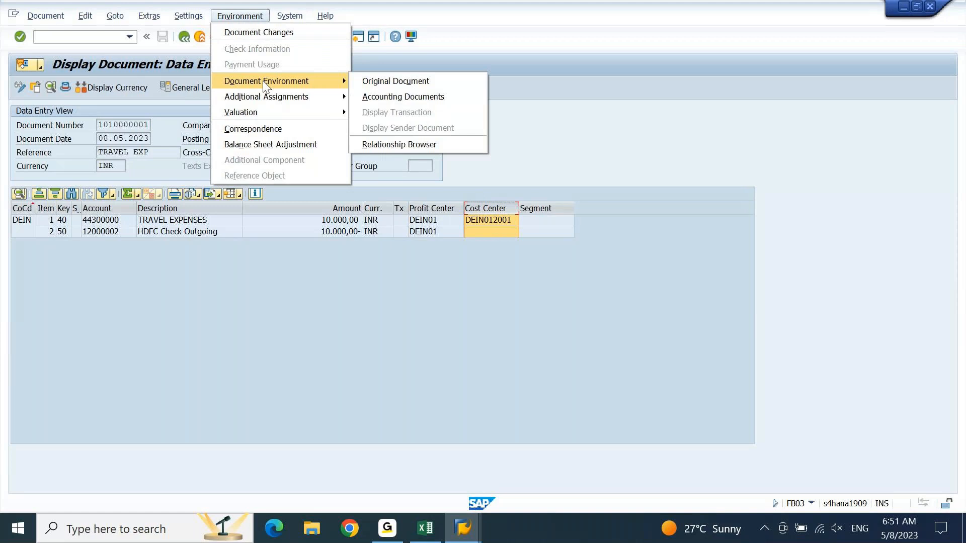
pyautogui.click(414, 99)
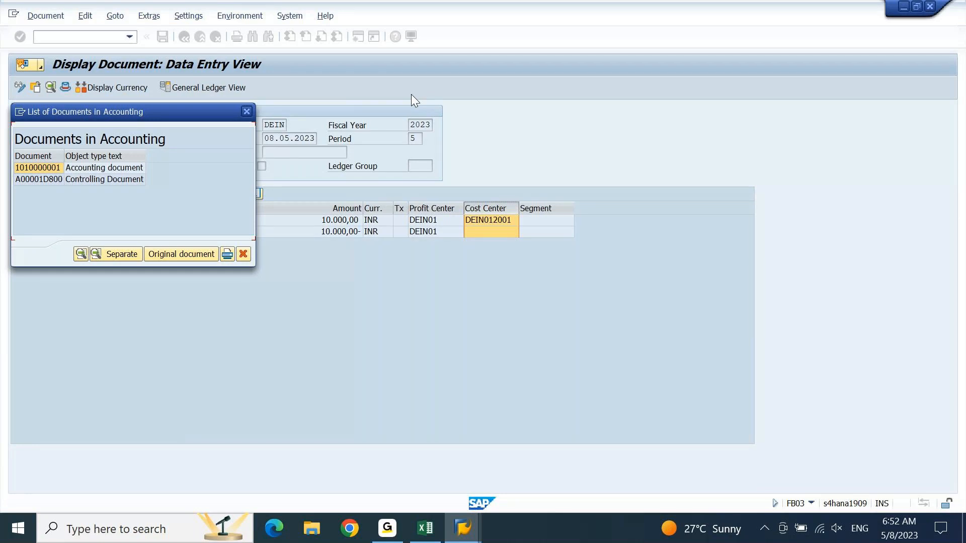
pyautogui.click(63, 181)
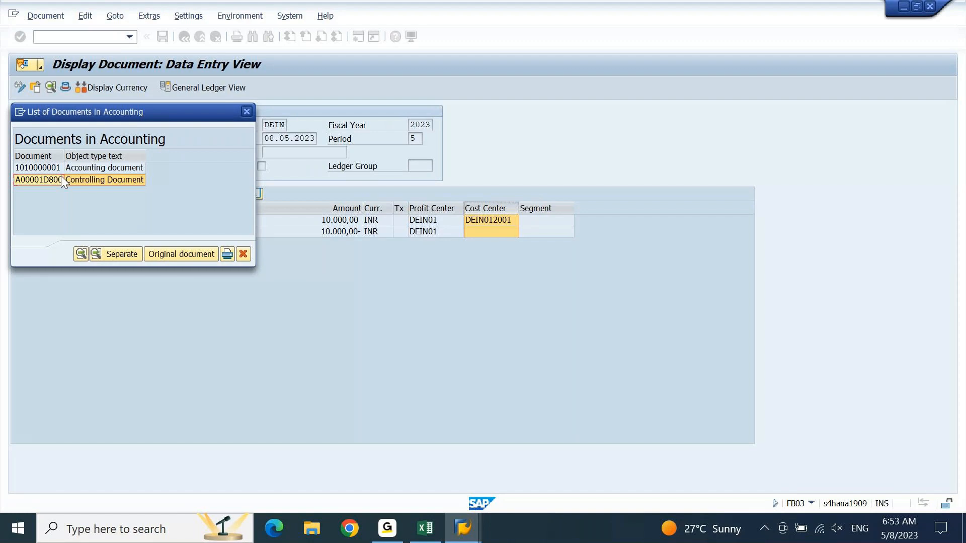
pyautogui.click(61, 178)
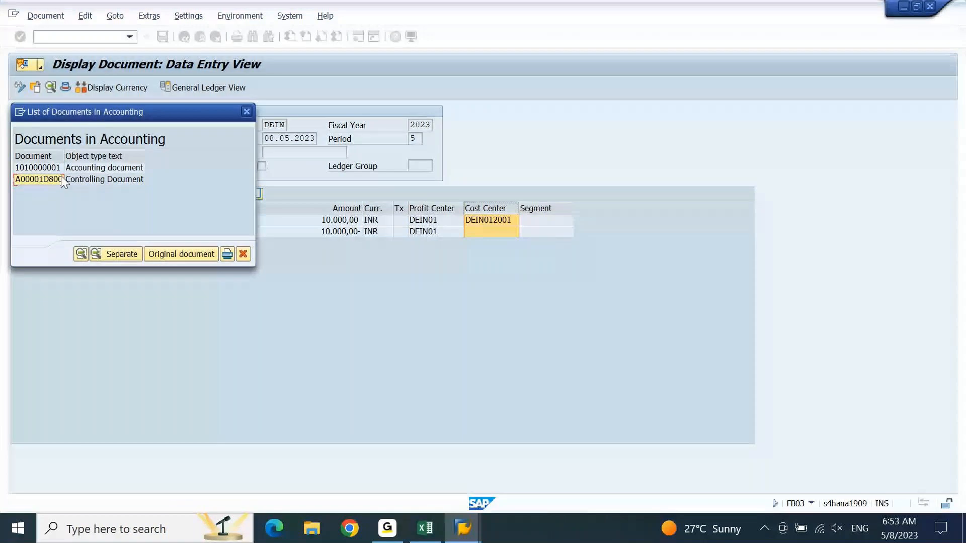
pyautogui.click(52, 170)
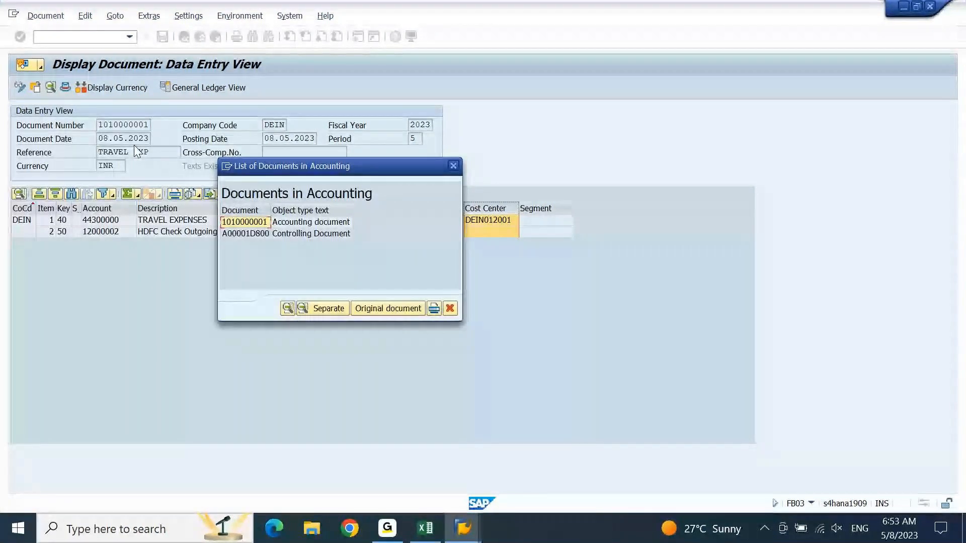
pyautogui.click(276, 234)
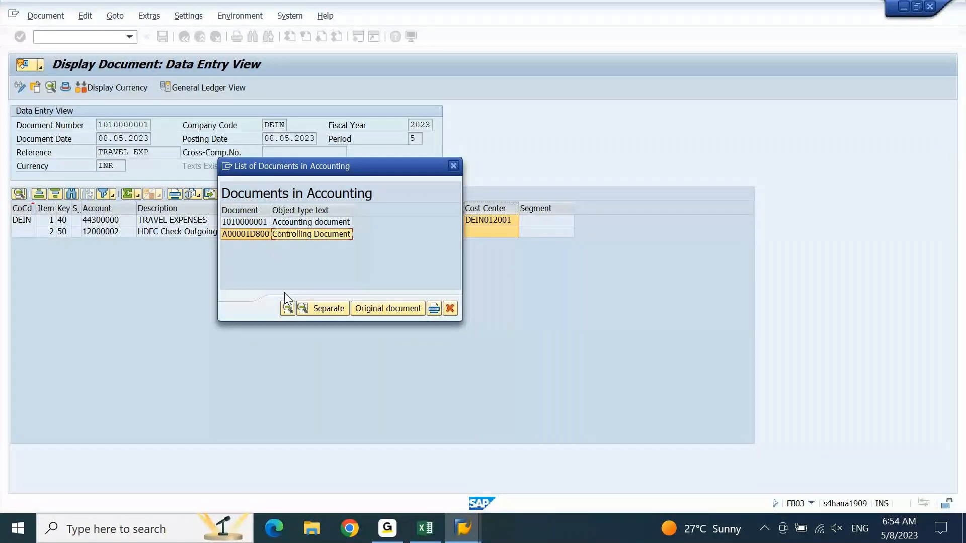
pyautogui.doubleClick(288, 235)
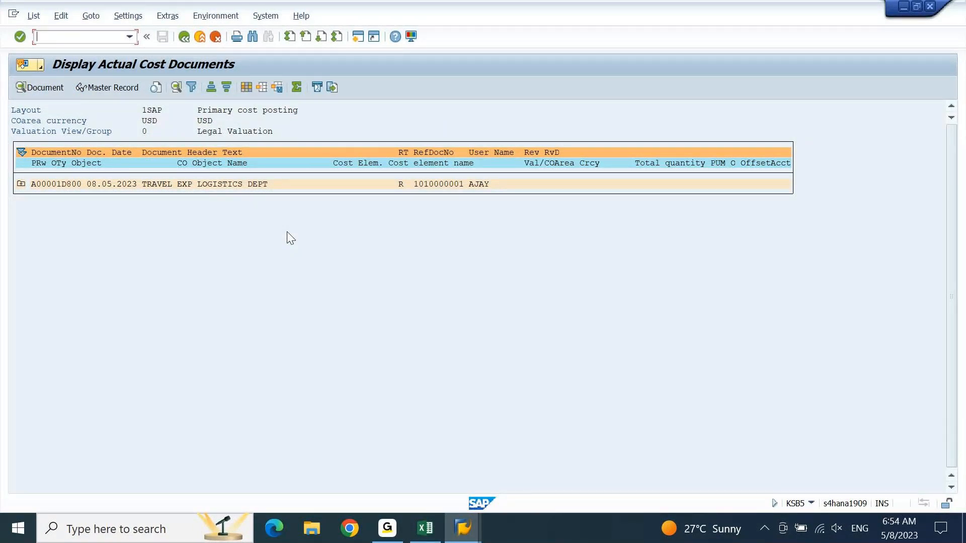
# Check the current transaction code and add "KSB5 - Display CO Document" in cell G2116 of the Excel notes.
pyautogui.click(810, 502)
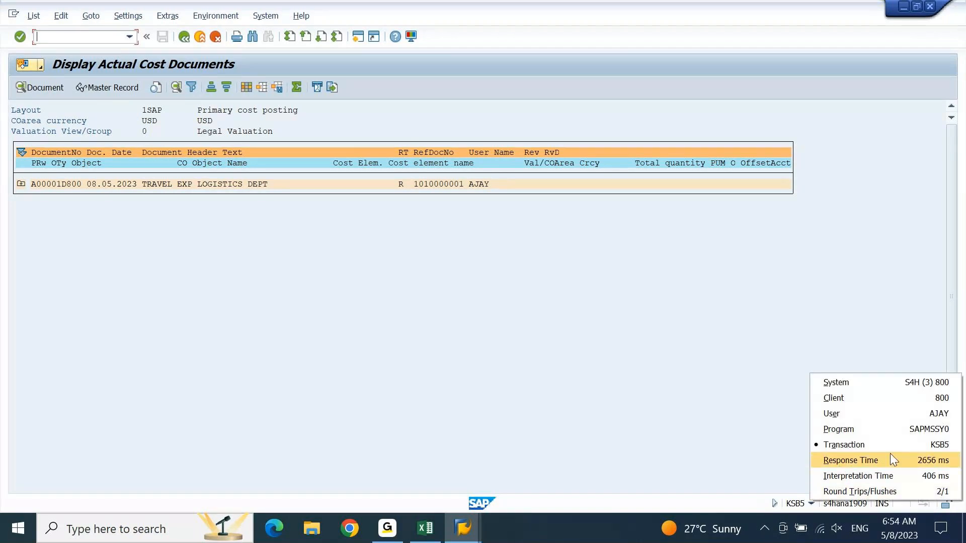
pyautogui.click(553, 457)
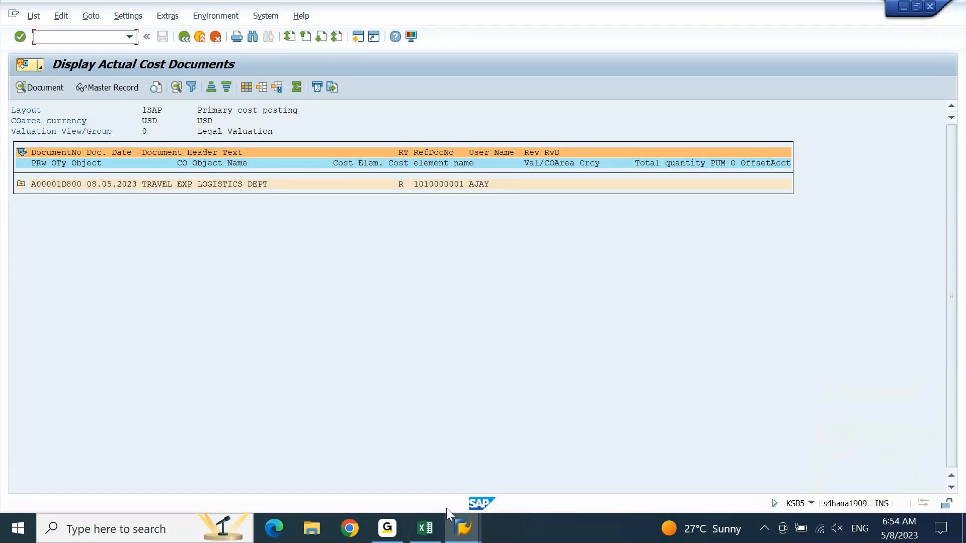
pyautogui.click(431, 528)
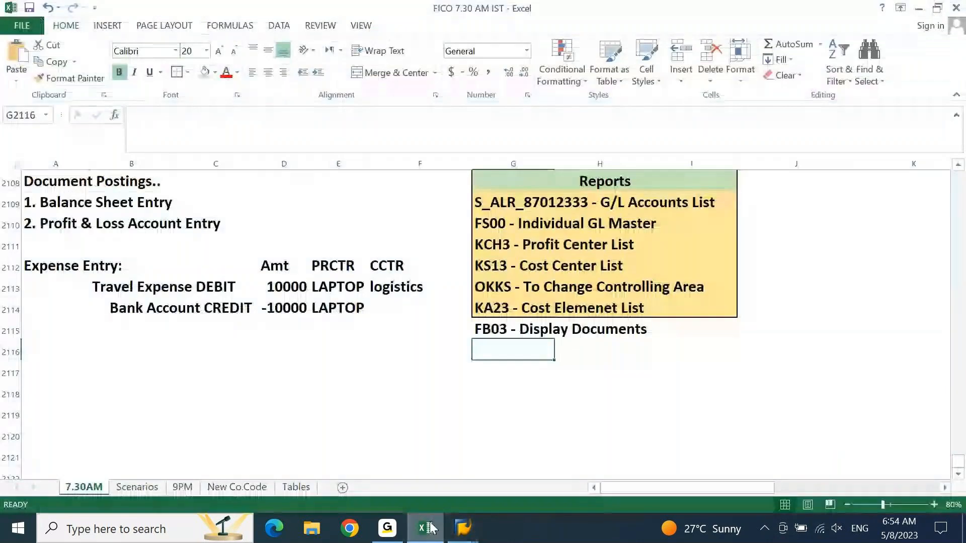
pyautogui.write('KSB')
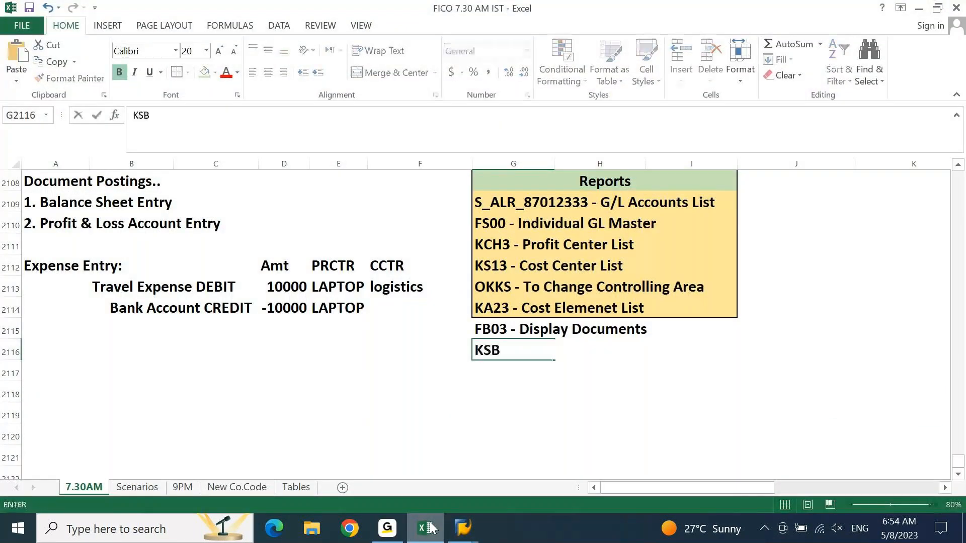
pyautogui.write('5 -')
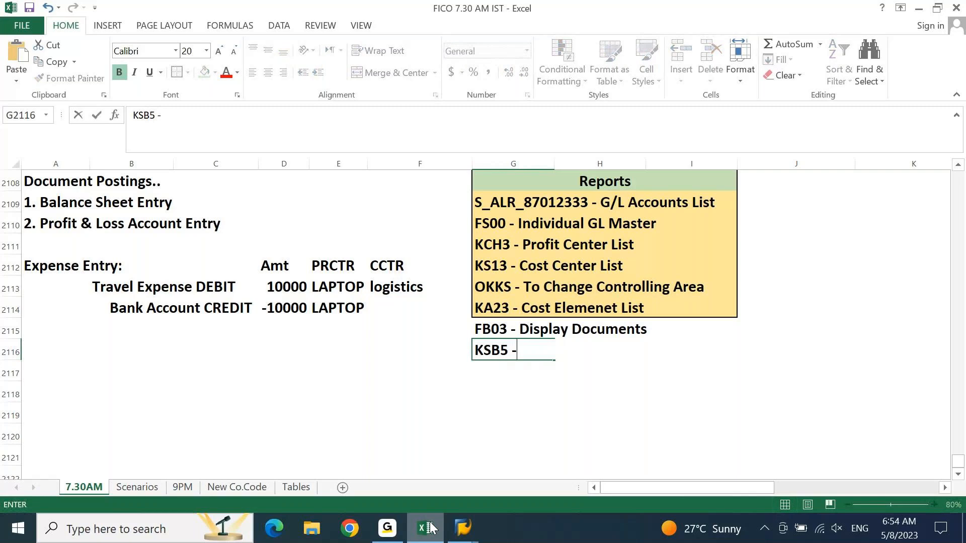
pyautogui.write(' Display CO ')
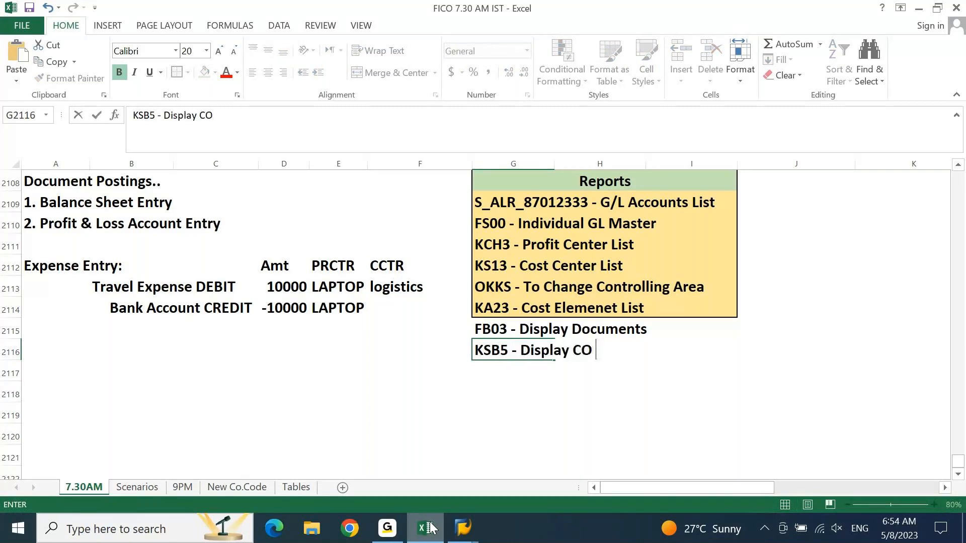
pyautogui.write('D')
pyautogui.write('ocument')
# Change the FB03 note in cell G2115 to "FB03 - Display FI Documents".
pyautogui.press('Up')
pyautogui.press('F2')
pyautogui.hotkey('ctrl', 'Left')
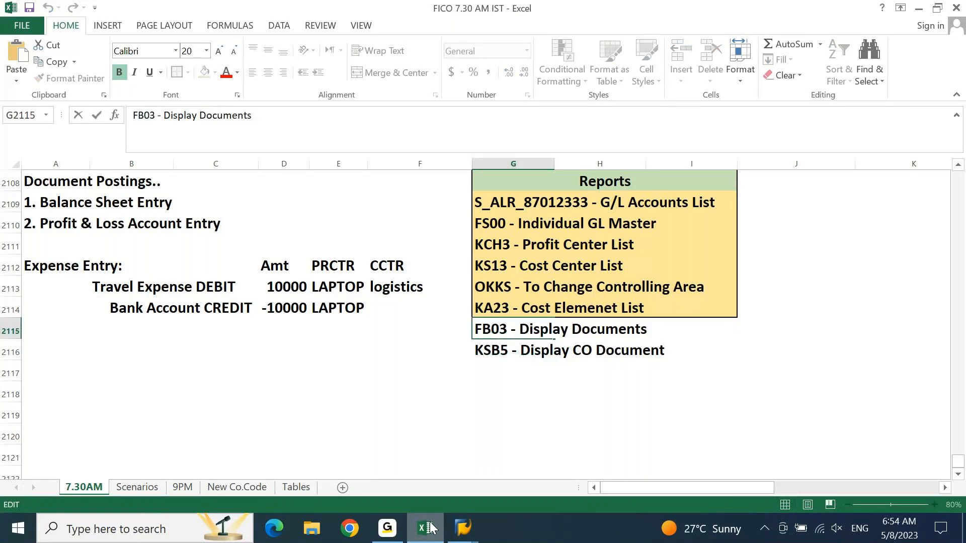
pyautogui.write('FI')
pyautogui.press('End')
pyautogui.press('Return')
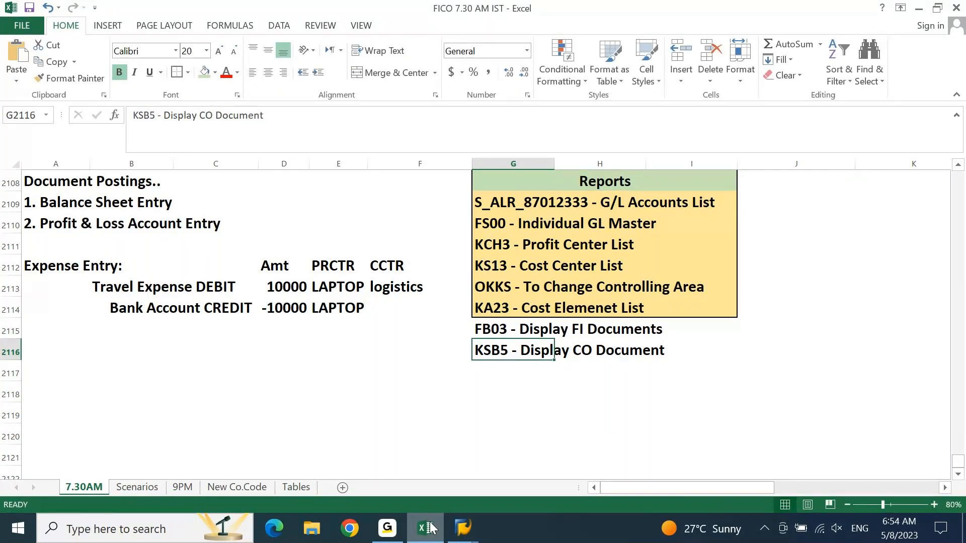
# Switch back to the Display Actual Cost Documents window in SAP.
pyautogui.click(463, 534)
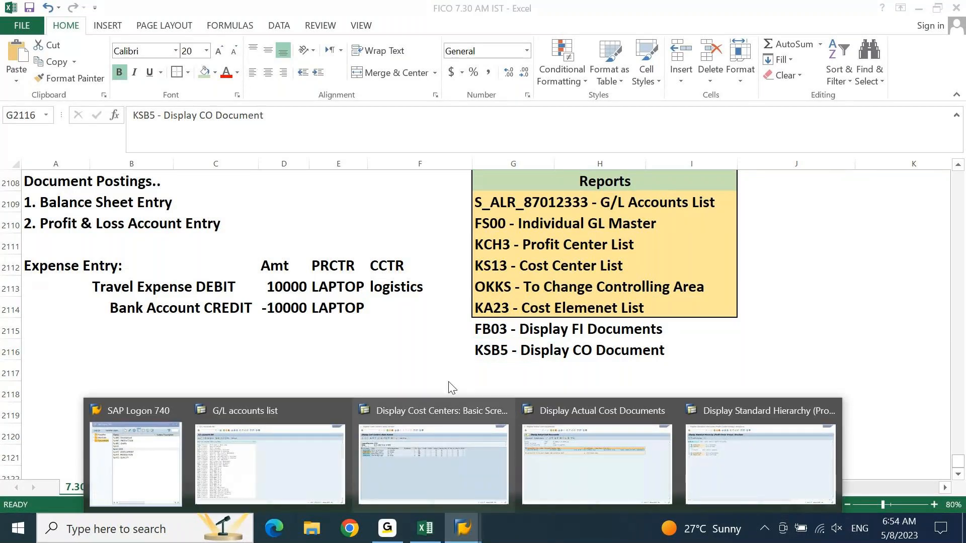
pyautogui.click(437, 364)
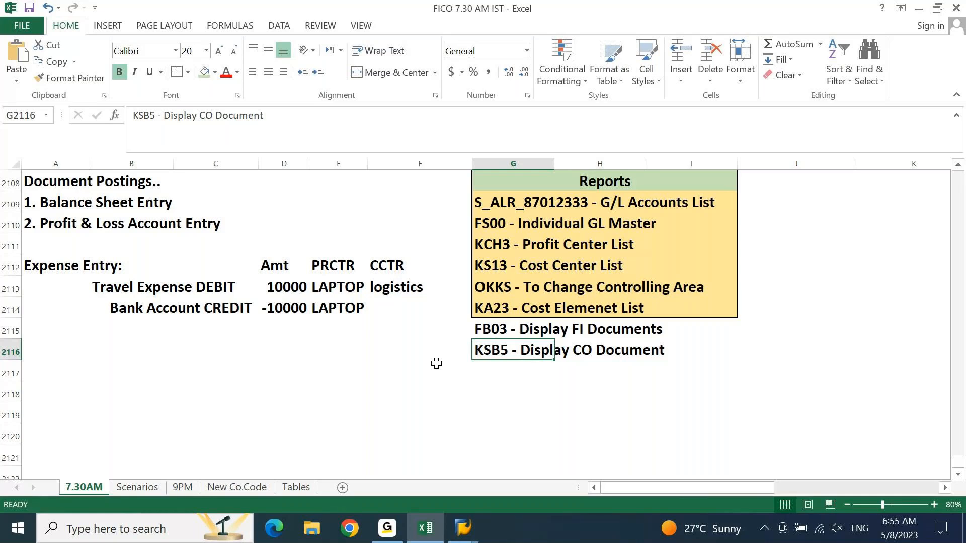
pyautogui.moveTo(463, 529)
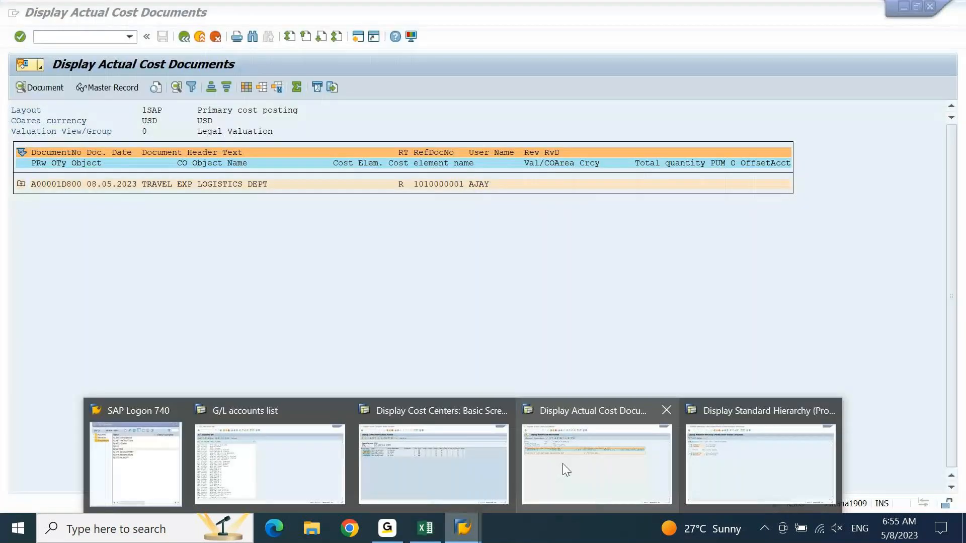
pyautogui.click(563, 464)
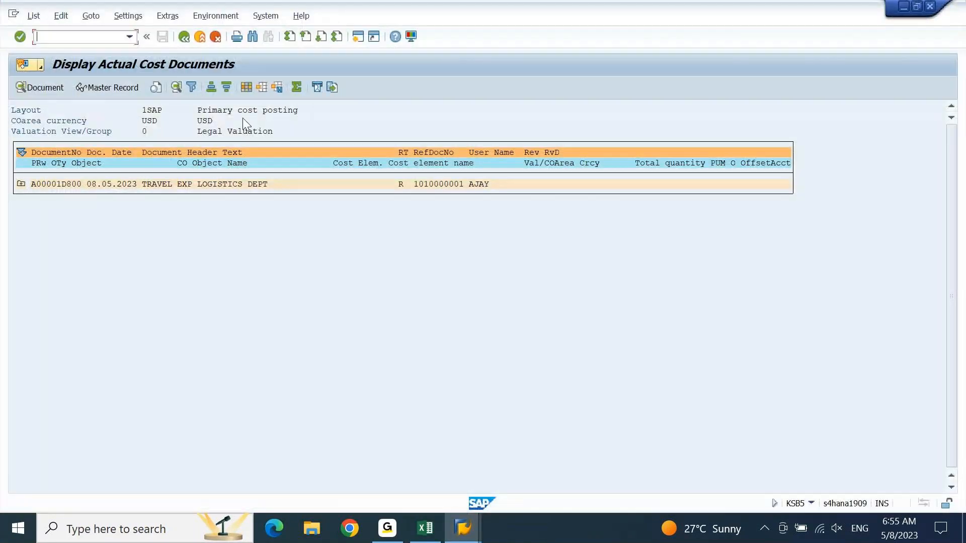
# Exit the Display Actual Cost Documents list and close the list of accounting documents to return to the FI document.
pyautogui.click(184, 37)
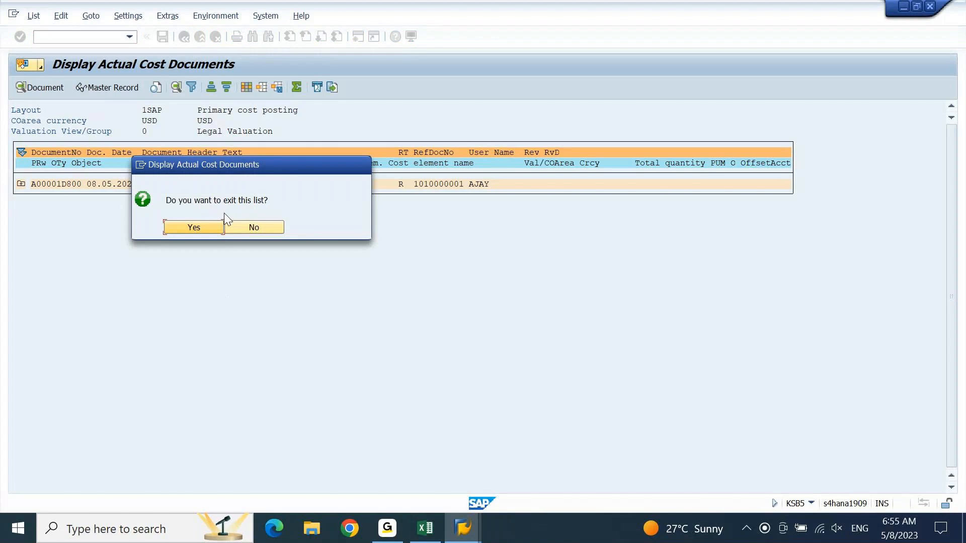
pyautogui.click(194, 228)
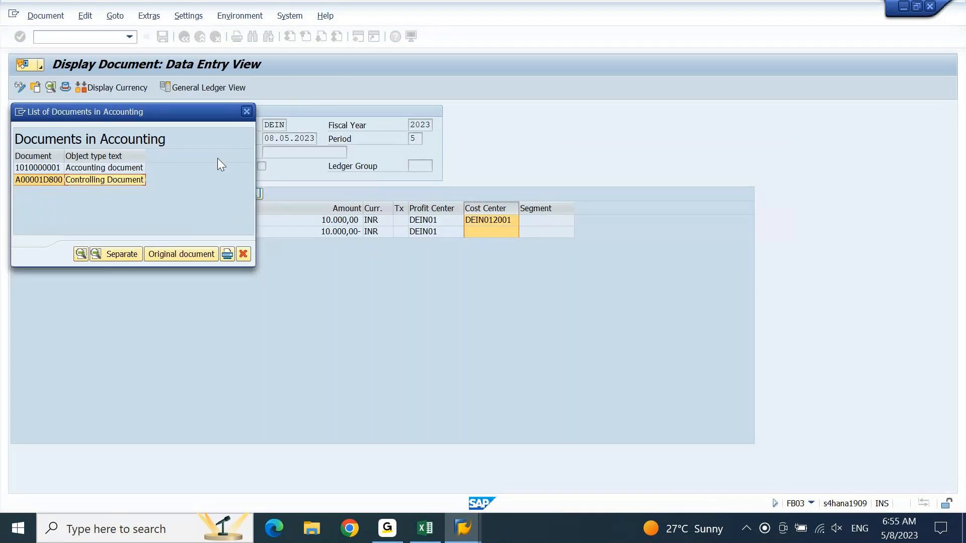
pyautogui.moveTo(213, 111); pyautogui.dragTo(364, 274)
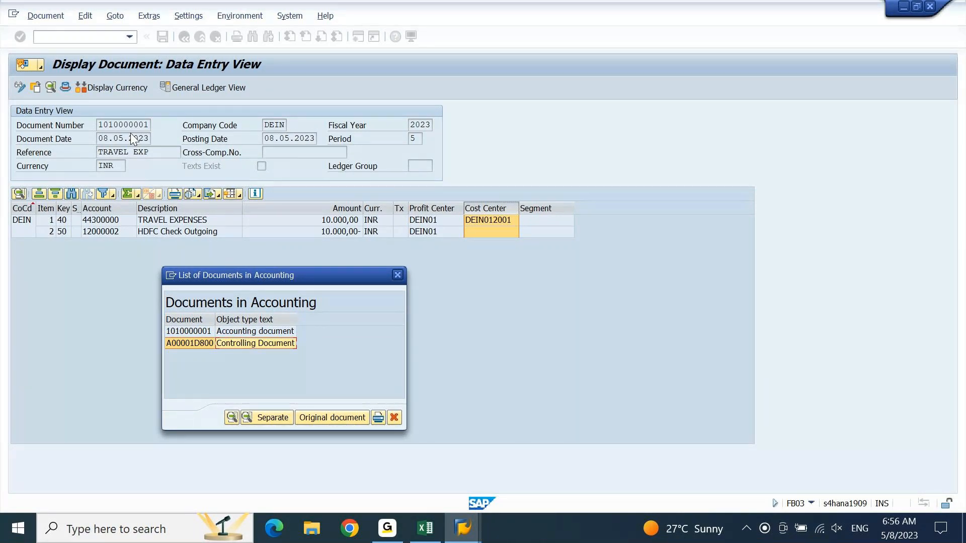
pyautogui.click(398, 276)
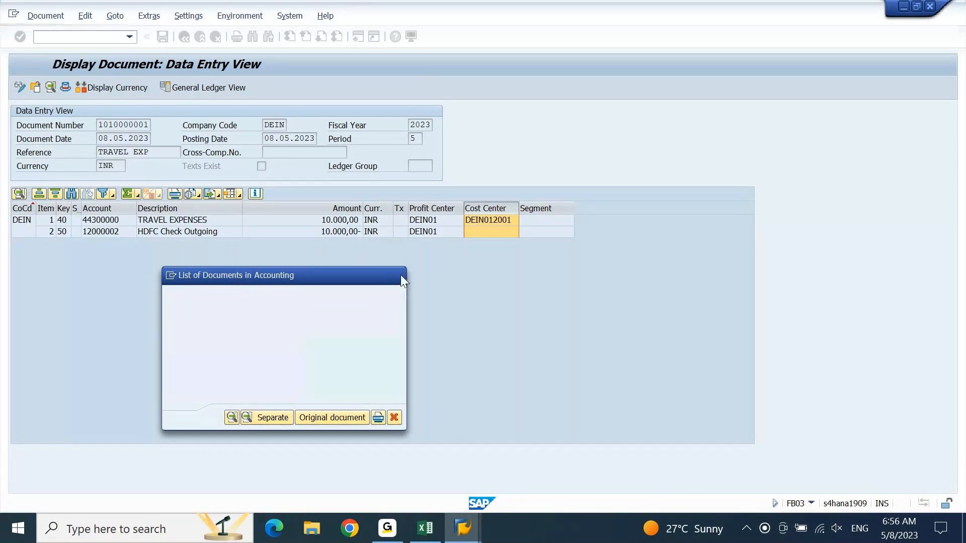
# Open the document header of the posted travel expense entry and check its document type.
pyautogui.click(258, 232)
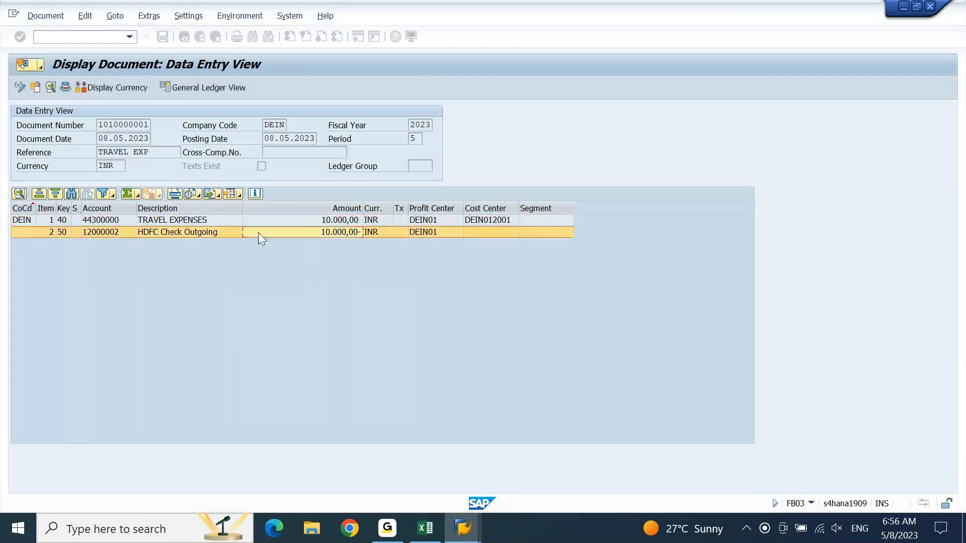
pyautogui.click(65, 86)
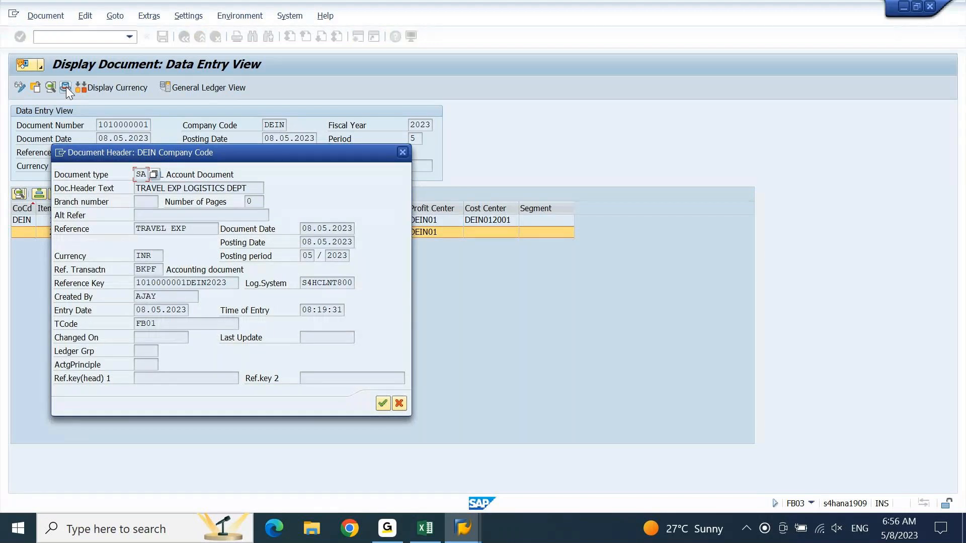
pyautogui.click(406, 153)
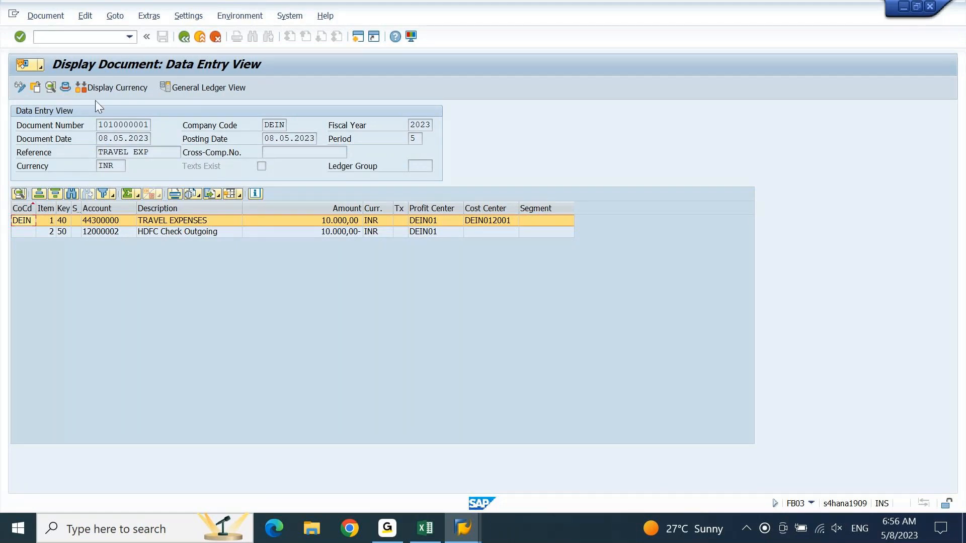
pyautogui.click(64, 88)
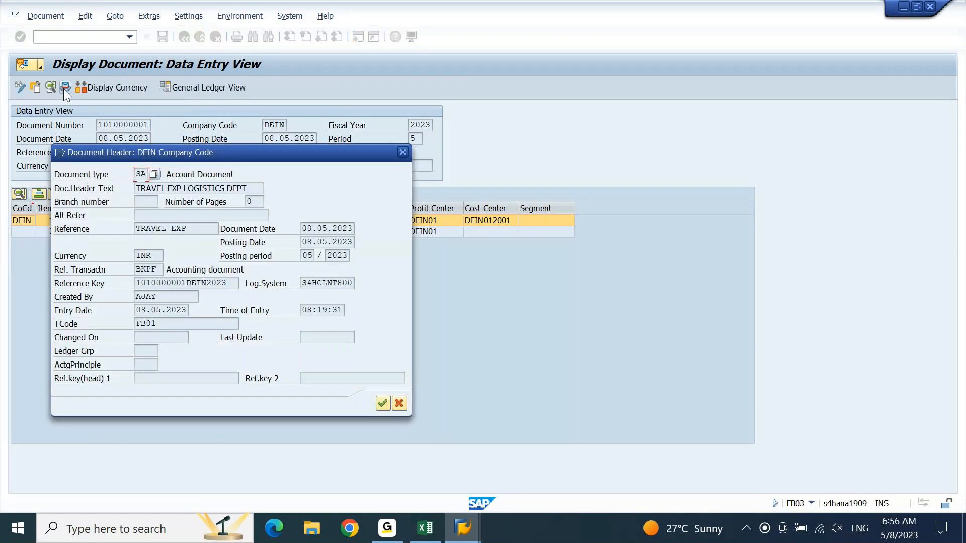
pyautogui.click(209, 175)
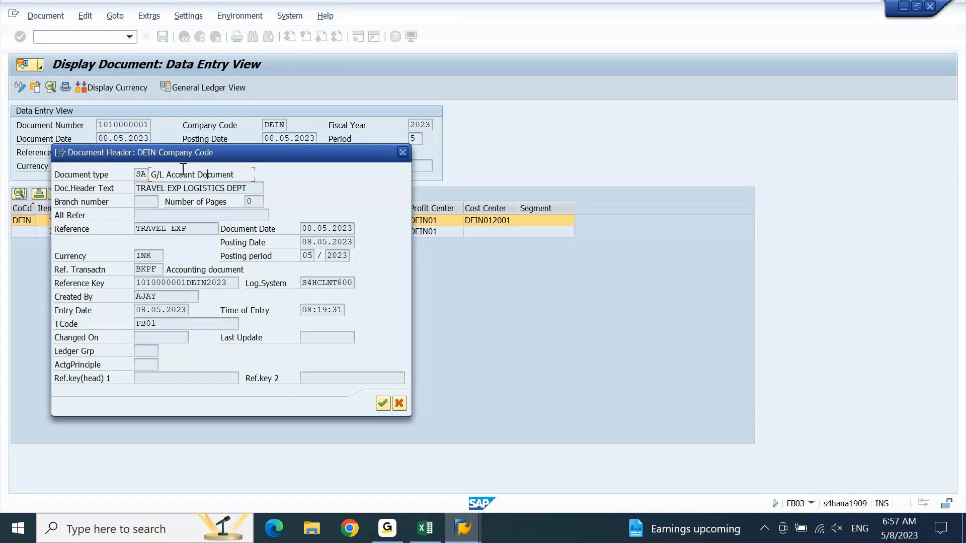
# Look up the available document types from the Document type field, and close the document header.
pyautogui.moveTo(229, 152); pyautogui.dragTo(170, 125)
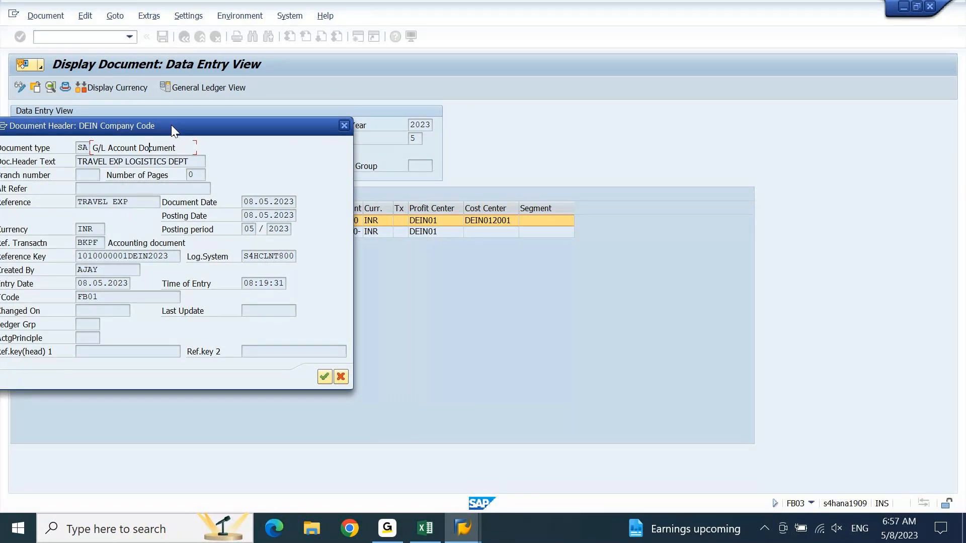
pyautogui.click(84, 148)
pyautogui.click(94, 149)
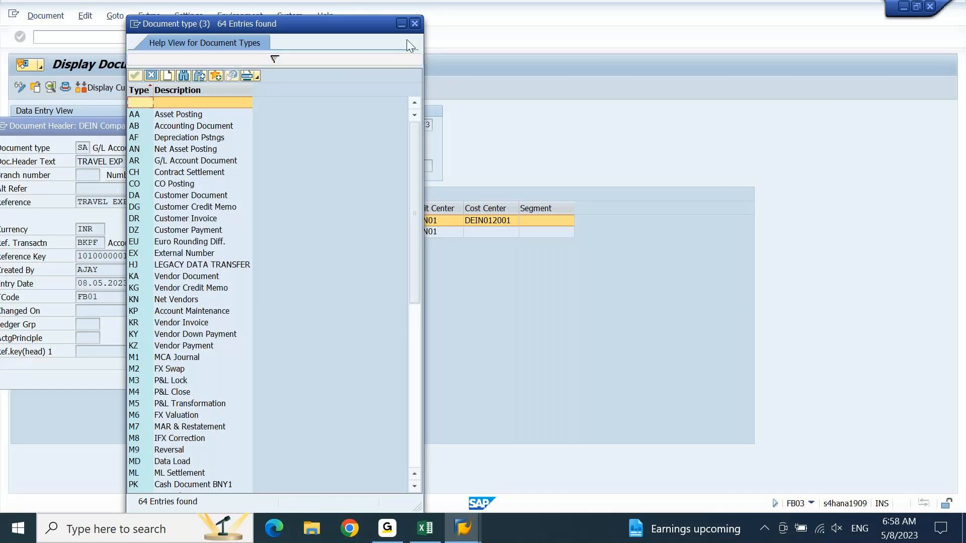
pyautogui.click(418, 24)
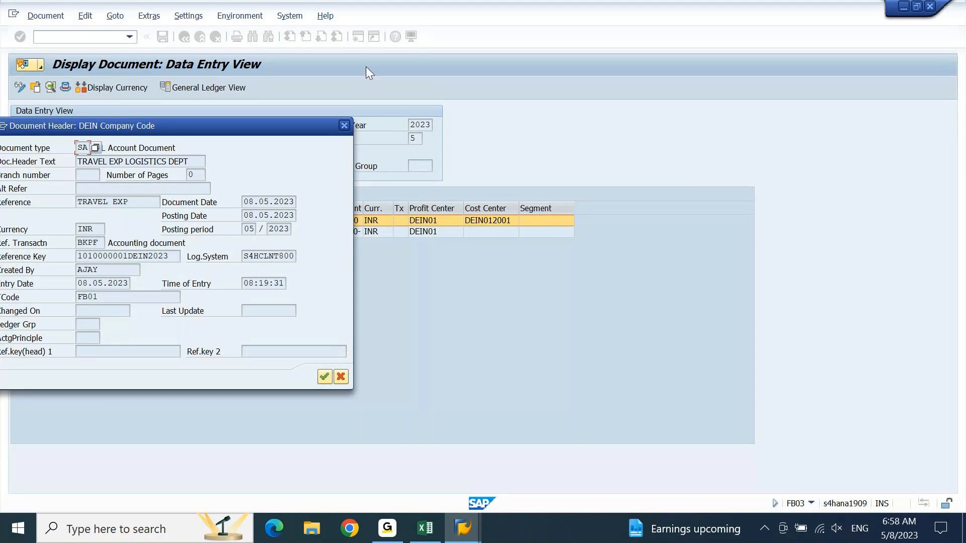
pyautogui.click(344, 126)
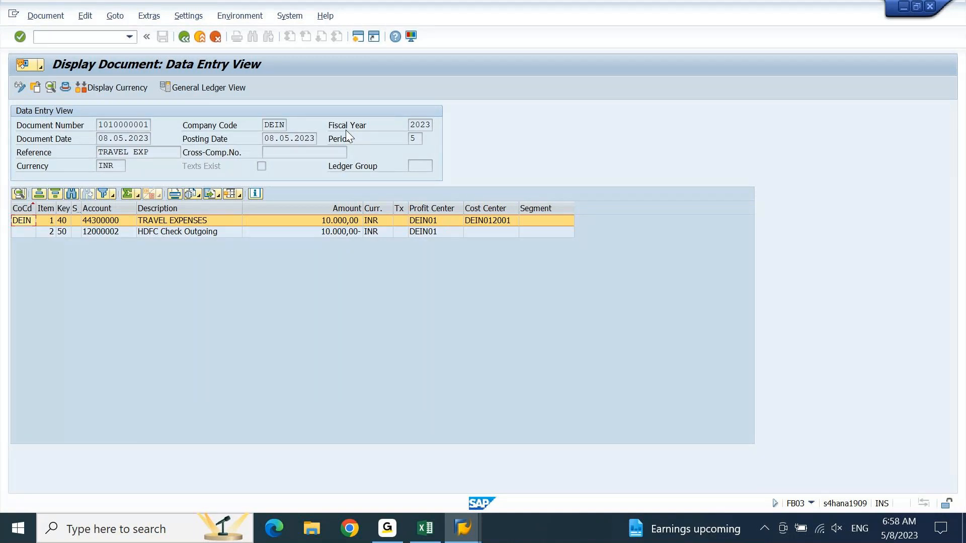
pyautogui.click(360, 222)
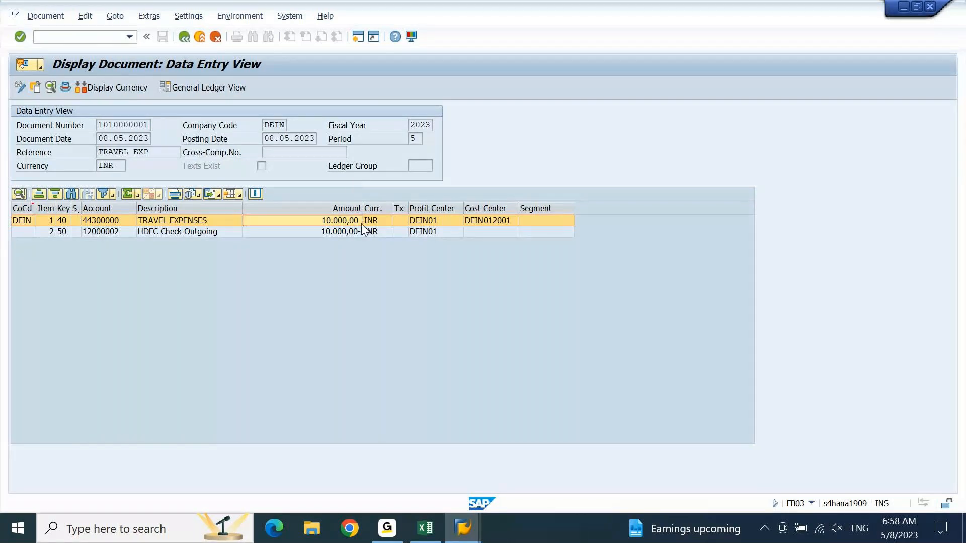
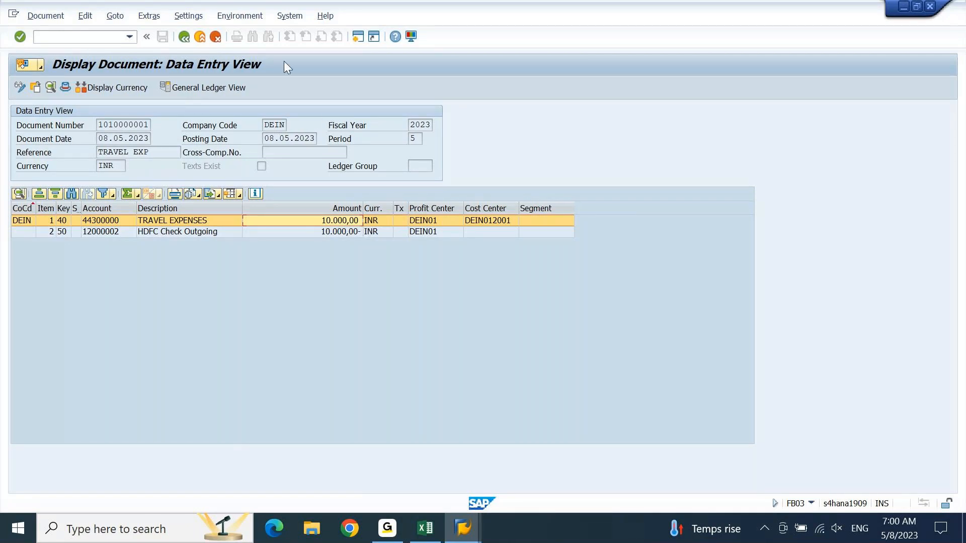
# List the related accounting documents from the document environment, highlight the Controlling Document entry and close the list.
pyautogui.click(255, 21)
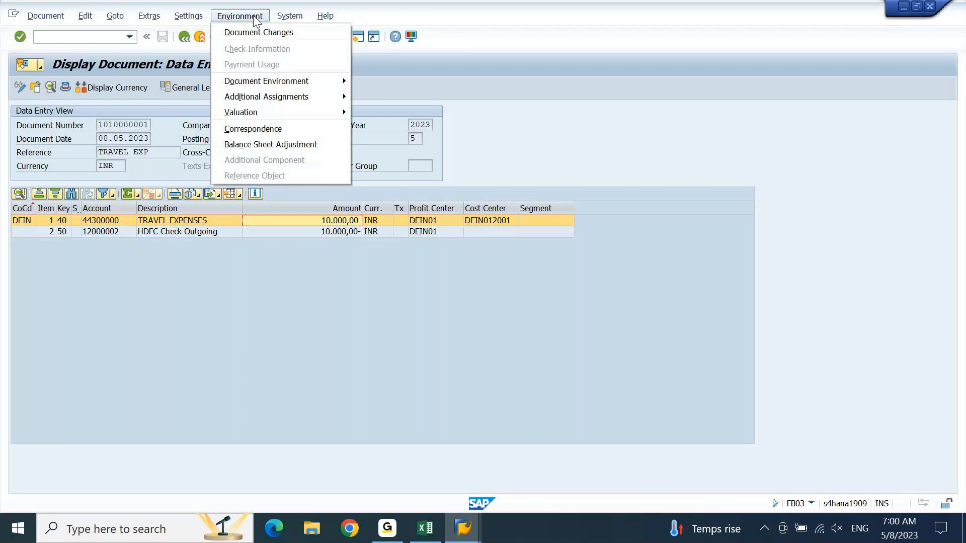
pyautogui.moveTo(264, 78)
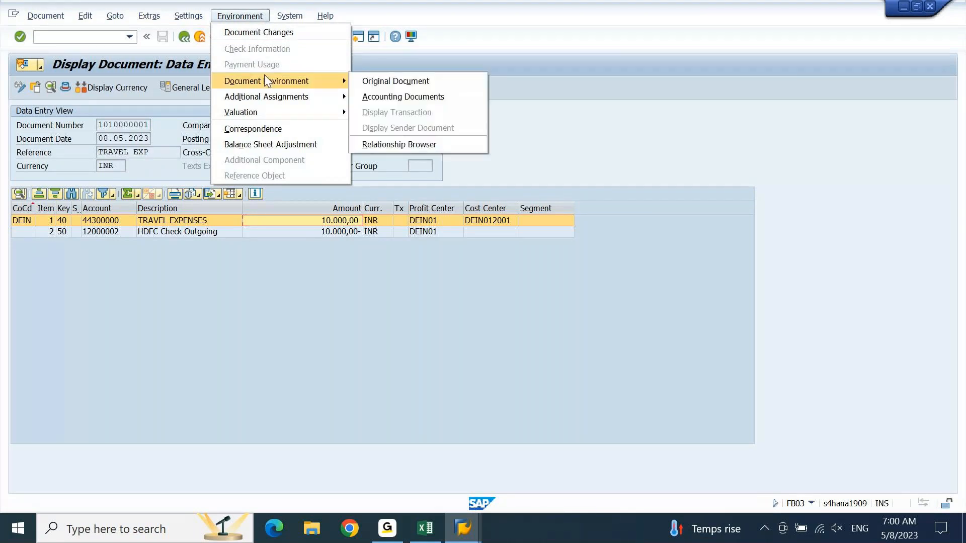
pyautogui.click(403, 97)
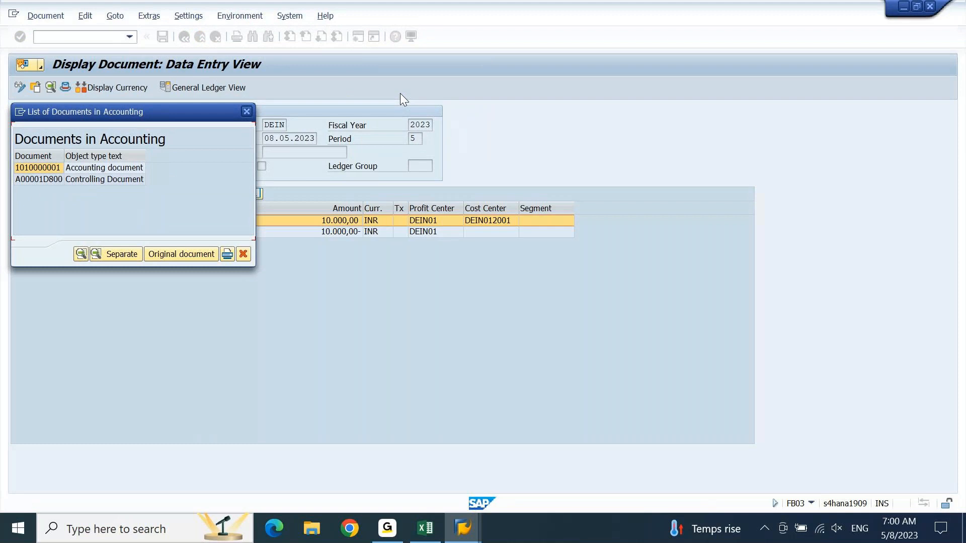
pyautogui.click(120, 180)
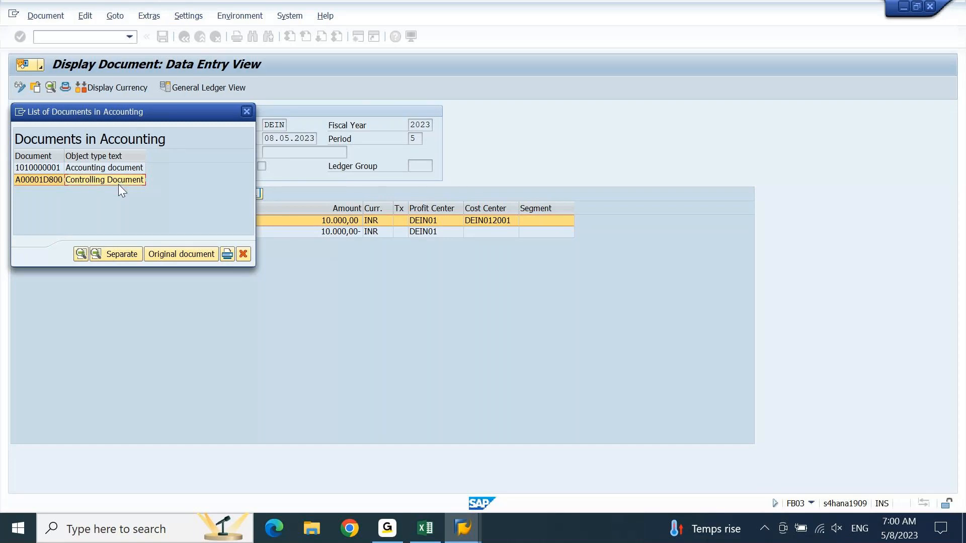
pyautogui.click(246, 112)
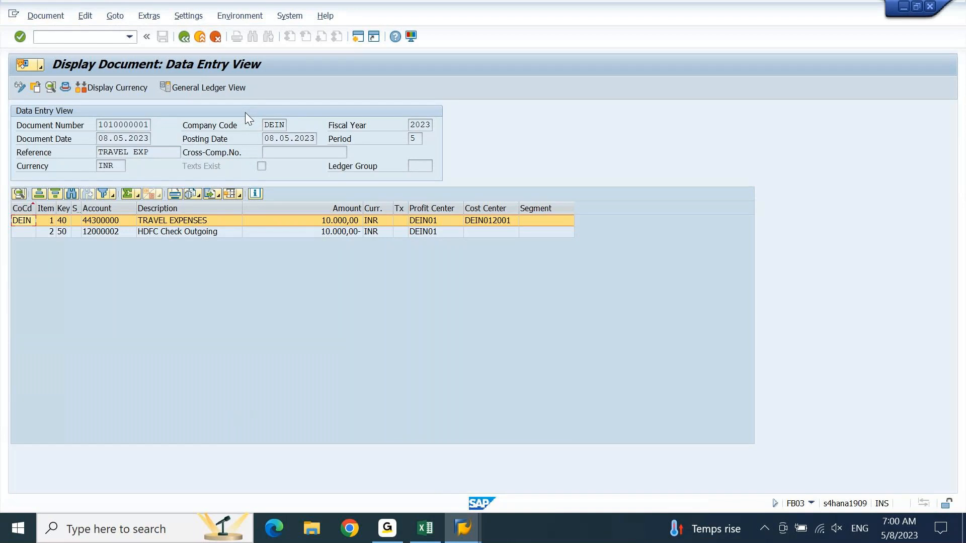
# Display the original document of the travel expense posting from its document environment.
pyautogui.click(242, 16)
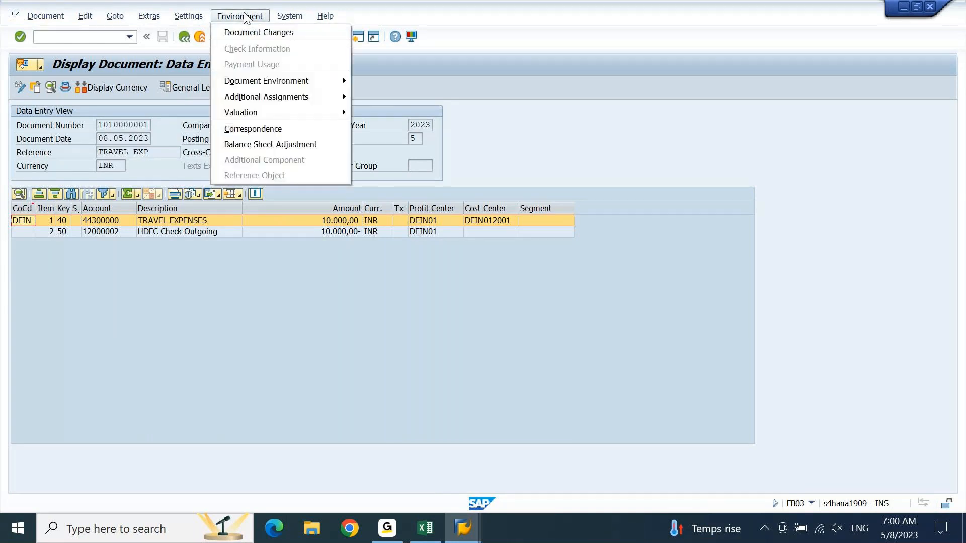
pyautogui.moveTo(279, 79)
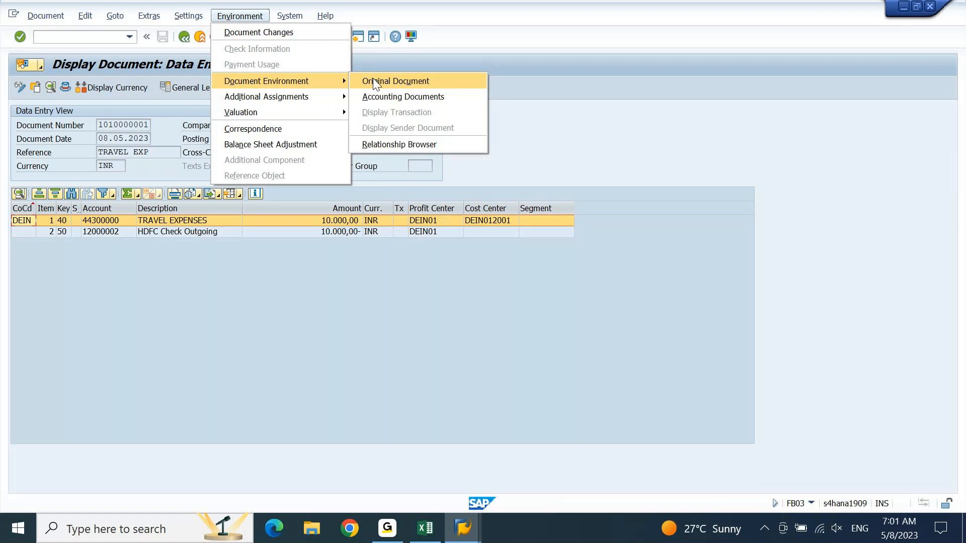
pyautogui.click(409, 83)
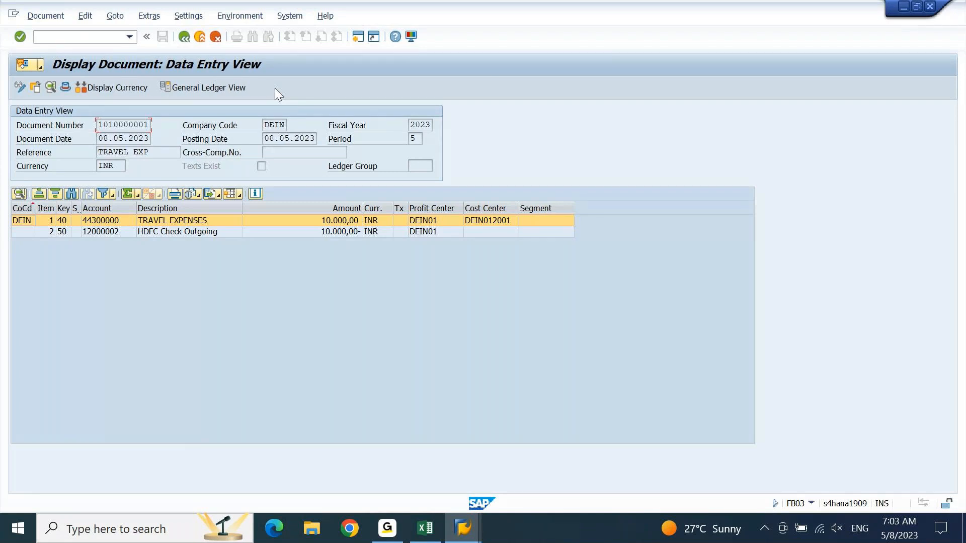
# Reopen the list of accounting documents beside the line items, compare the Accounting and Controlling Document entries, and close it.
pyautogui.click(246, 17)
pyautogui.moveTo(297, 80)
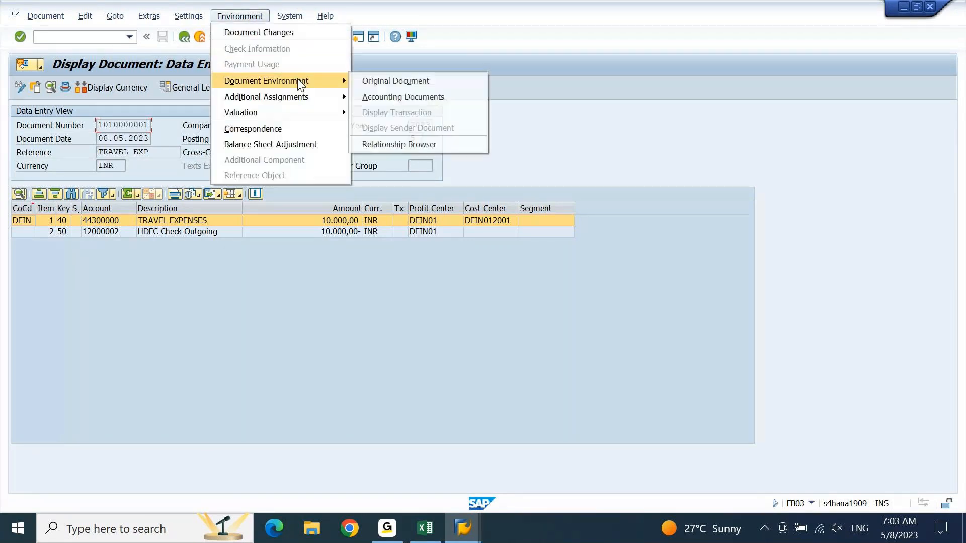
pyautogui.click(380, 100)
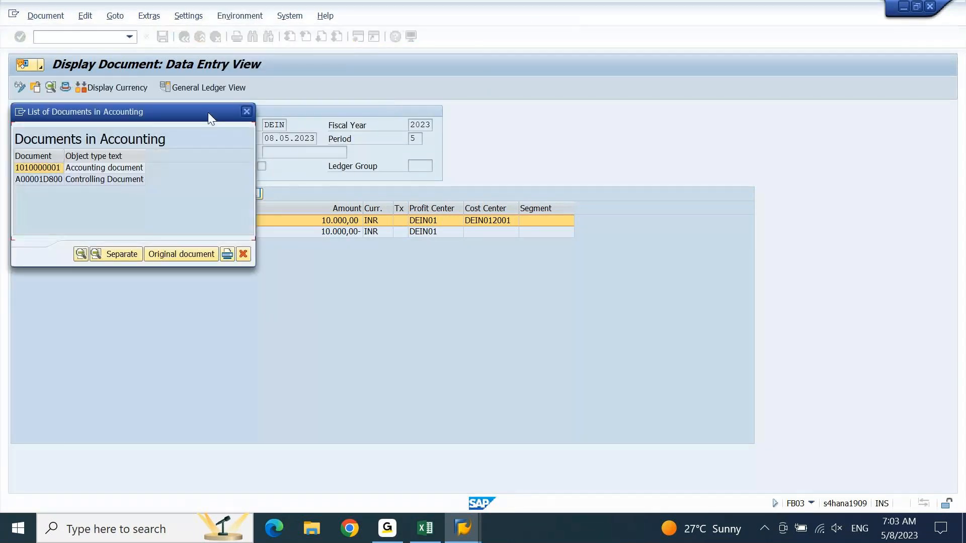
pyautogui.moveTo(210, 118); pyautogui.dragTo(773, 142)
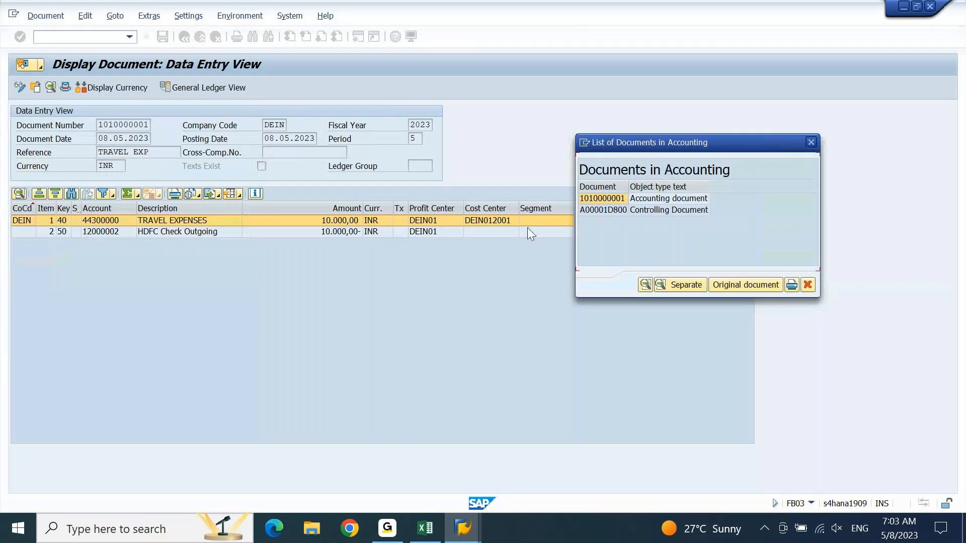
pyautogui.click(688, 211)
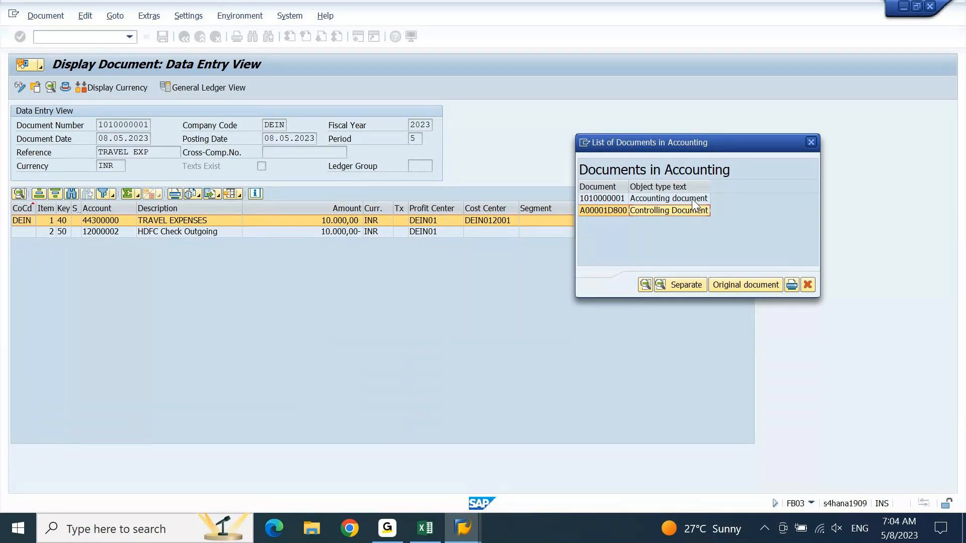
pyautogui.click(693, 199)
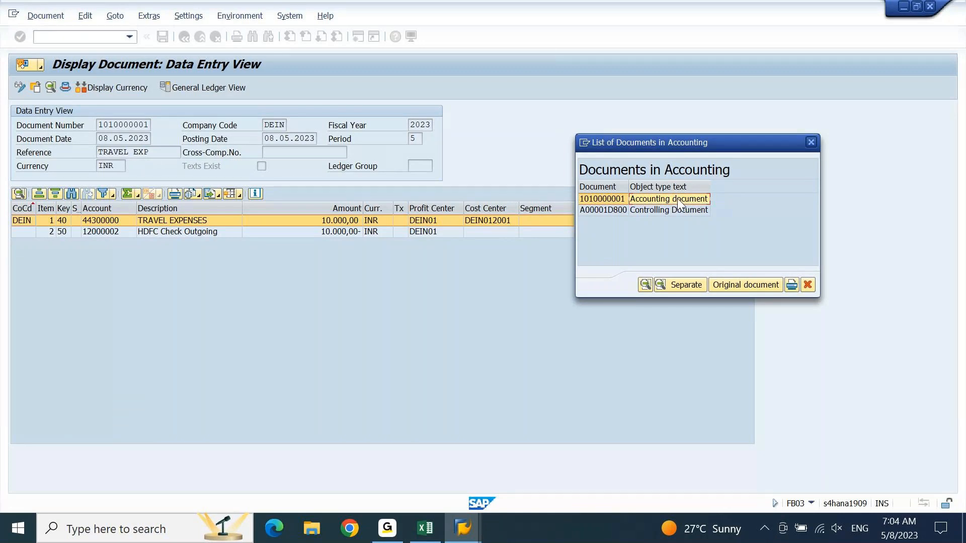
pyautogui.click(674, 211)
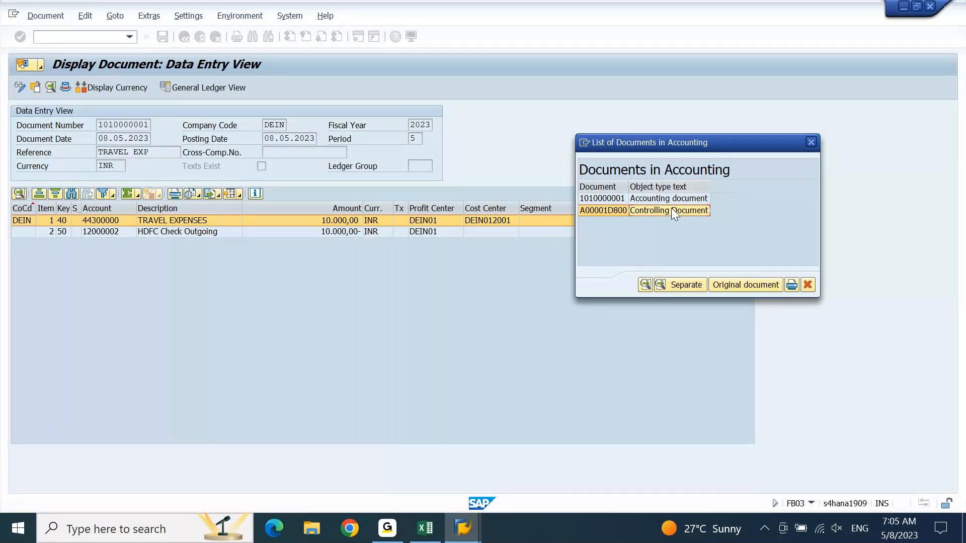
pyautogui.click(808, 142)
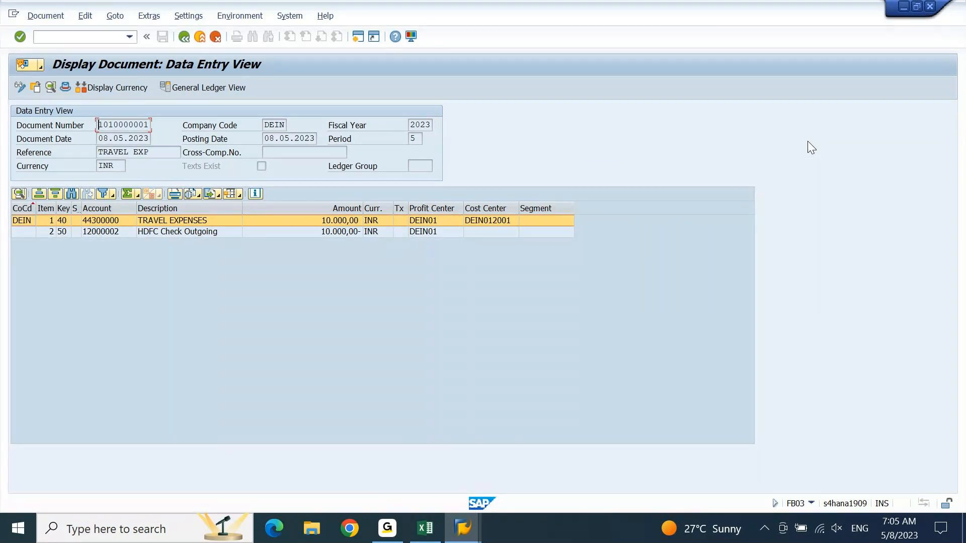
# Switch to Excel and fill the KA23, FB03 and KSB5 rows of the Reports list with the light gold used above them.
pyautogui.click(429, 528)
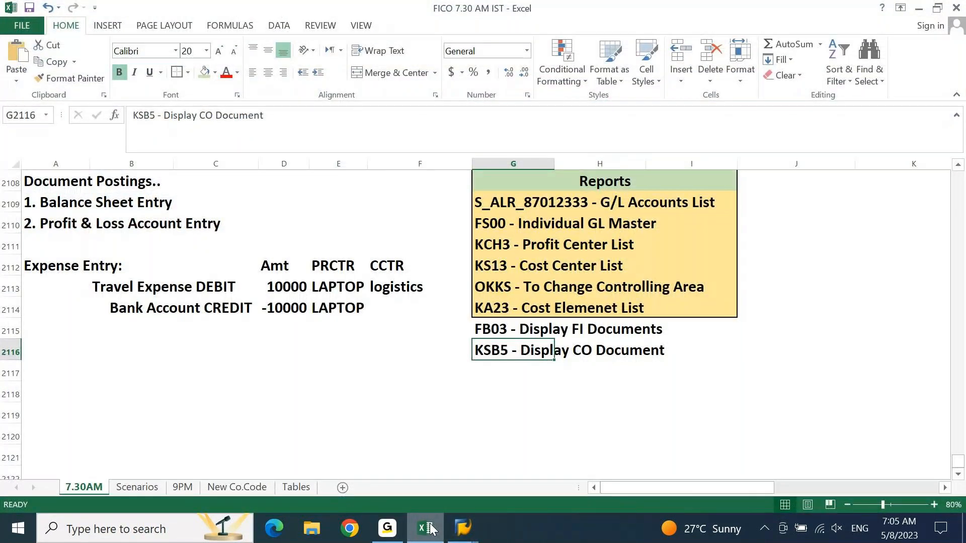
pyautogui.press('Up')
pyautogui.press('Up')
pyautogui.hotkey('shift', 'Right')
pyautogui.hotkey('shift', 'Right')
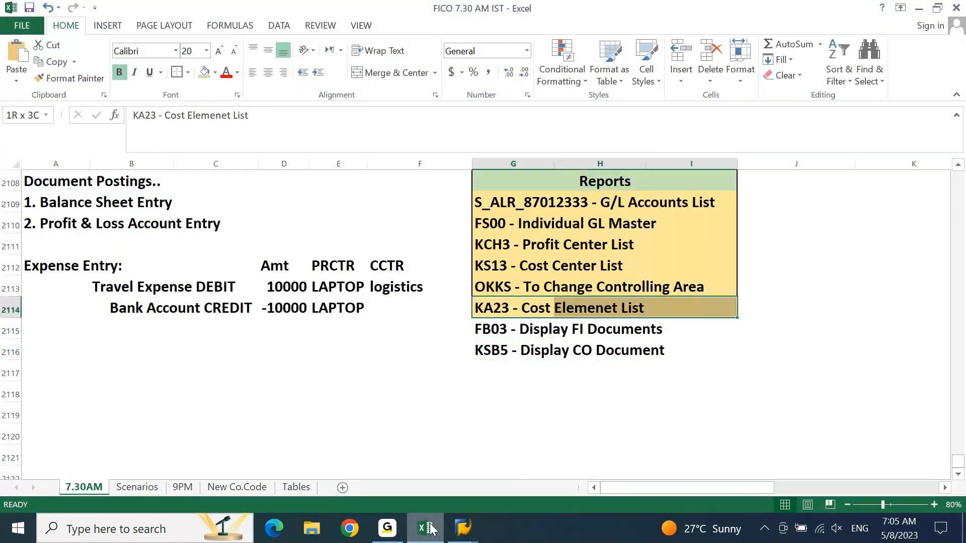
pyautogui.hotkey('shift', 'Down')
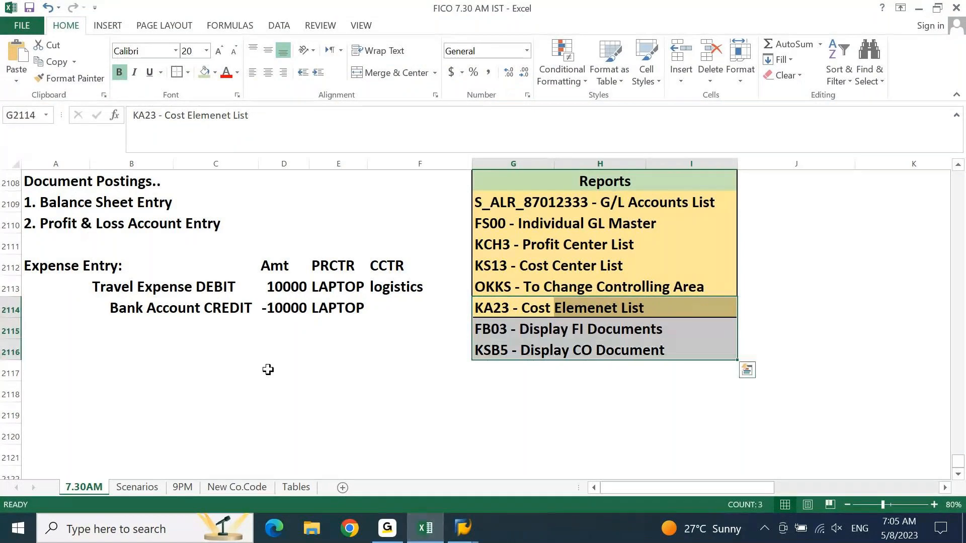
pyautogui.click(220, 72)
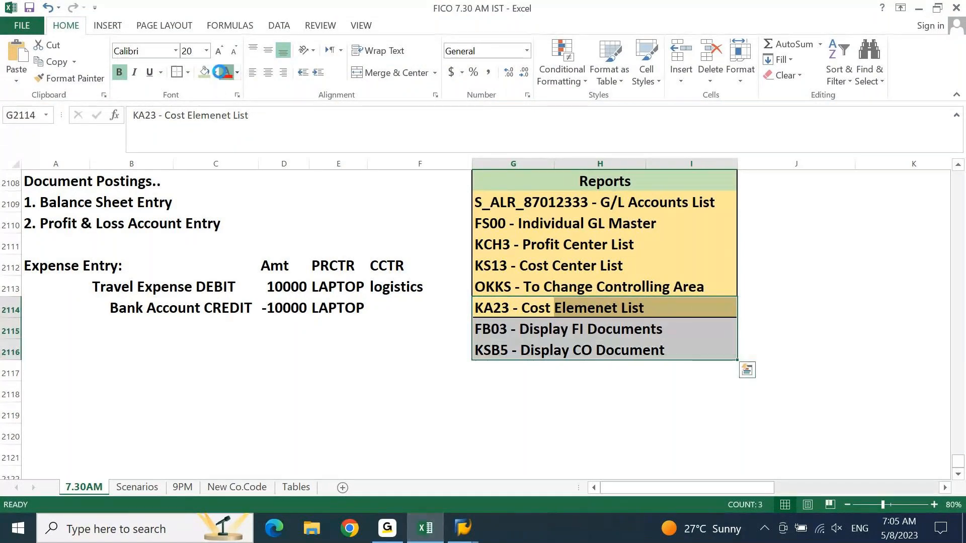
pyautogui.hotkey('ctrl', 'z')
pyautogui.click(215, 73)
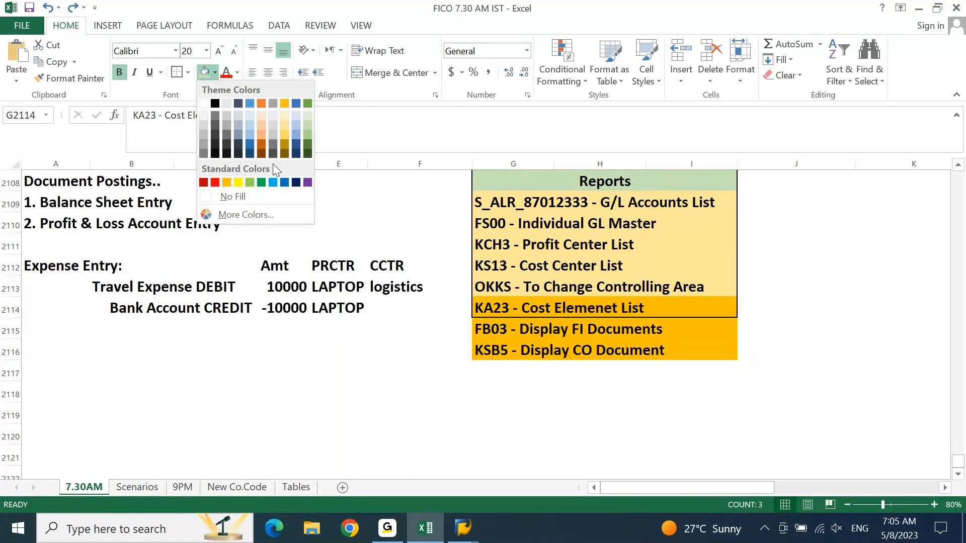
pyautogui.click(284, 129)
# Clear the existing borders from the whole Reports table, G2108:I2116, and put a single box border around it.
pyautogui.press('Up')
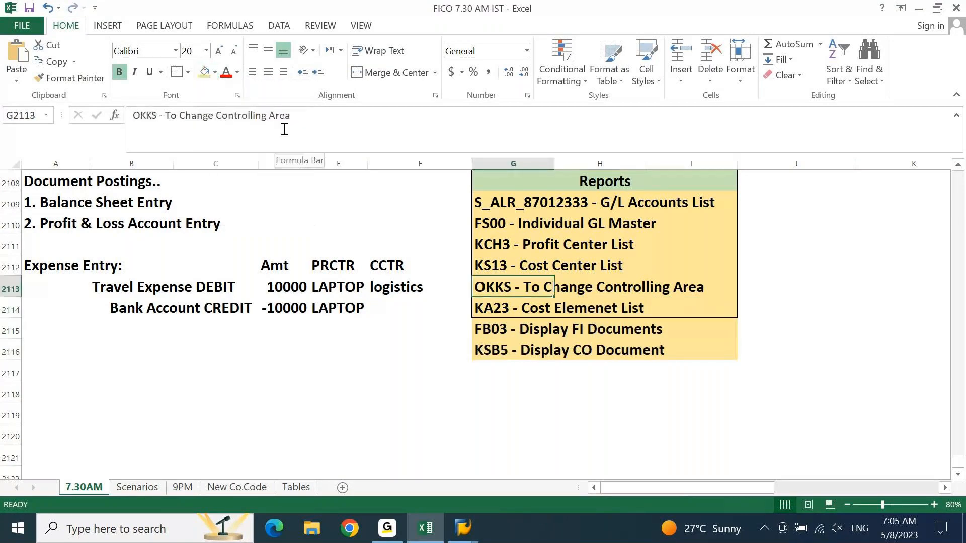
pyautogui.press('Up')
pyautogui.press('Up')
pyautogui.press('Up')
pyautogui.press('Up')
pyautogui.press('Up')
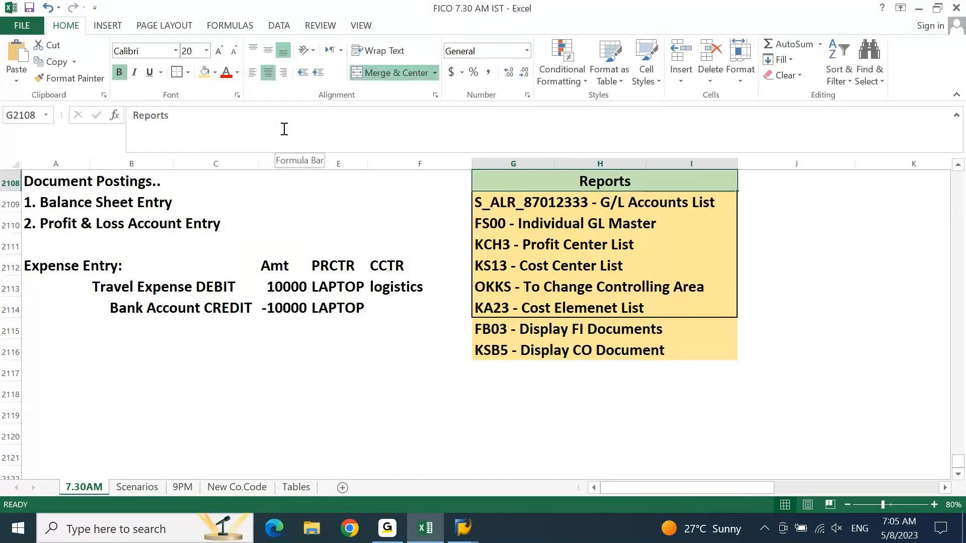
pyautogui.hotkey('shift', 'Down')
pyautogui.hotkey('shift', 'Down')
pyautogui.hotkey('shift', 'Down')
pyautogui.hotkey('shift', 'Down')
pyautogui.hotkey('shift', 'Down')
pyautogui.hotkey('shift', 'Down')
pyautogui.hotkey('shift', 'Down')
pyautogui.hotkey('shift', 'Down')
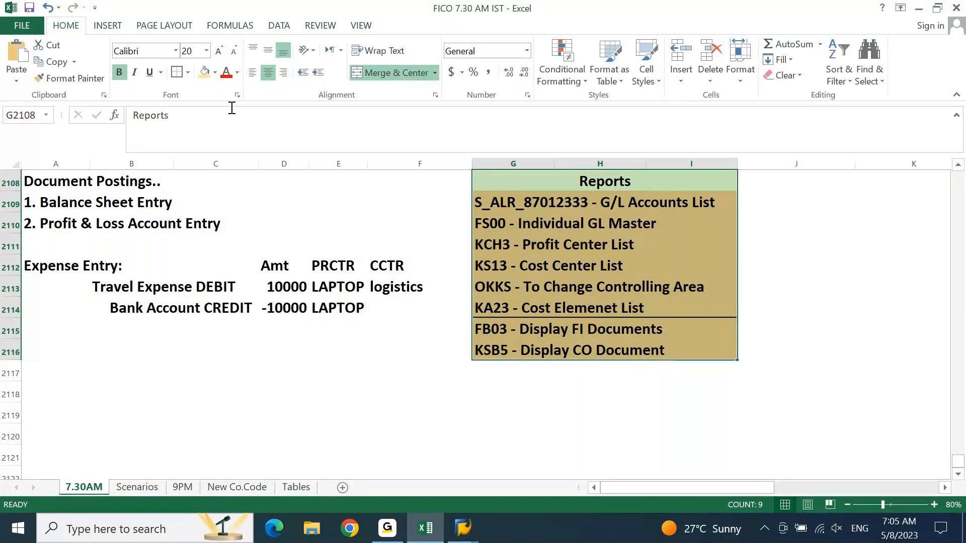
pyautogui.click(188, 72)
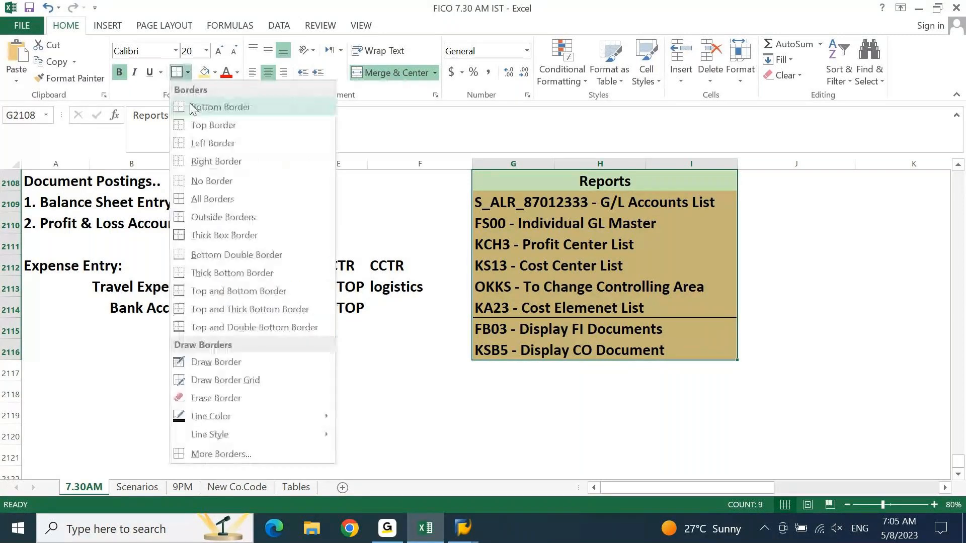
pyautogui.click(209, 200)
pyautogui.click(189, 72)
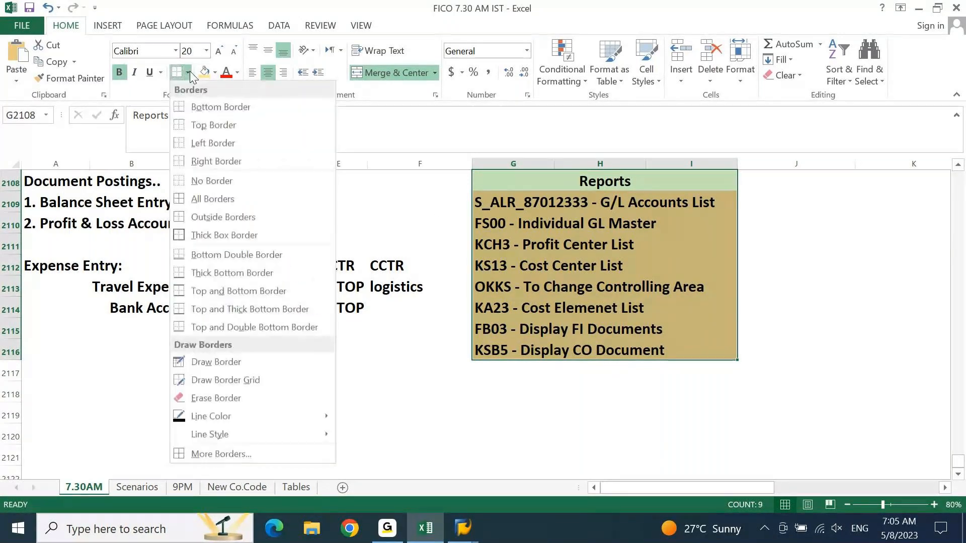
pyautogui.click(214, 233)
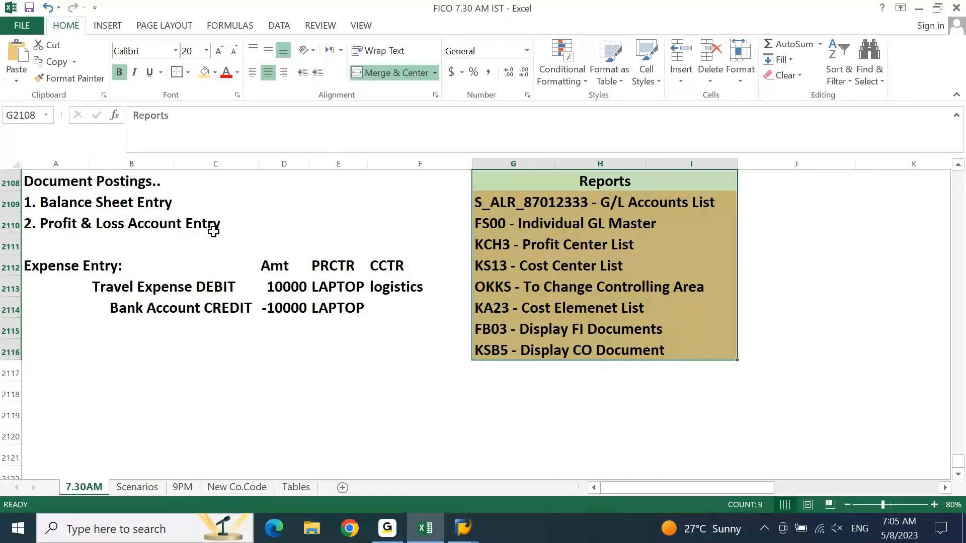
# Switch to the SAP document display and open the TRAVEL EXPENSES line item.
pyautogui.moveTo(462, 528)
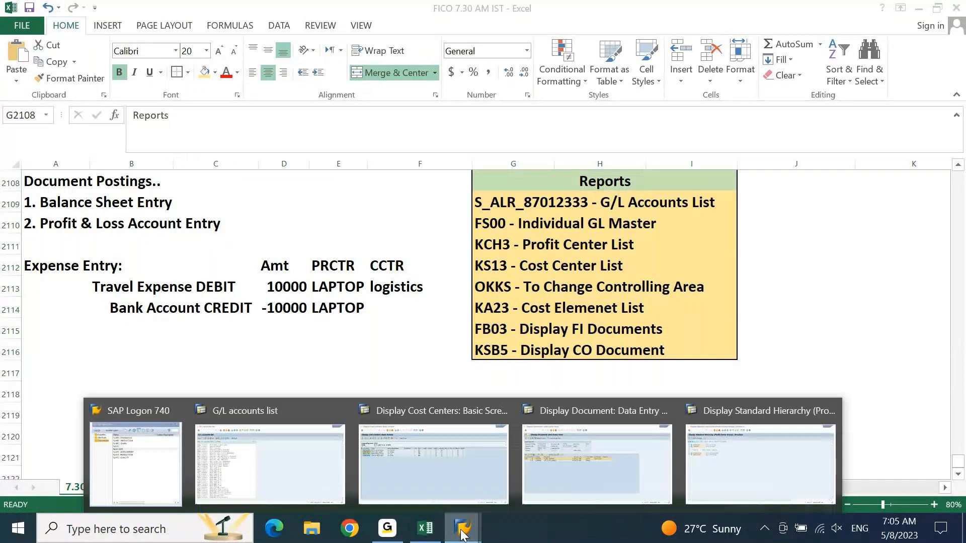
pyautogui.click(605, 476)
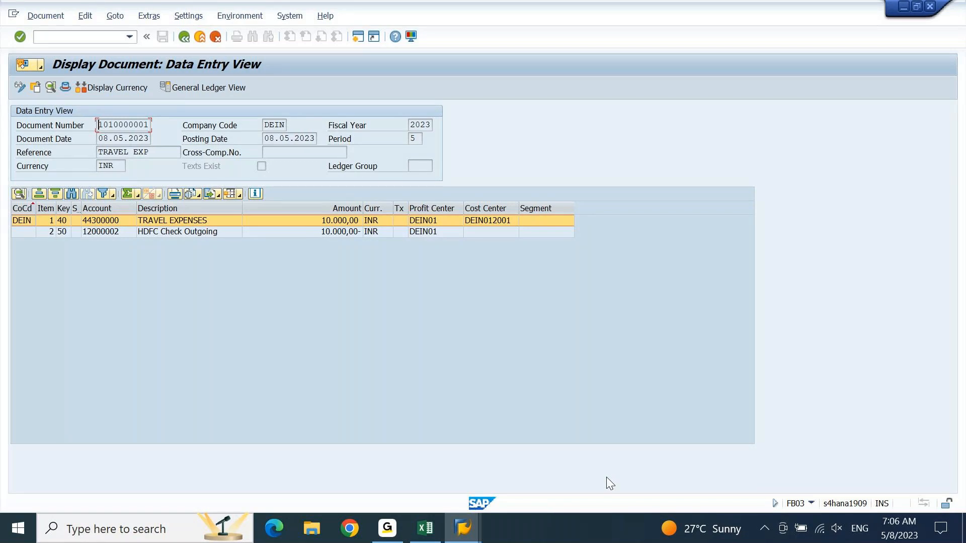
pyautogui.doubleClick(189, 219)
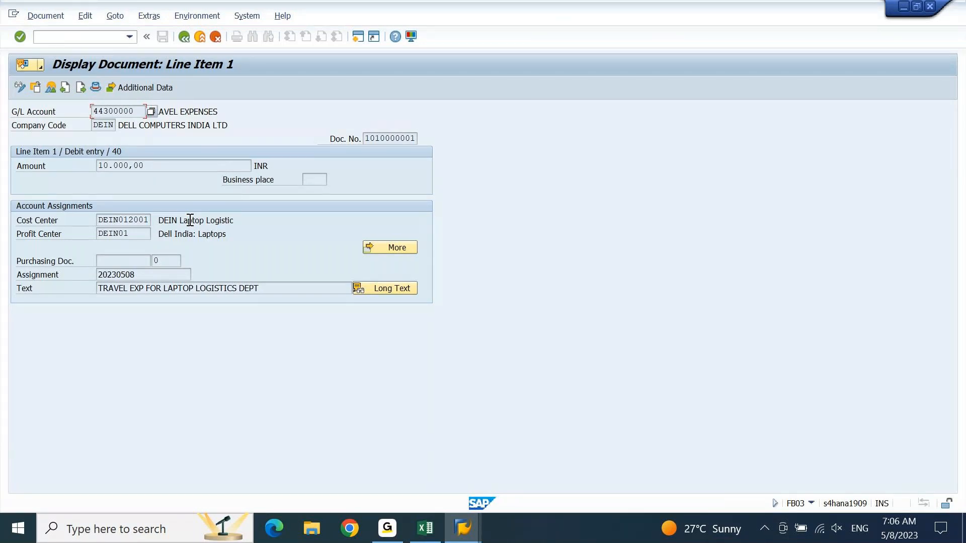
# Highlight the Assignment value of the travel expenses line item, and check the same field in the HDFC Check Outgoing line item.
pyautogui.click(148, 277)
pyautogui.hotkey('shift', 'Left')
pyautogui.hotkey('shift', 'Left')
pyautogui.hotkey('shift', 'Left')
pyautogui.hotkey('shift', 'Left')
pyautogui.press('End')
pyautogui.hotkey('shift', 'Left')
pyautogui.hotkey('shift', 'Left')
pyautogui.hotkey('shift', 'Left')
pyautogui.hotkey('shift', 'Left')
pyautogui.hotkey('shift', 'Left')
pyautogui.hotkey('shift', 'Left')
pyautogui.hotkey('shift', 'Left')
pyautogui.hotkey('shift', 'Left')
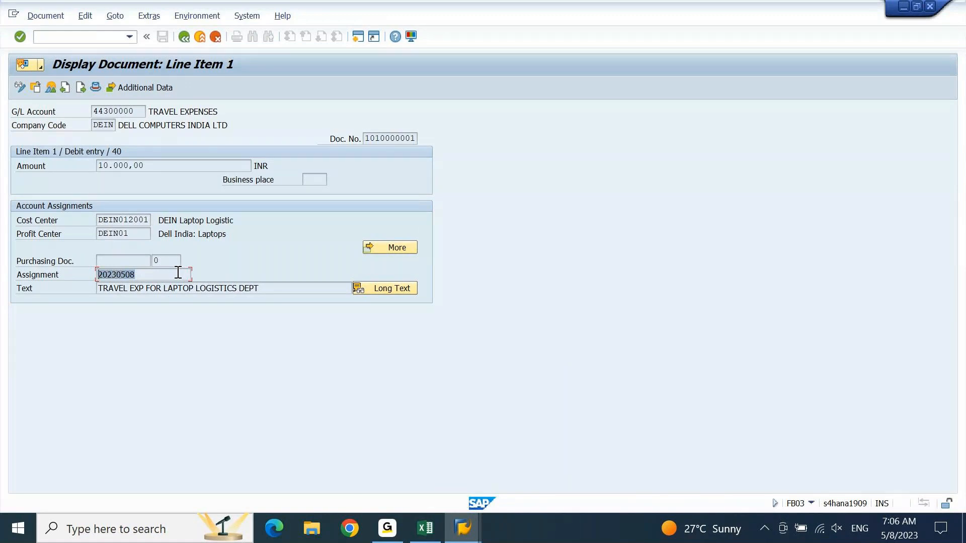
pyautogui.click(82, 87)
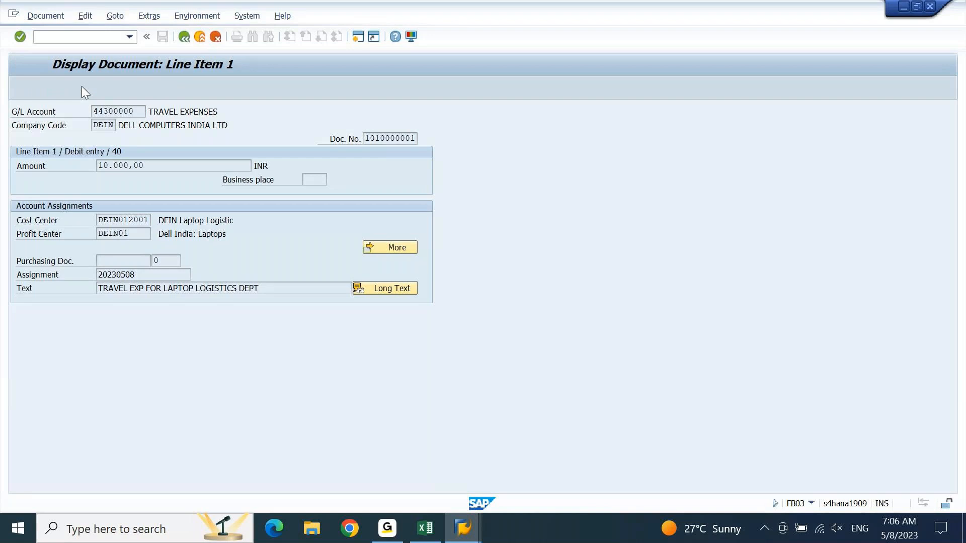
pyautogui.click(163, 272)
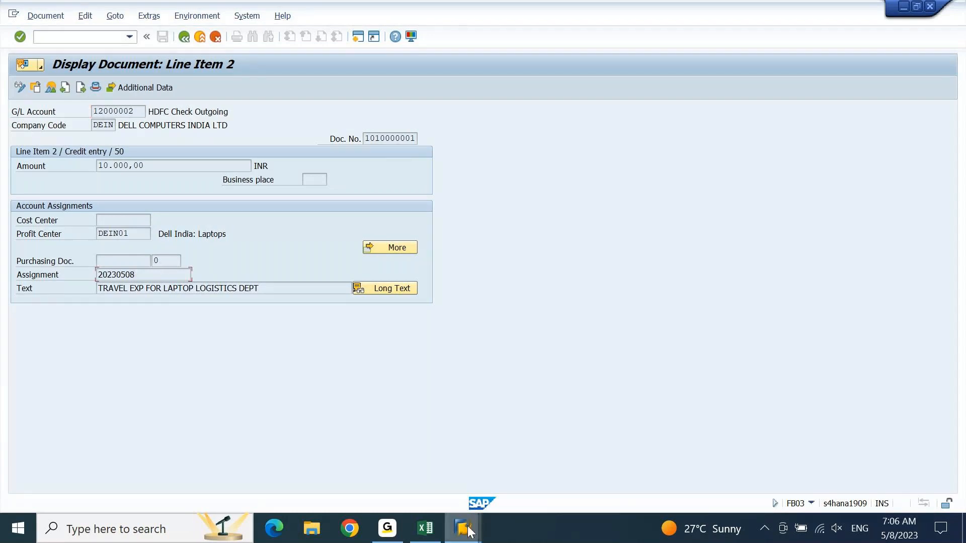
# Switch to the G/L accounts list session and start transaction FS00 there.
pyautogui.moveTo(462, 529)
pyautogui.moveTo(431, 484)
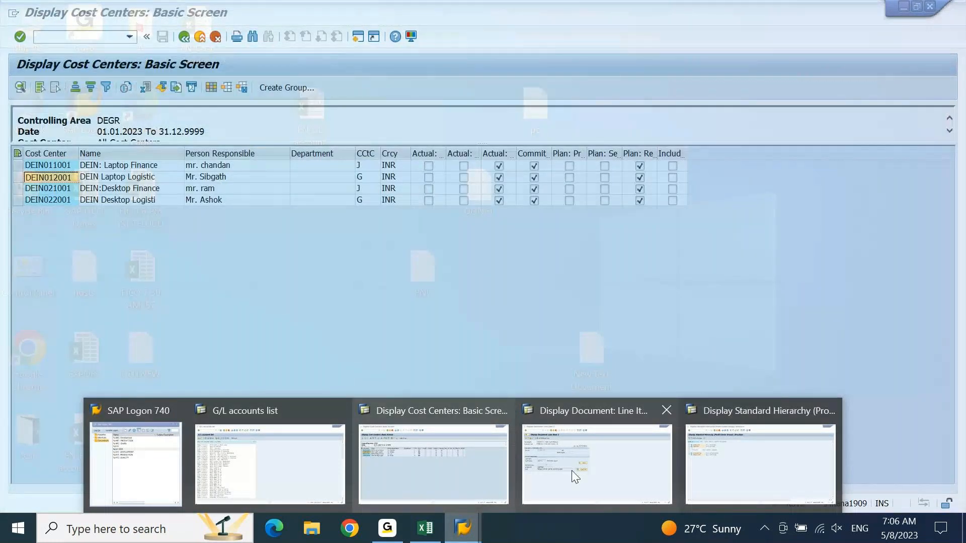
pyautogui.click(270, 464)
pyautogui.click(85, 37)
pyautogui.write('/')
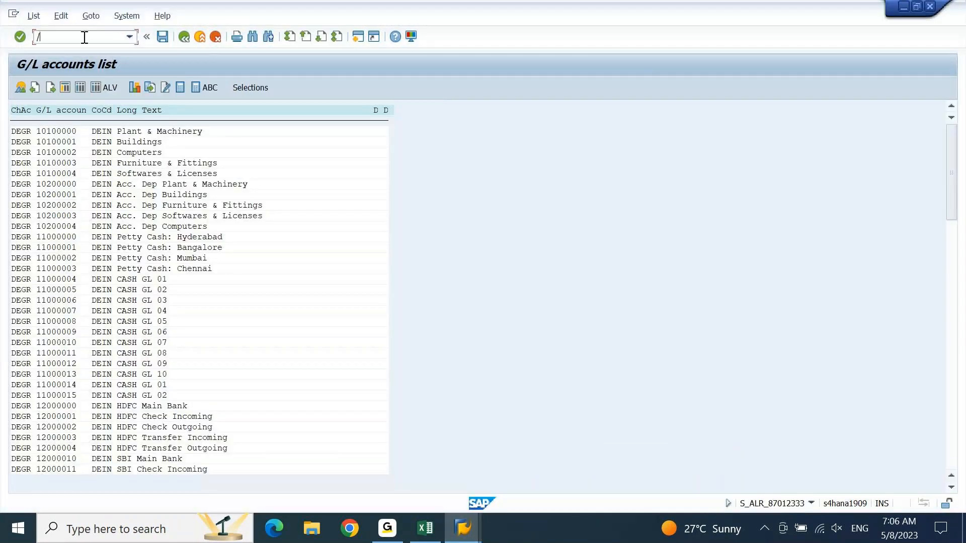
pyautogui.write('nfs00')
pyautogui.press('Return')
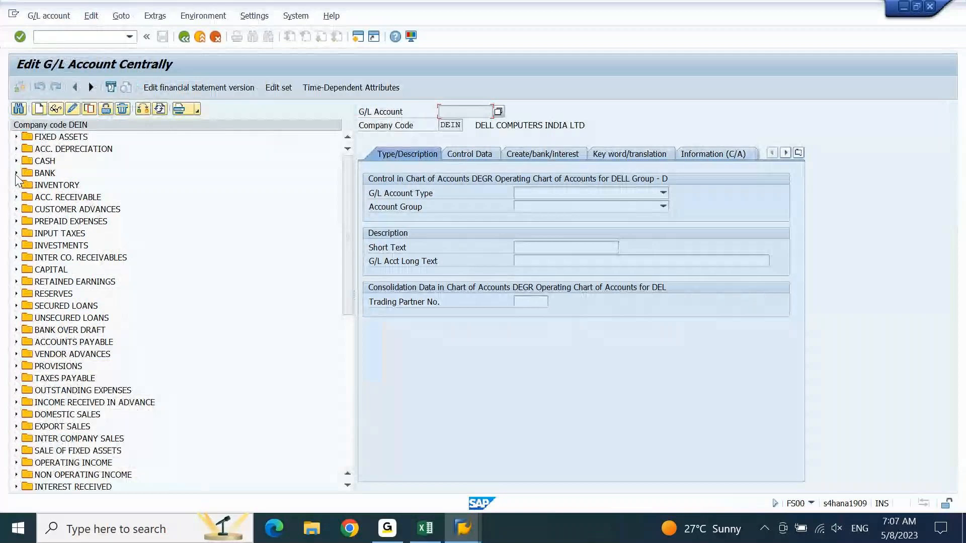
# Display the HDFC Check Outgoing account from the BANK group and examine the sort key in its control data.
pyautogui.click(17, 173)
pyautogui.doubleClick(108, 209)
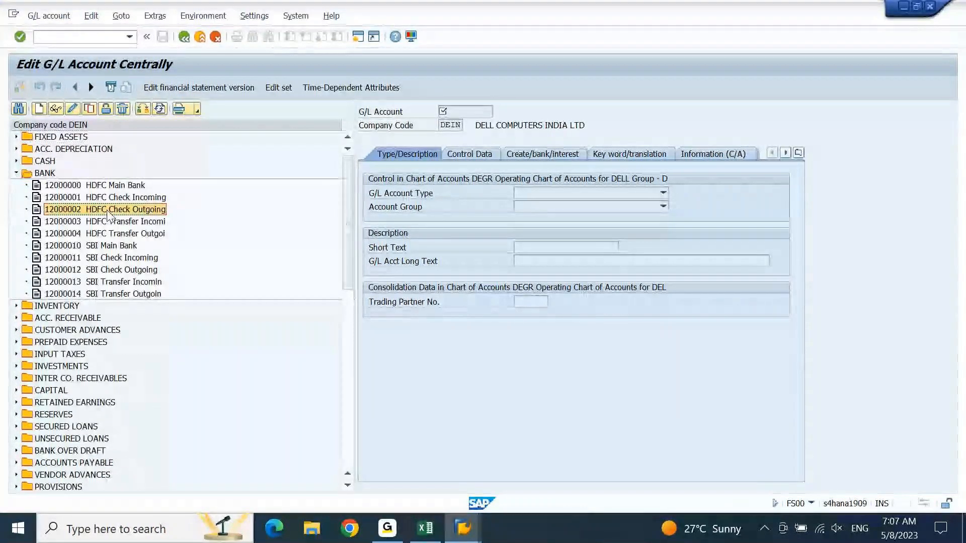
pyautogui.click(55, 109)
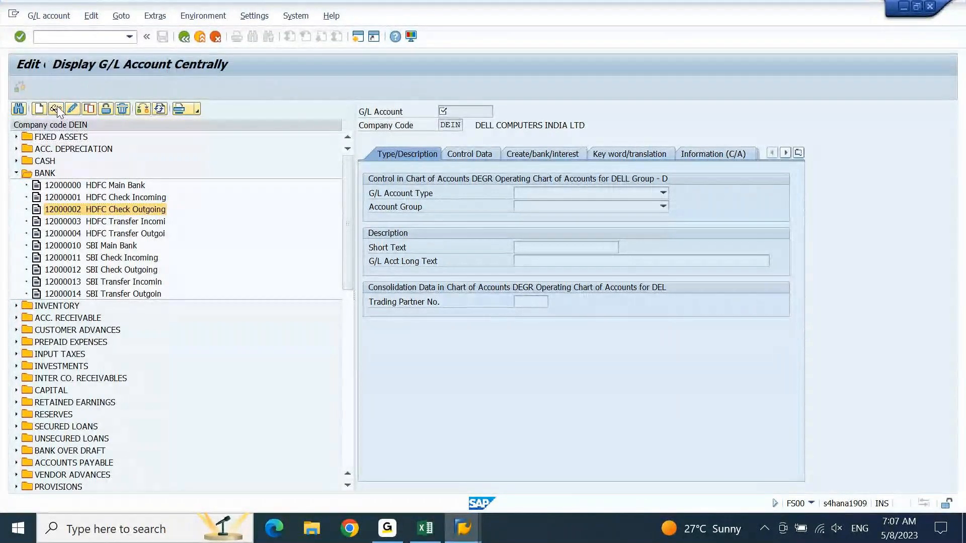
pyautogui.click(471, 154)
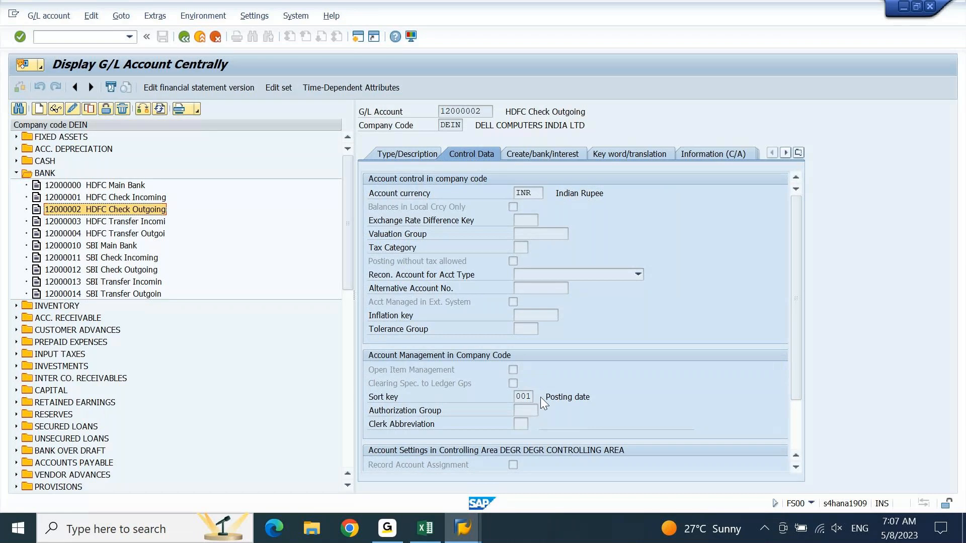
pyautogui.moveTo(542, 397); pyautogui.dragTo(599, 396)
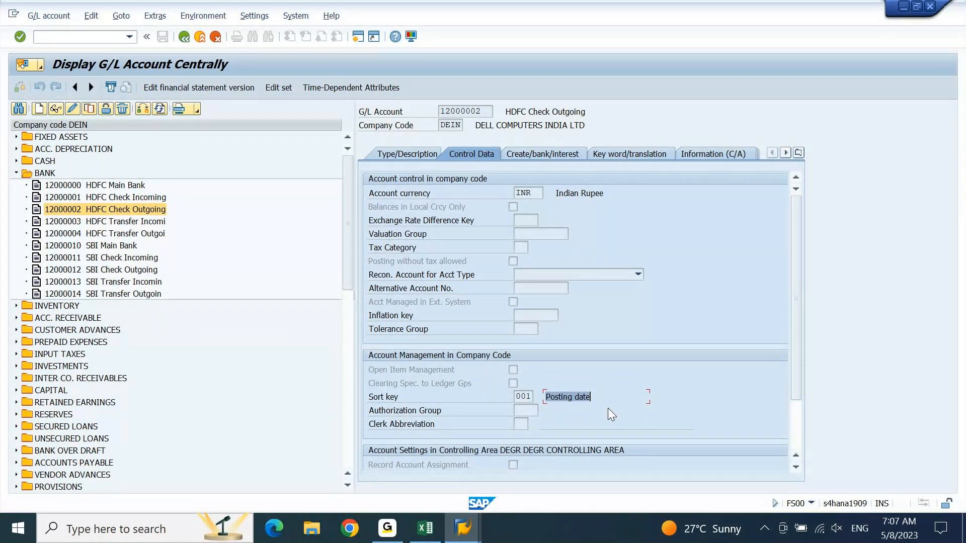
pyautogui.click(489, 111)
pyautogui.doubleClick(489, 111)
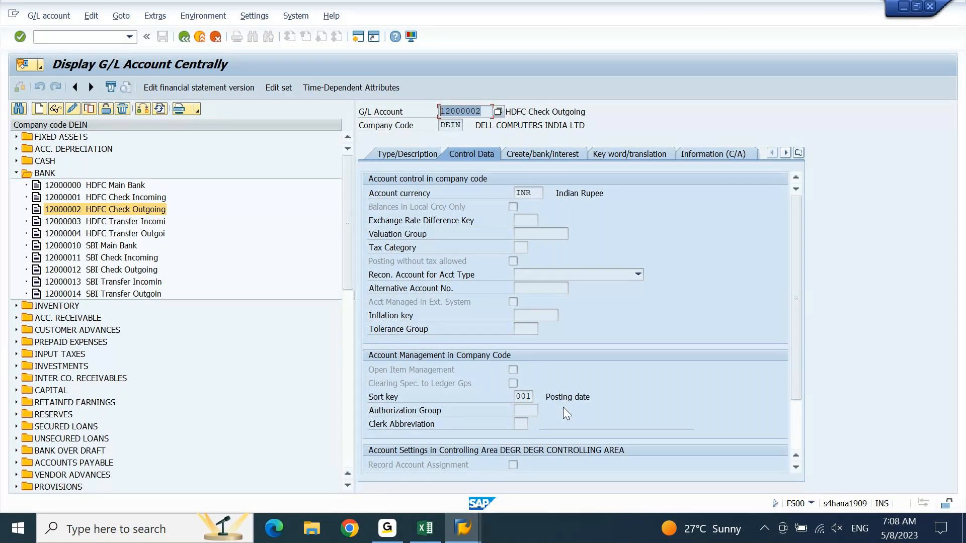
# Switch to Excel and review the expense entry notes and the first entries of the Reports list, down to KCH3.
pyautogui.click(426, 530)
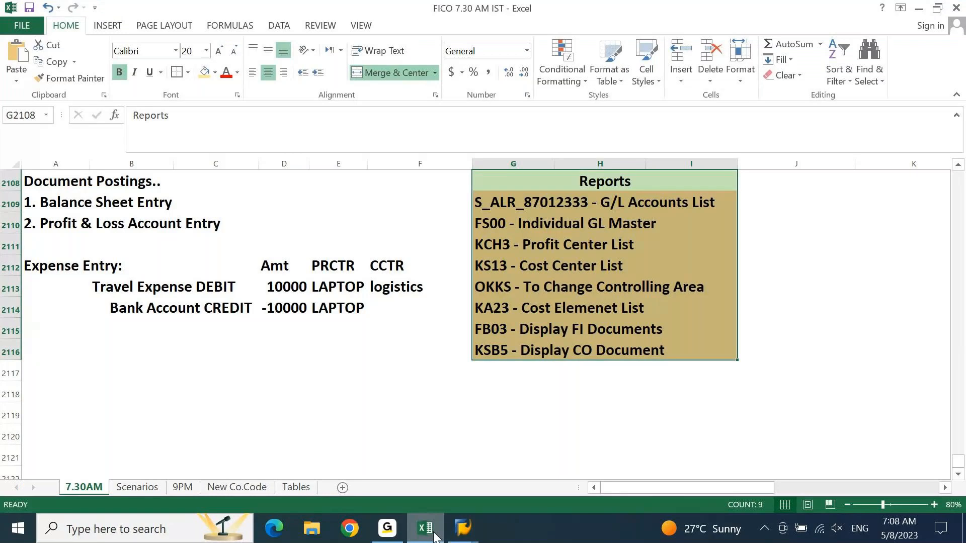
pyautogui.press('Up')
pyautogui.press('Left')
pyautogui.press('Home')
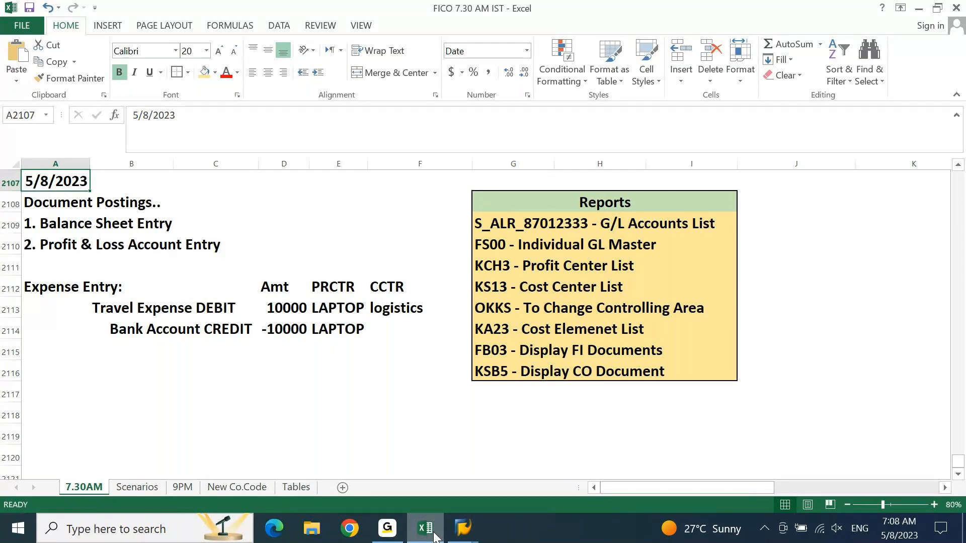
pyautogui.click(284, 347)
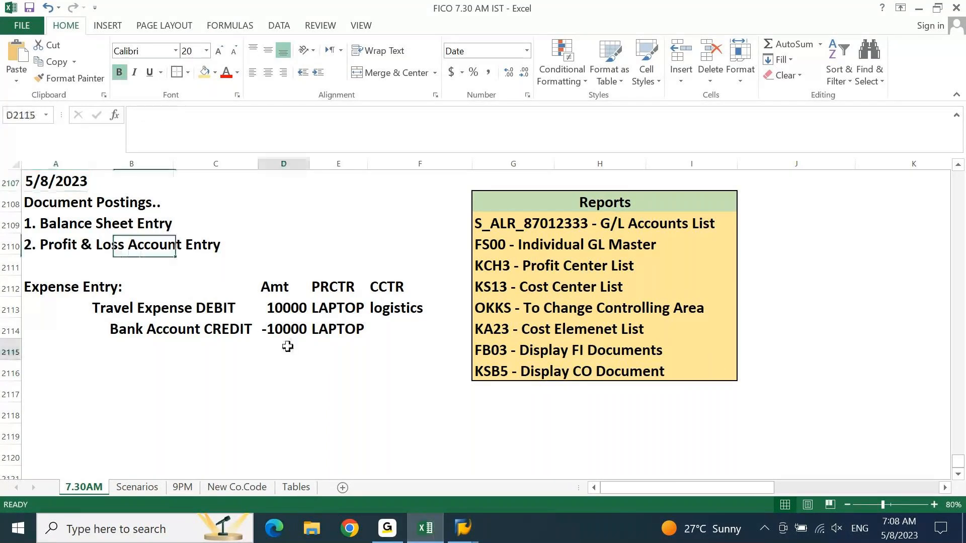
pyautogui.click(583, 196)
pyautogui.hotkey('ctrl', 'a')
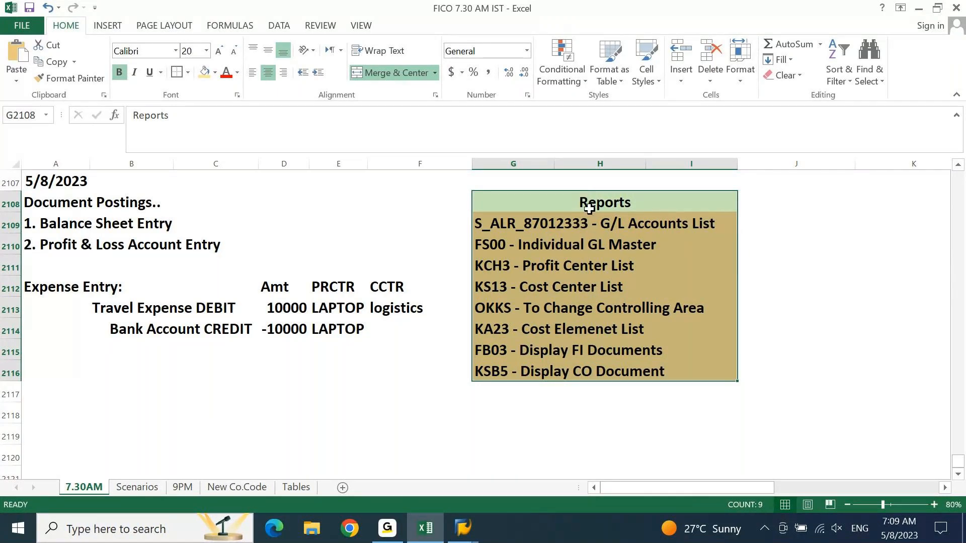
pyautogui.click(597, 227)
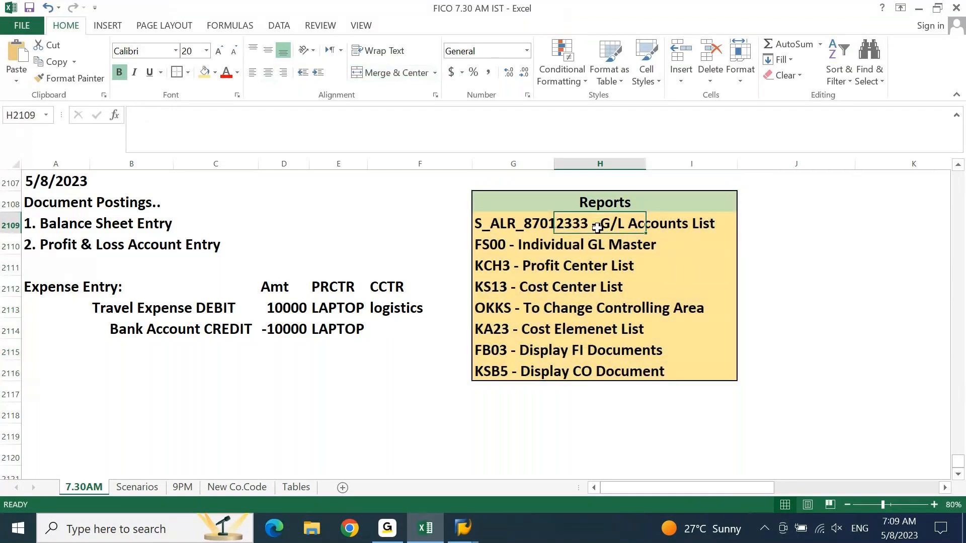
pyautogui.click(591, 243)
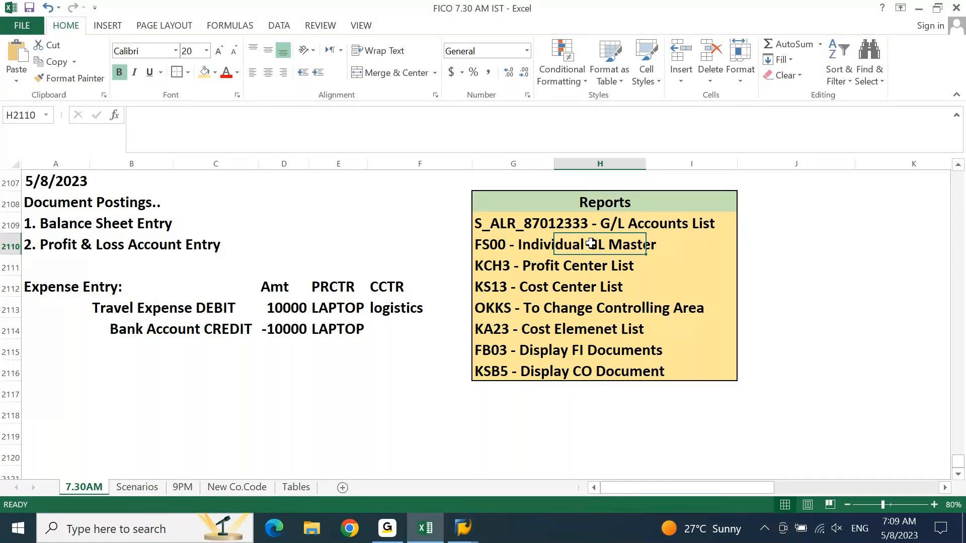
pyautogui.click(494, 274)
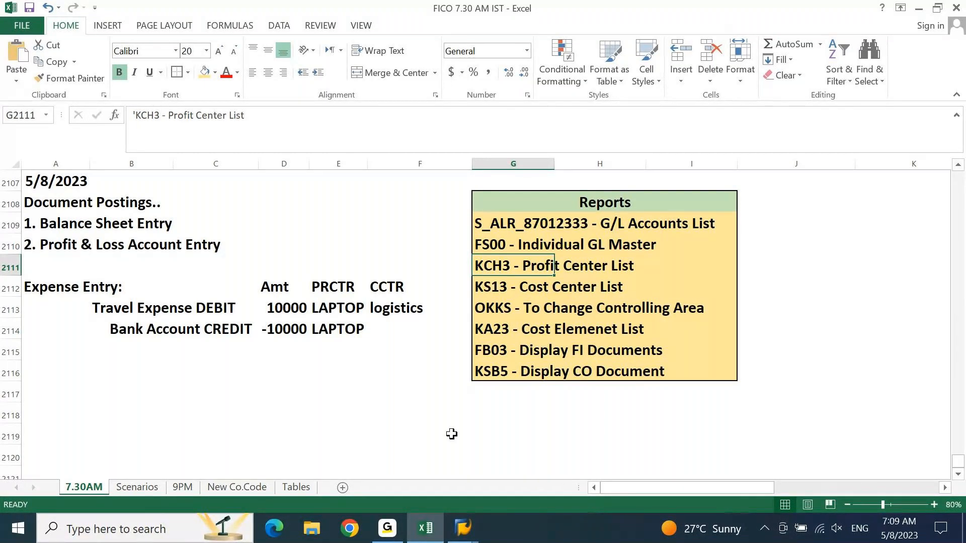
# Switch to the SAP profit center hierarchy session, leave it for the start menu, and expand Accounting and Financial Accounting.
pyautogui.moveTo(472, 532)
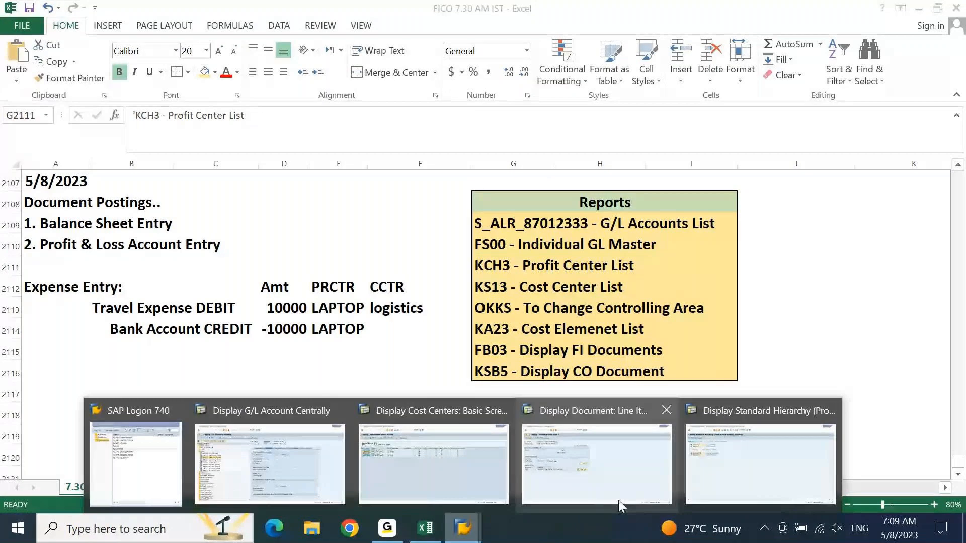
pyautogui.moveTo(621, 502)
pyautogui.click(760, 463)
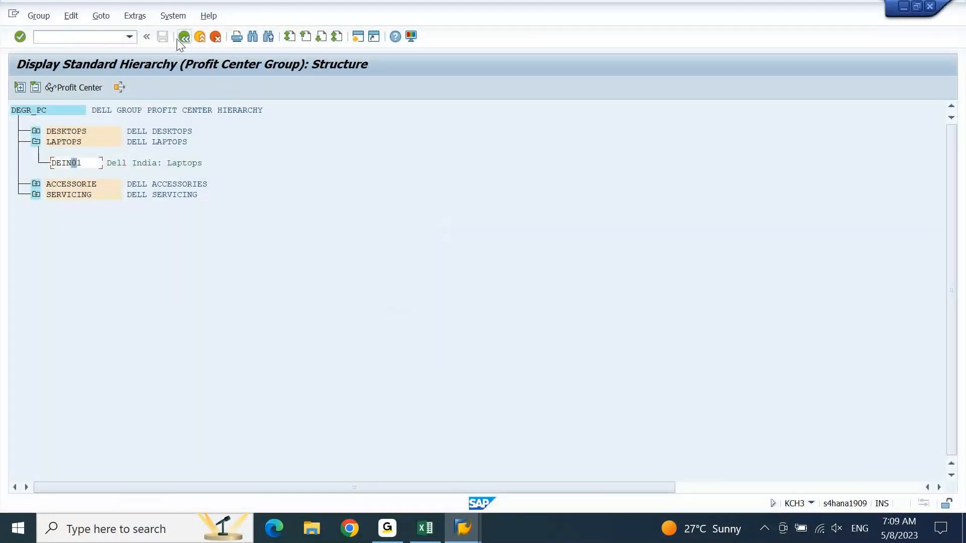
pyautogui.click(78, 38)
pyautogui.write('/n')
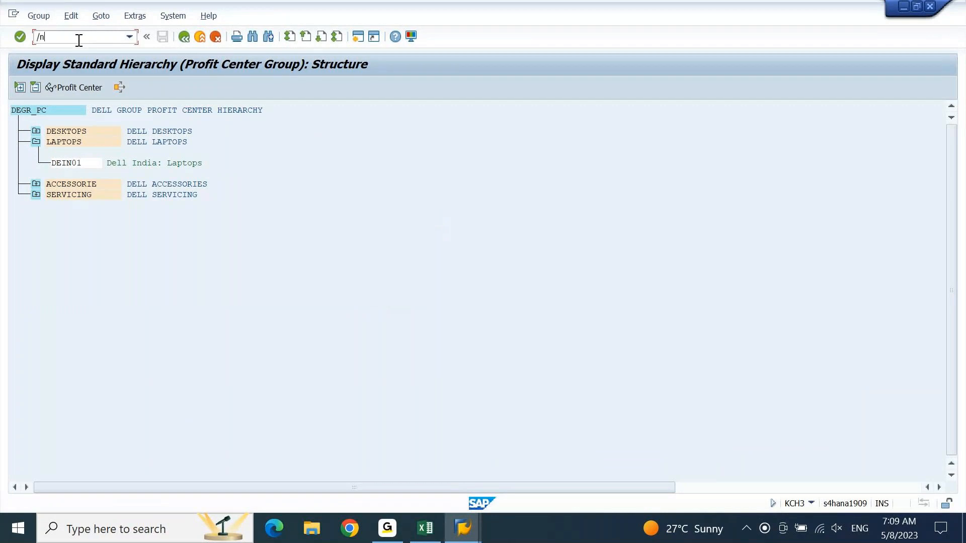
pyautogui.press('Return')
pyautogui.click(61, 221)
pyautogui.doubleClick(61, 221)
pyautogui.press('Down')
pyautogui.press('Right')
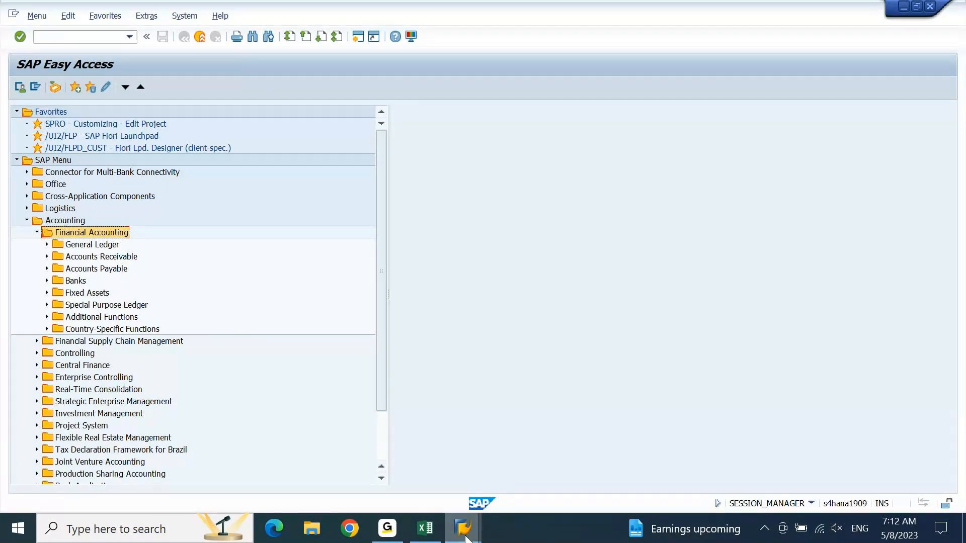
# Switch back to the Excel notes and select the empty CCTR cell in the Bank Account CREDIT row.
pyautogui.click(425, 529)
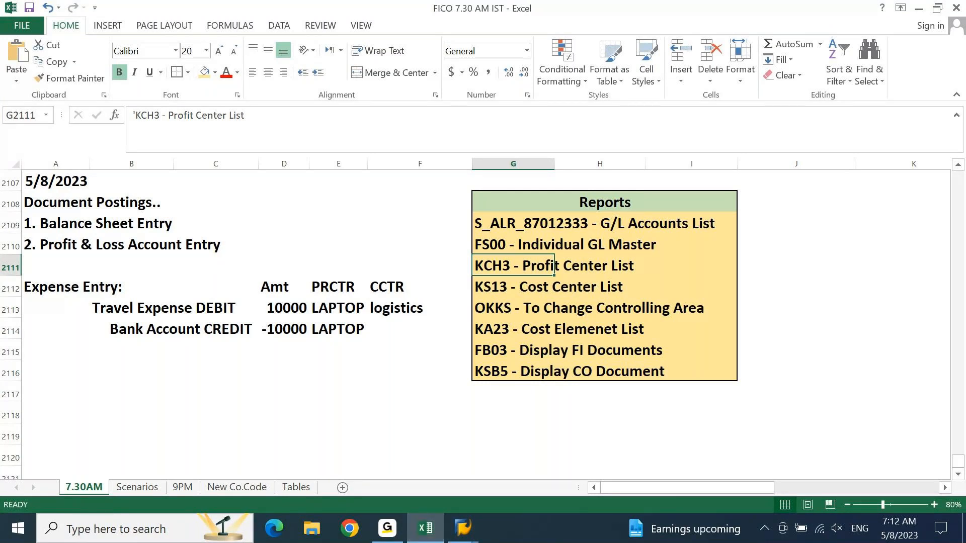
pyautogui.click(429, 320)
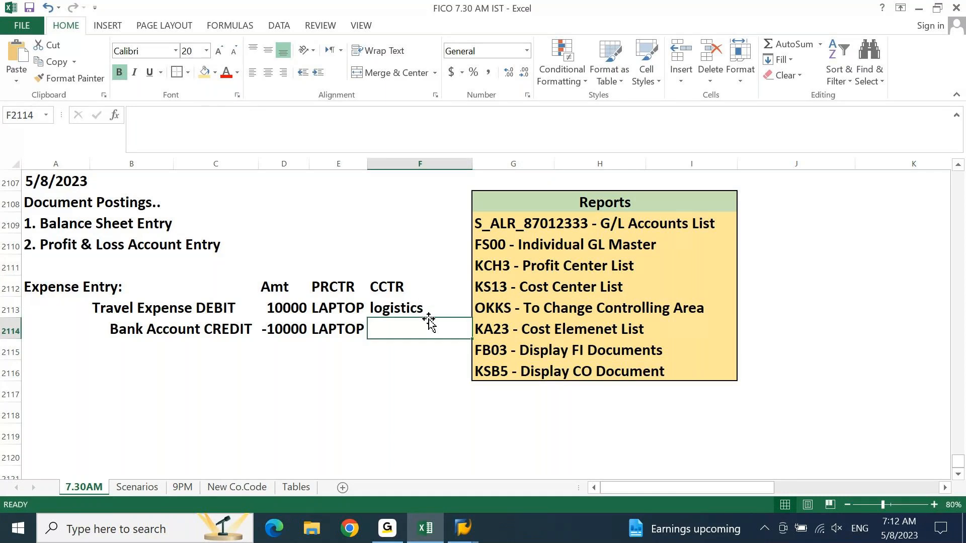